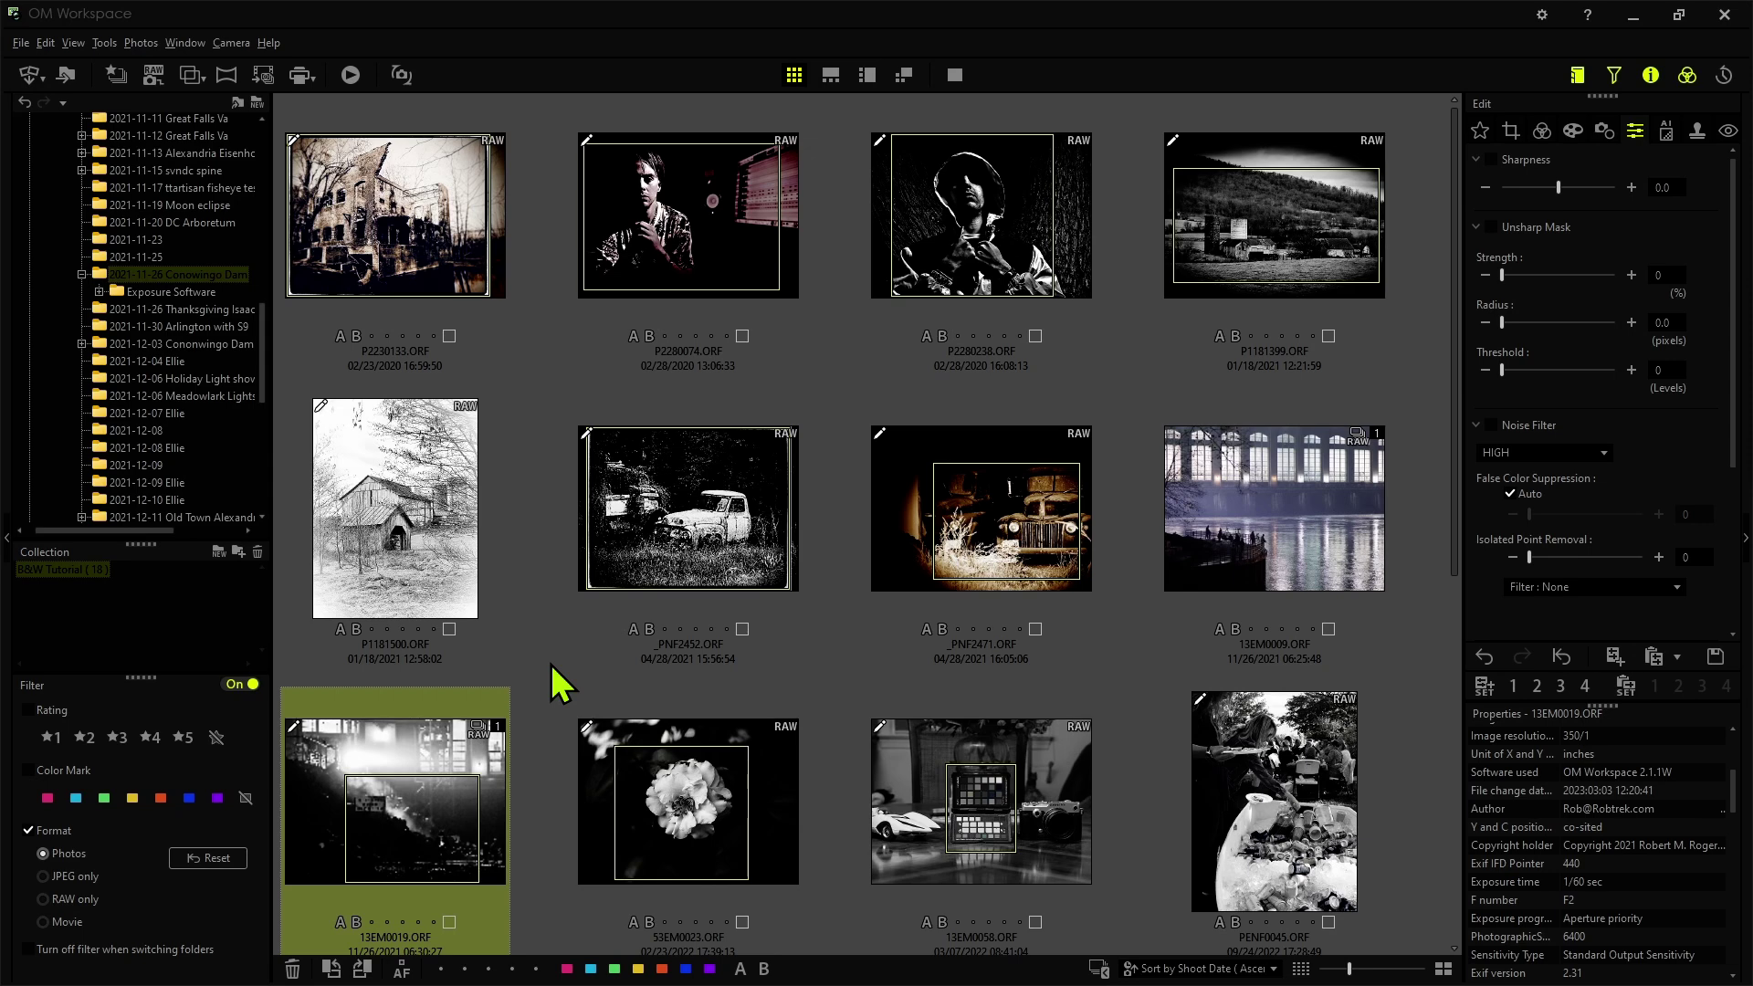
# - Open the smoky night scene photo and expand its colour, tone and picture mode settings
pyautogui.click(1512, 135)
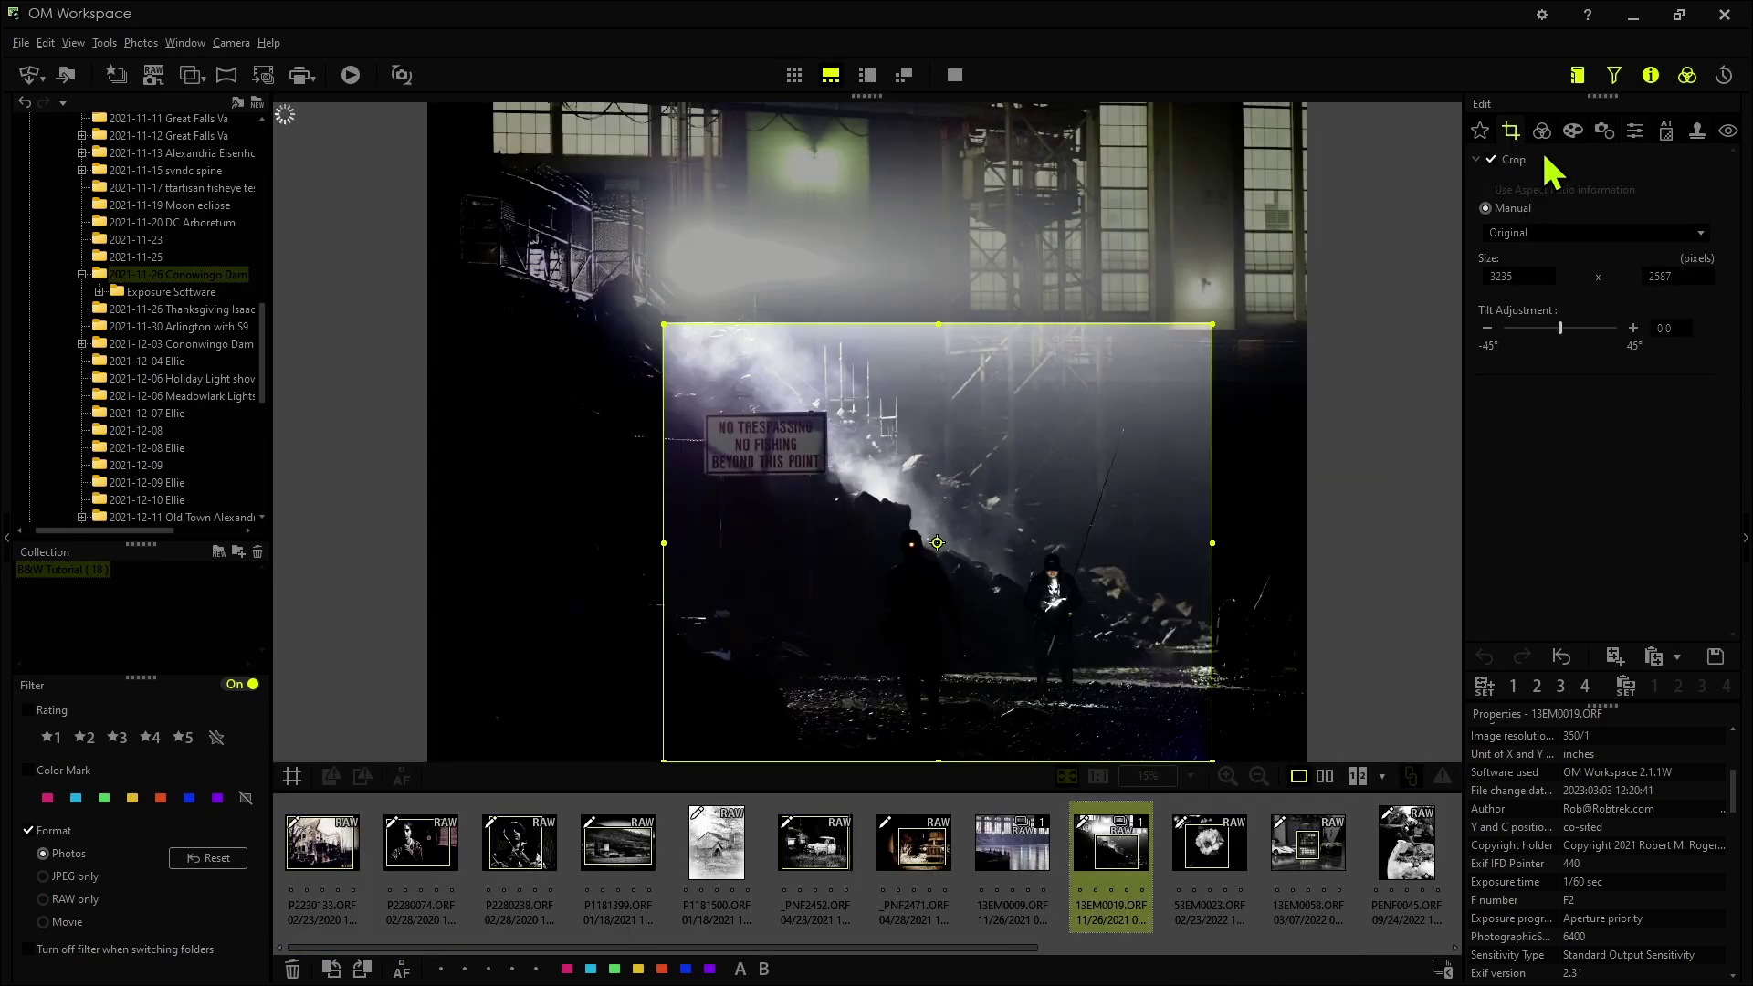
pyautogui.click(1544, 132)
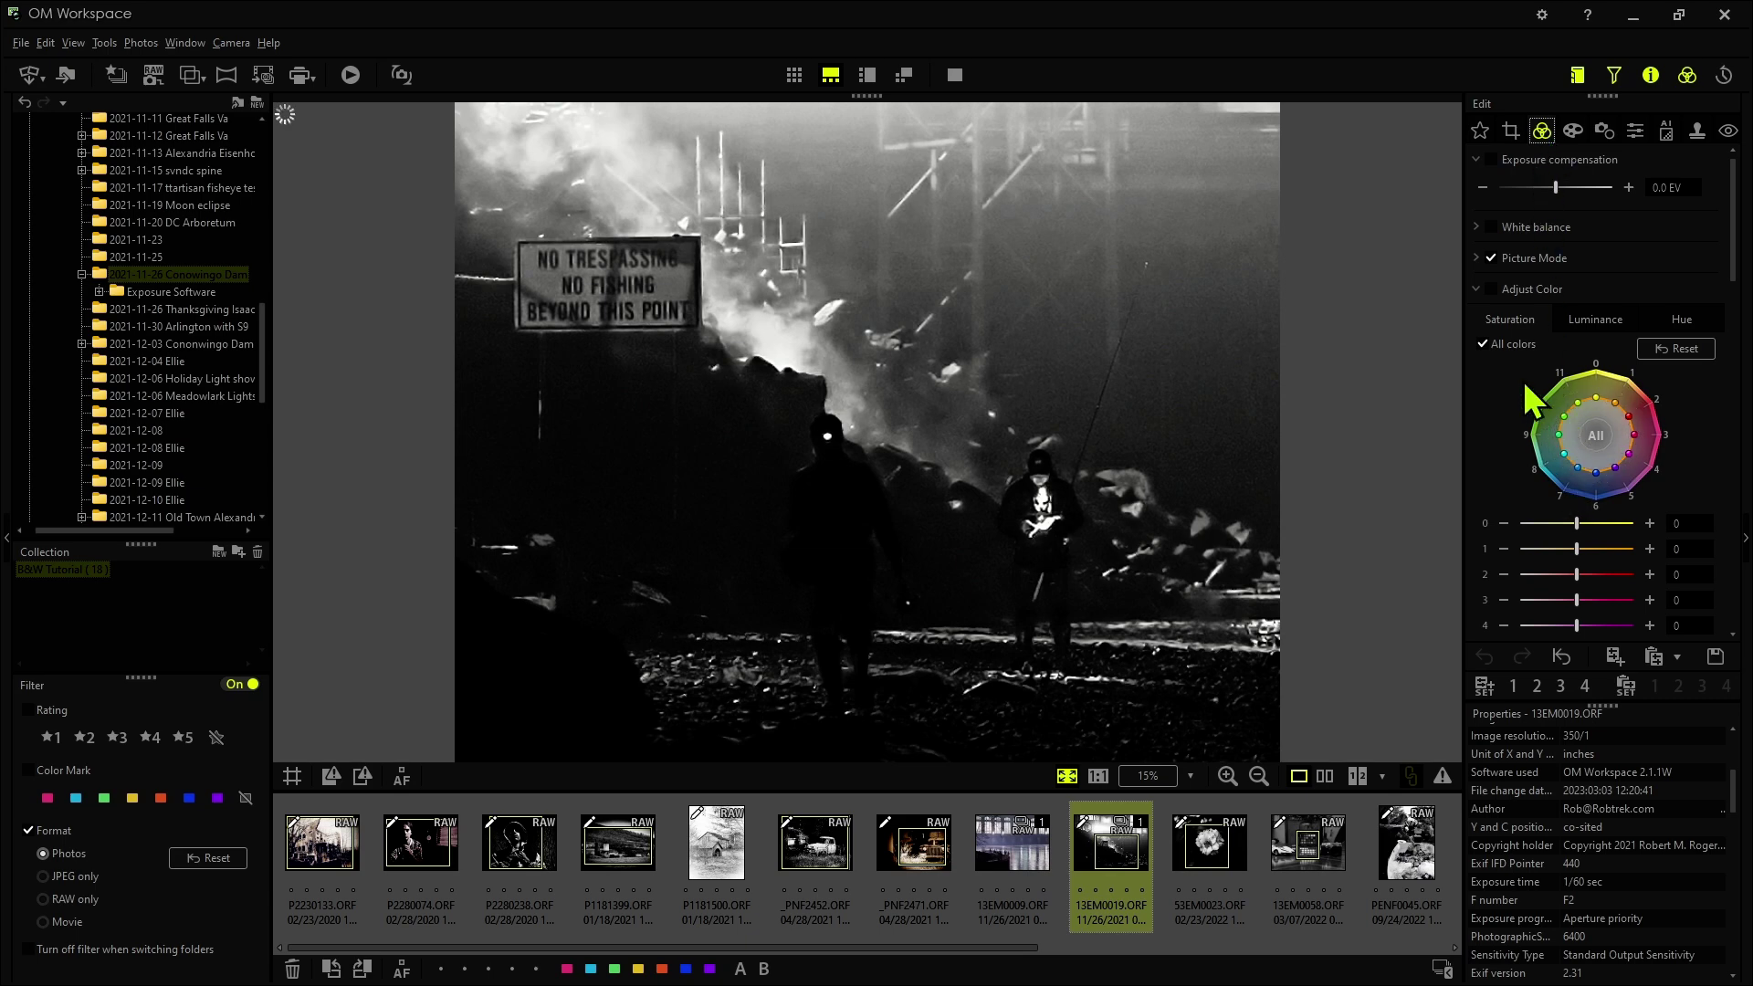
pyautogui.click(1545, 263)
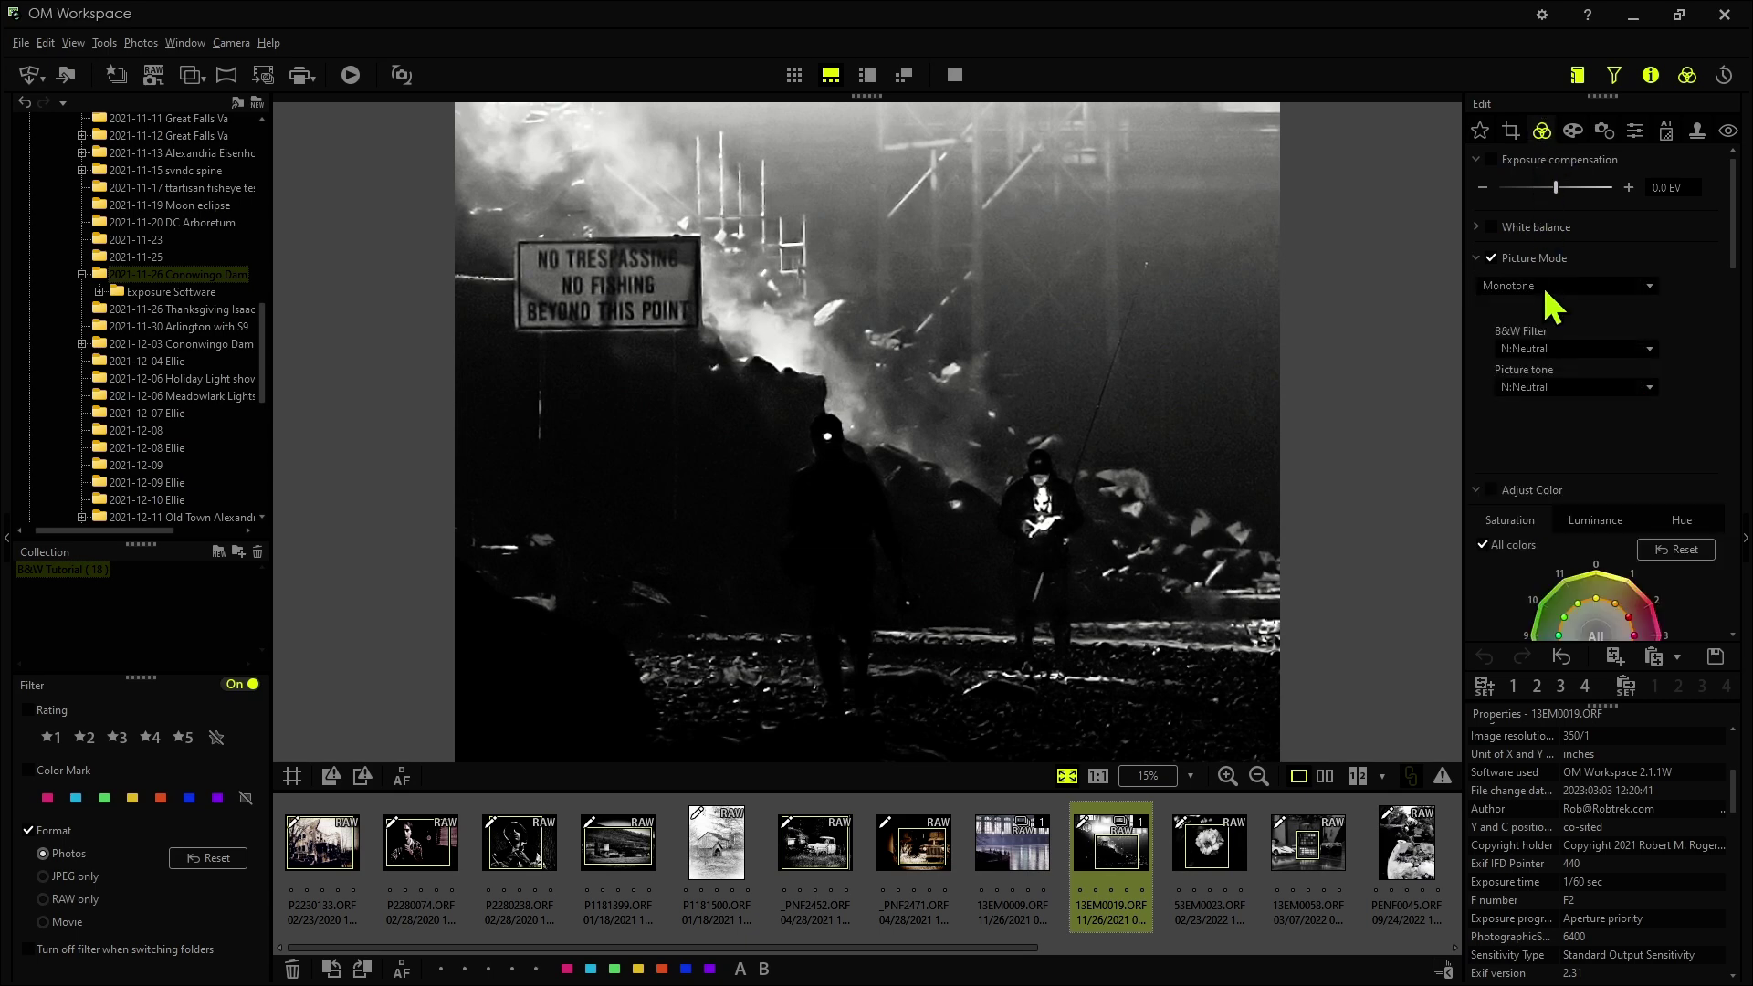
pyautogui.scroll(-2, 1531, 447)
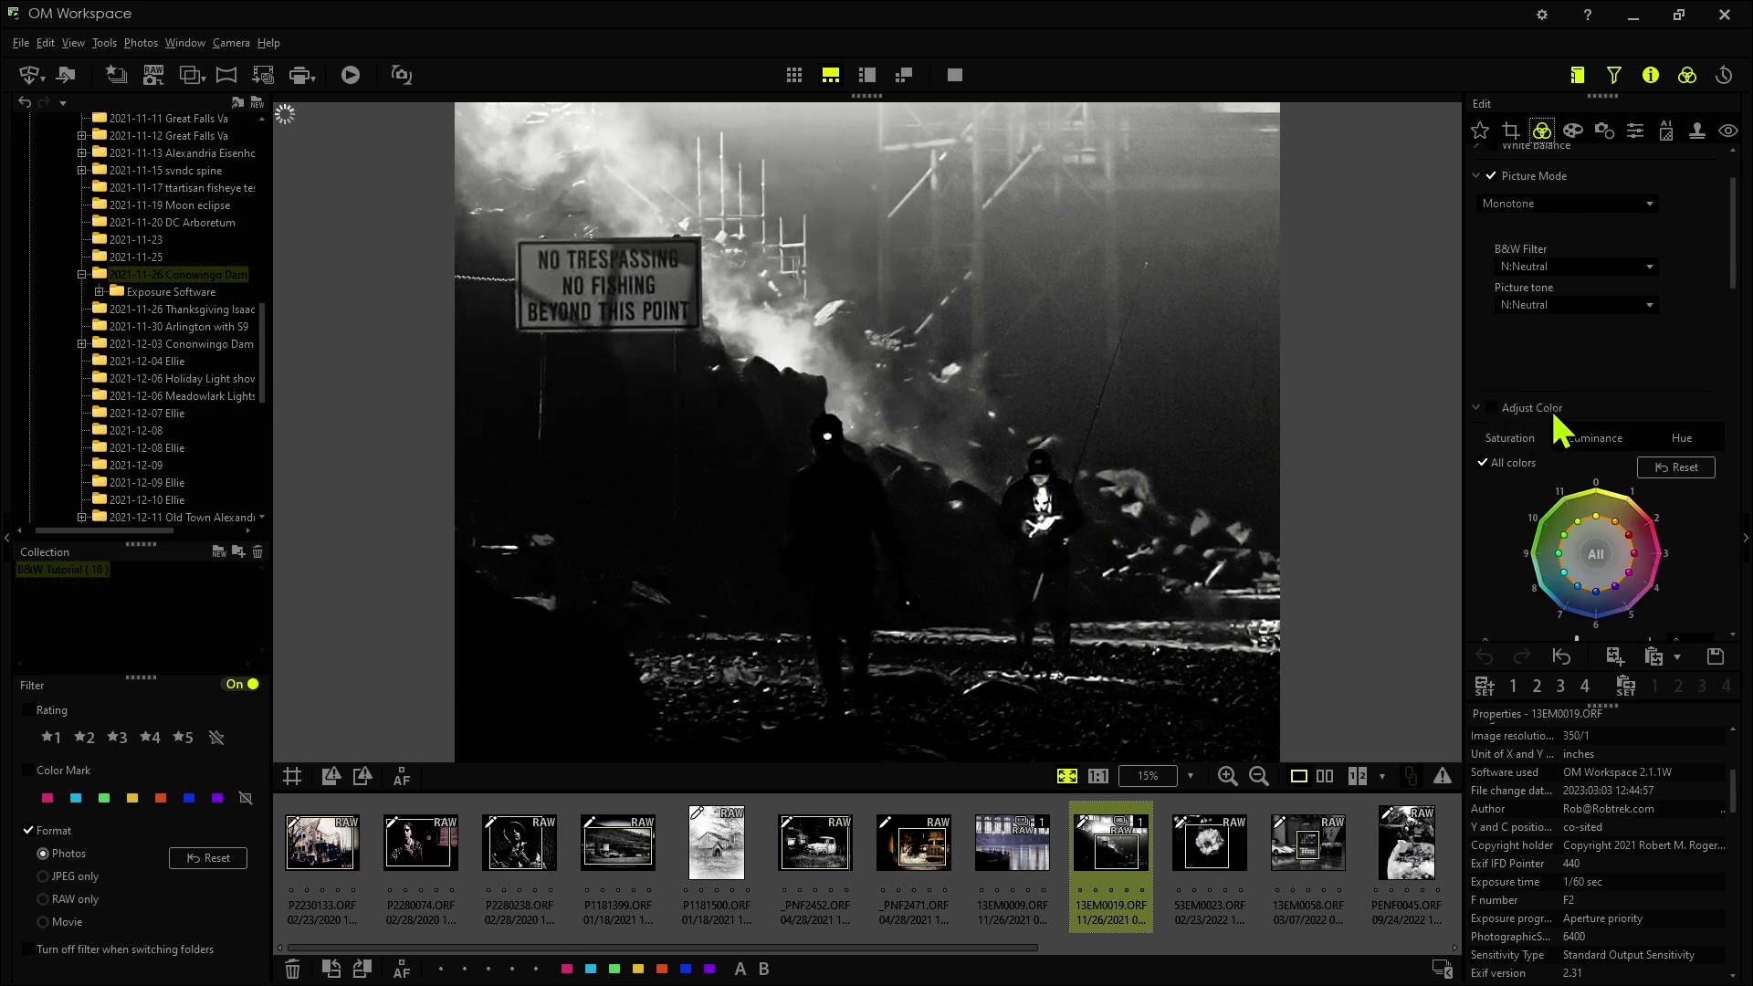
pyautogui.scroll(-3, 1560, 429)
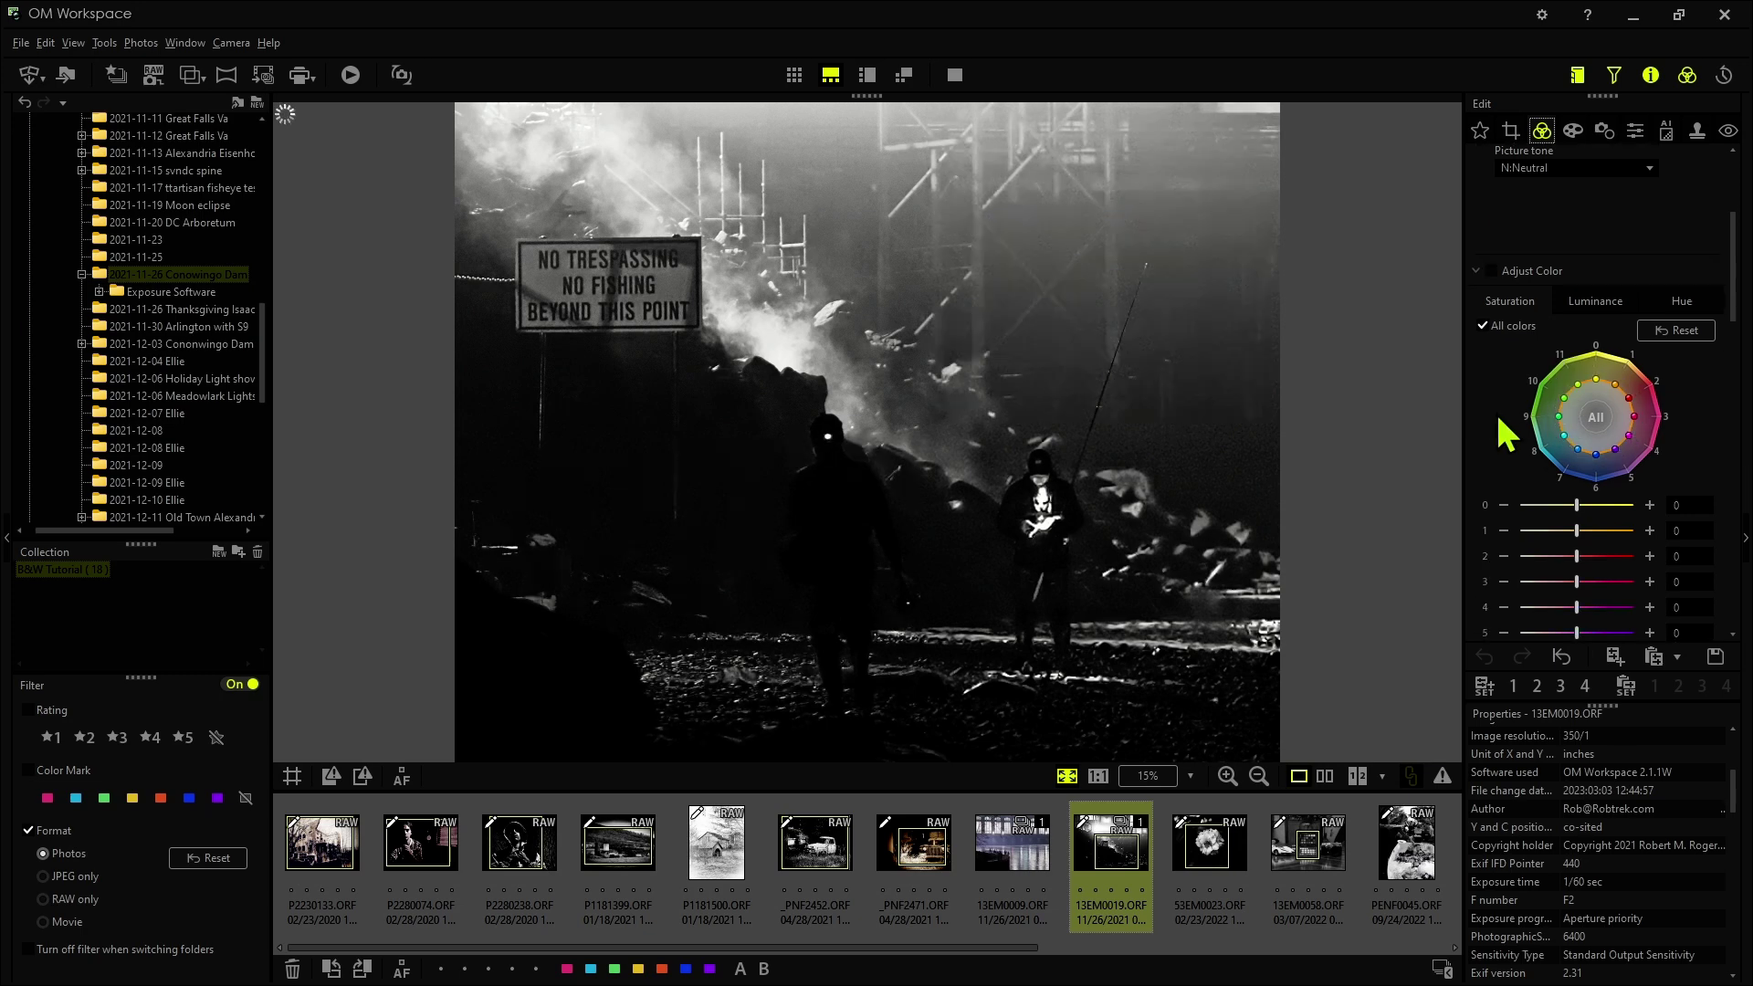
# - Look through the per-colour, art and colour filter, and sharpness and noise settings
pyautogui.click(1475, 270)
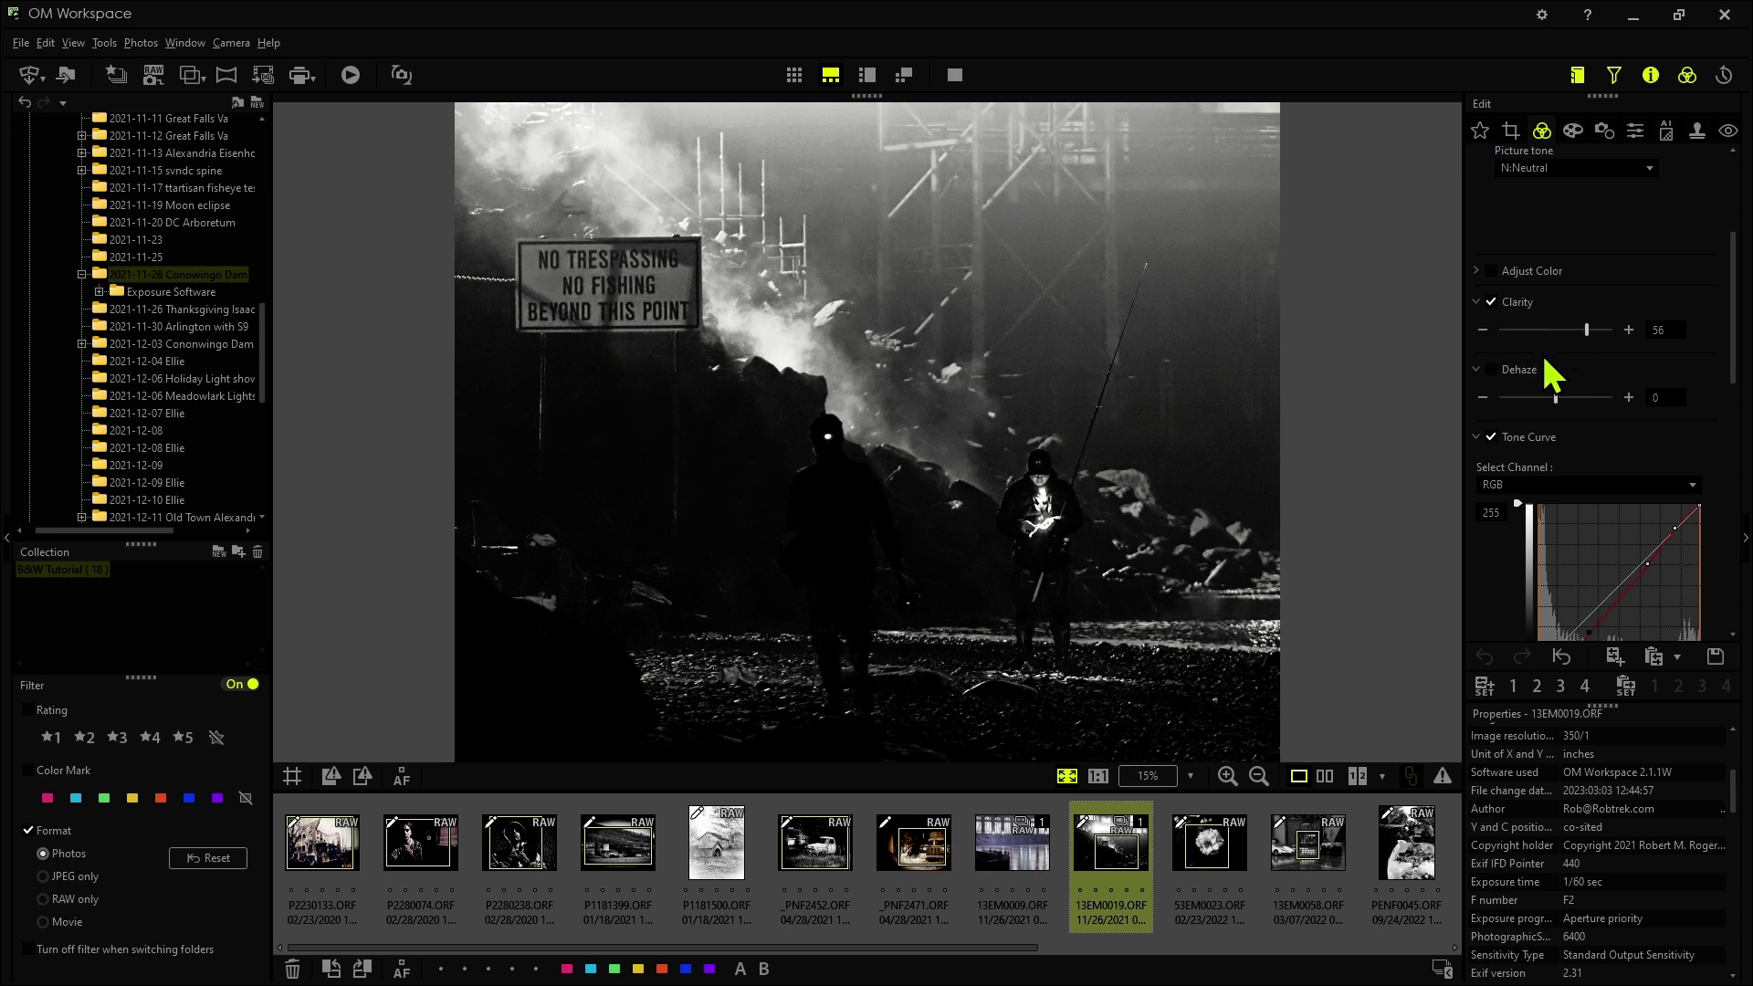
pyautogui.scroll(-6, 1546, 408)
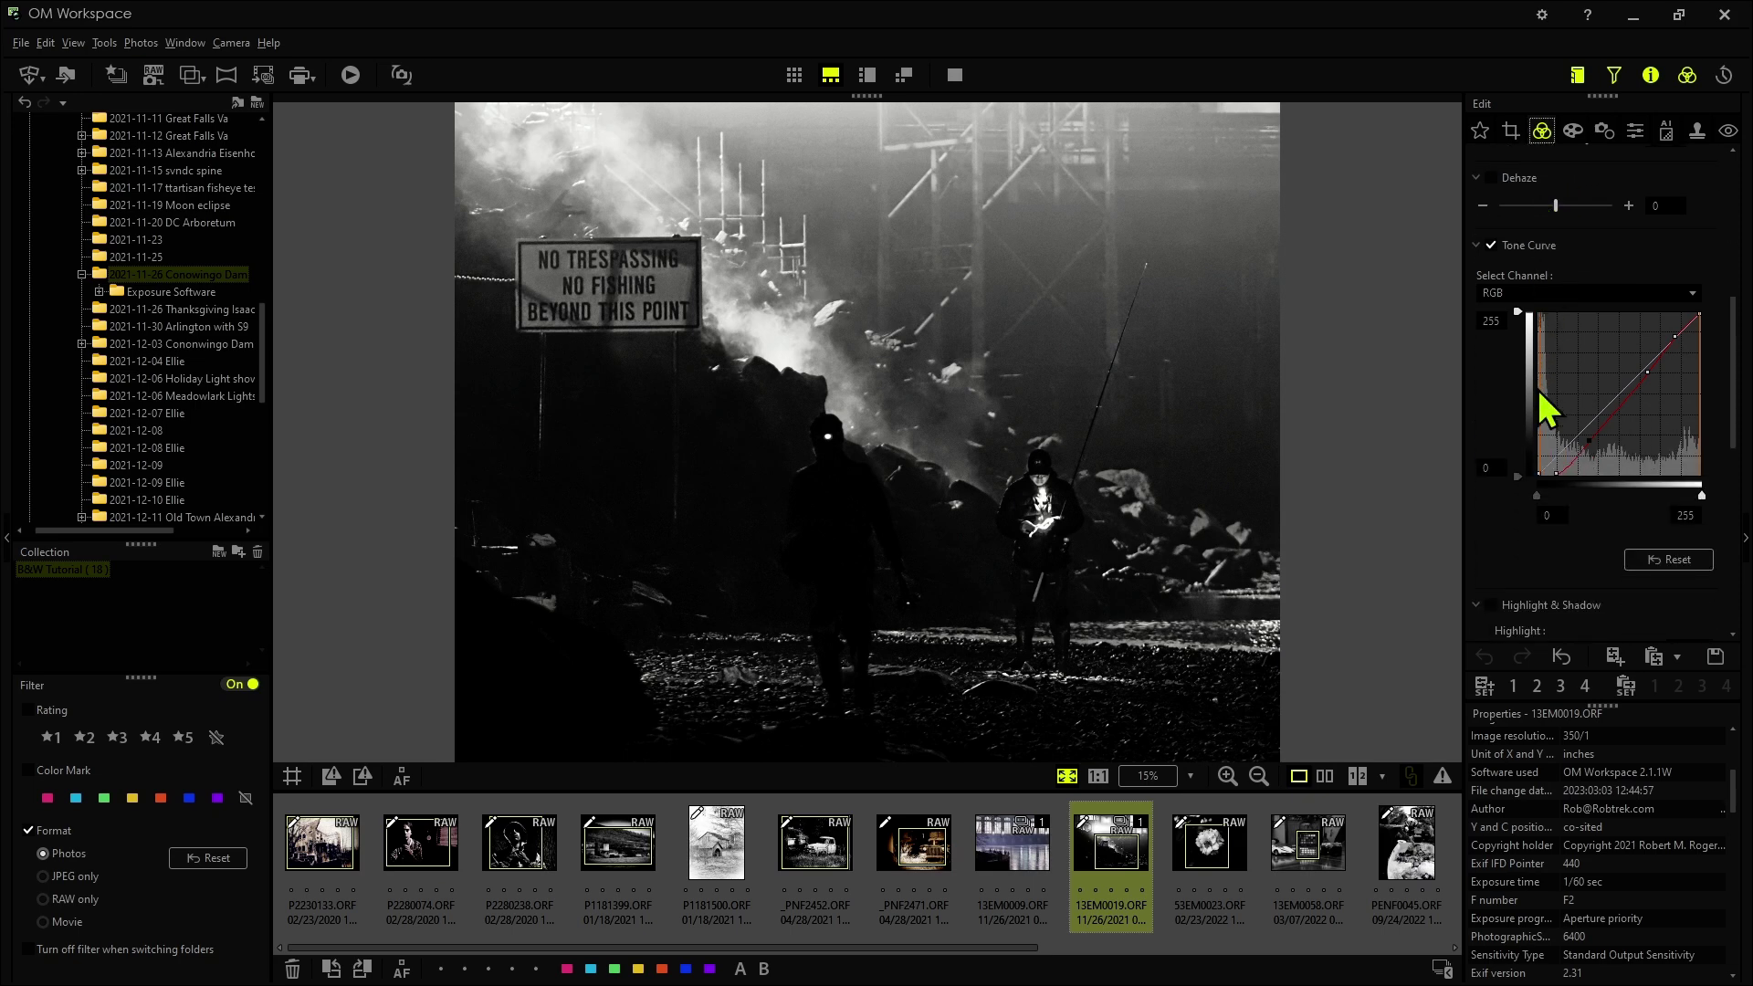
pyautogui.scroll(-3, 1540, 396)
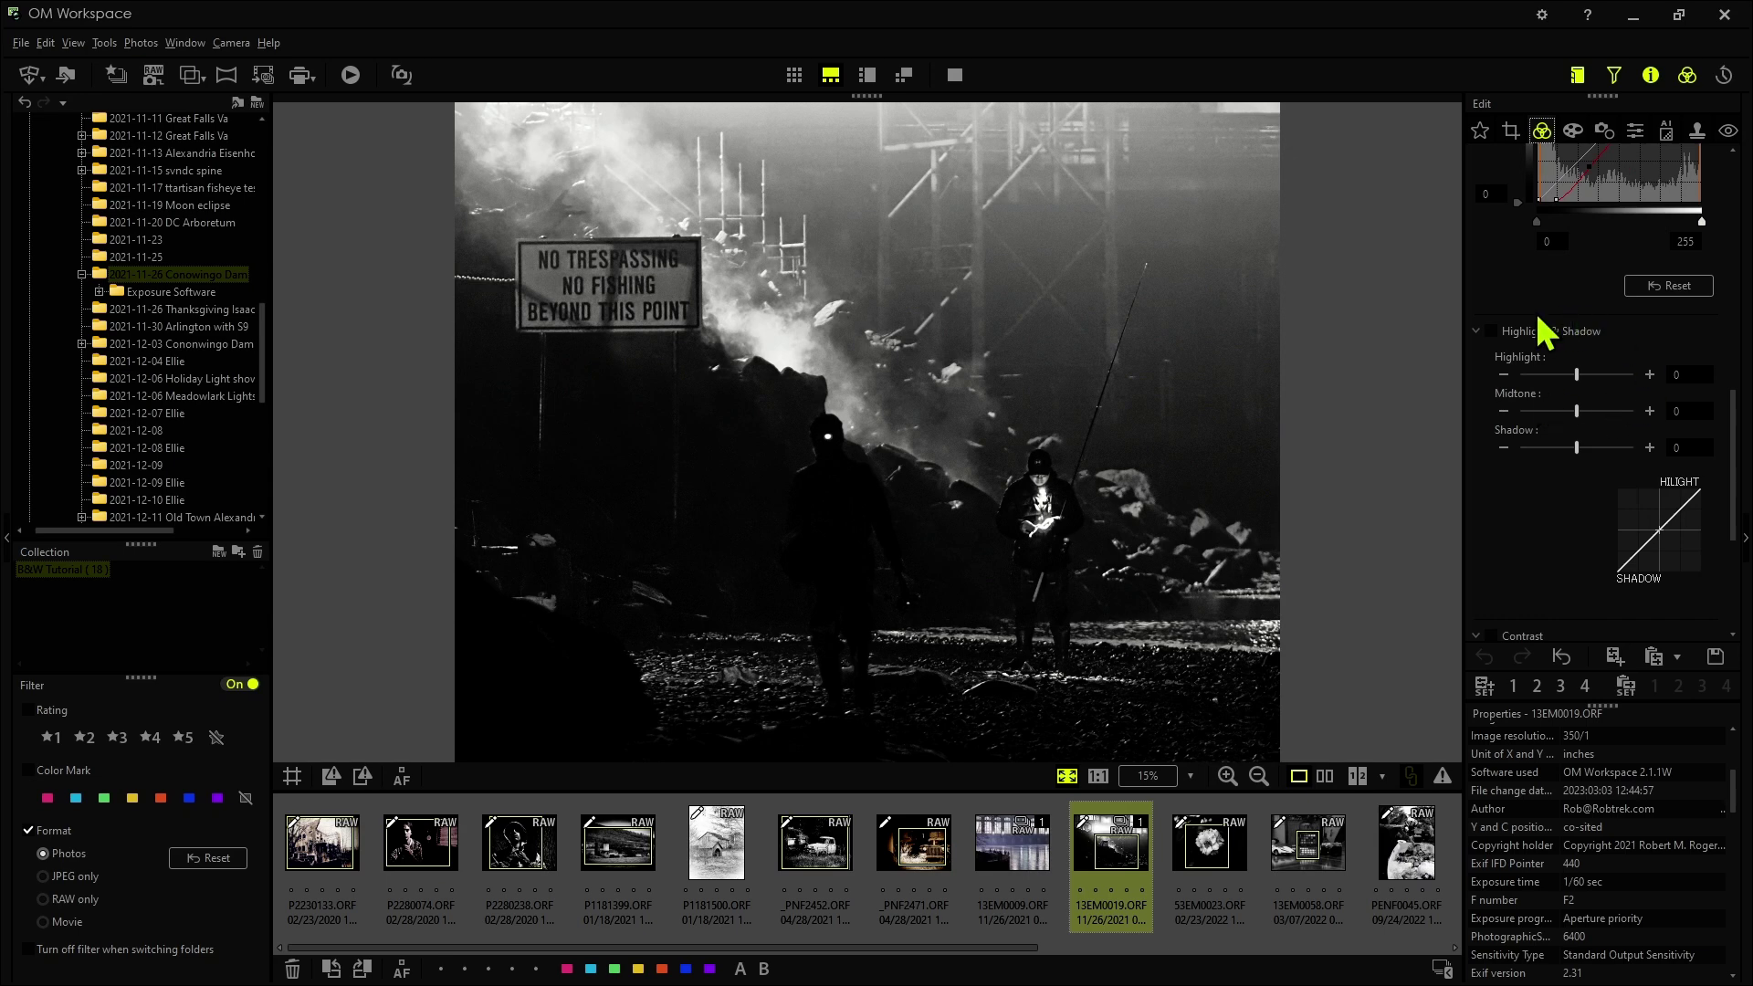
pyautogui.scroll(-5, 1541, 530)
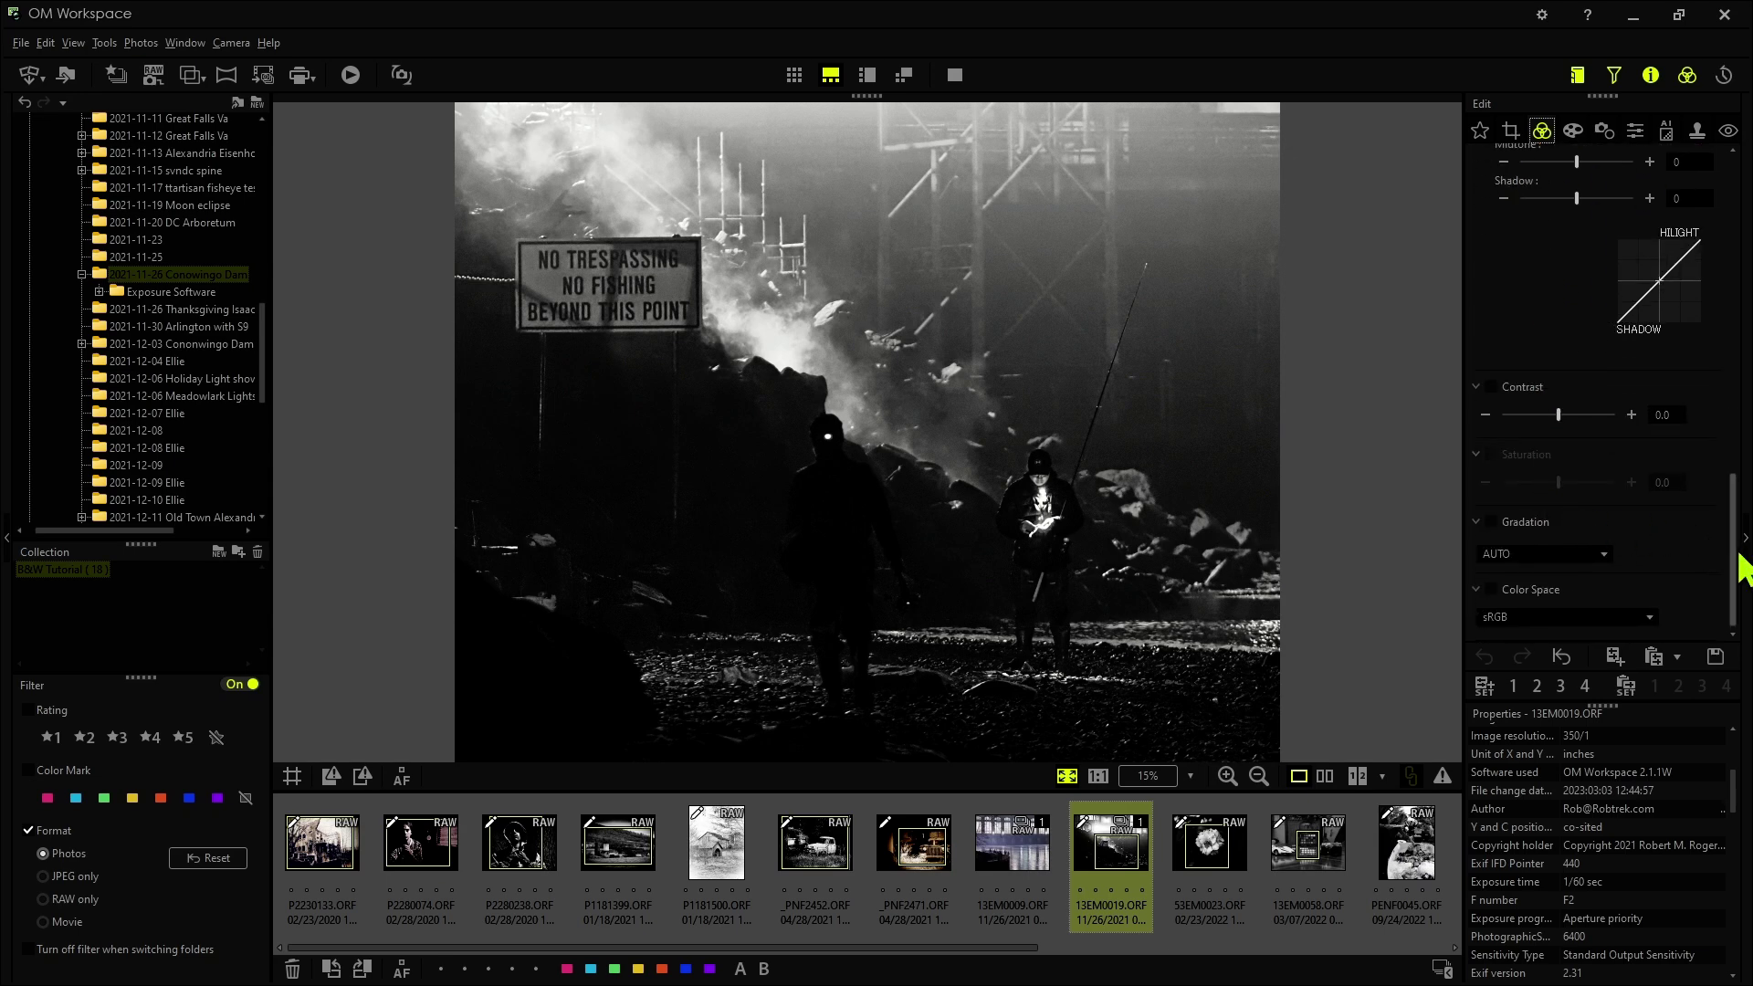
pyautogui.moveTo(1738, 558); pyautogui.dragTo(1725, 221)
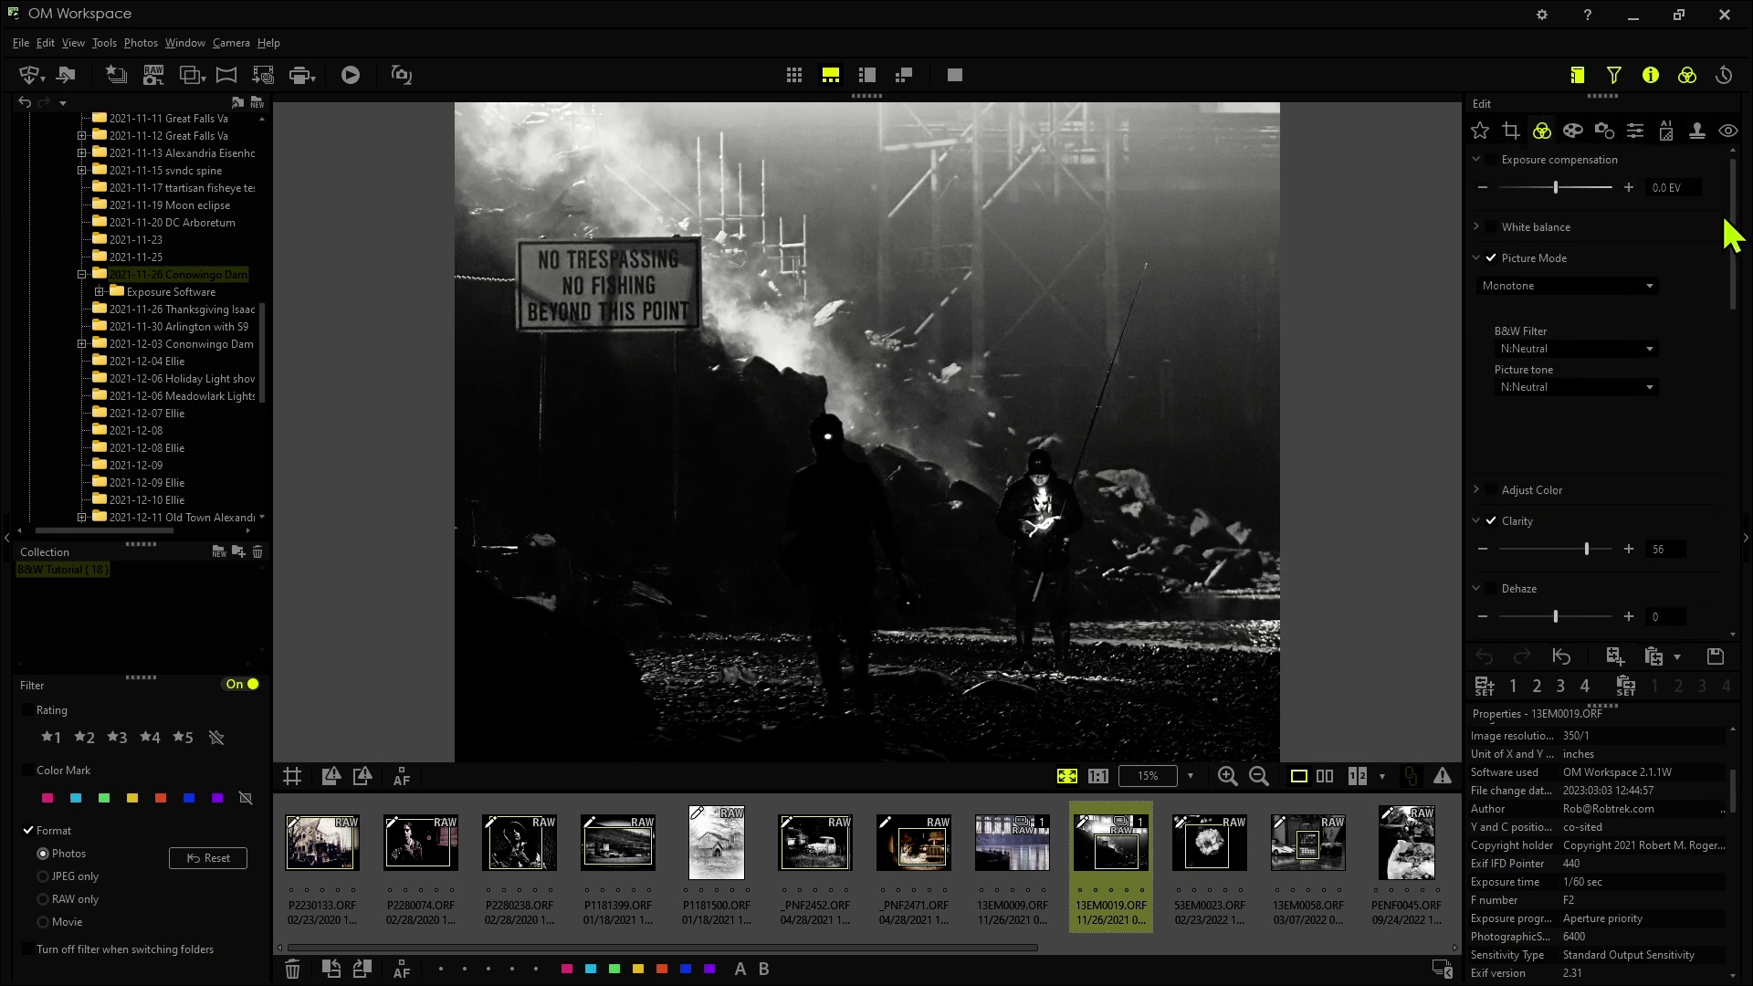
pyautogui.click(1573, 141)
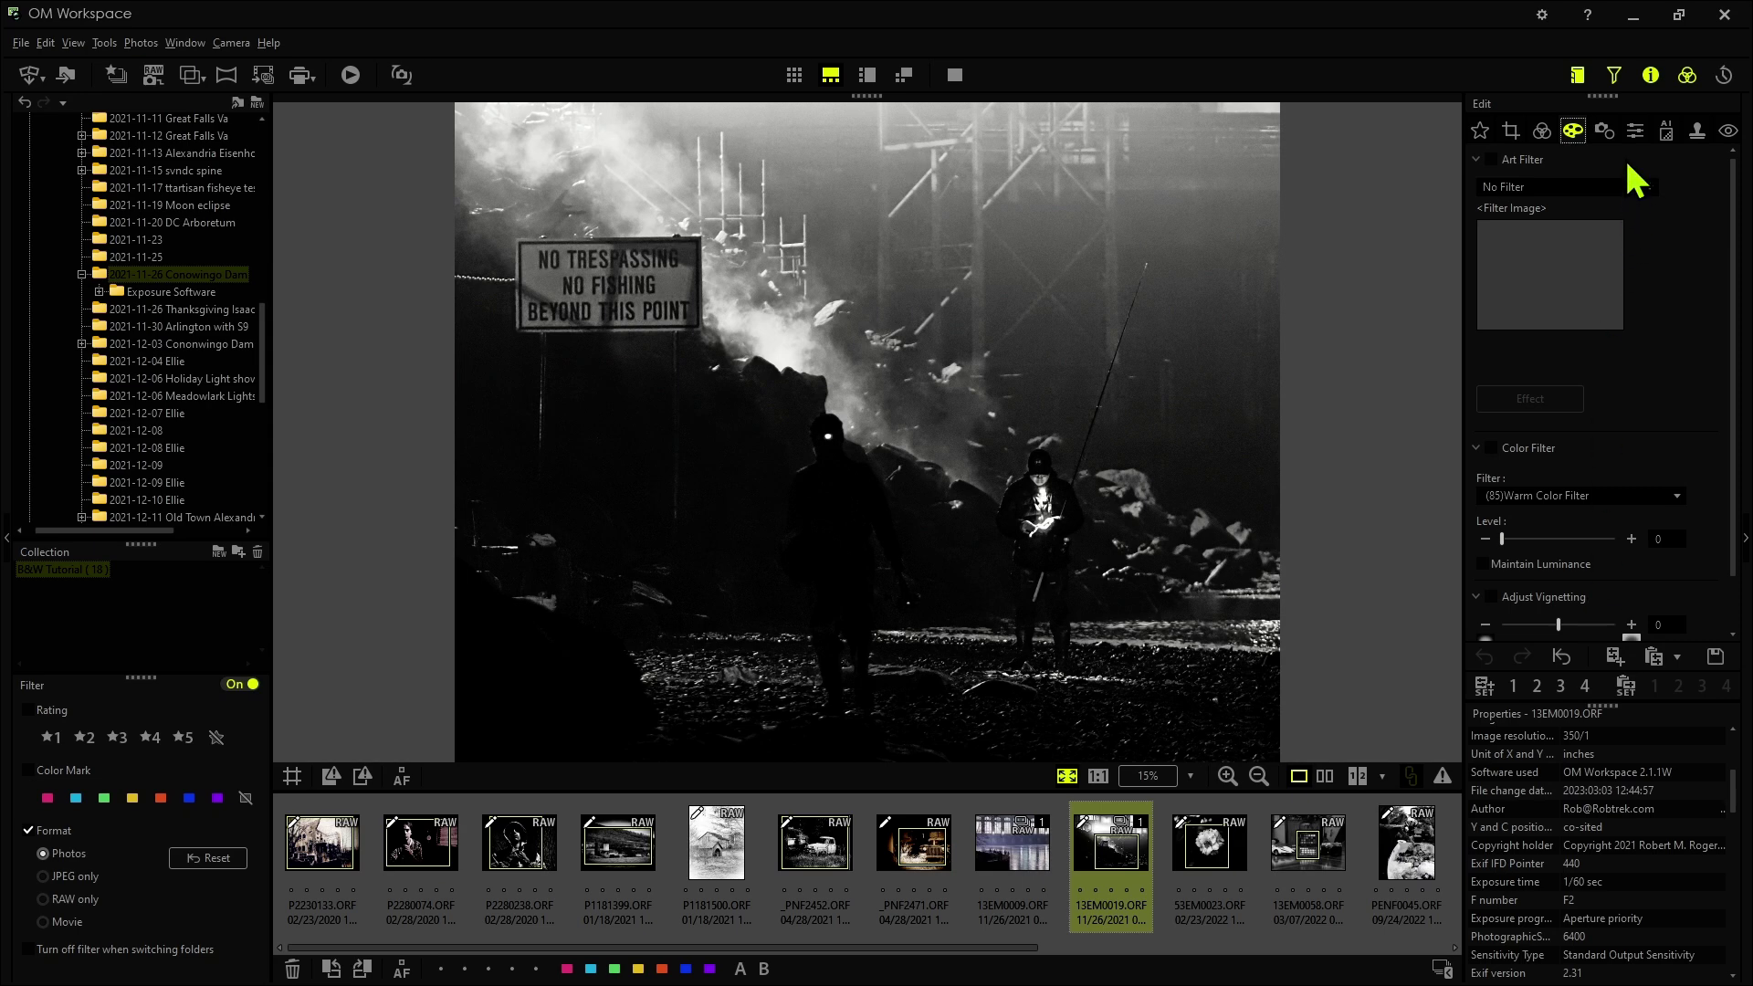
pyautogui.click(1635, 130)
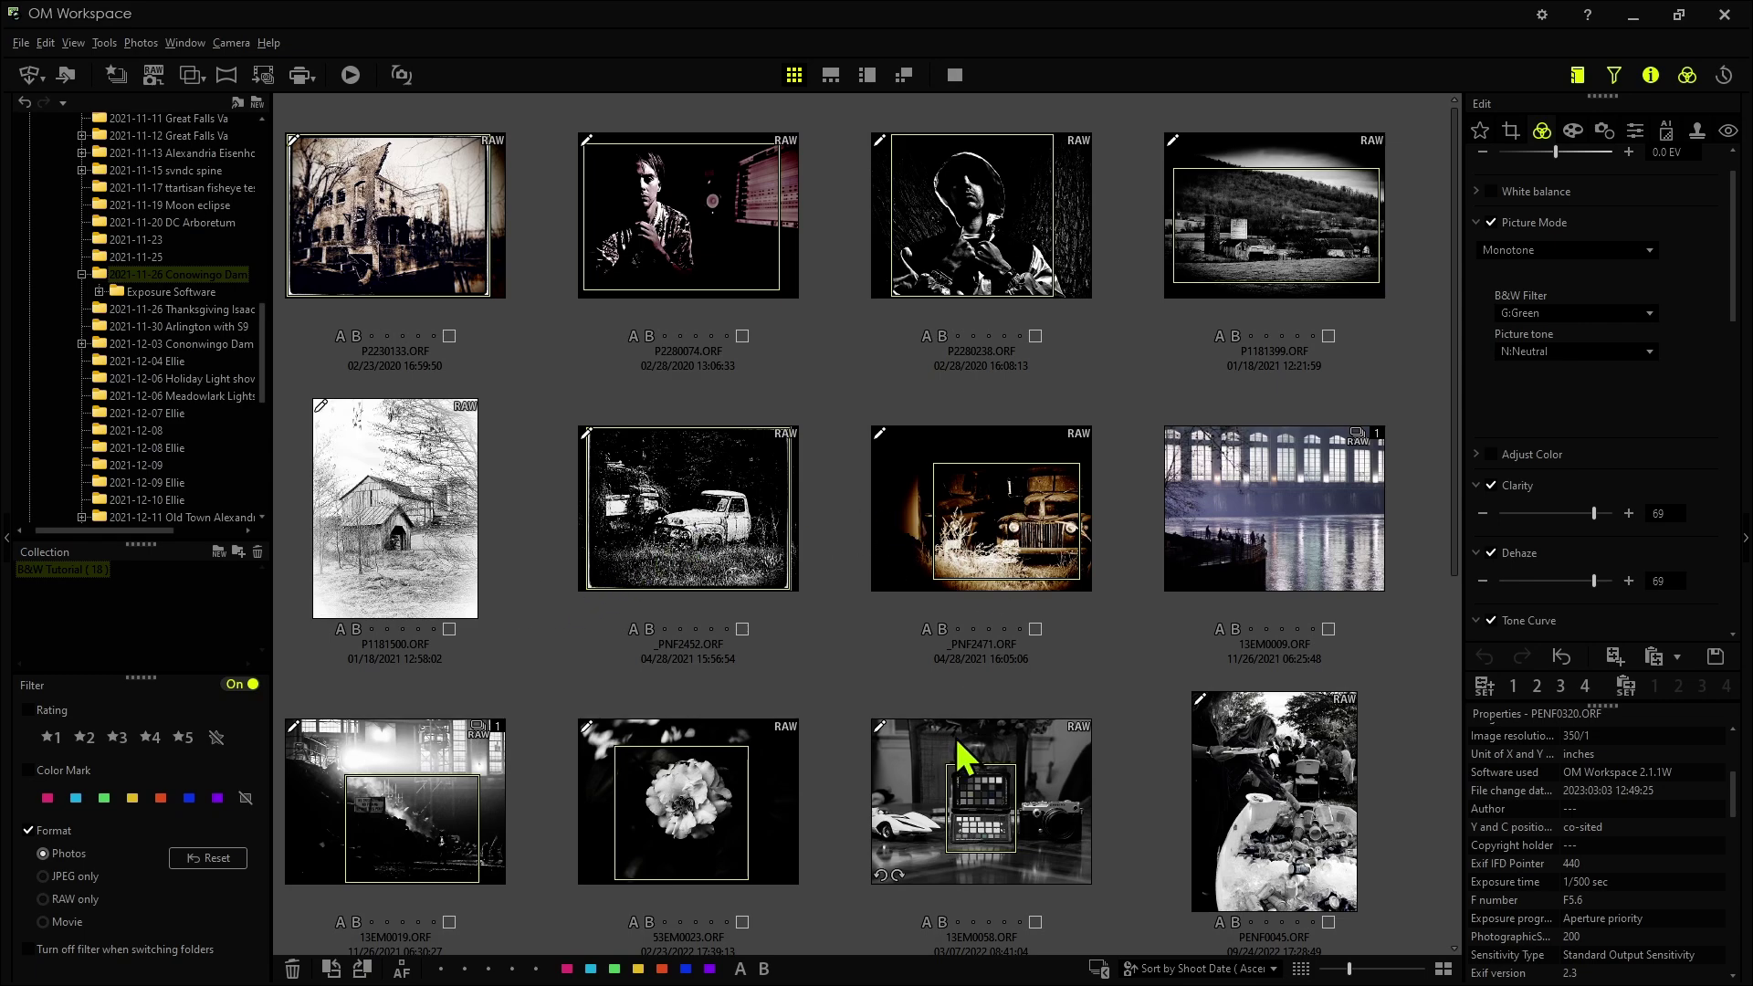
# - Open 53EM0238.JPG and set it to Monochrome picture mode with the N:Neutral B&W filter
pyautogui.scroll(-5, 955, 731)
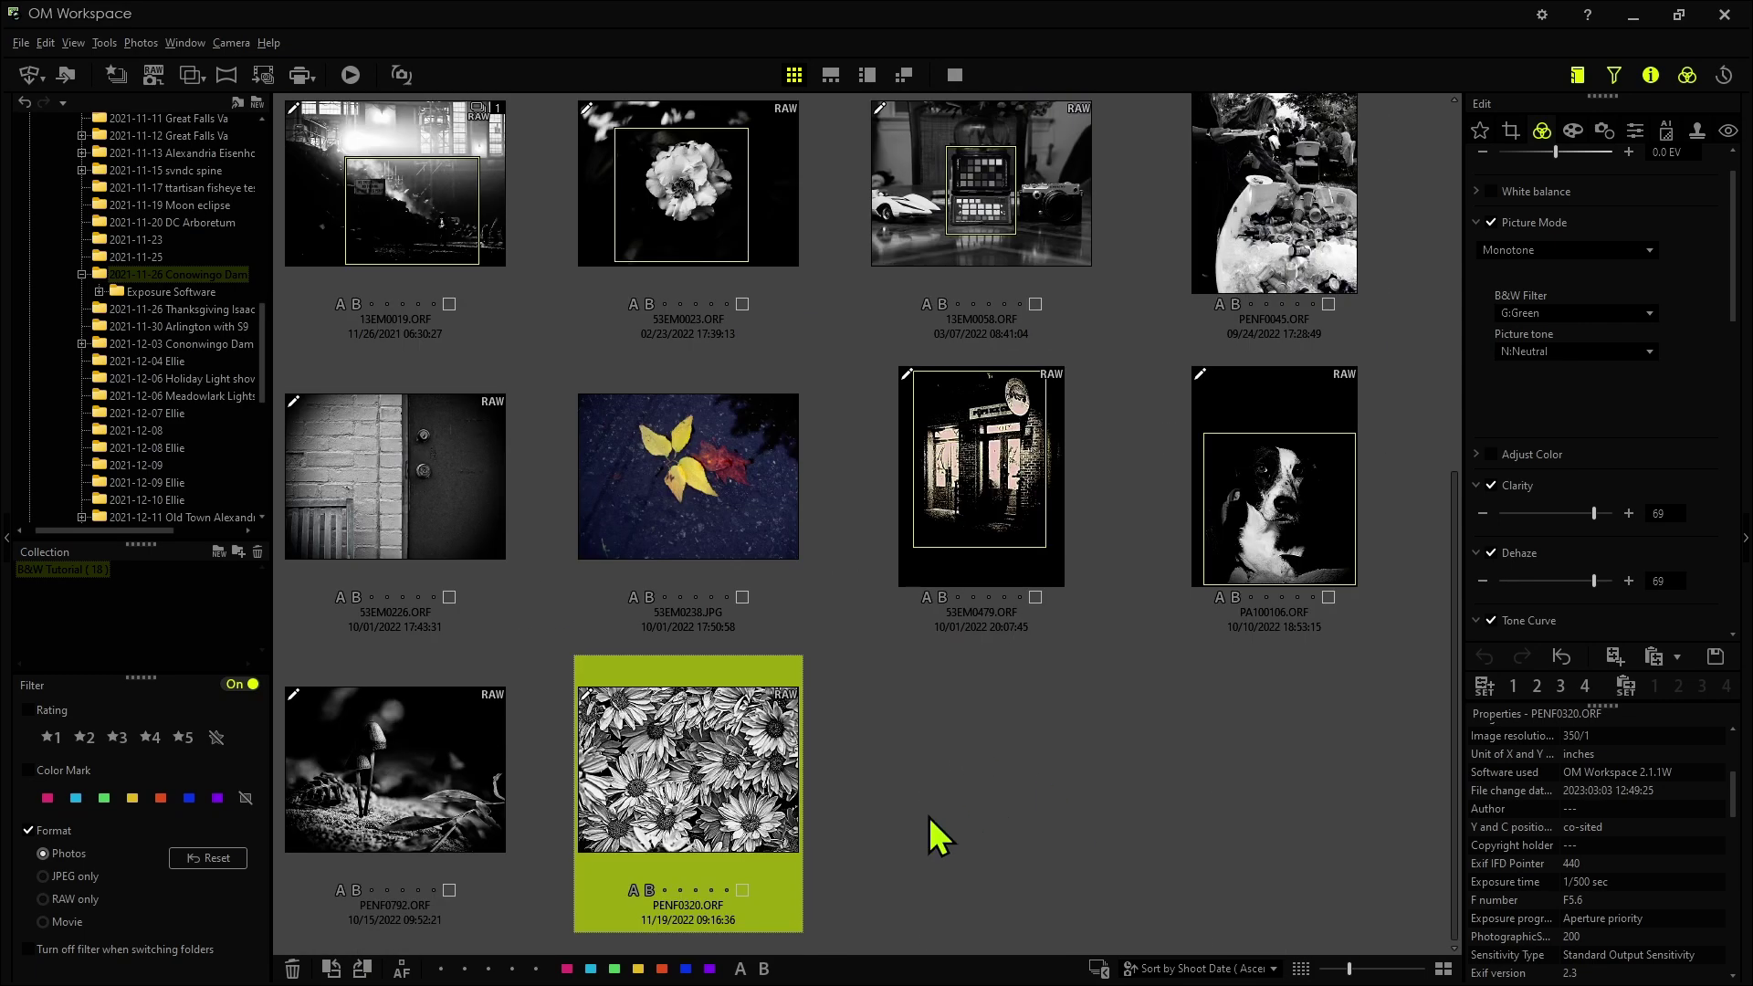
pyautogui.press('Up')
pyautogui.press('Return')
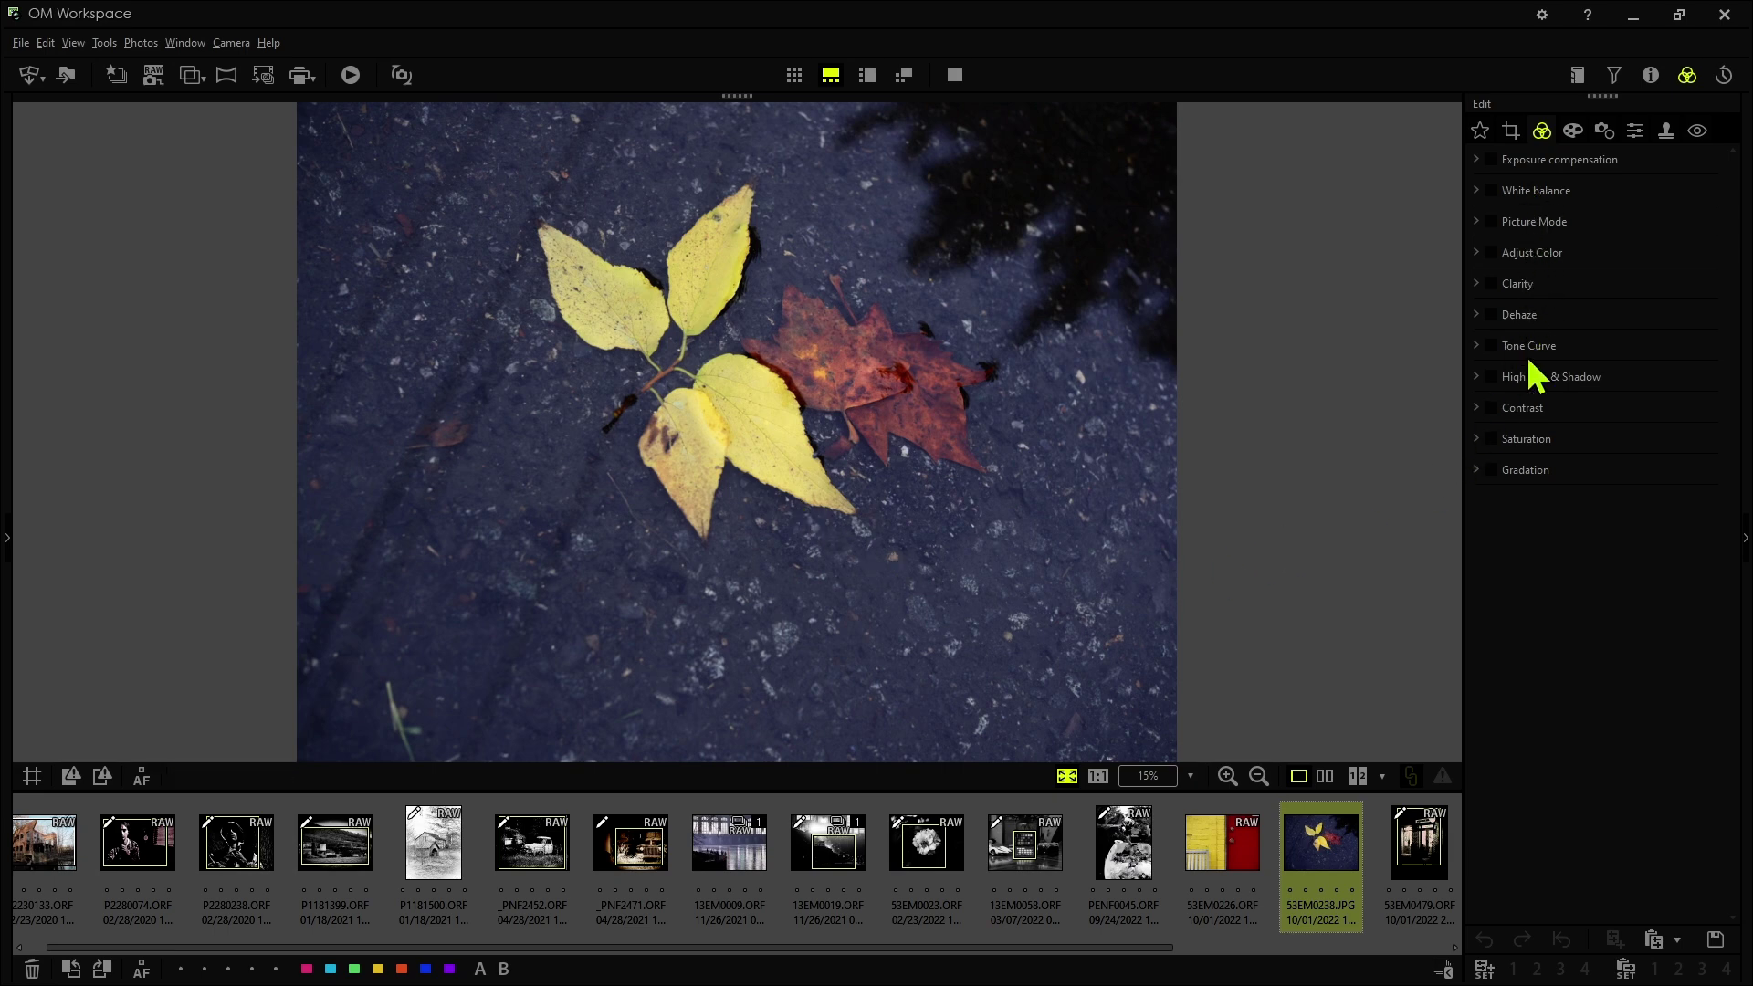
pyautogui.click(1539, 225)
pyautogui.click(1548, 250)
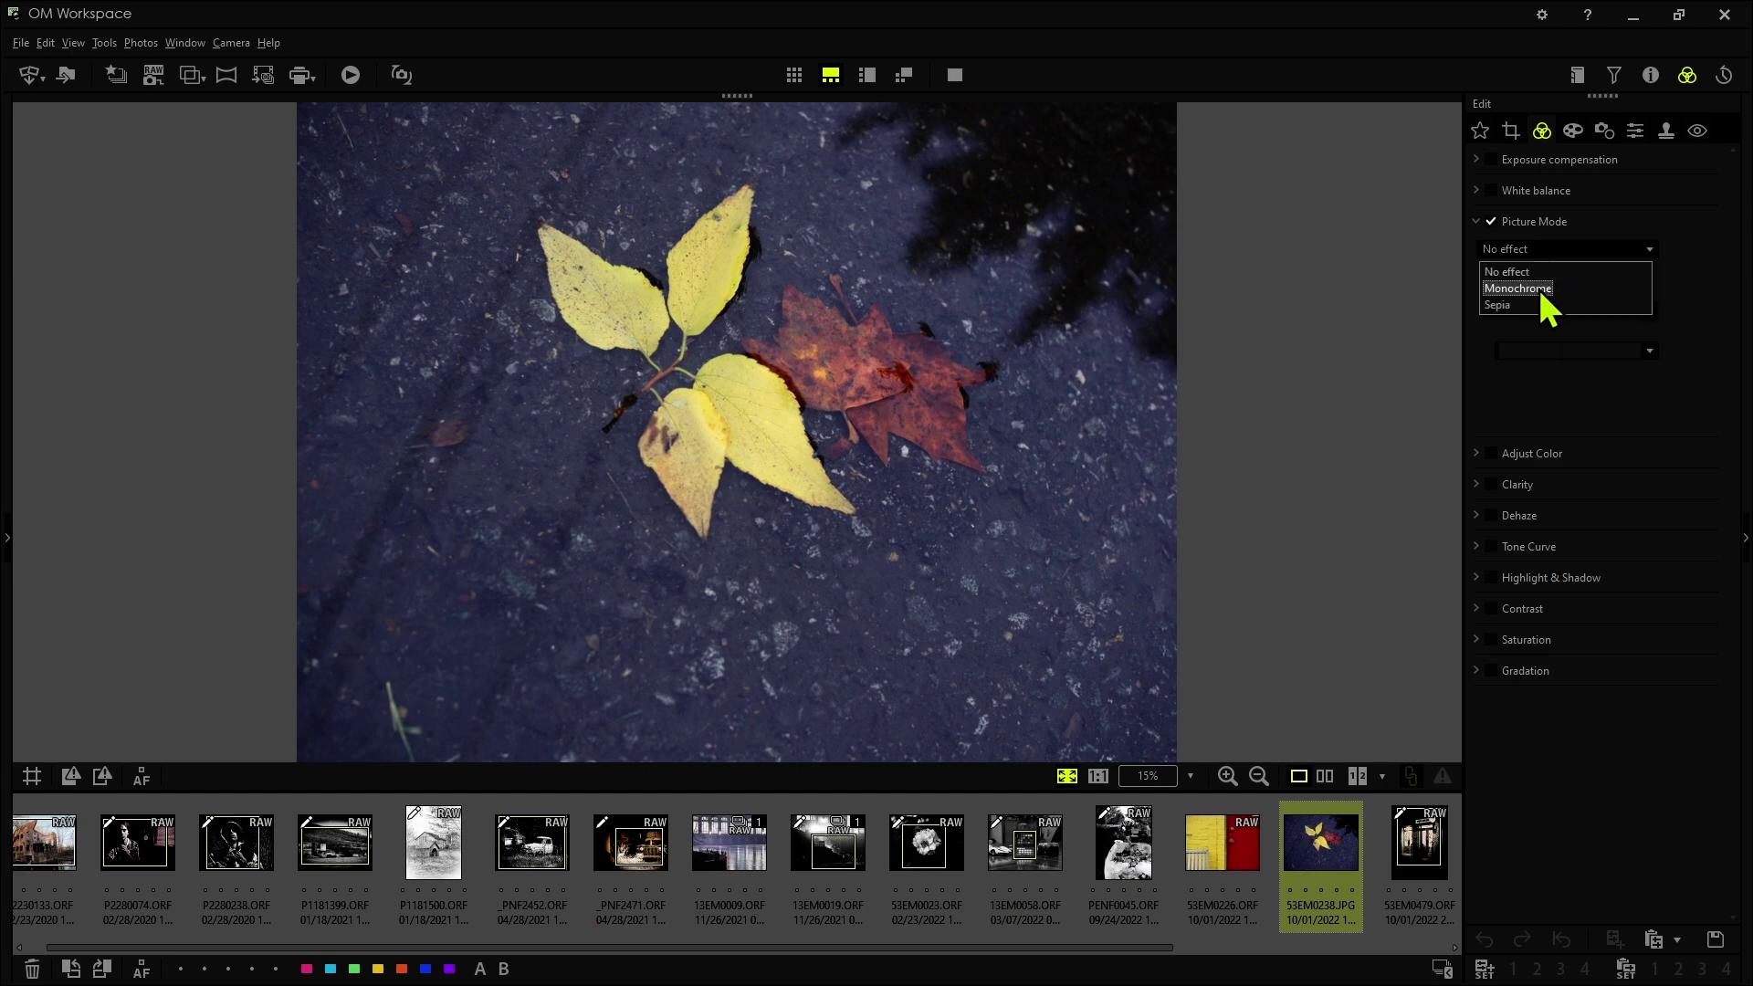
pyautogui.click(1541, 290)
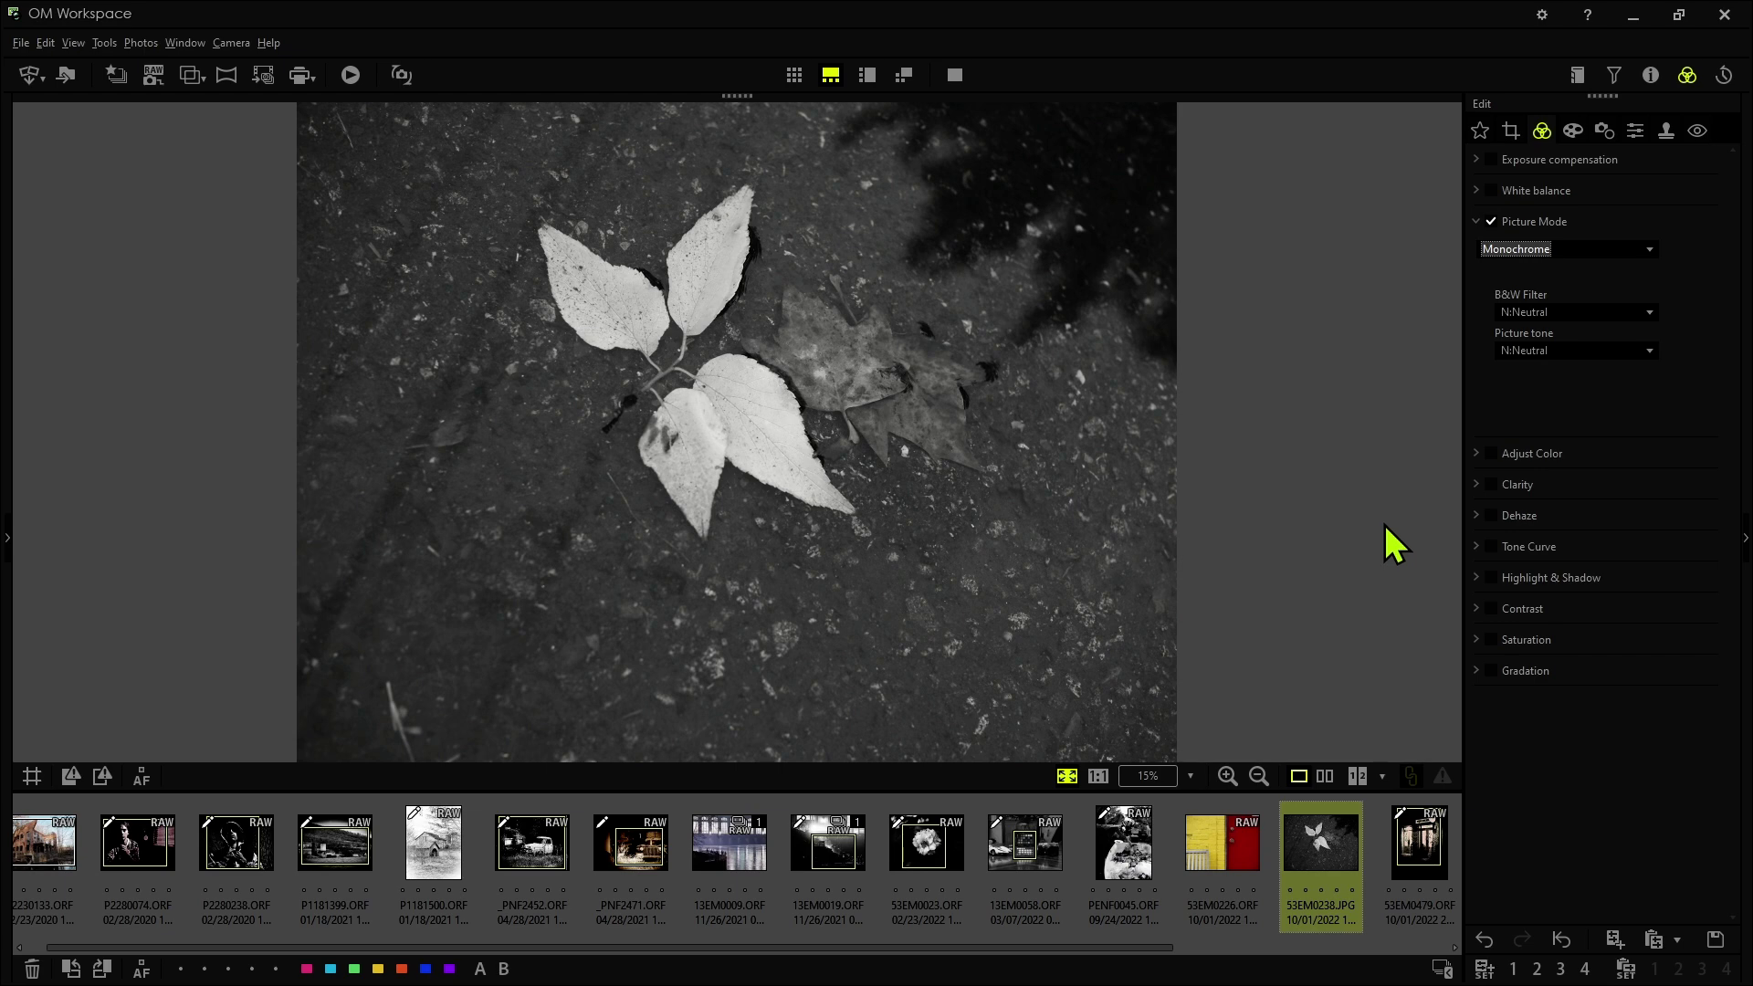
pyautogui.click(1573, 315)
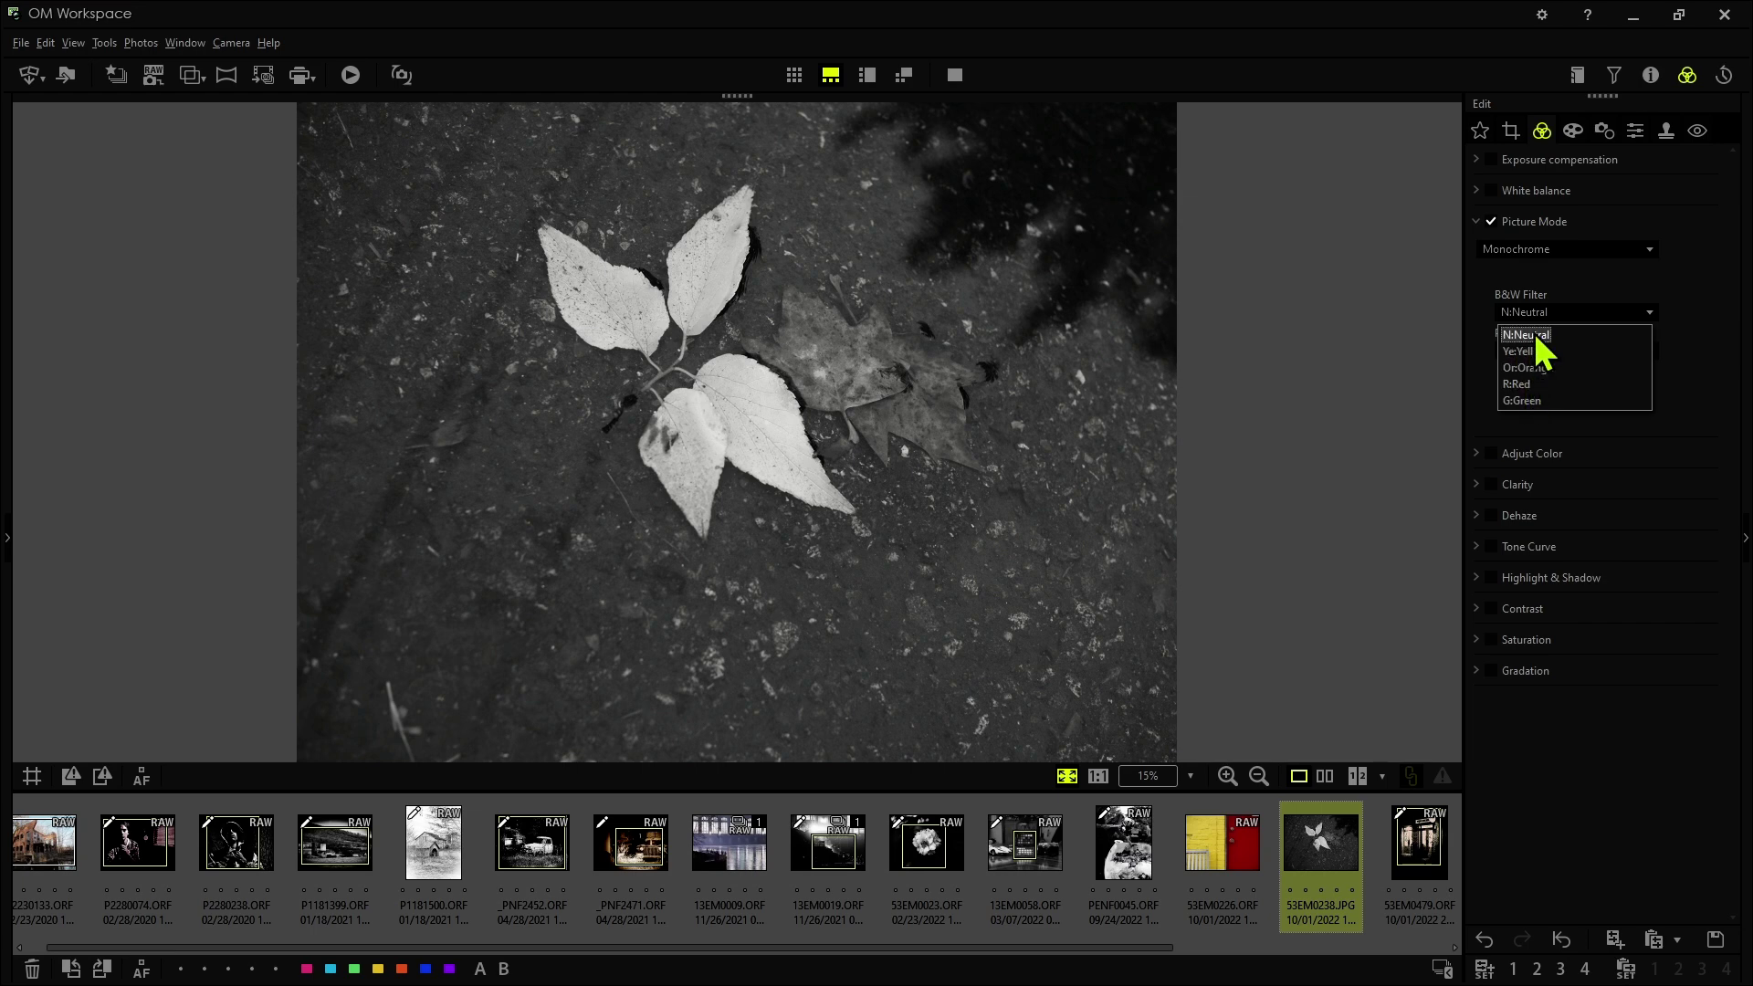
pyautogui.click(1537, 335)
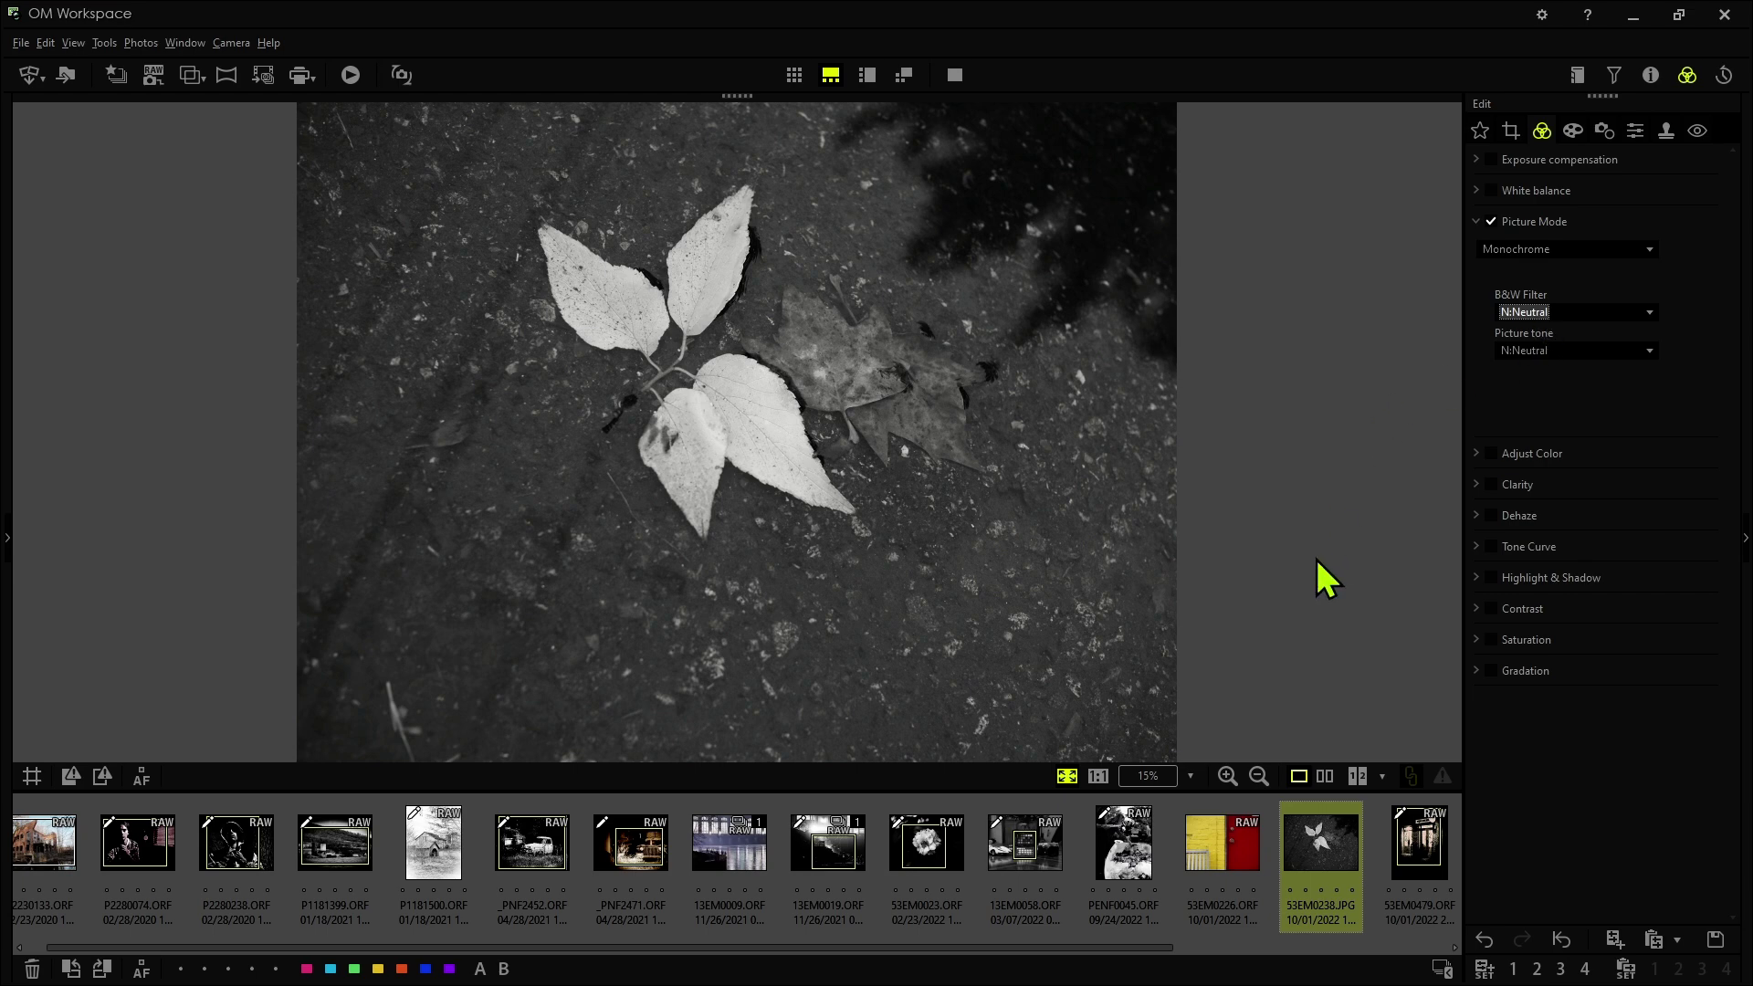
# - Compare side by side, try the G:Green, R:Red and Or:Orange B&W filters, then keep Ye:Yellow
pyautogui.click(1319, 773)
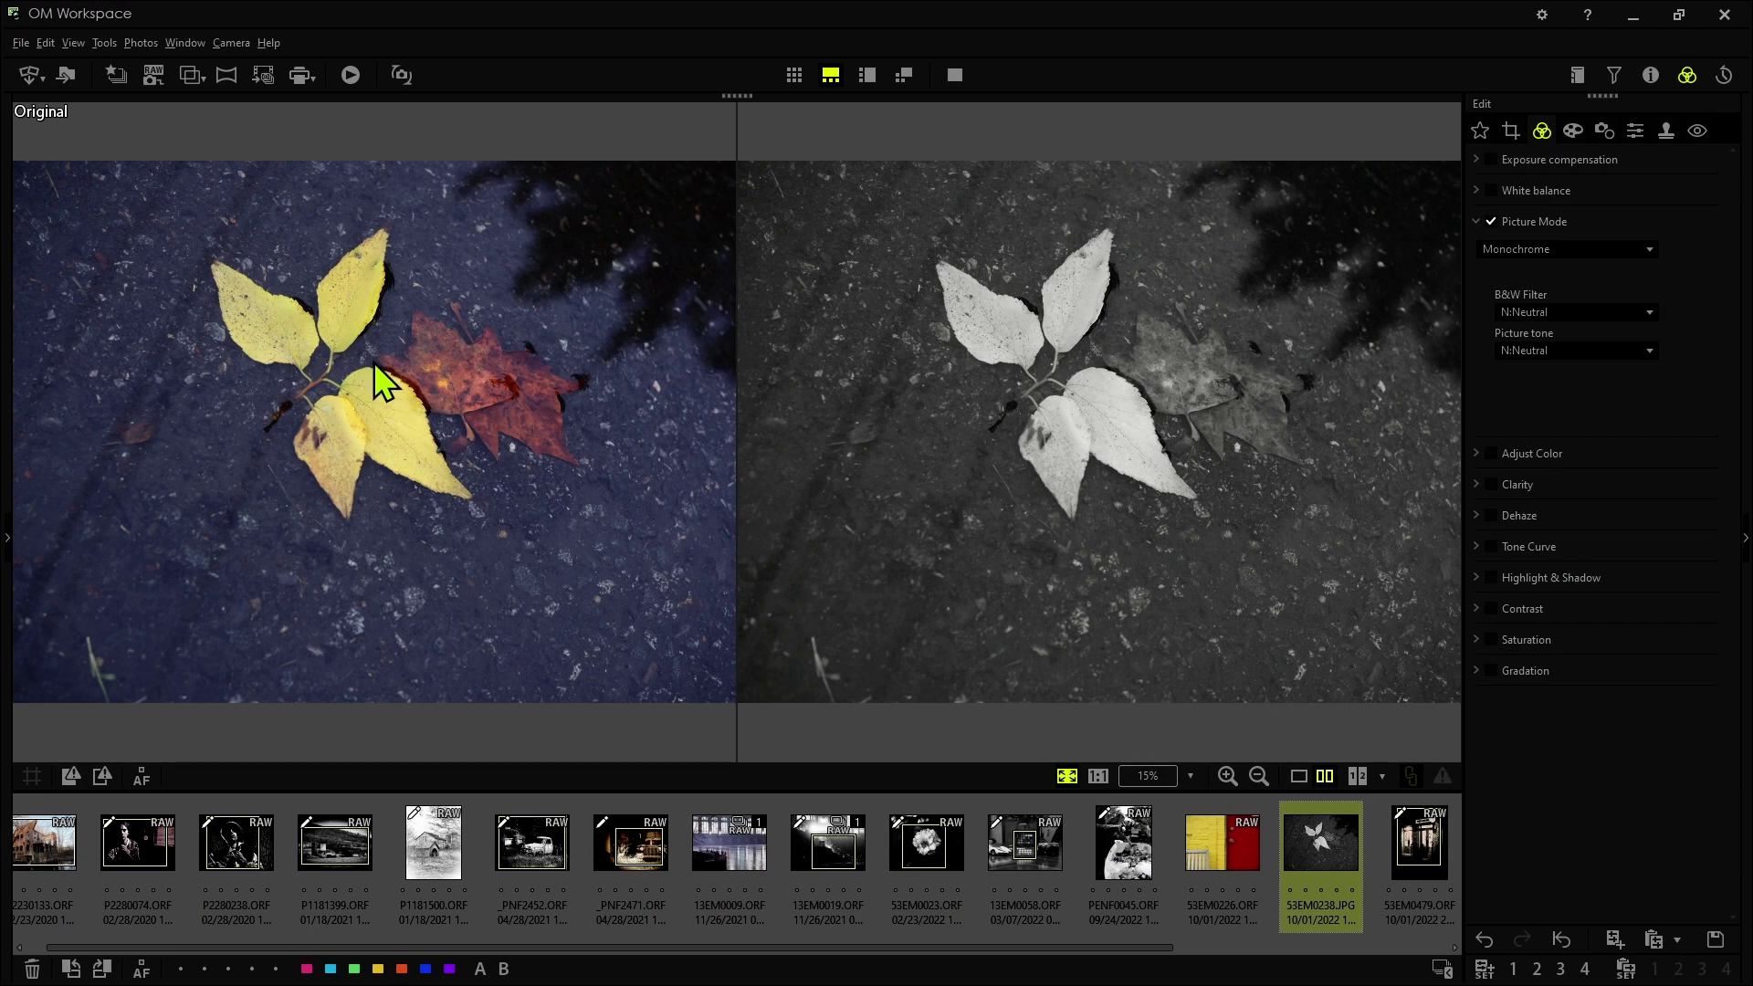
pyautogui.click(1596, 314)
pyautogui.click(1549, 400)
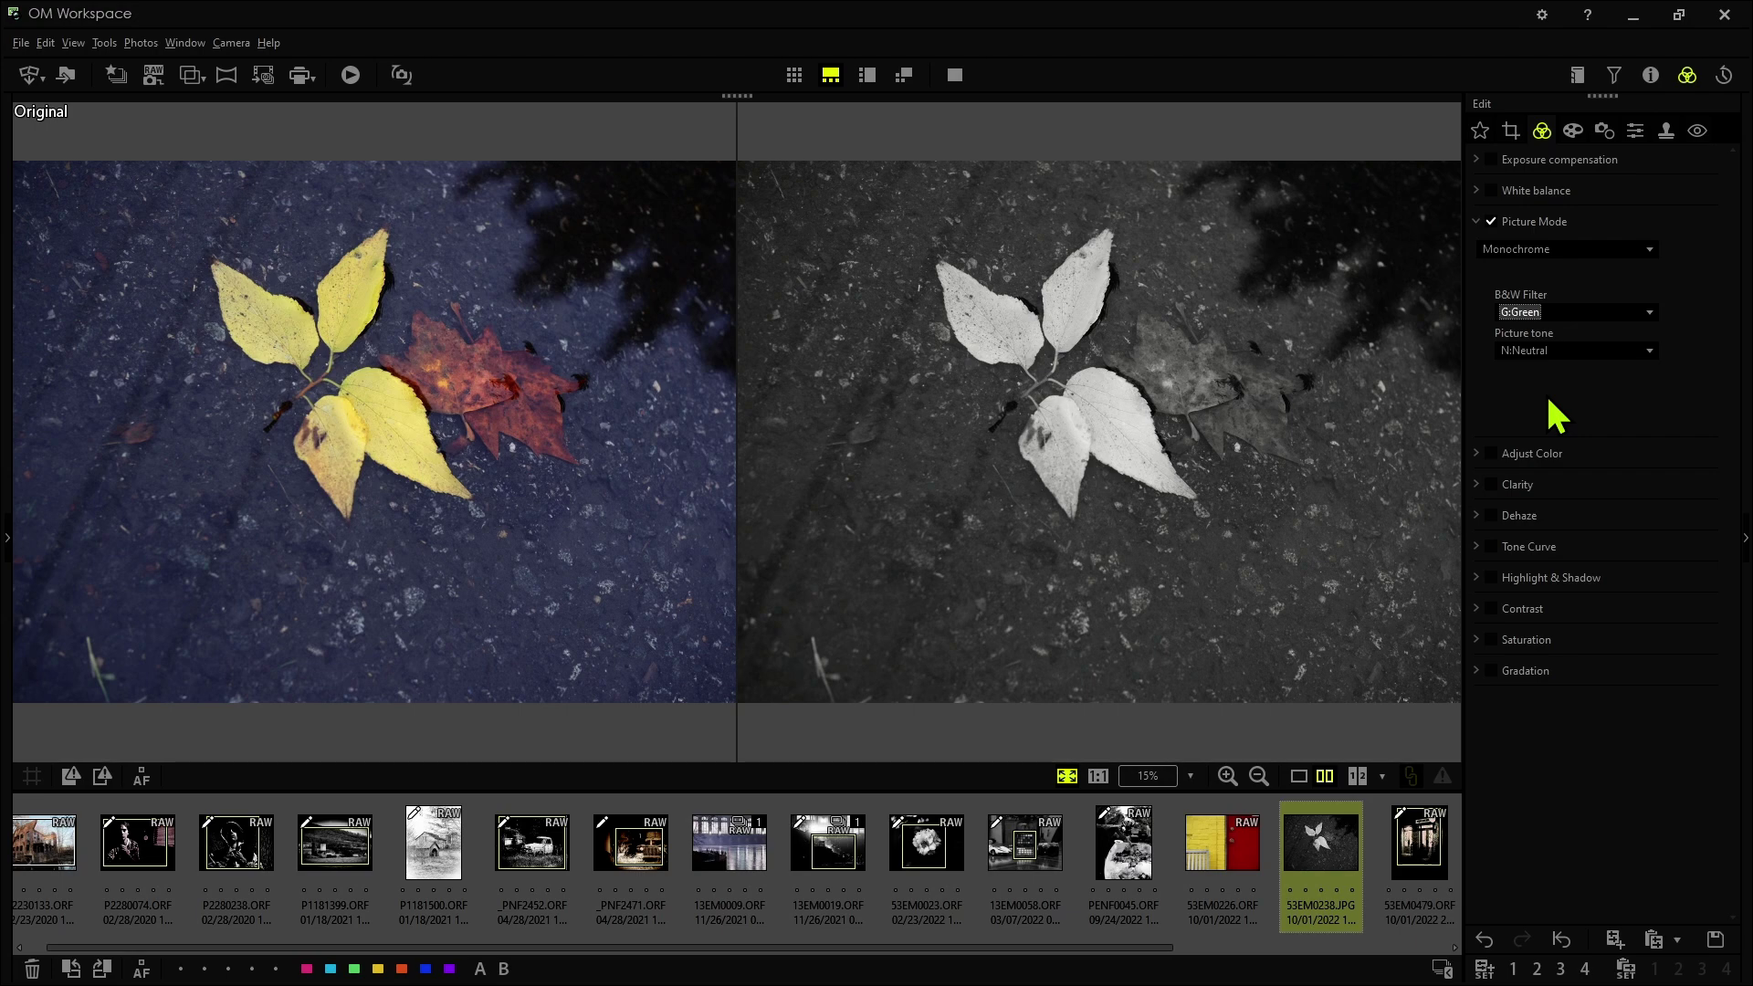
pyautogui.click(1550, 317)
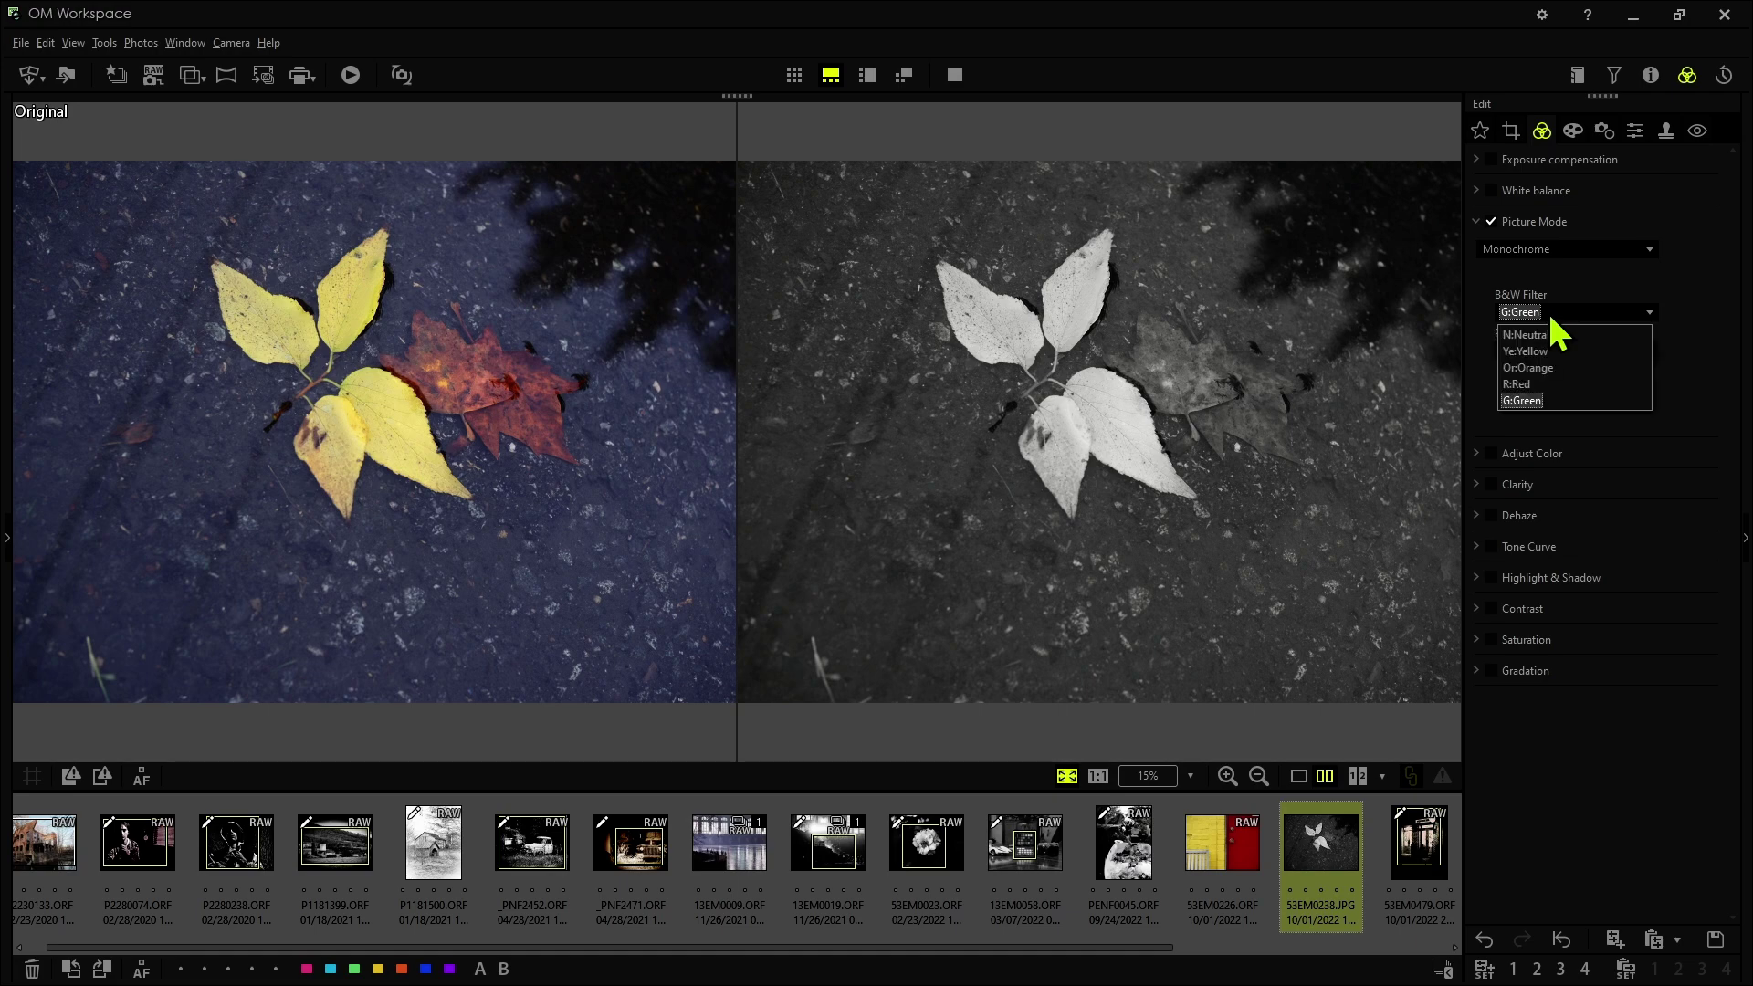
pyautogui.click(1517, 384)
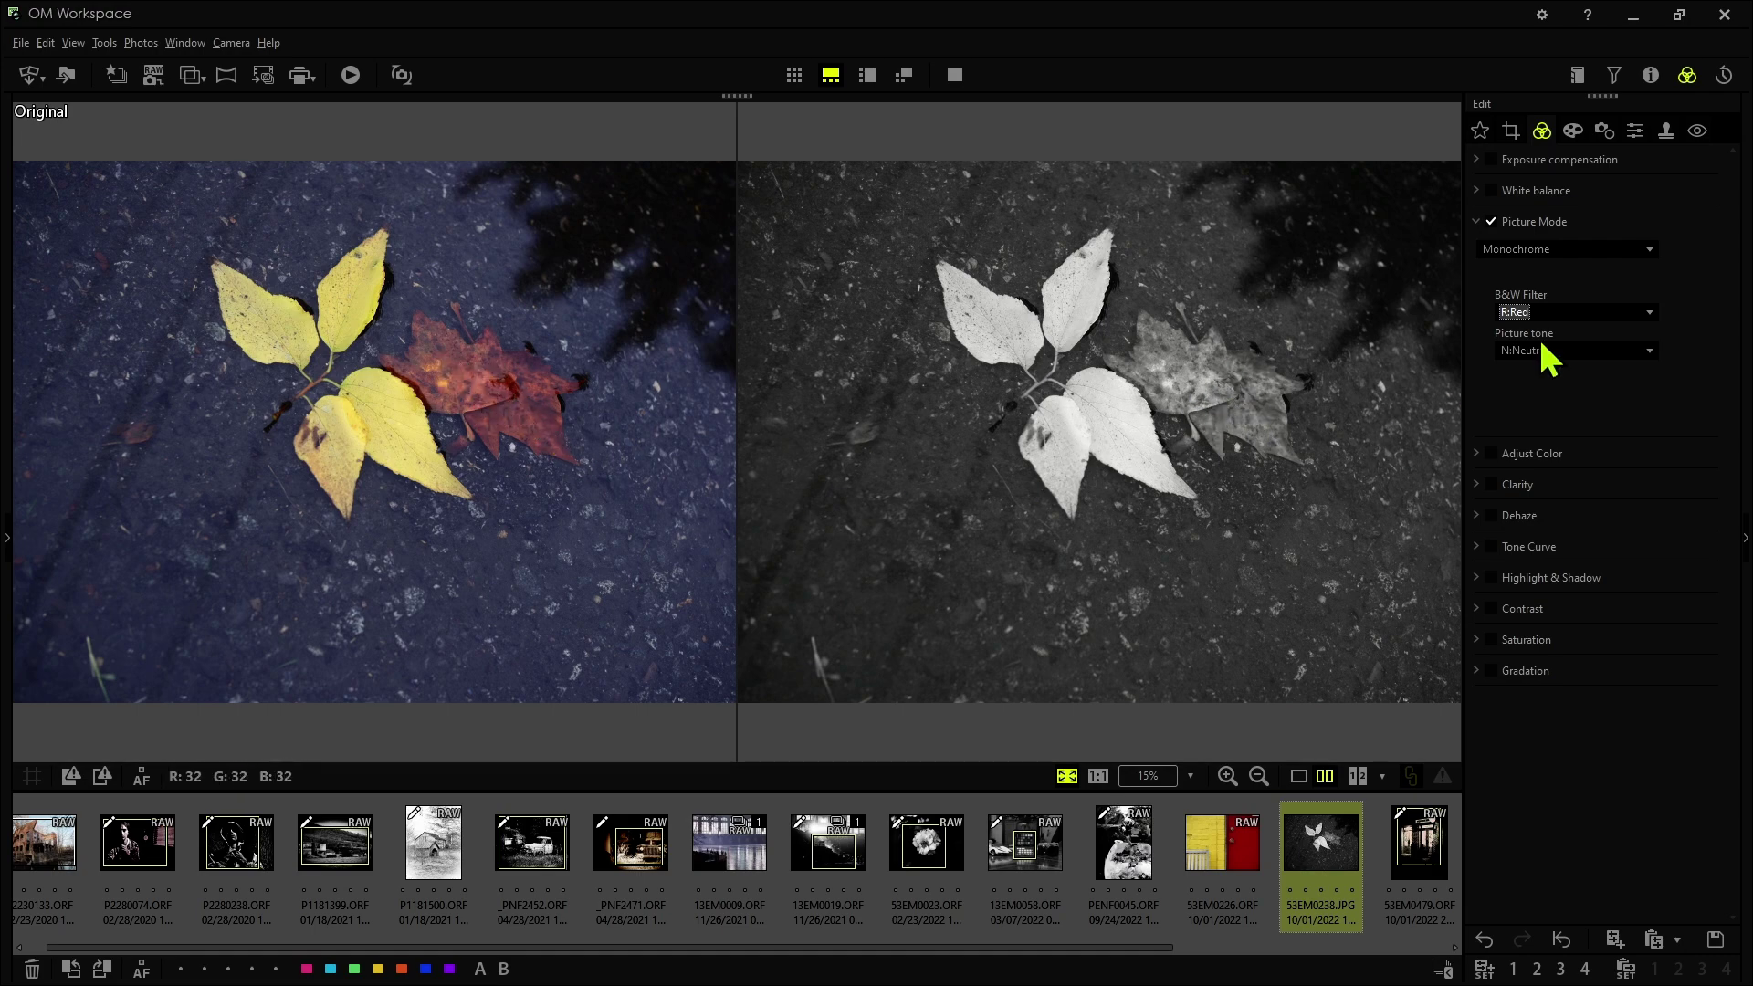
pyautogui.click(1582, 311)
pyautogui.click(1558, 372)
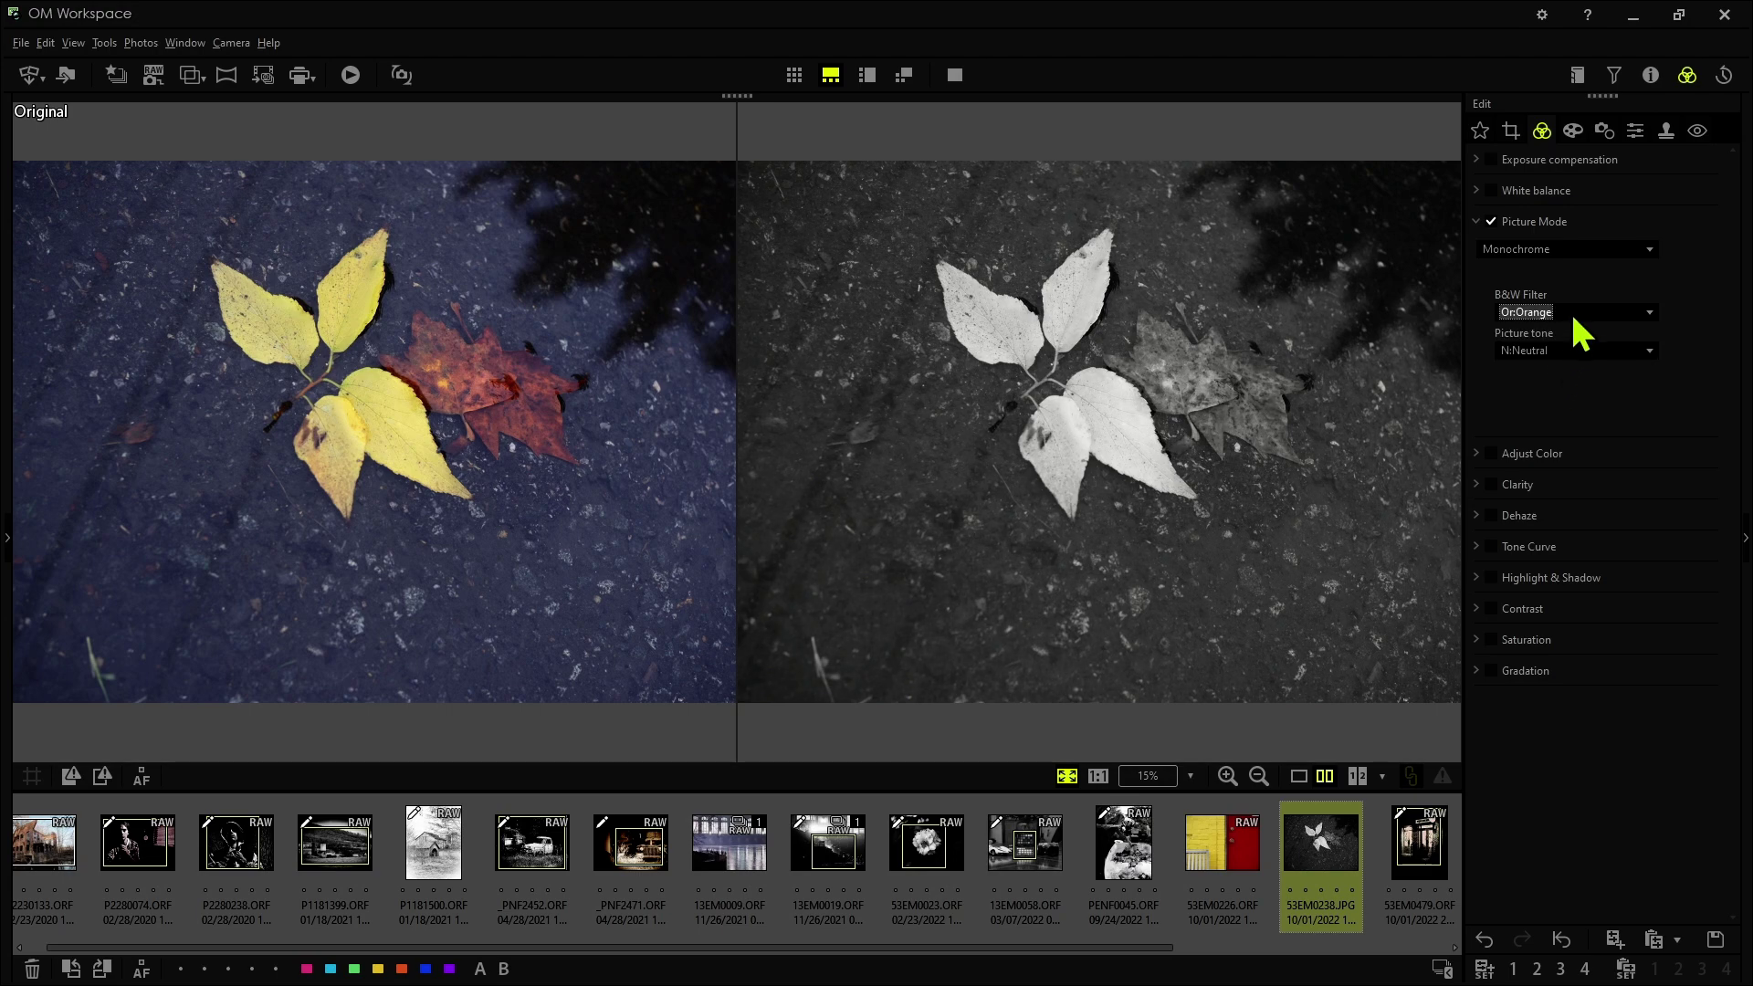
pyautogui.click(1574, 318)
pyautogui.click(1554, 354)
# - Try sepia, blue, purple and green picture tones, then return the tone to N:Neutral
pyautogui.click(1558, 355)
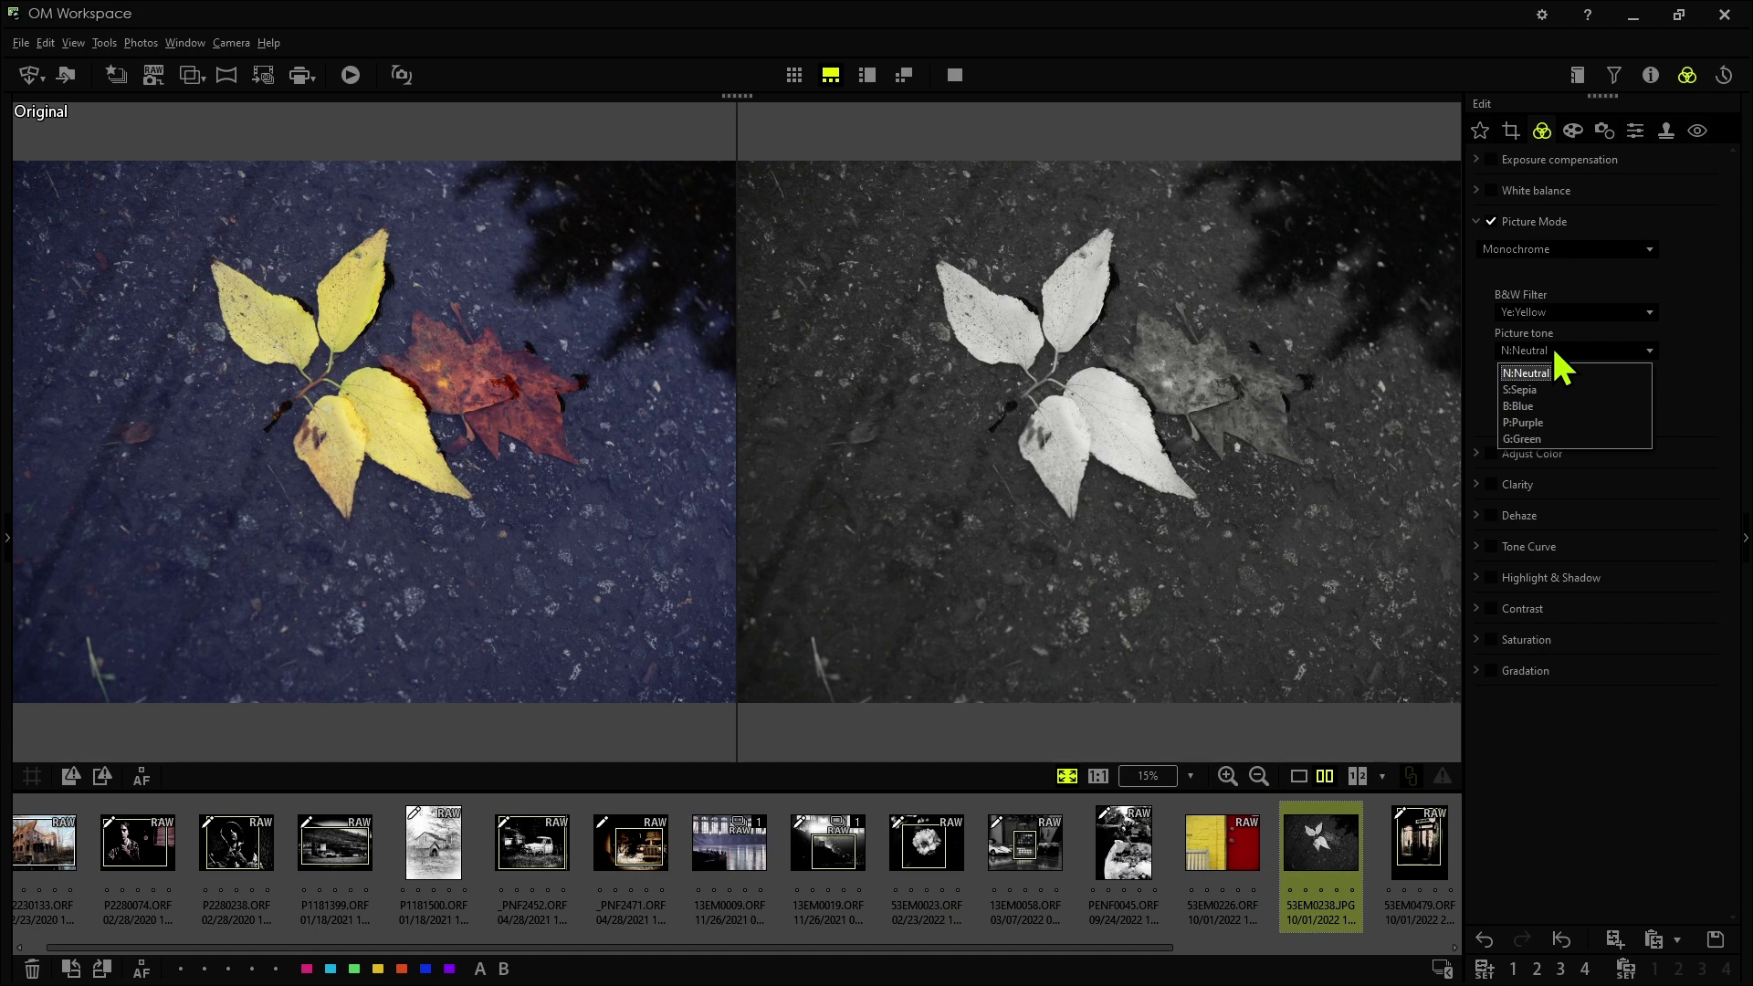
pyautogui.click(1542, 389)
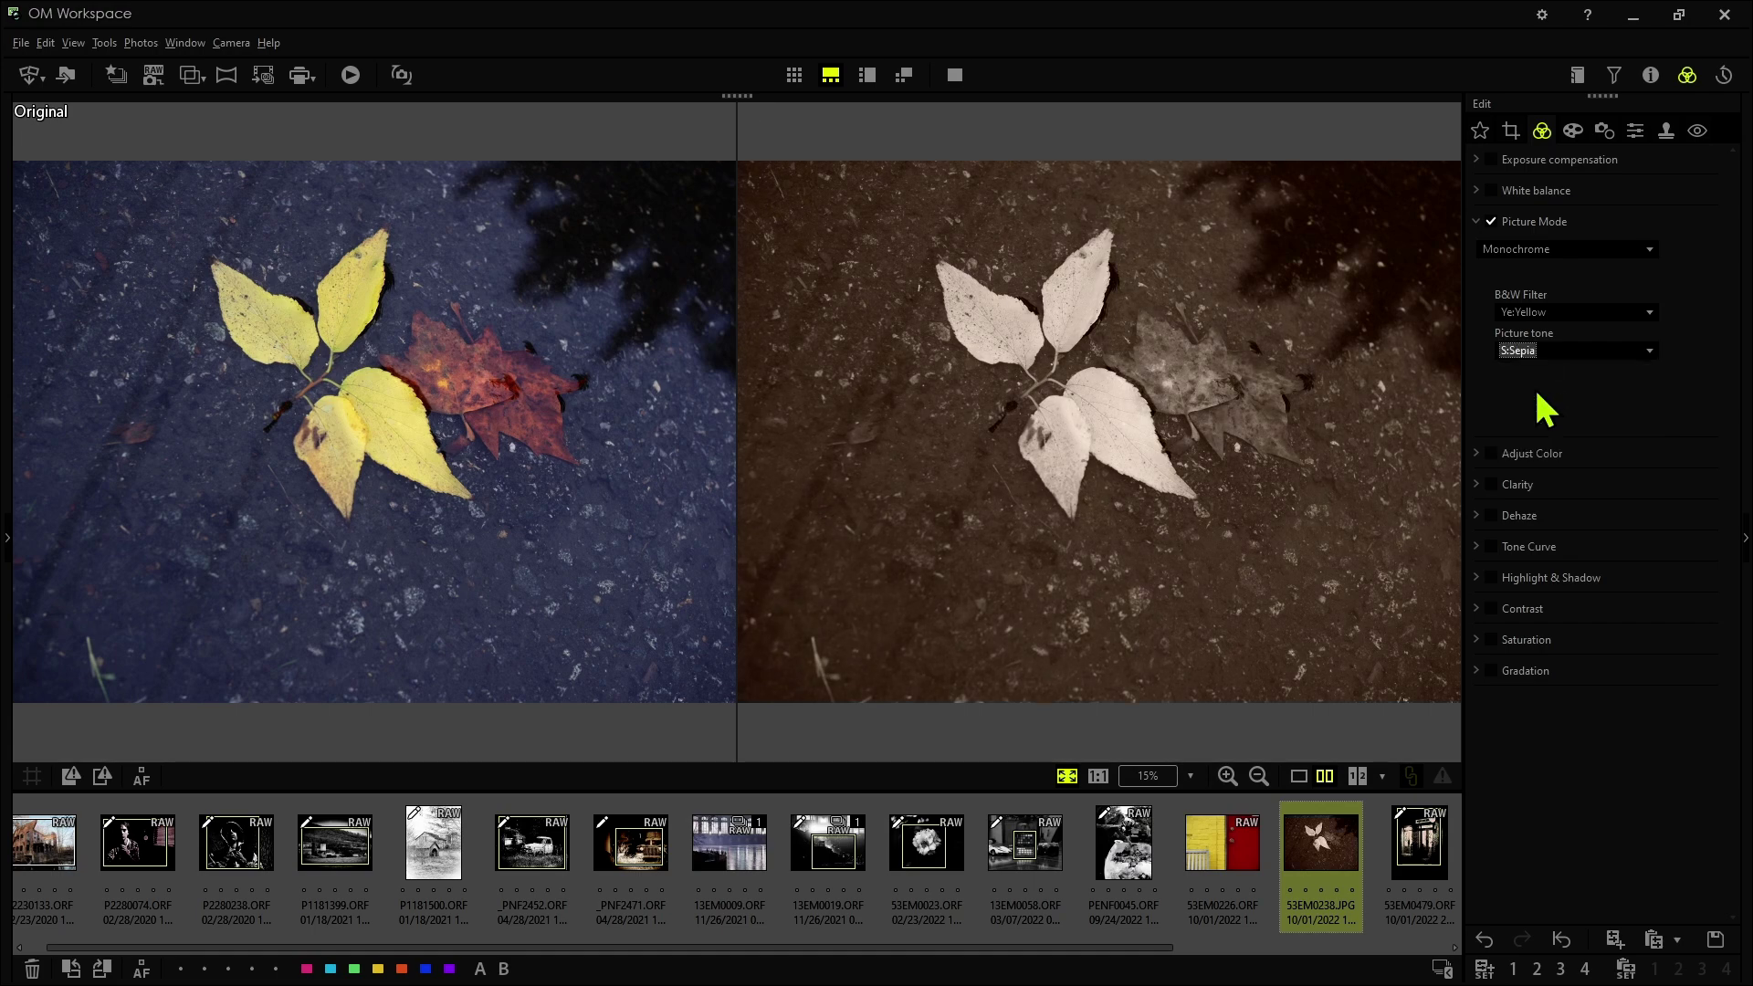
pyautogui.click(1564, 356)
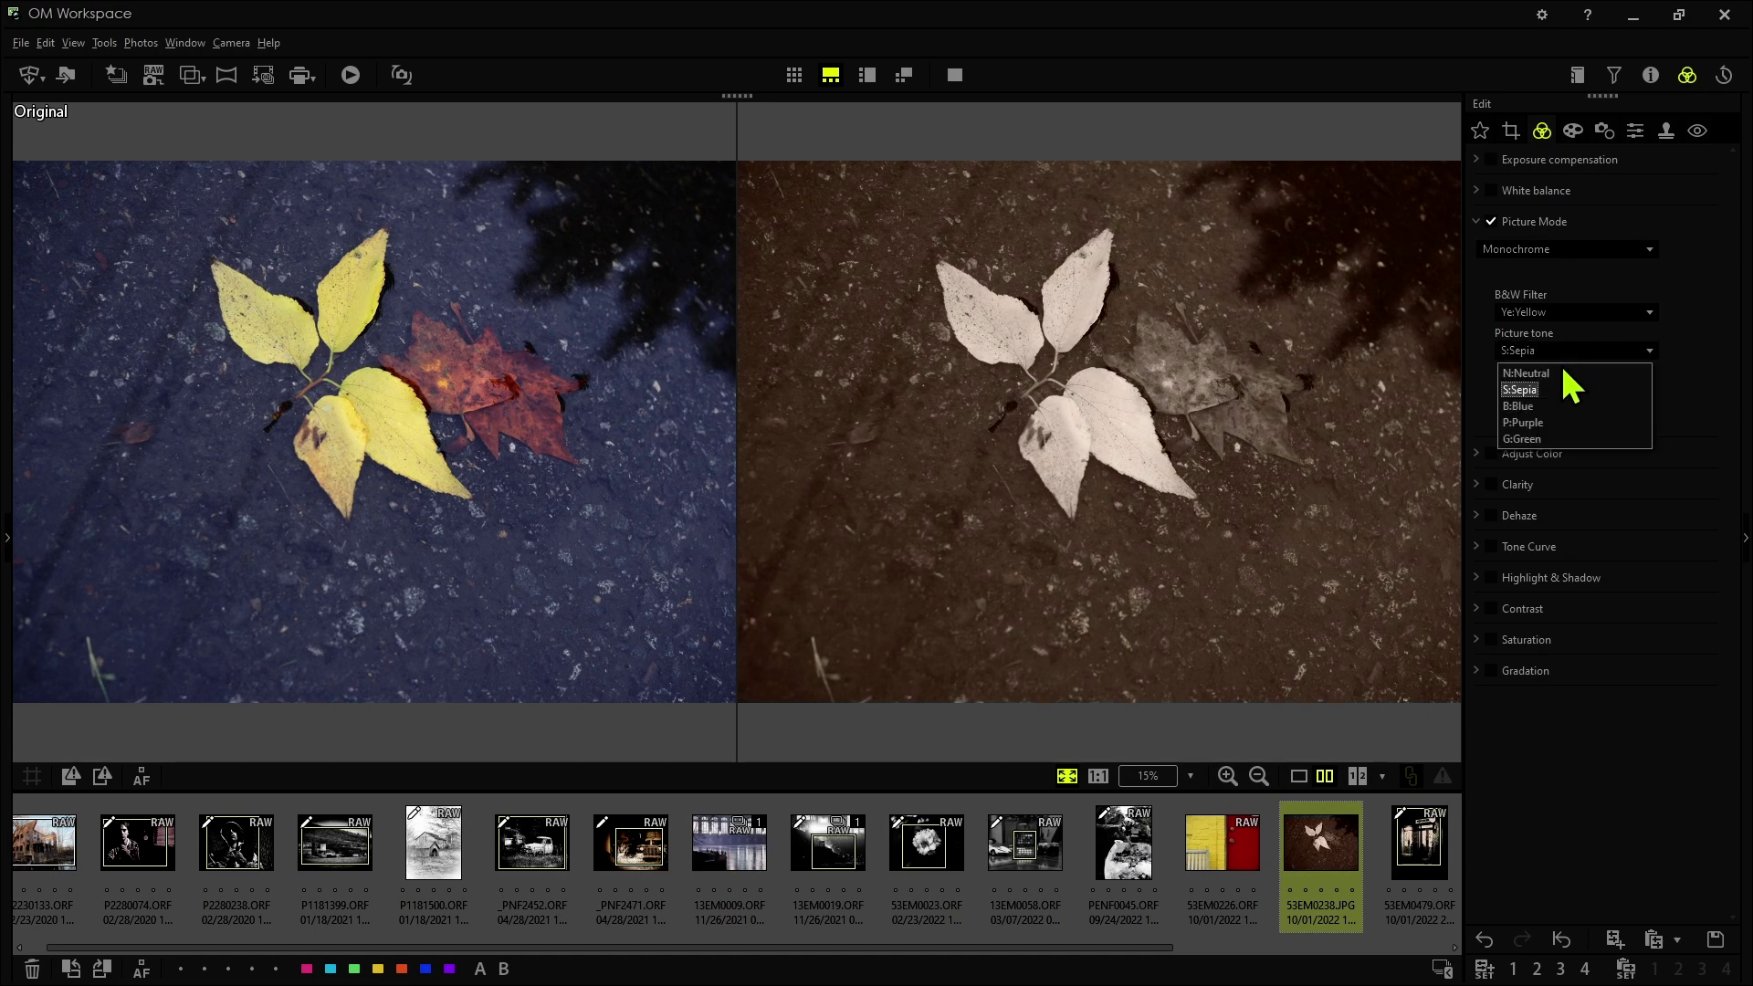
pyautogui.click(1547, 403)
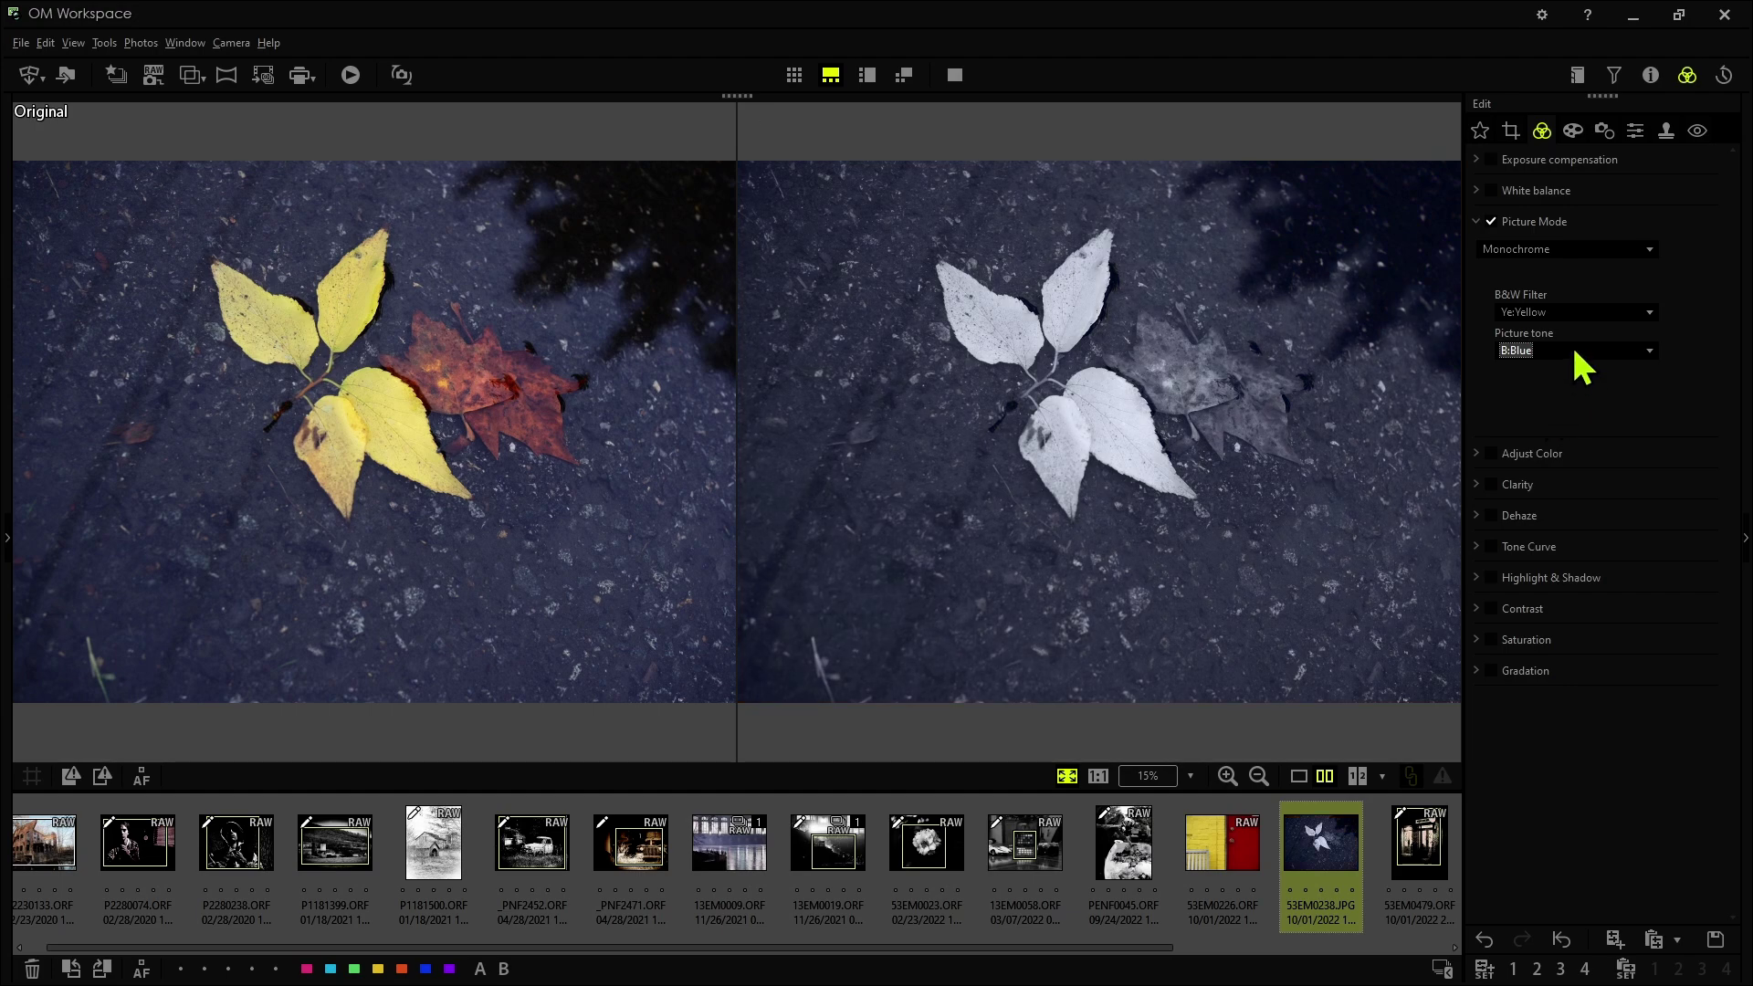
pyautogui.click(1576, 357)
pyautogui.click(1549, 422)
pyautogui.click(1578, 355)
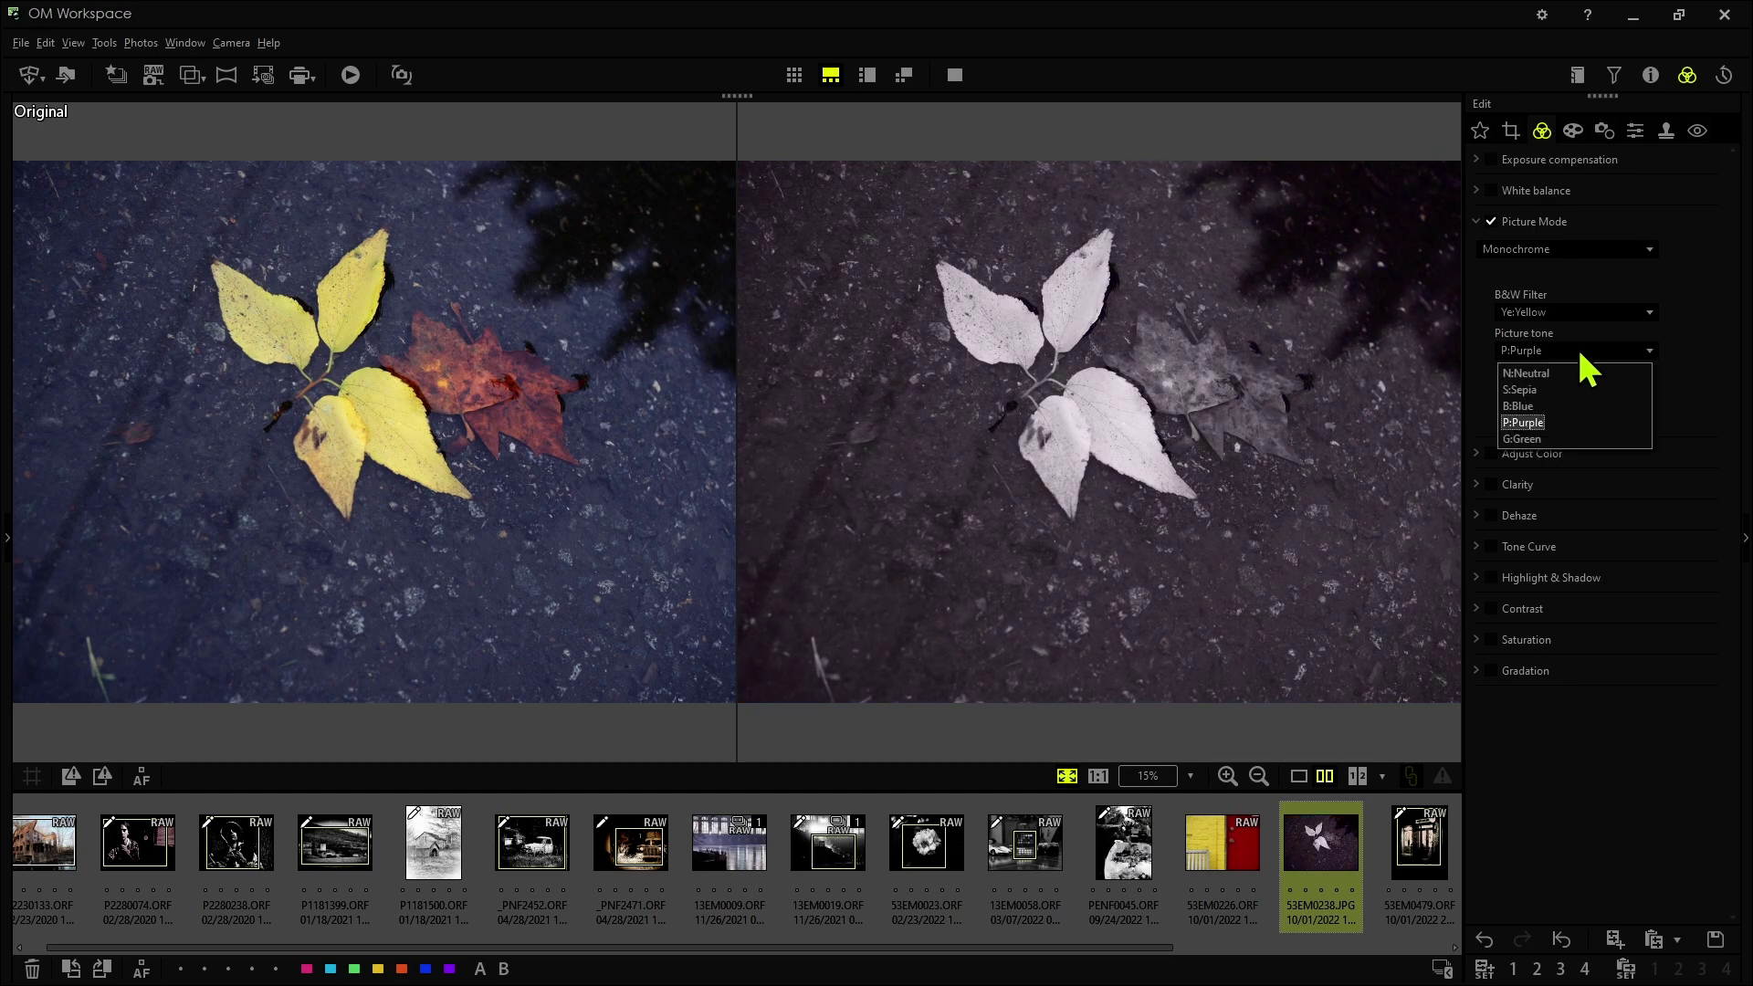
pyautogui.click(1549, 439)
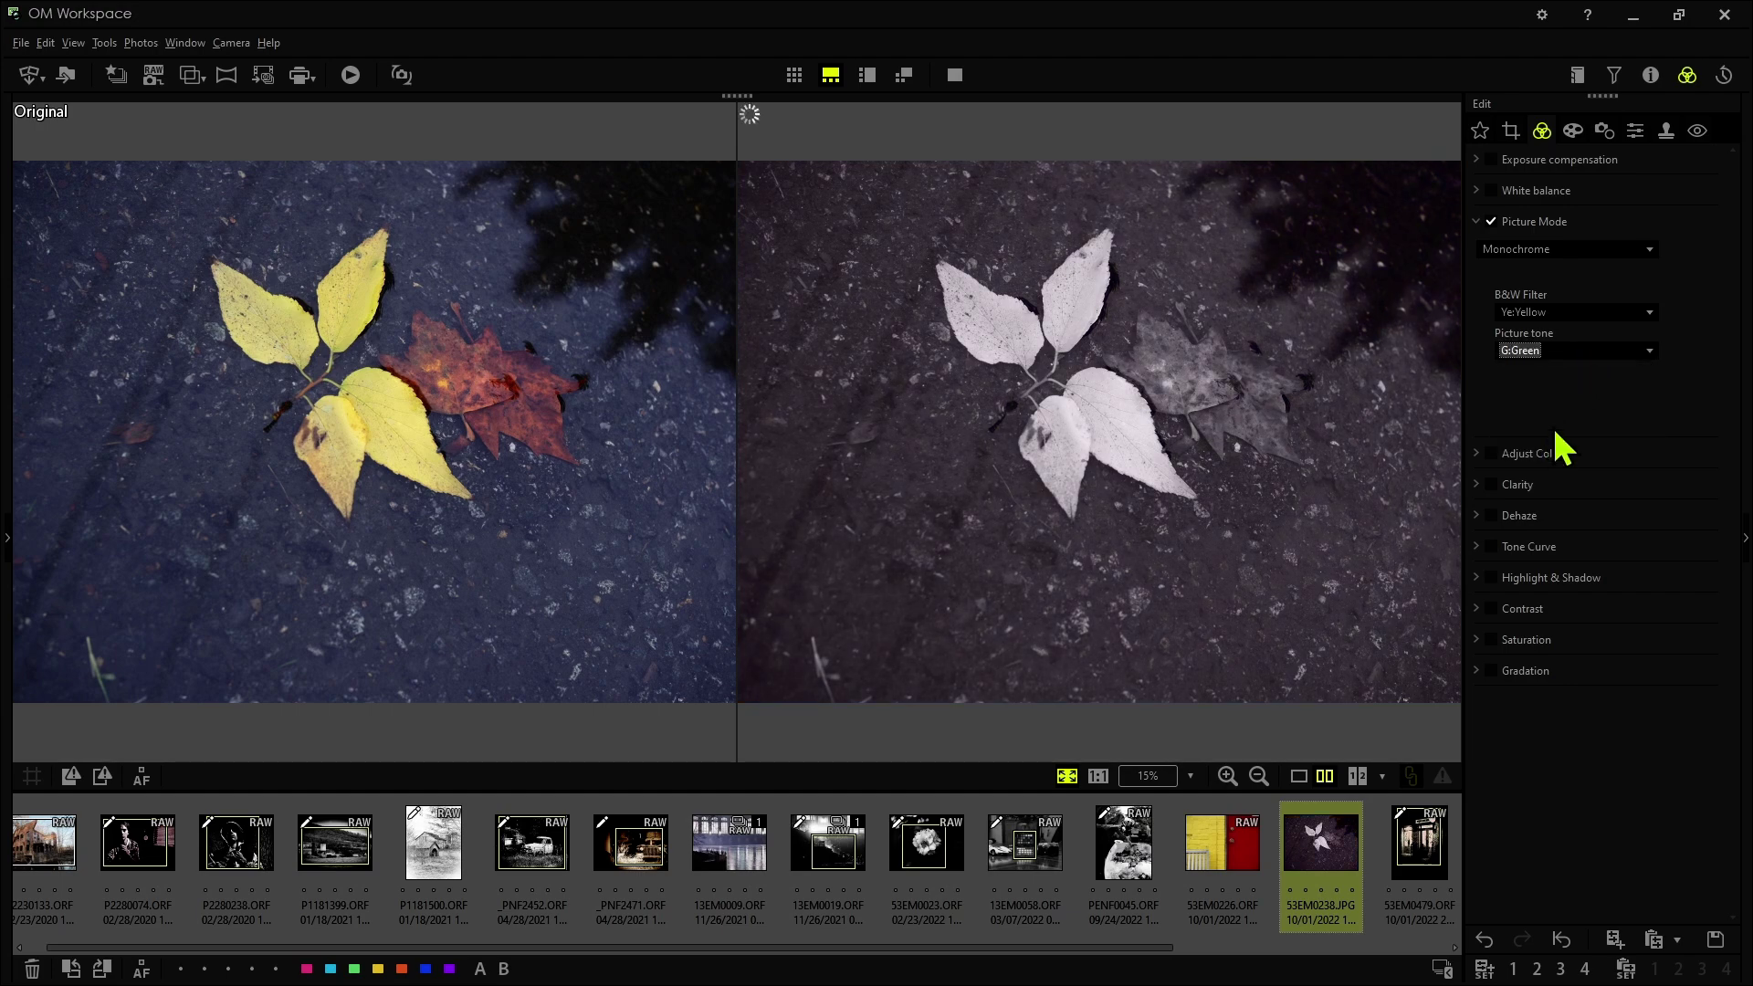
pyautogui.click(1587, 352)
pyautogui.click(1583, 368)
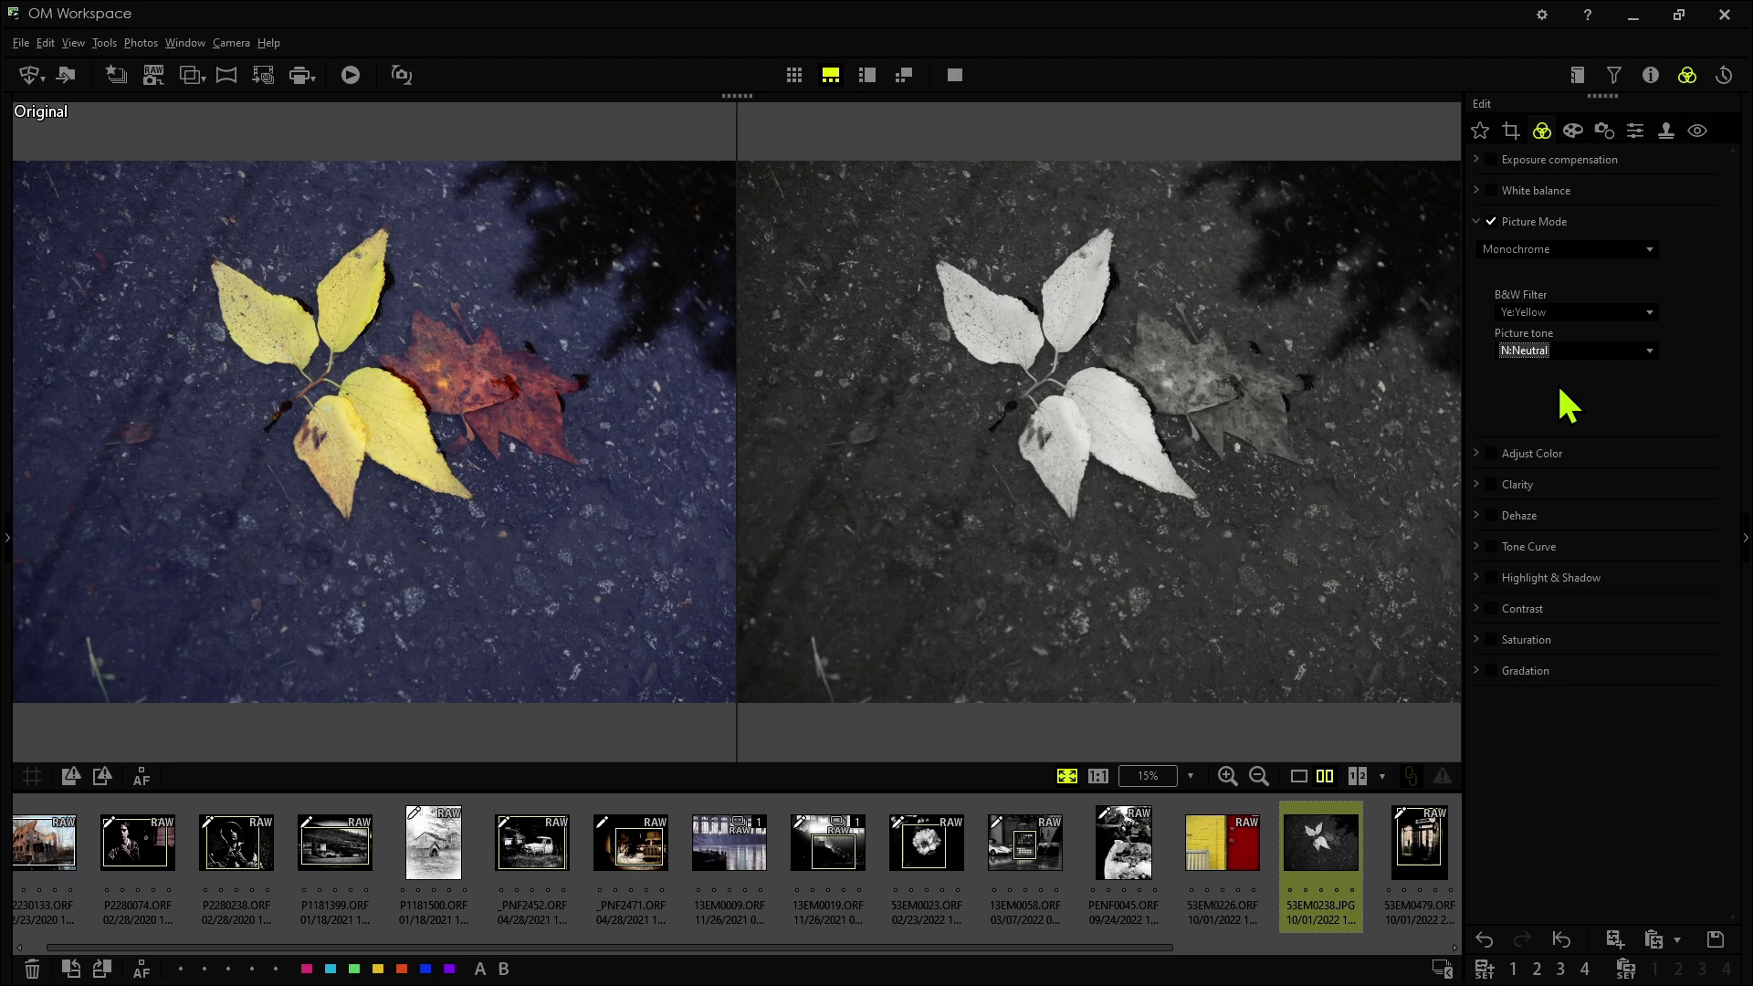
# - Open Clarity, raise it to the maximum of 100, then lower it to -87
pyautogui.click(1517, 484)
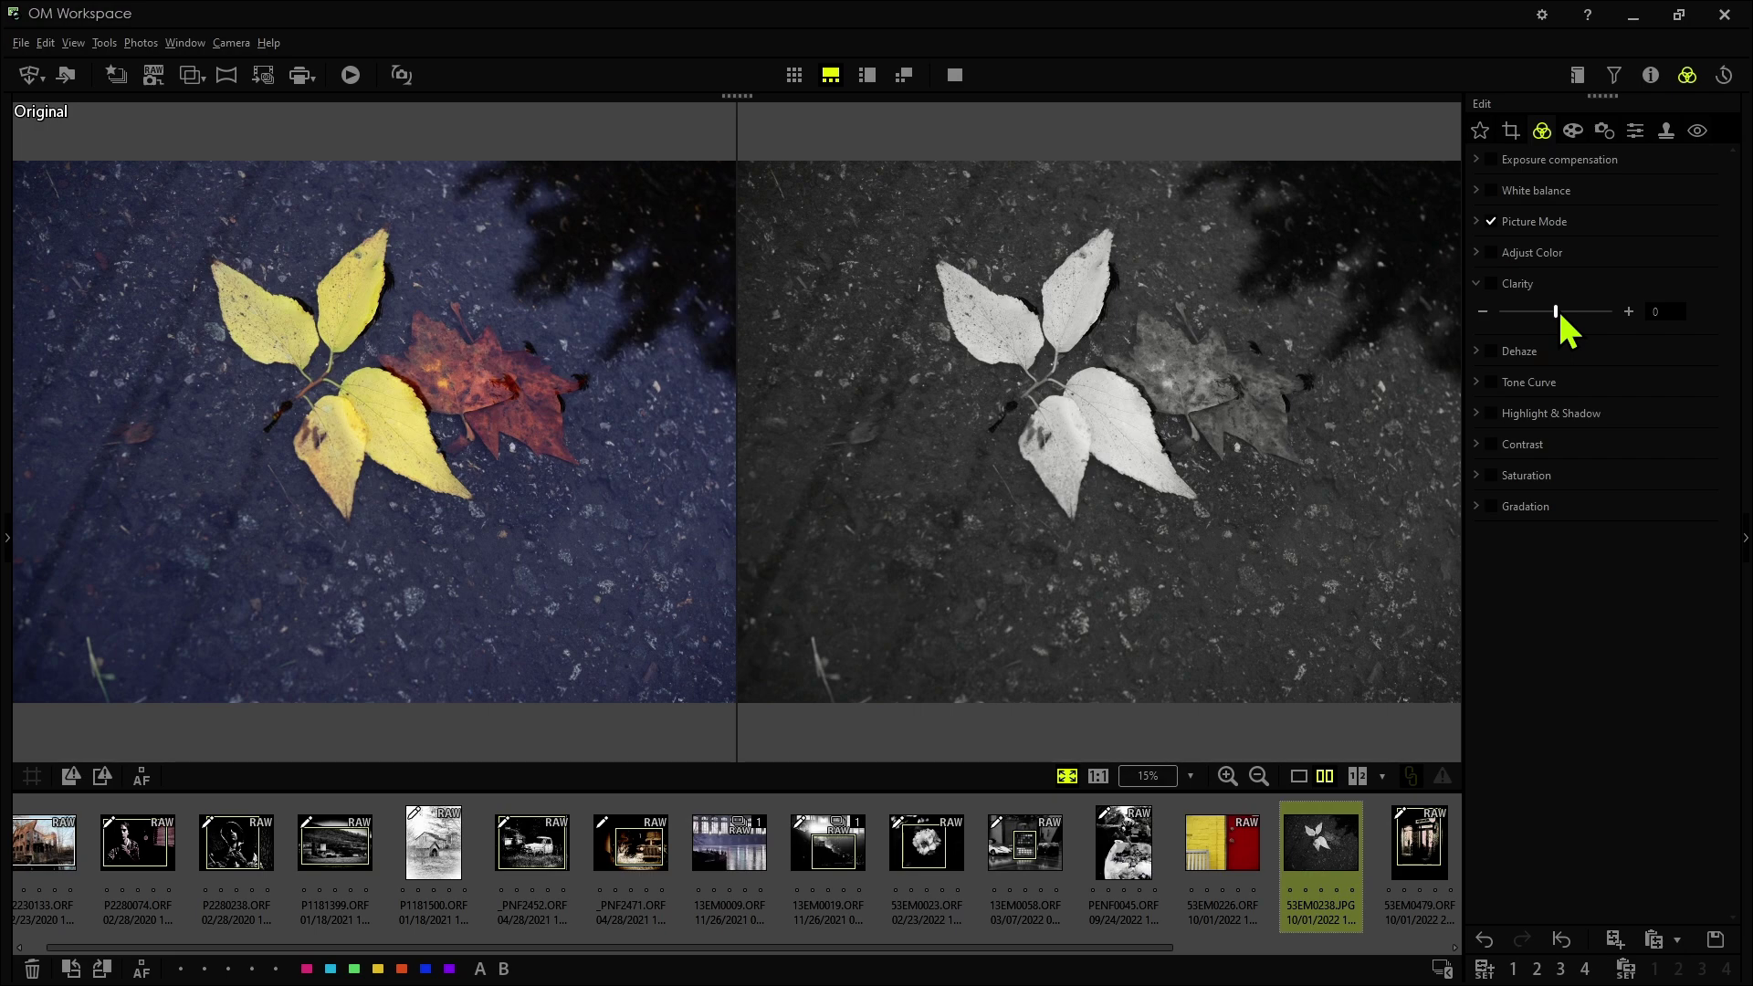
pyautogui.moveTo(1559, 314); pyautogui.dragTo(1589, 310)
pyautogui.moveTo(1590, 314); pyautogui.dragTo(1603, 314)
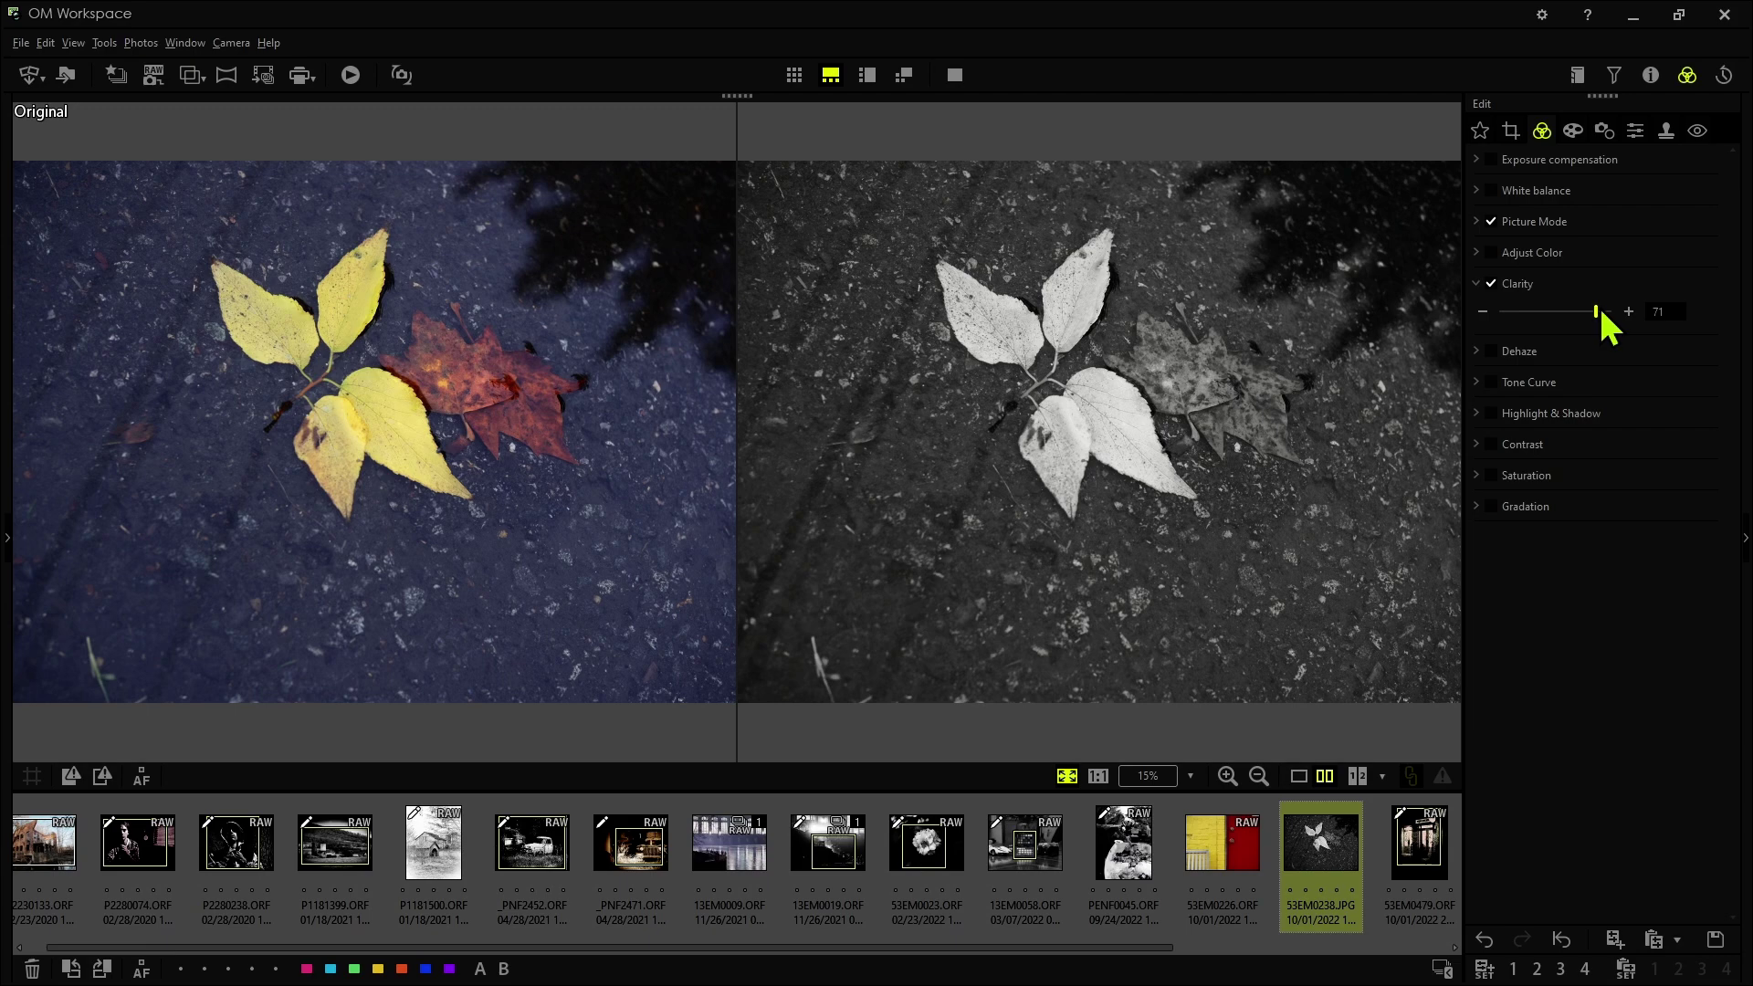
pyautogui.moveTo(1600, 312); pyautogui.dragTo(1614, 312)
pyautogui.moveTo(1615, 310); pyautogui.dragTo(1560, 313)
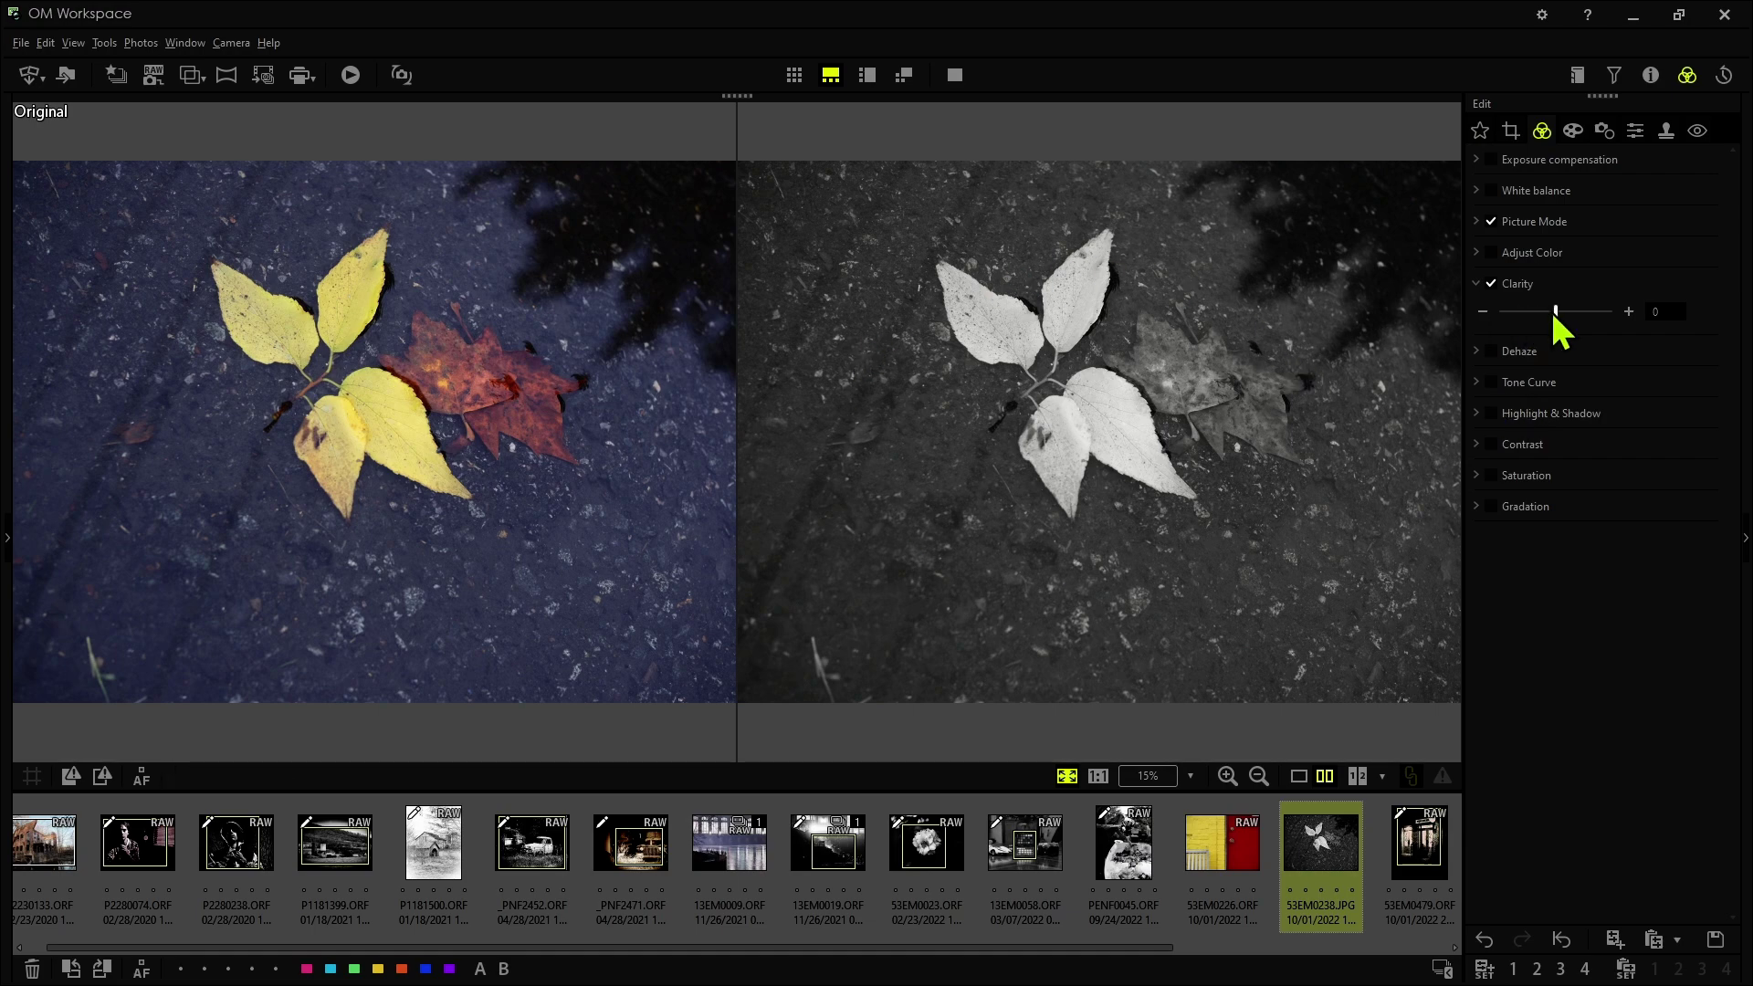
pyautogui.moveTo(1556, 313); pyautogui.dragTo(1508, 313)
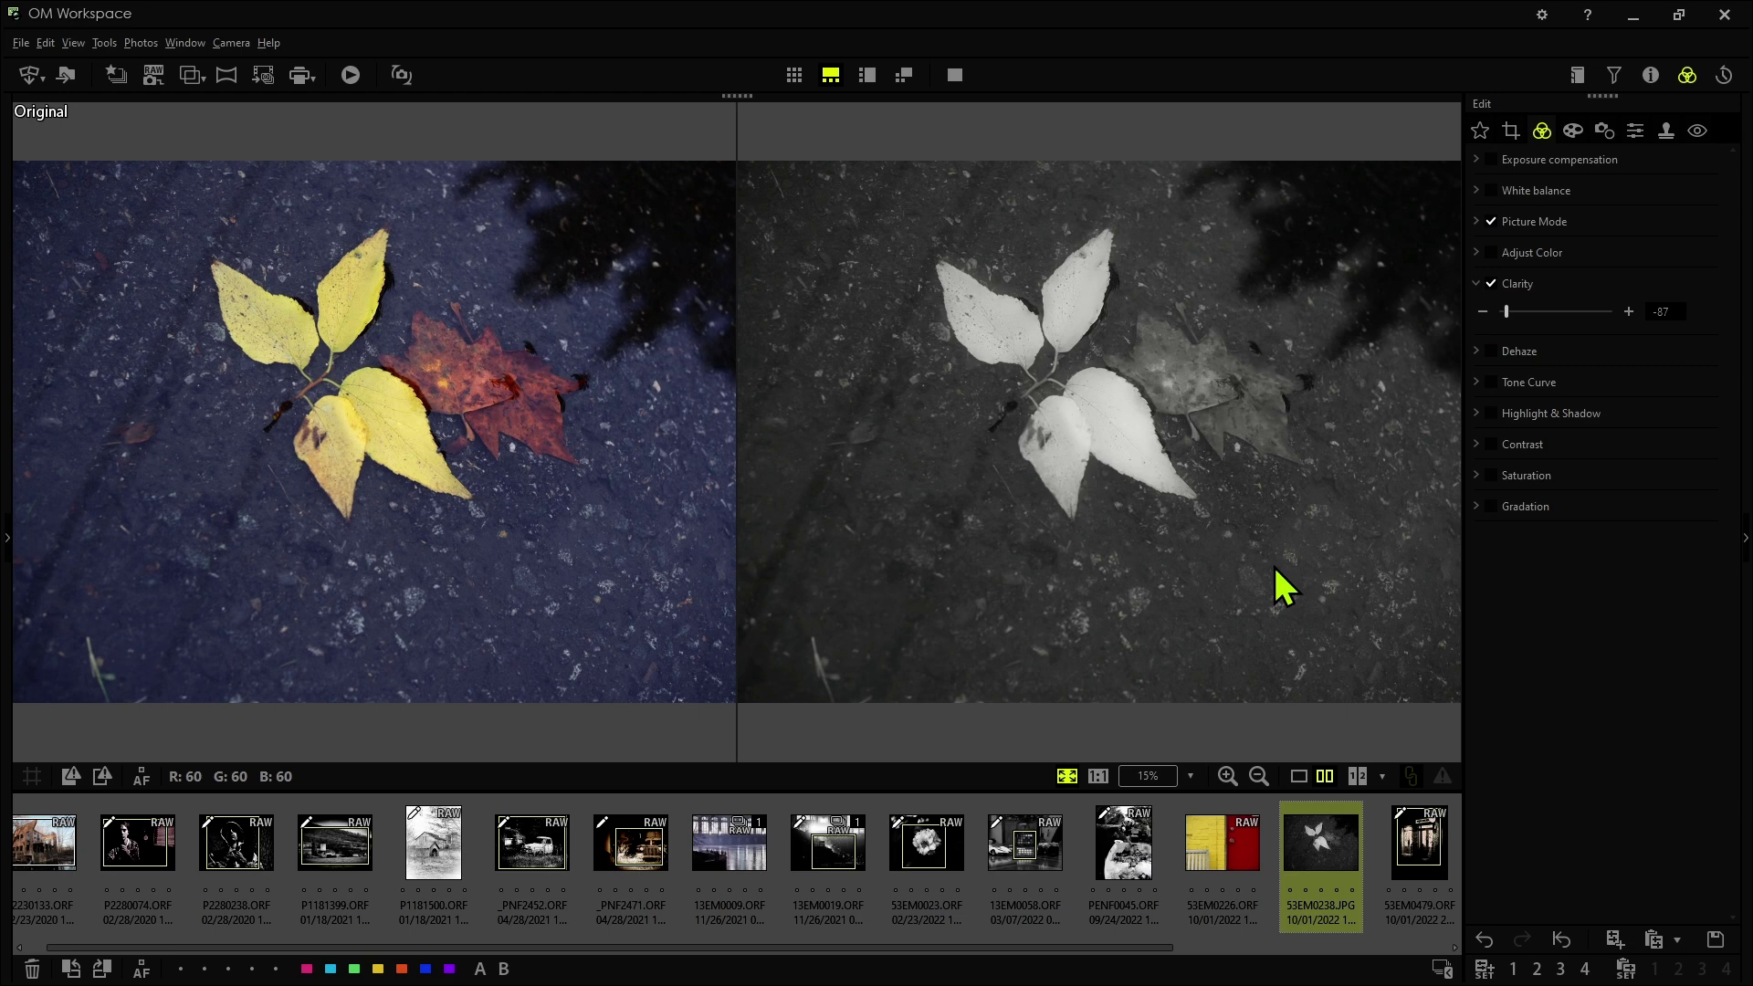
# - Turn off Clarity and push Dehaze up to 100, then down to -100
pyautogui.click(1569, 354)
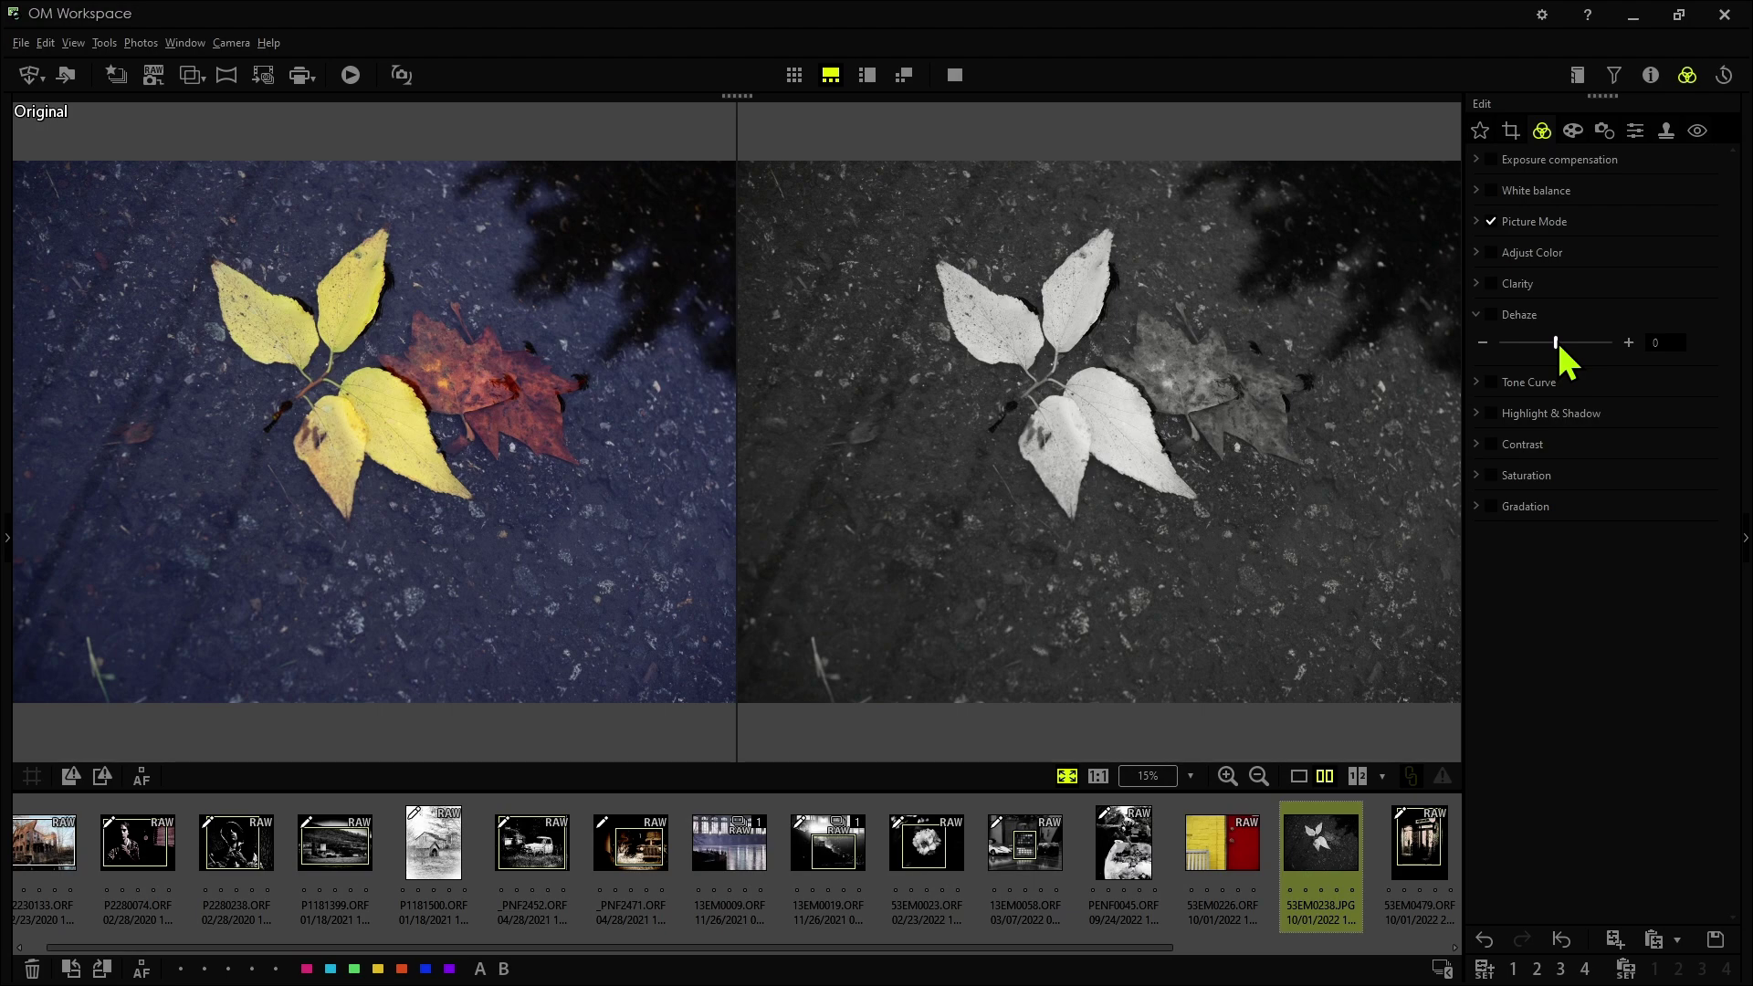
pyautogui.moveTo(1559, 346); pyautogui.dragTo(1604, 340)
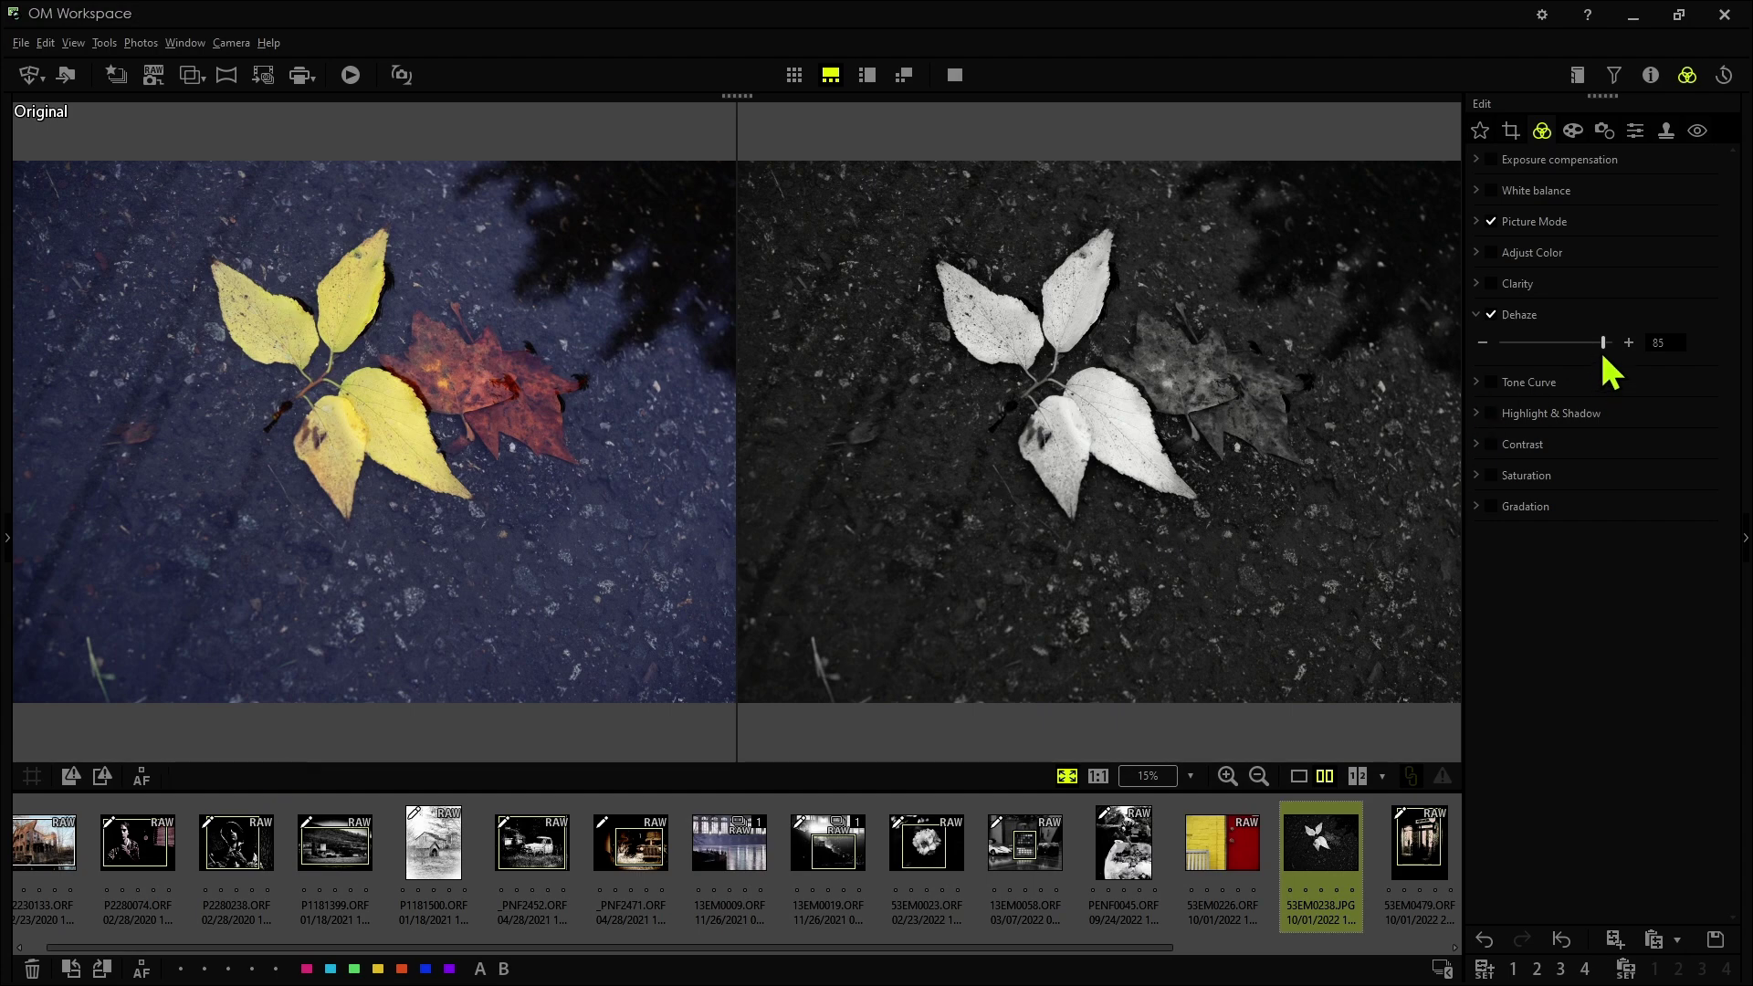
pyautogui.moveTo(1603, 355); pyautogui.dragTo(1623, 356)
pyautogui.moveTo(1617, 357); pyautogui.dragTo(1502, 358)
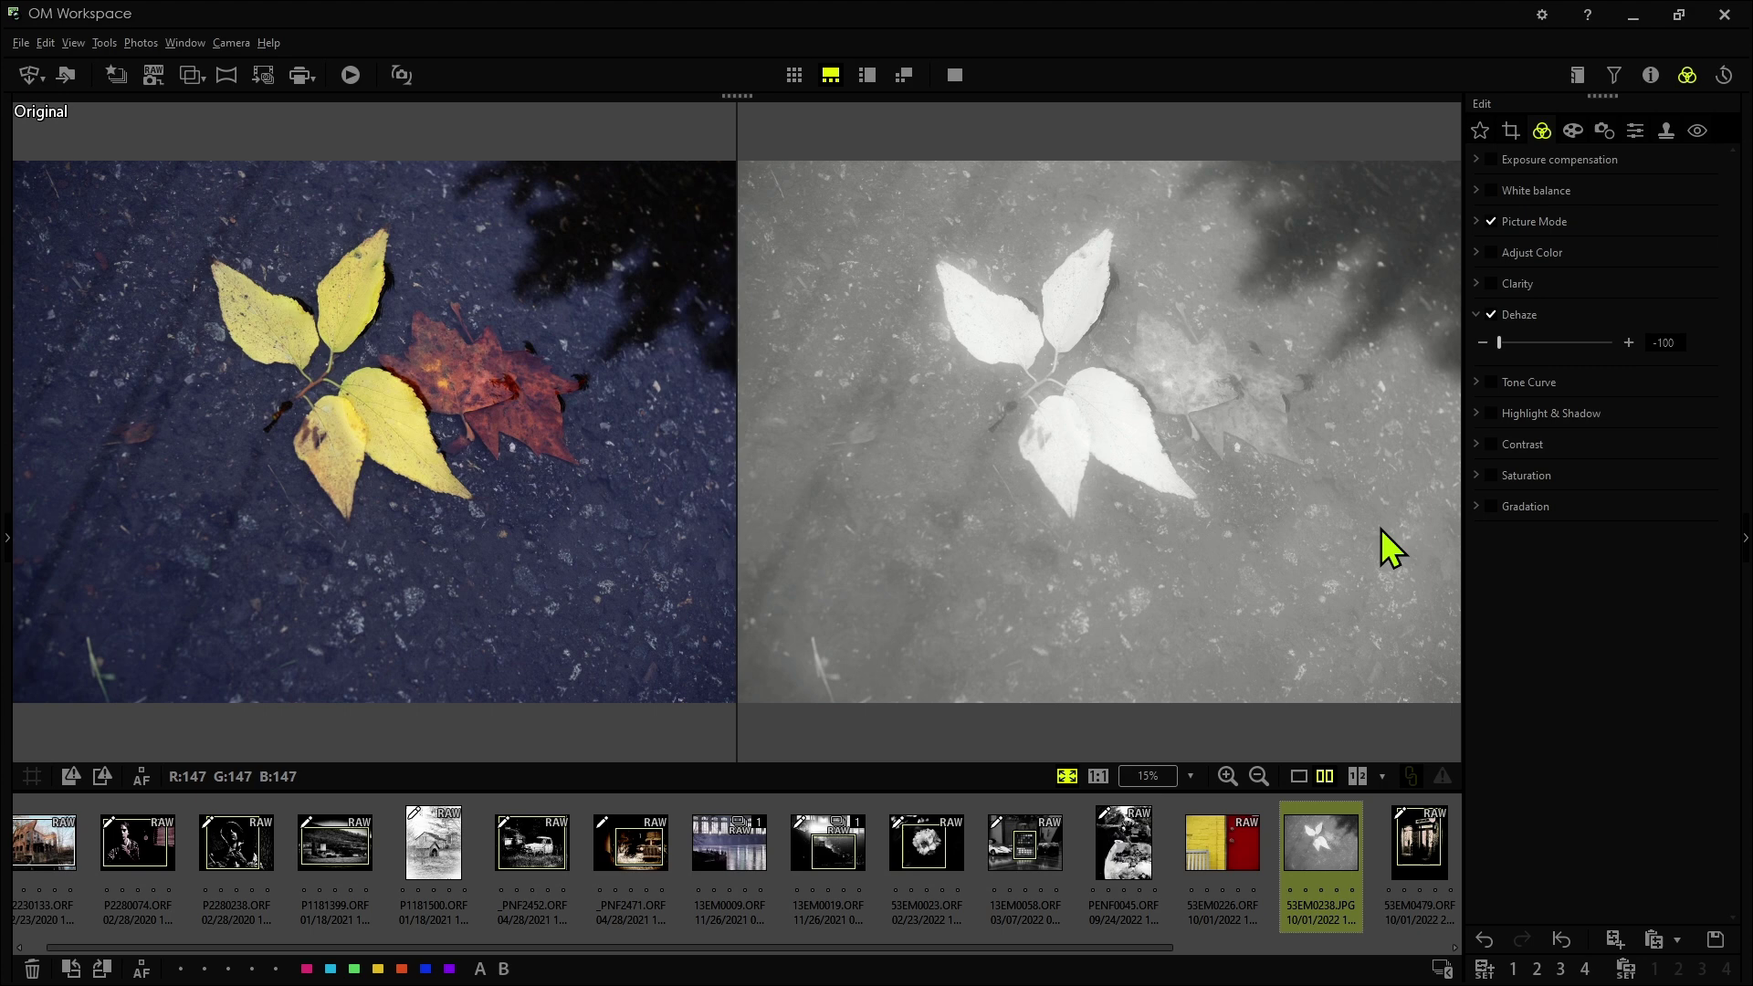
# - Turn off Dehaze and expand the Tone Curve editor
pyautogui.doubleClick(1499, 343)
pyautogui.click(1525, 382)
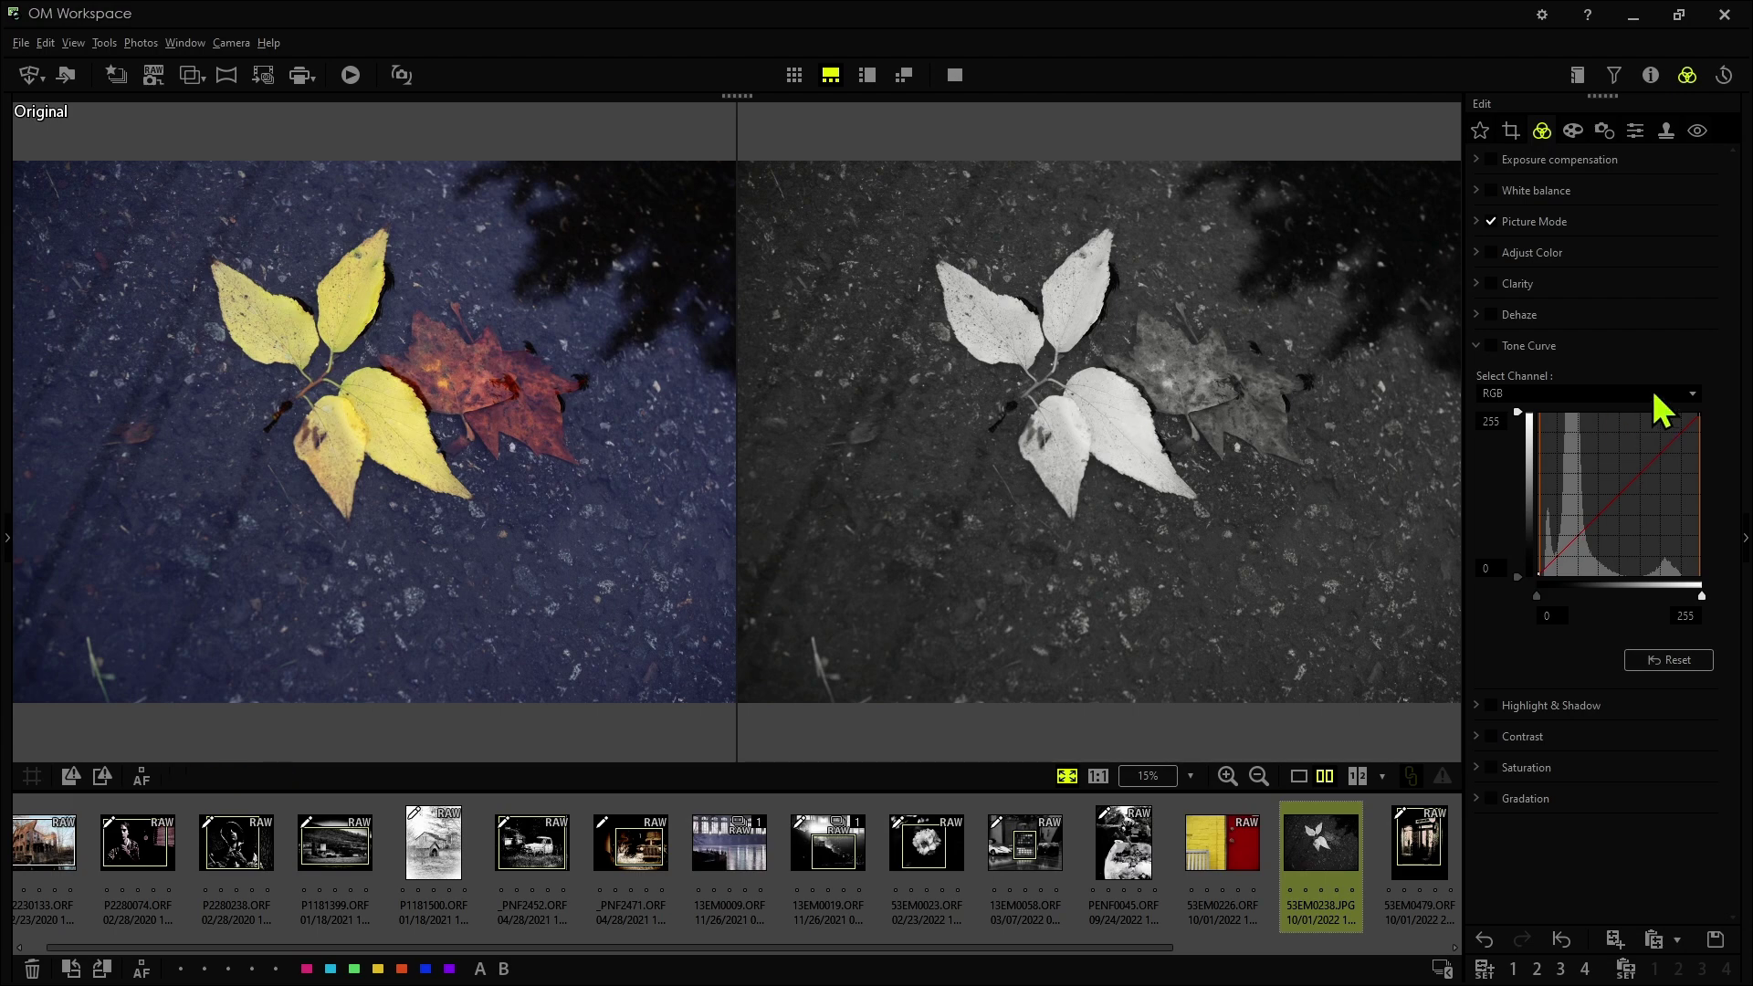
# - Enable the tone curve, test a brightening bow, compare it on and off, then lower the shadow point
pyautogui.click(1680, 441)
pyautogui.moveTo(1680, 437); pyautogui.dragTo(1680, 419)
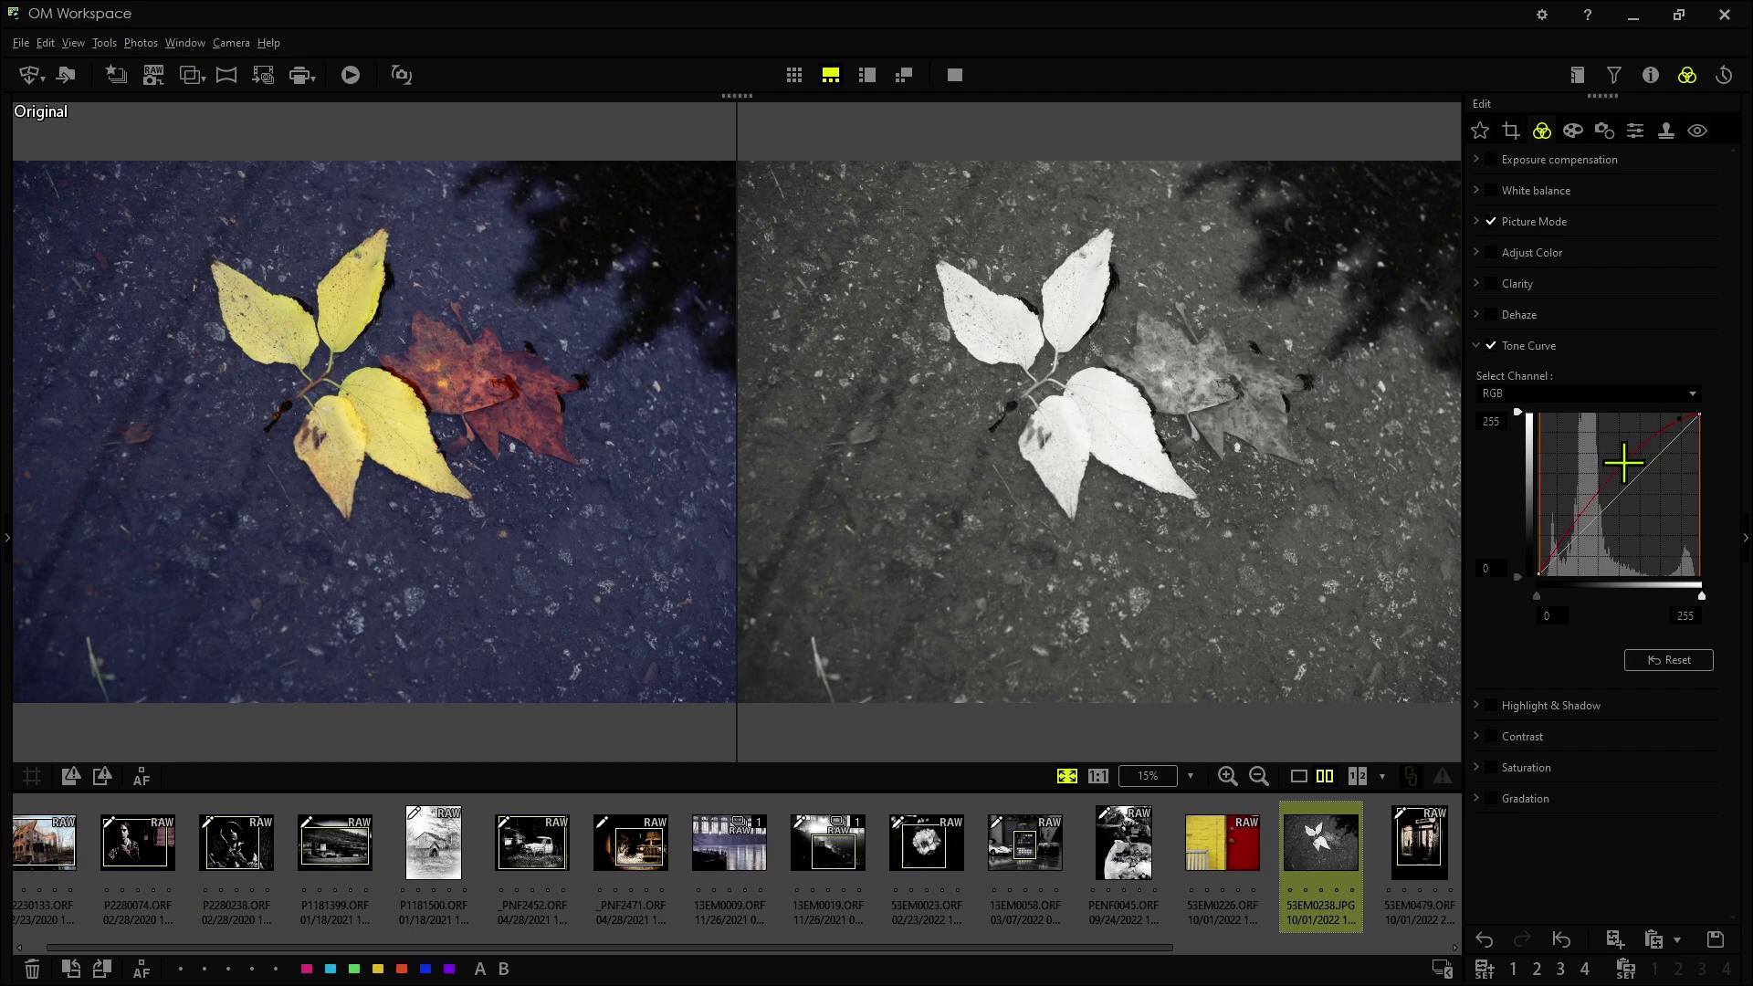
pyautogui.moveTo(1622, 466); pyautogui.dragTo(1627, 489)
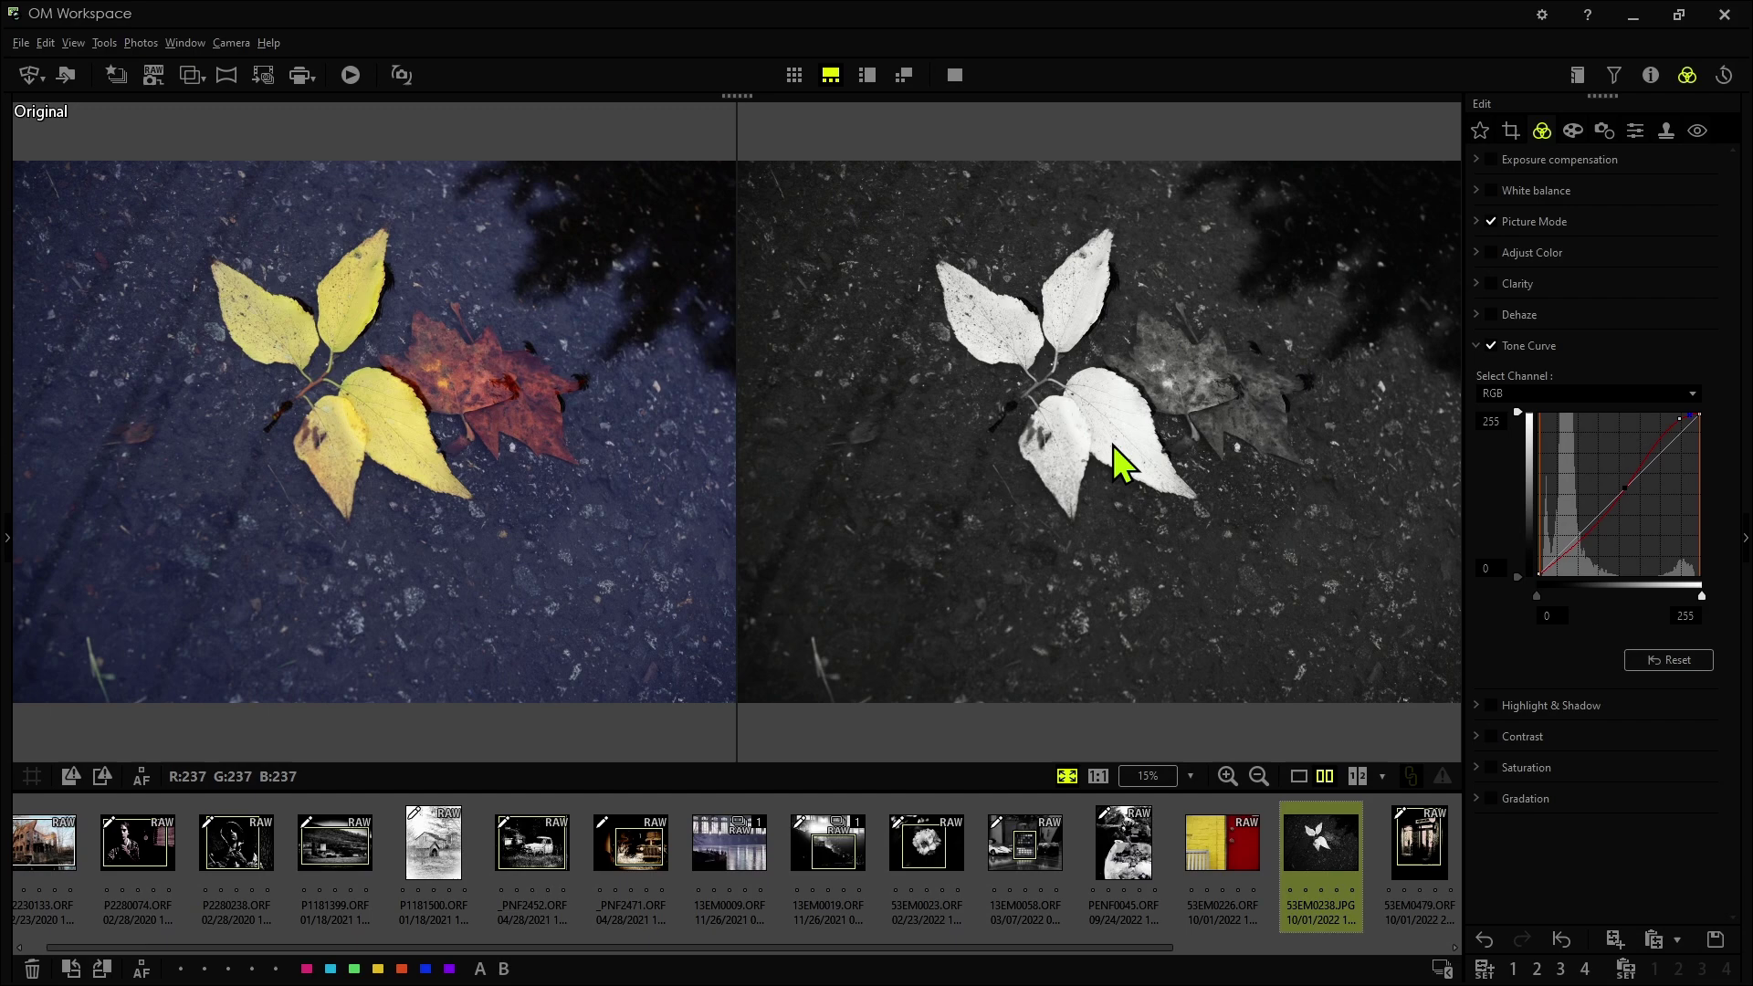
pyautogui.click(1492, 347)
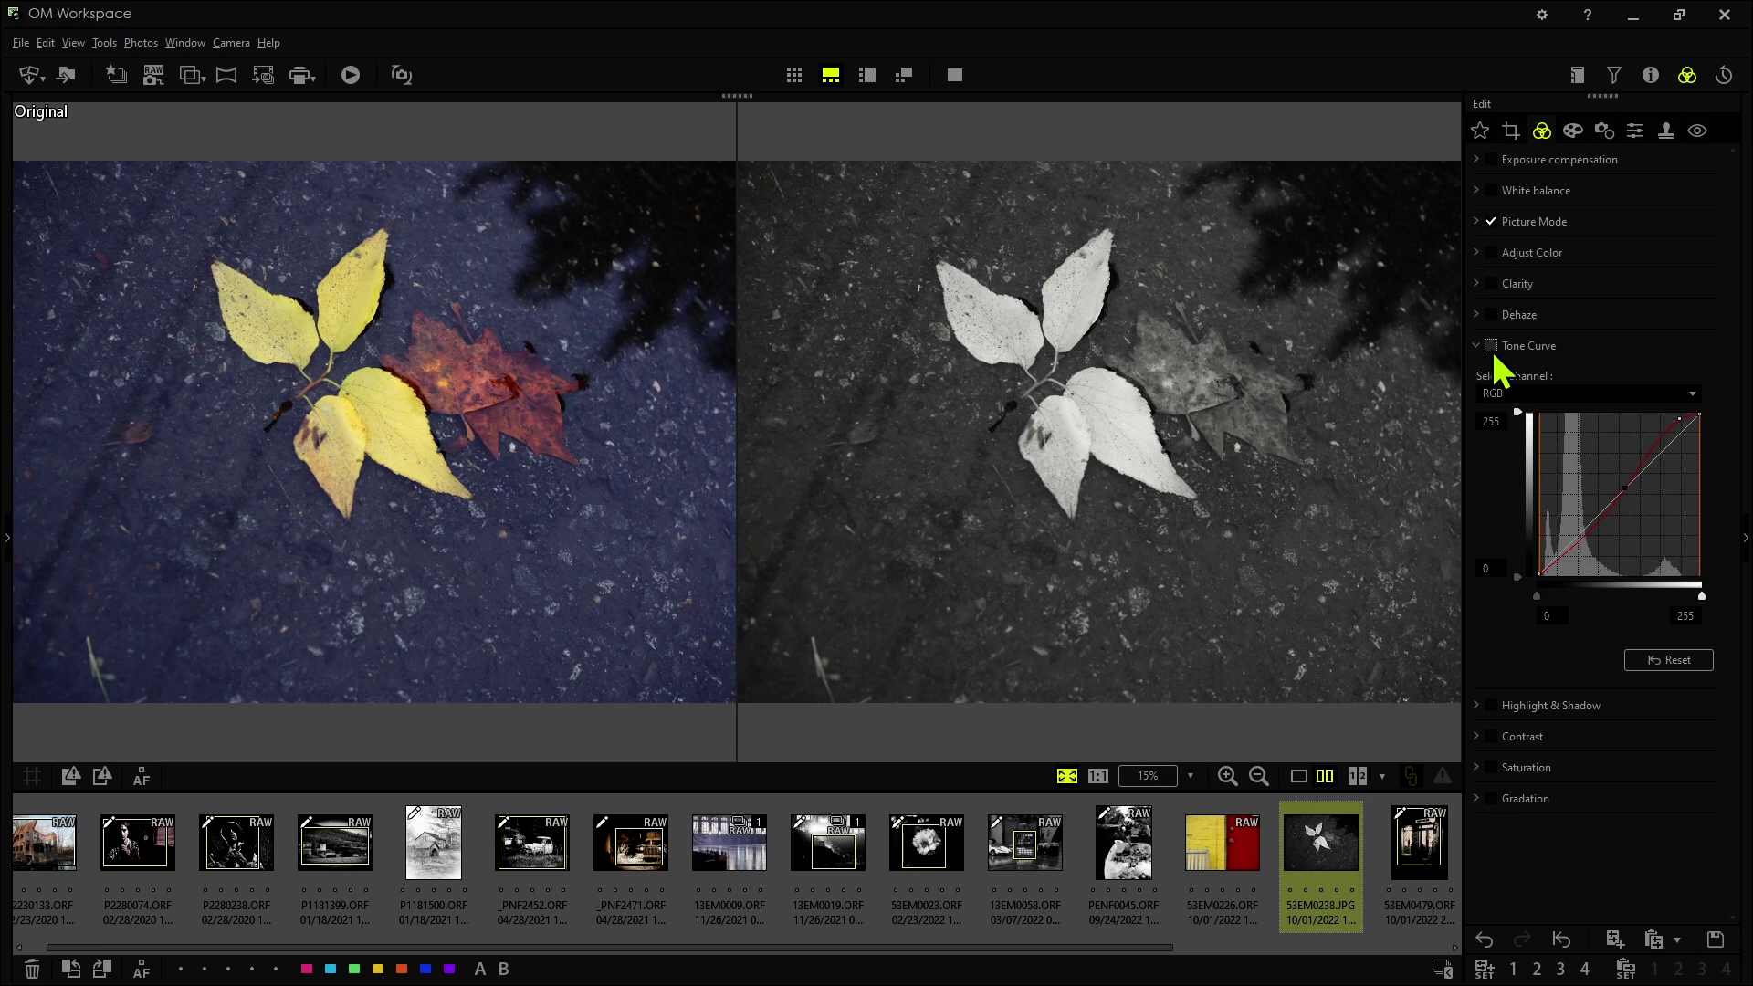
pyautogui.click(1493, 348)
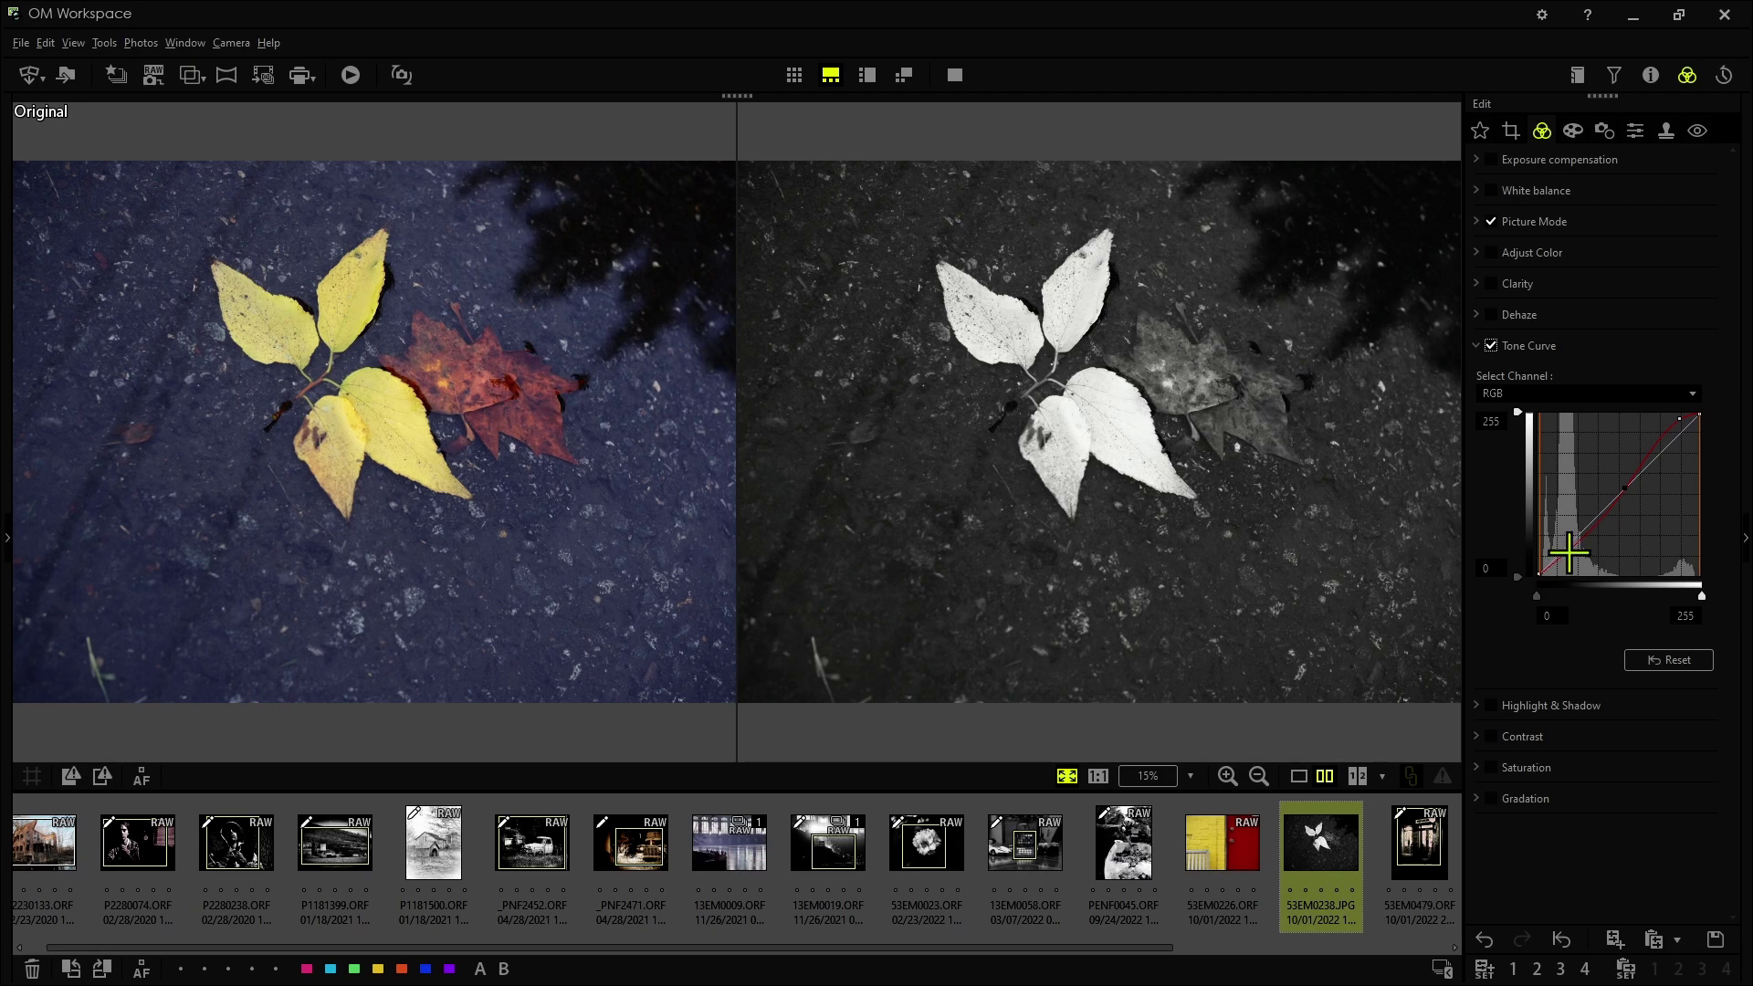
pyautogui.moveTo(1569, 551); pyautogui.dragTo(1568, 568)
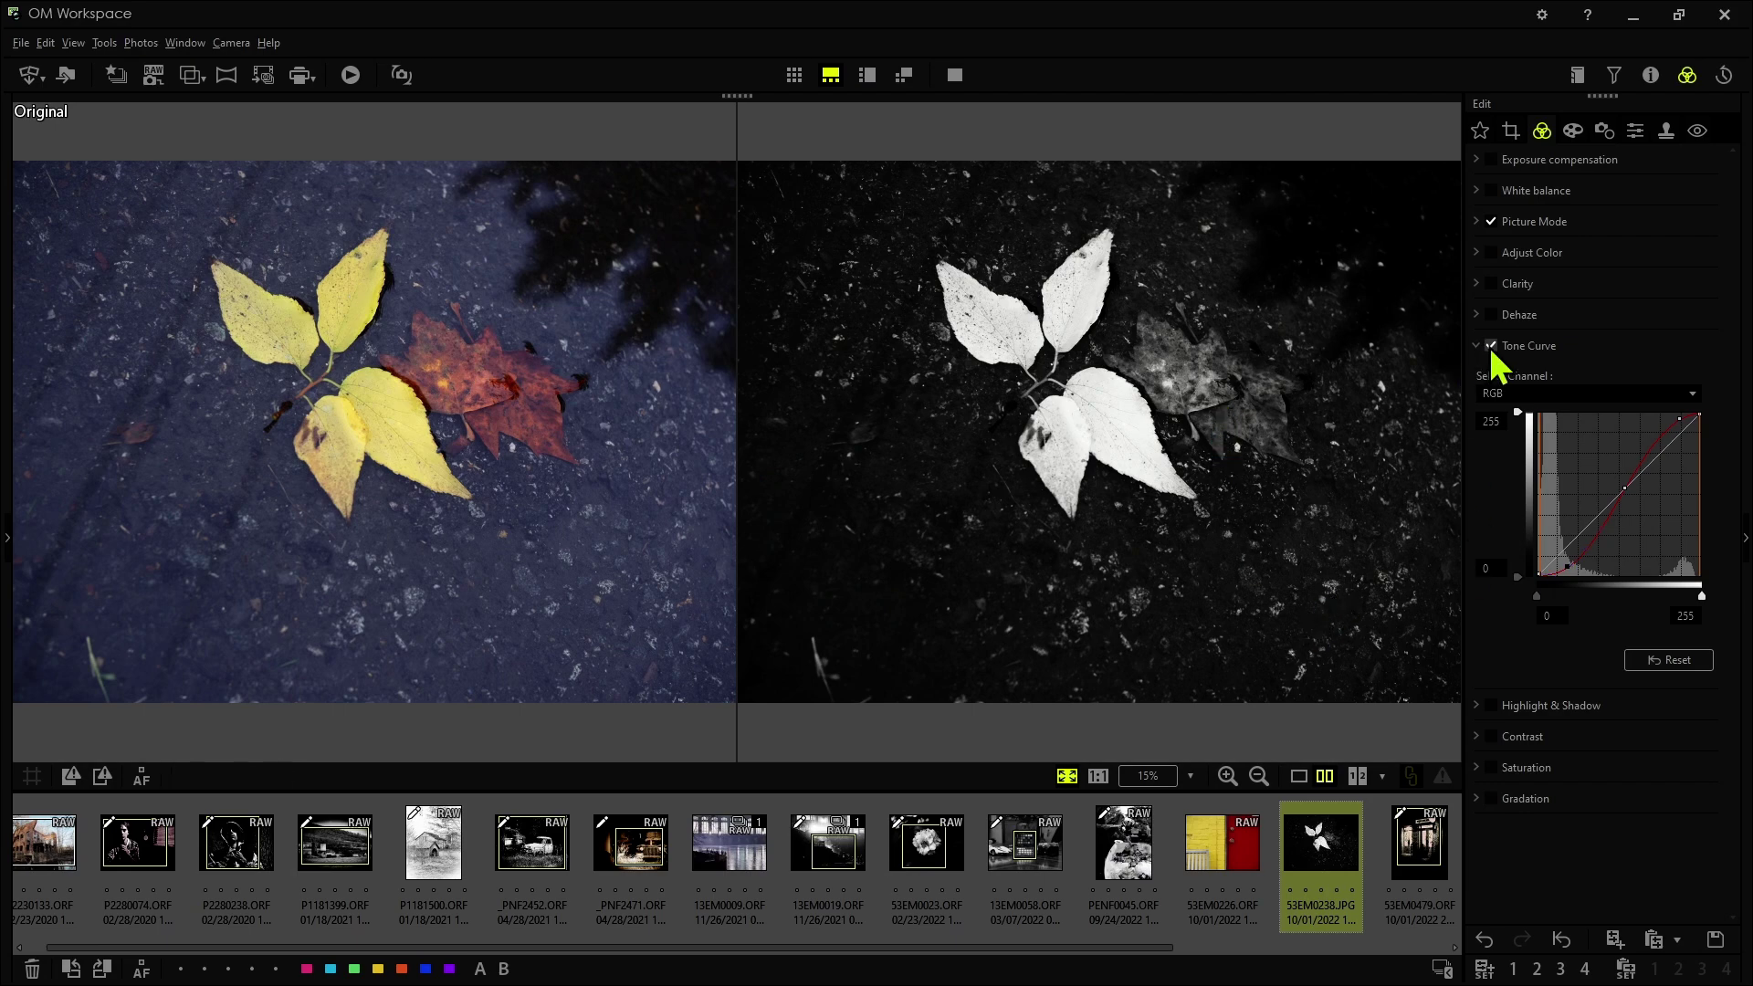
# - Disable Tone Curve, try darker shadows, highlights 9 and midtones 1, then disable Highlight & Shadow
pyautogui.click(1491, 347)
pyautogui.click(1540, 383)
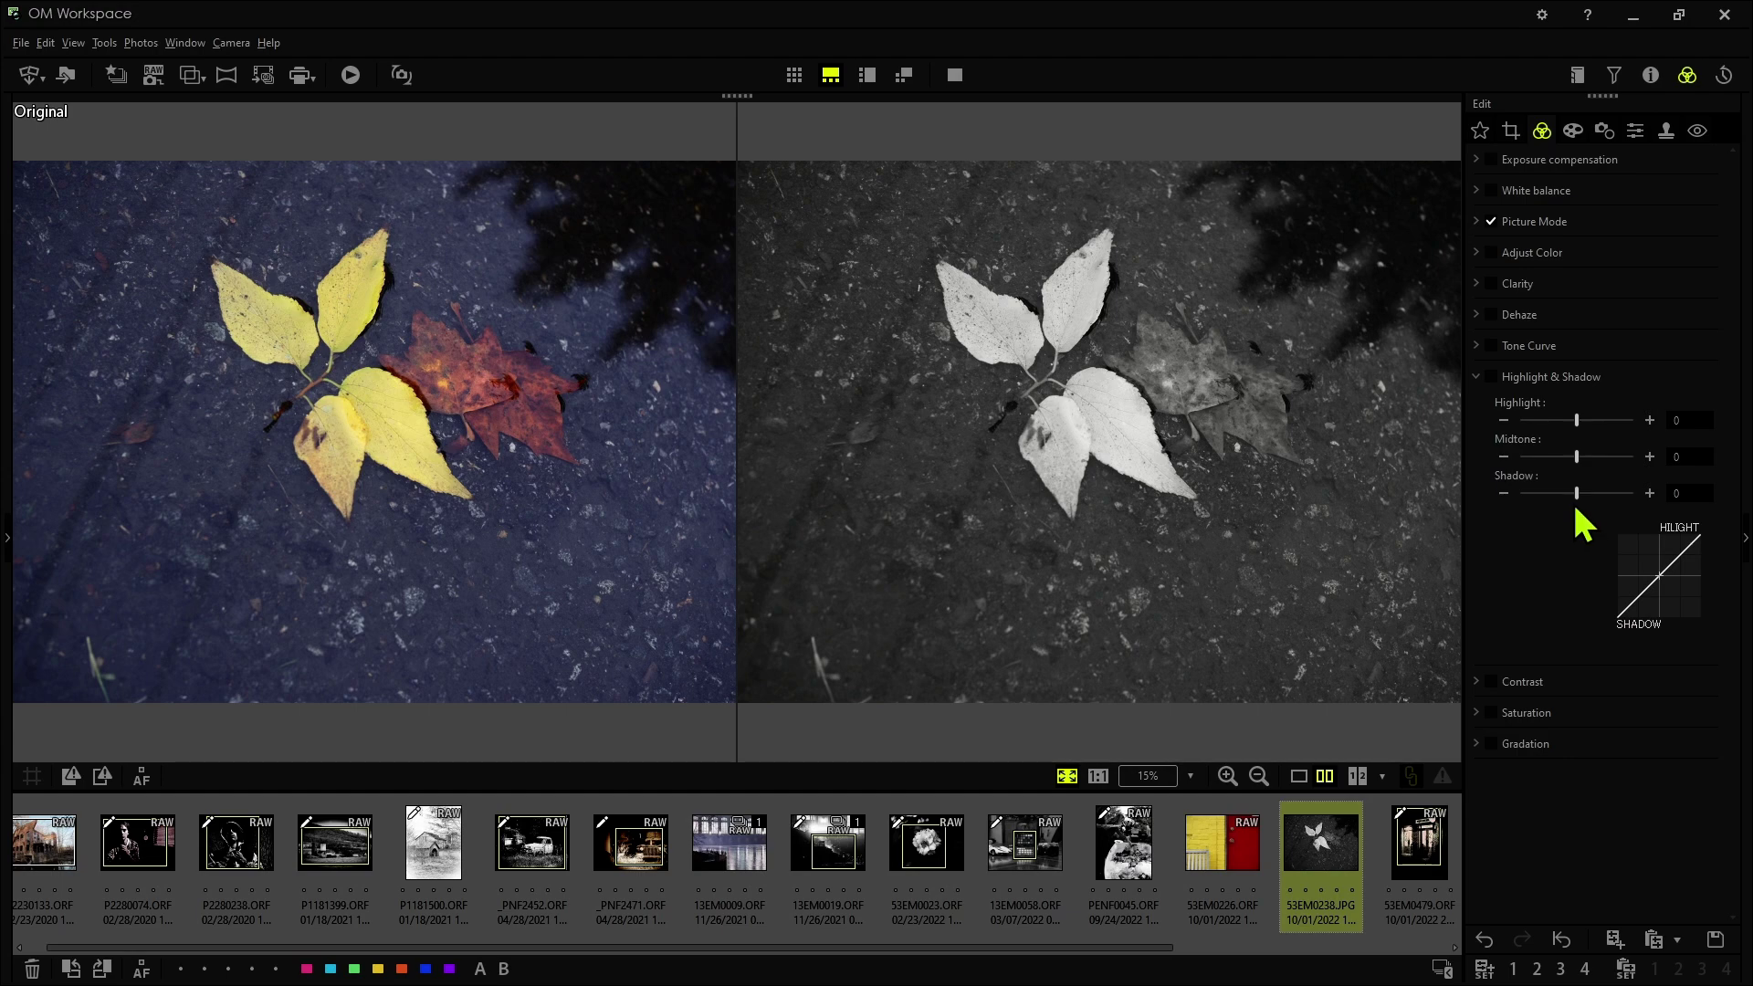
pyautogui.moveTo(1582, 498); pyautogui.dragTo(1548, 507)
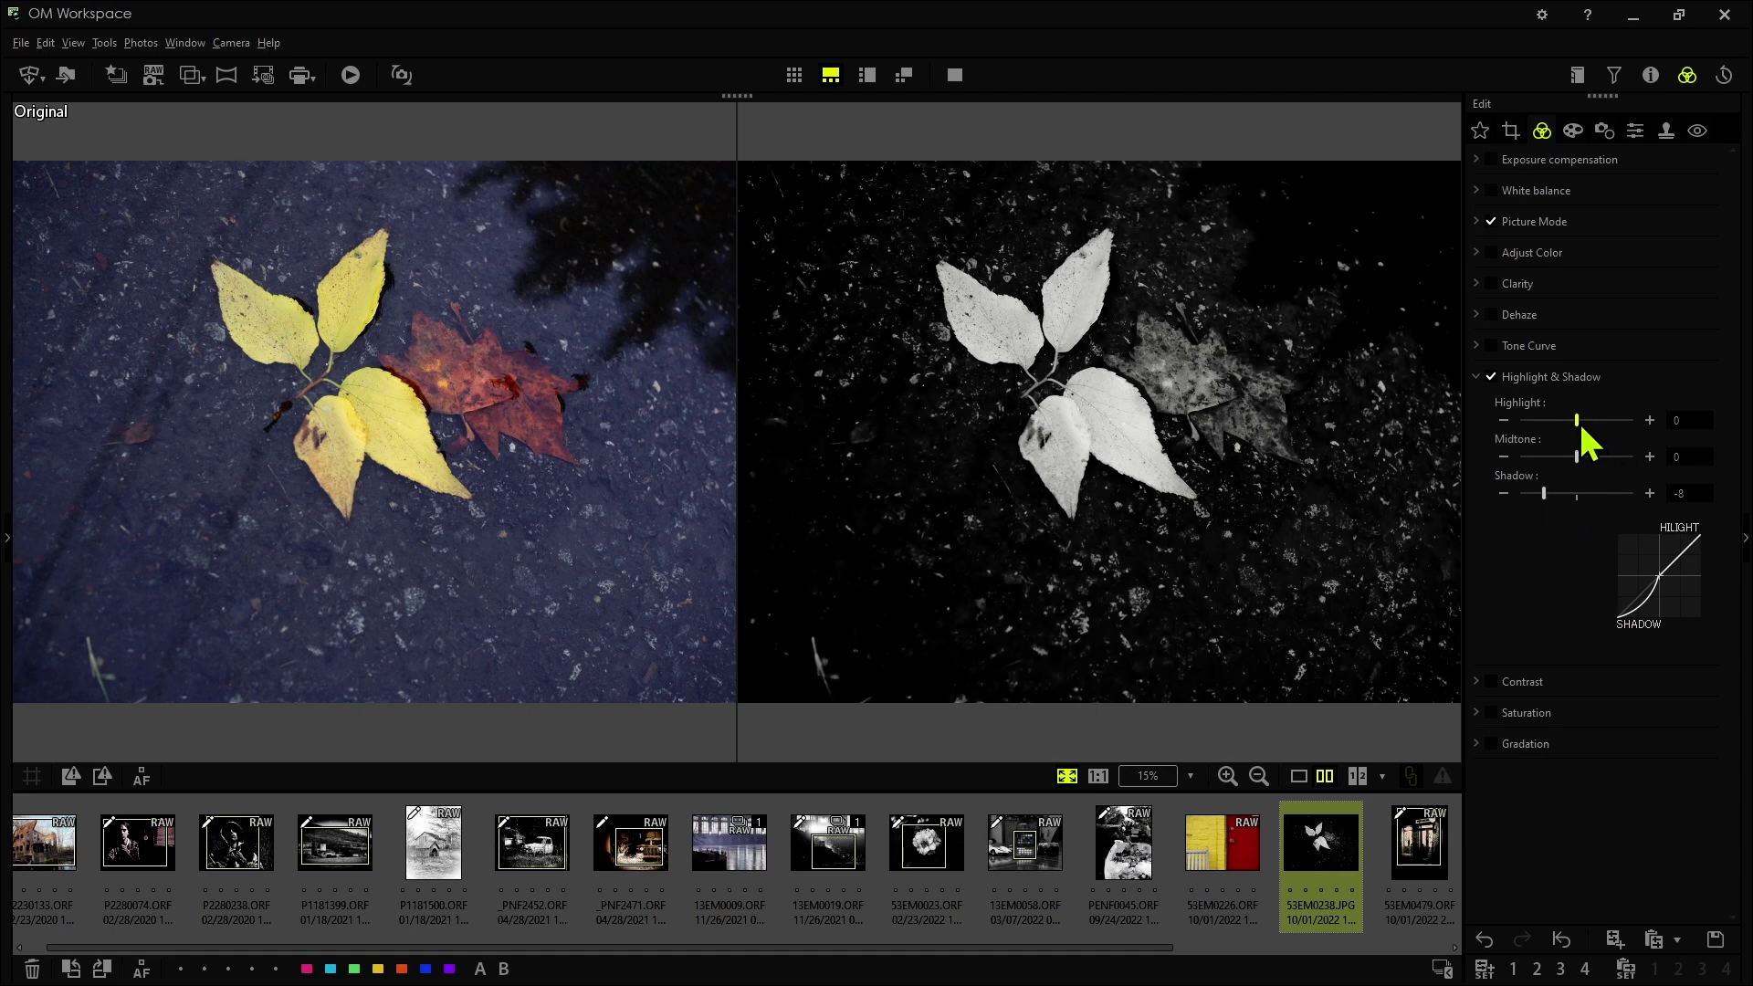
pyautogui.moveTo(1577, 421); pyautogui.dragTo(1589, 457)
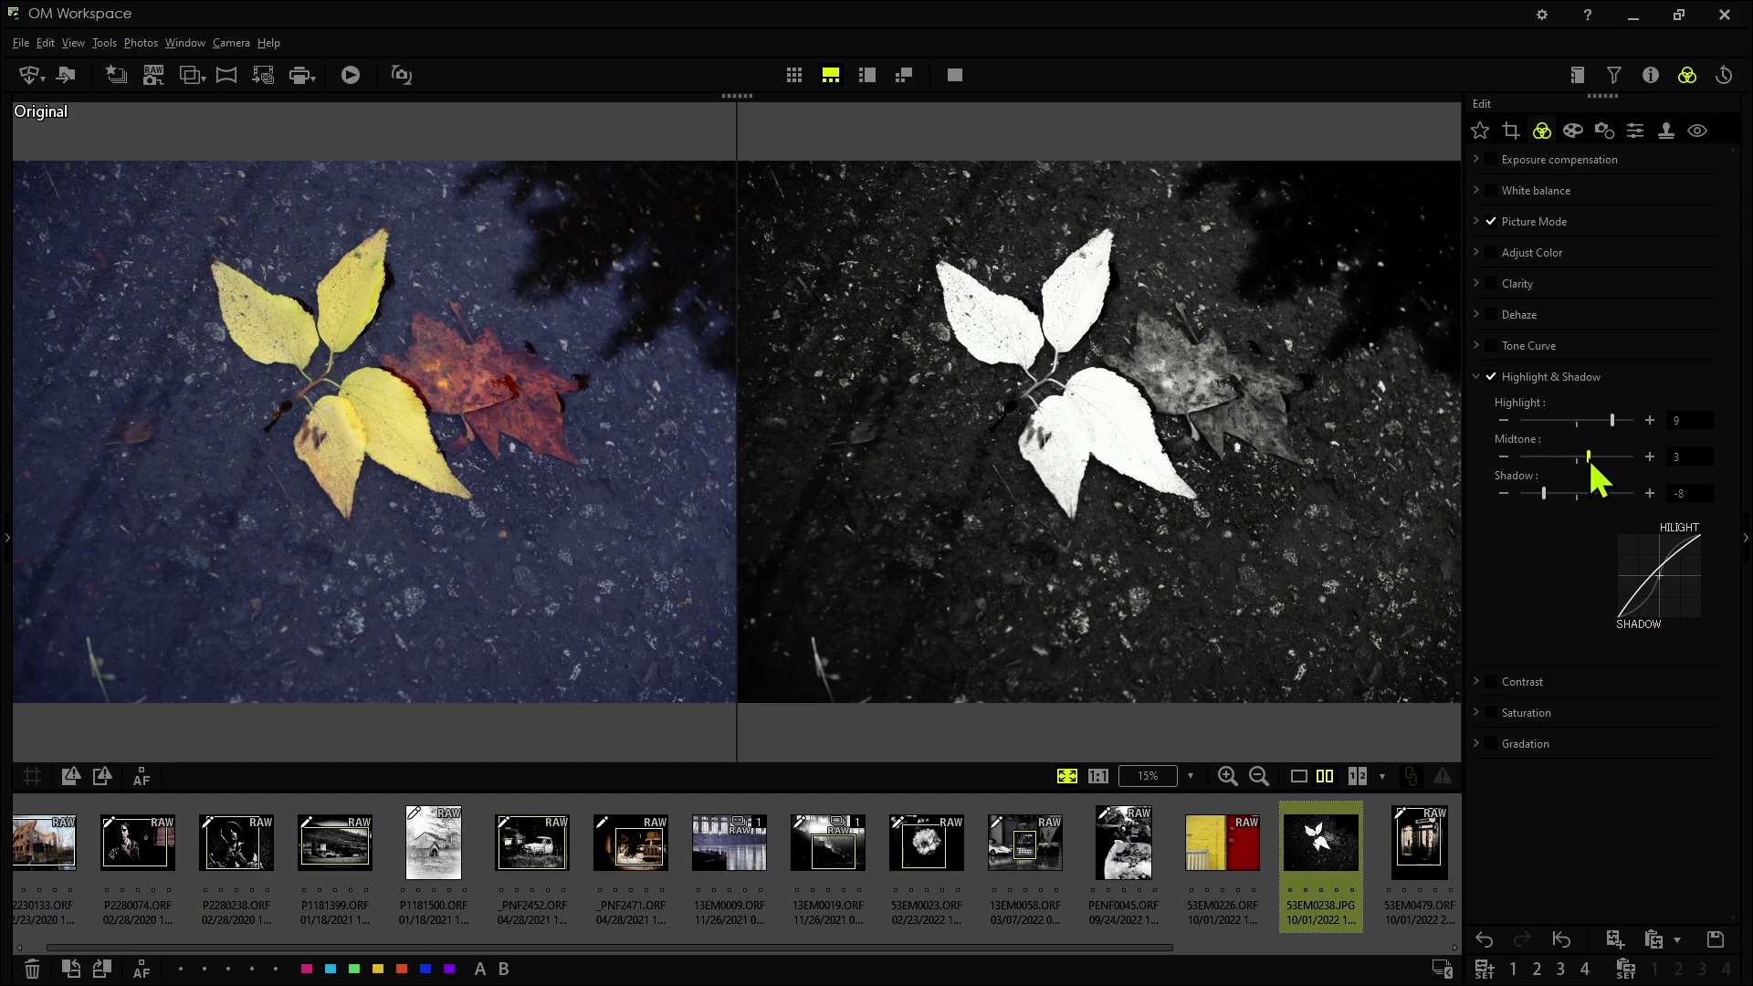
pyautogui.moveTo(1590, 460); pyautogui.dragTo(1578, 457)
pyautogui.click(1586, 347)
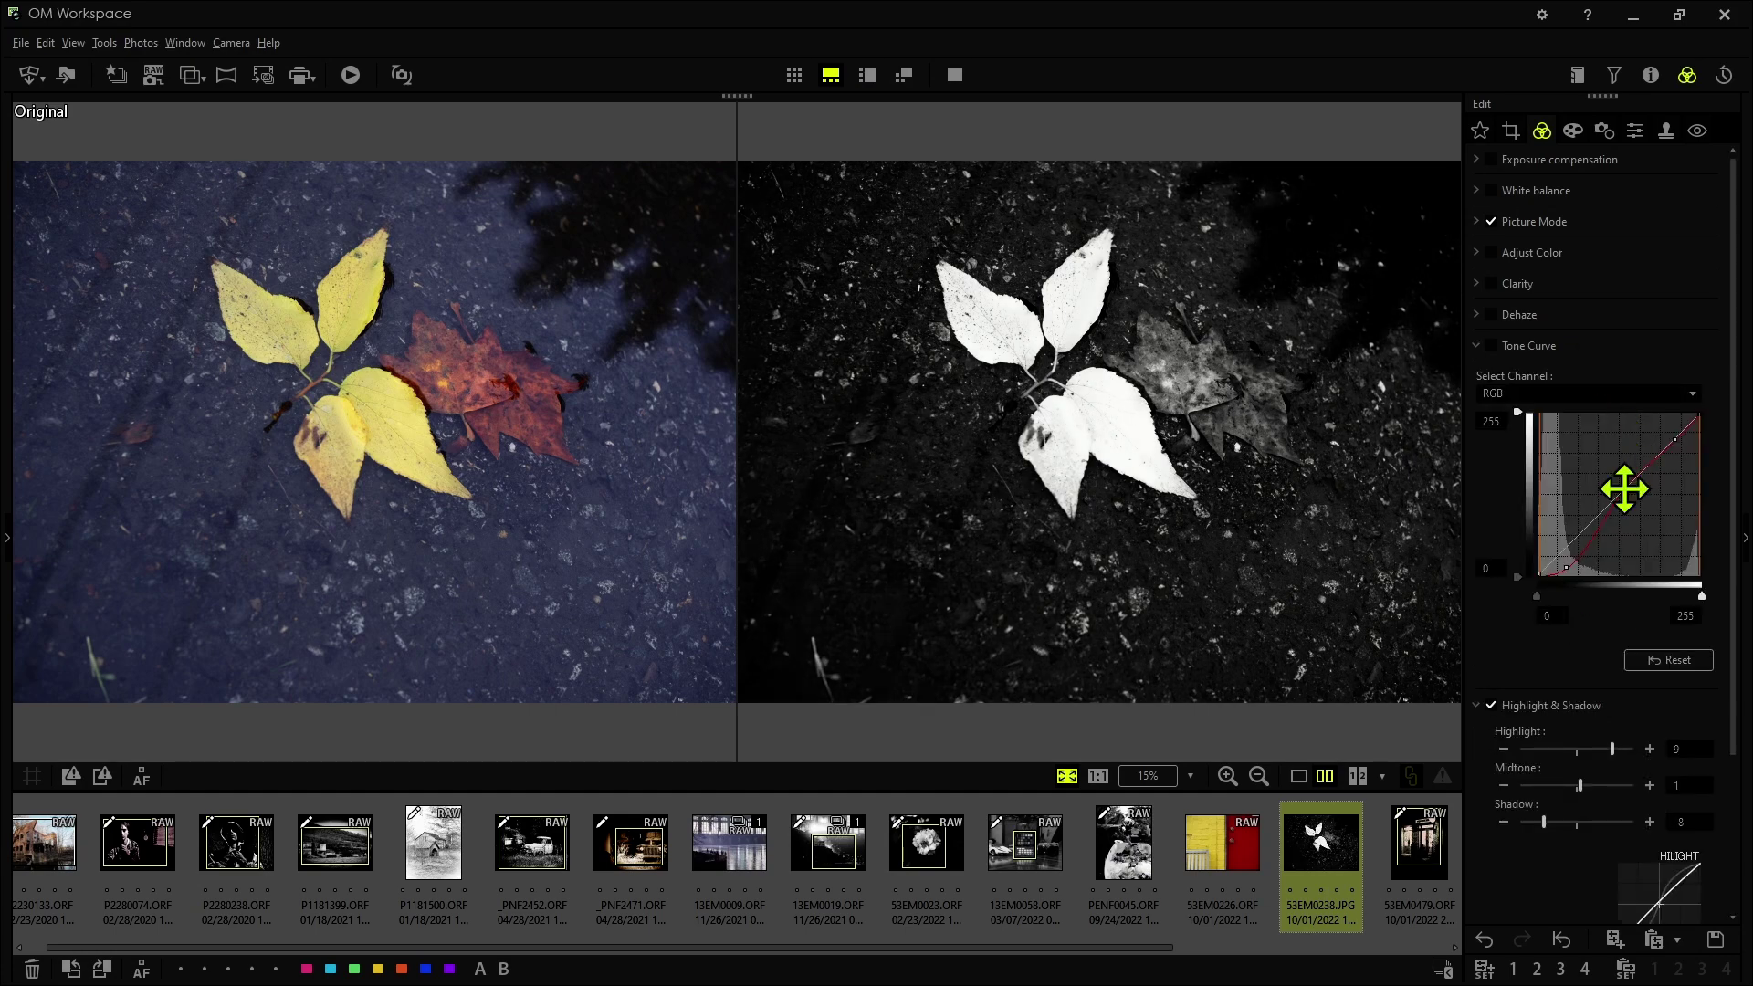
pyautogui.click(1611, 354)
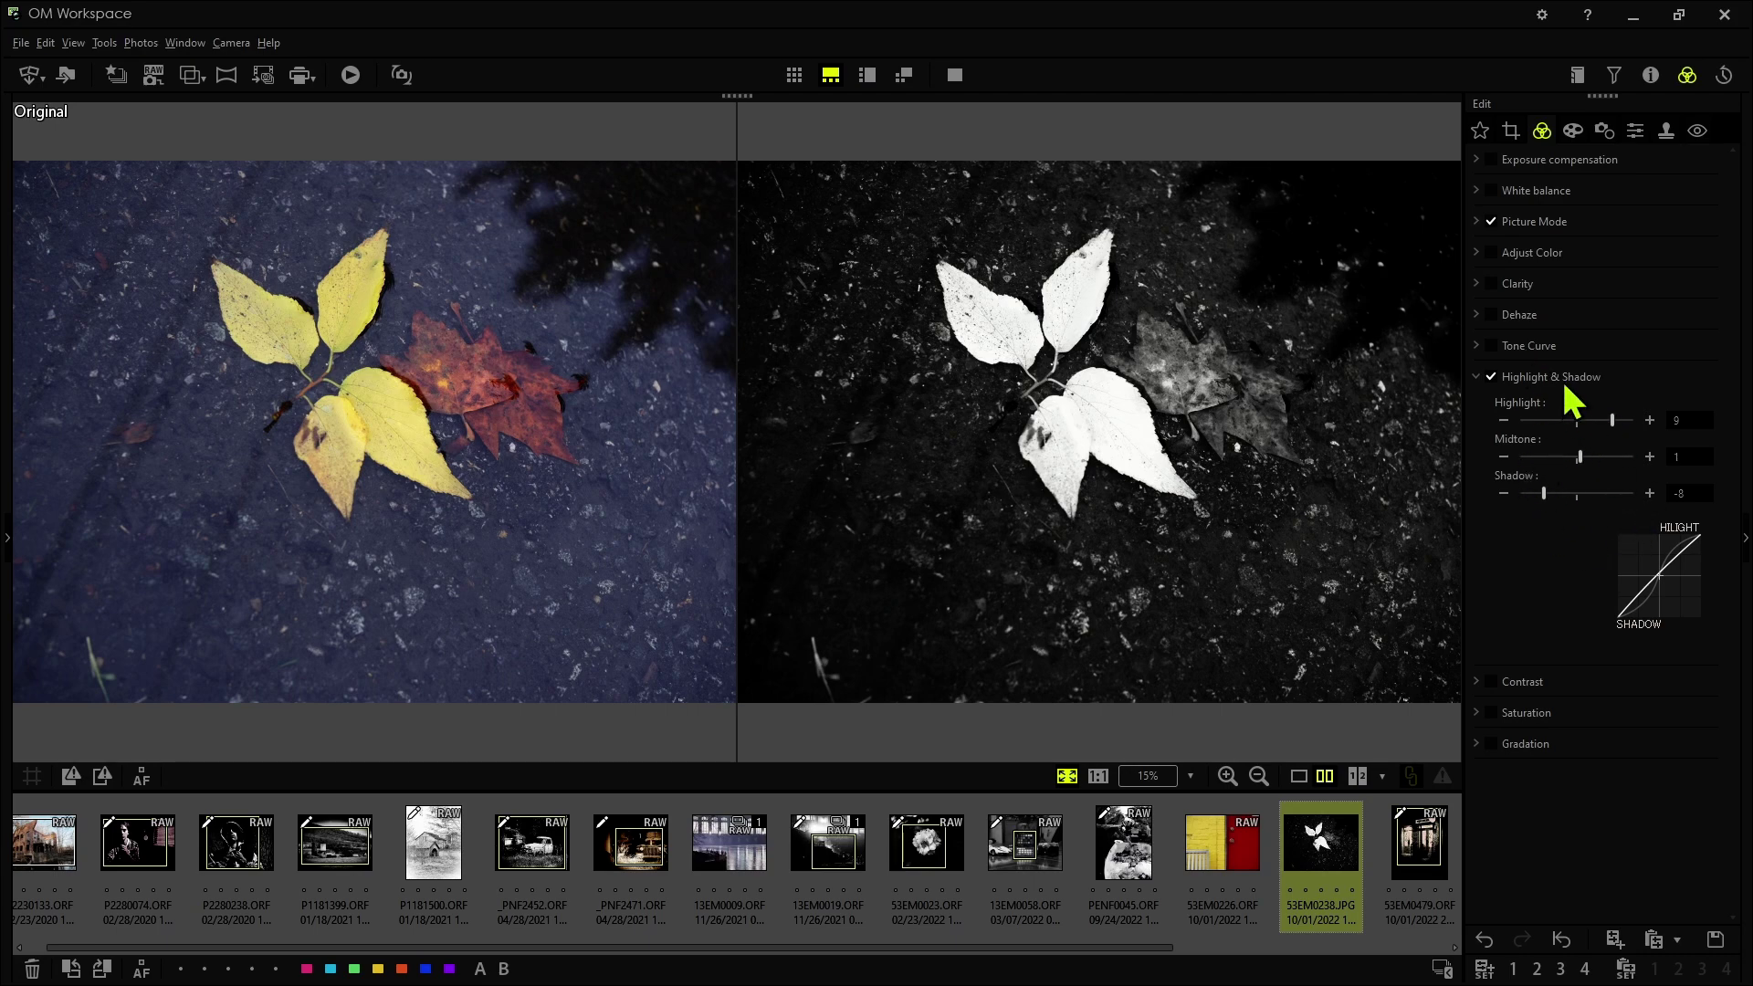
pyautogui.click(1502, 382)
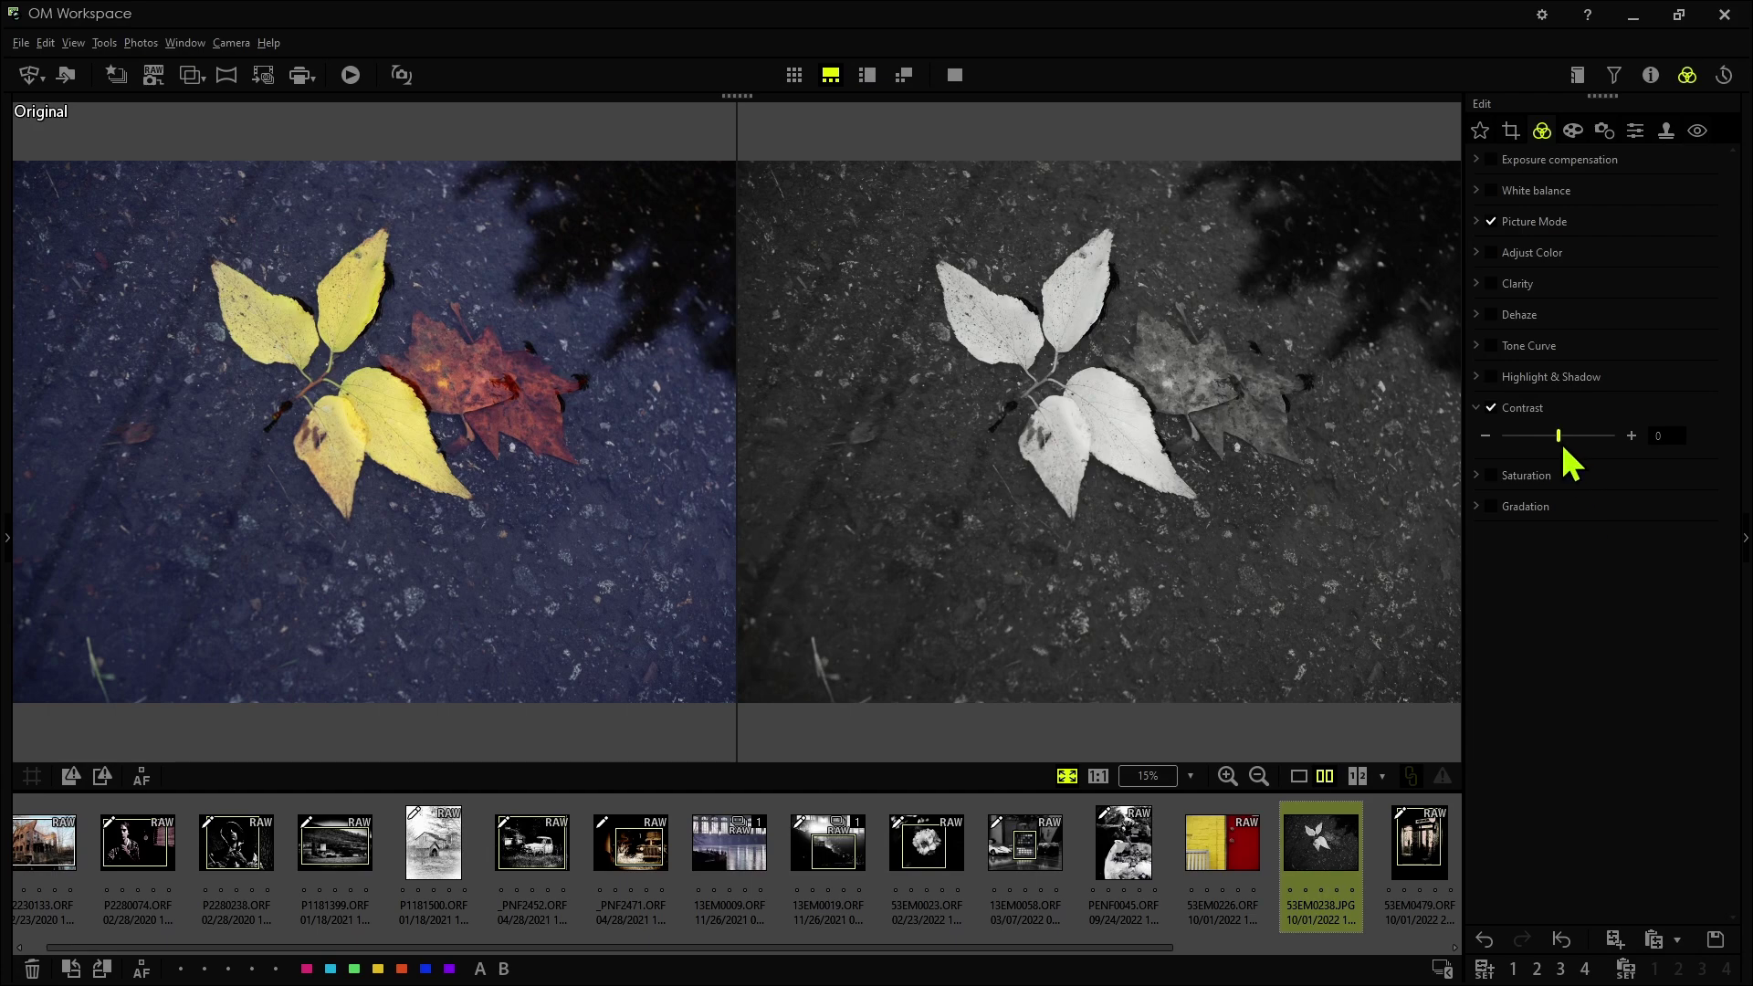
# - Try contrast from maximum back to near zero, then switch Contrast off
pyautogui.moveTo(1563, 440); pyautogui.dragTo(1637, 445)
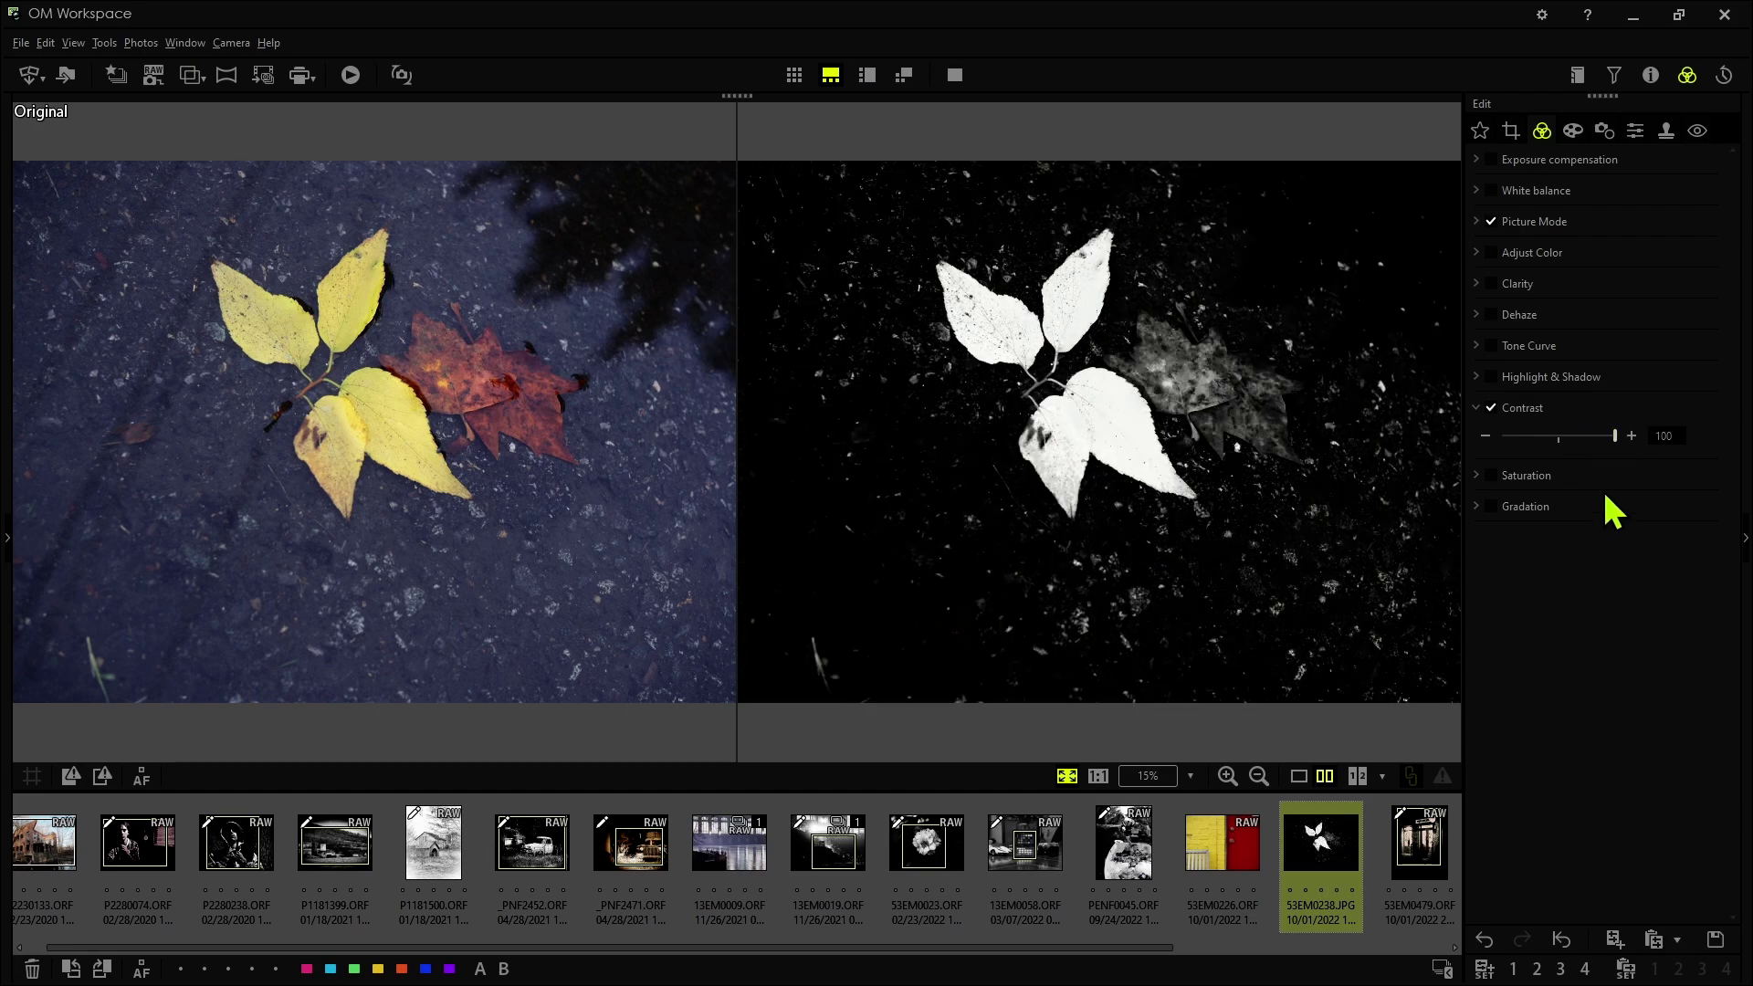
pyautogui.moveTo(1616, 438); pyautogui.dragTo(1561, 454)
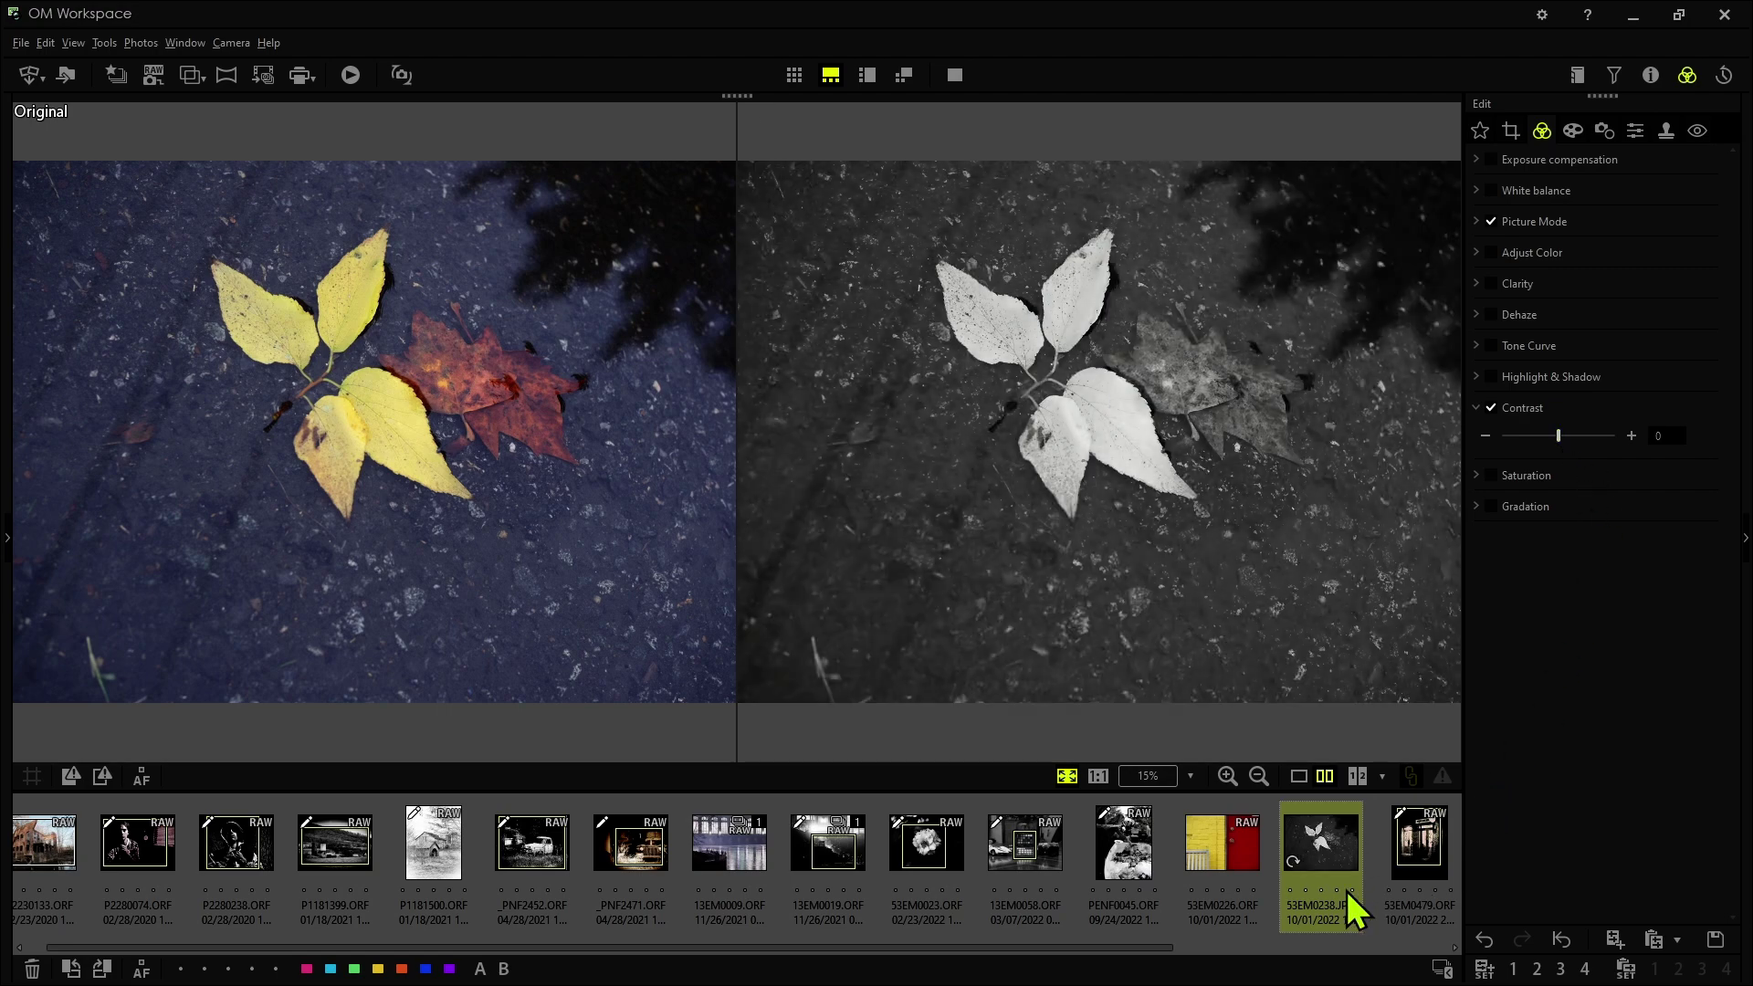
pyautogui.moveTo(1349, 929)
pyautogui.moveTo(1559, 437); pyautogui.dragTo(1603, 438)
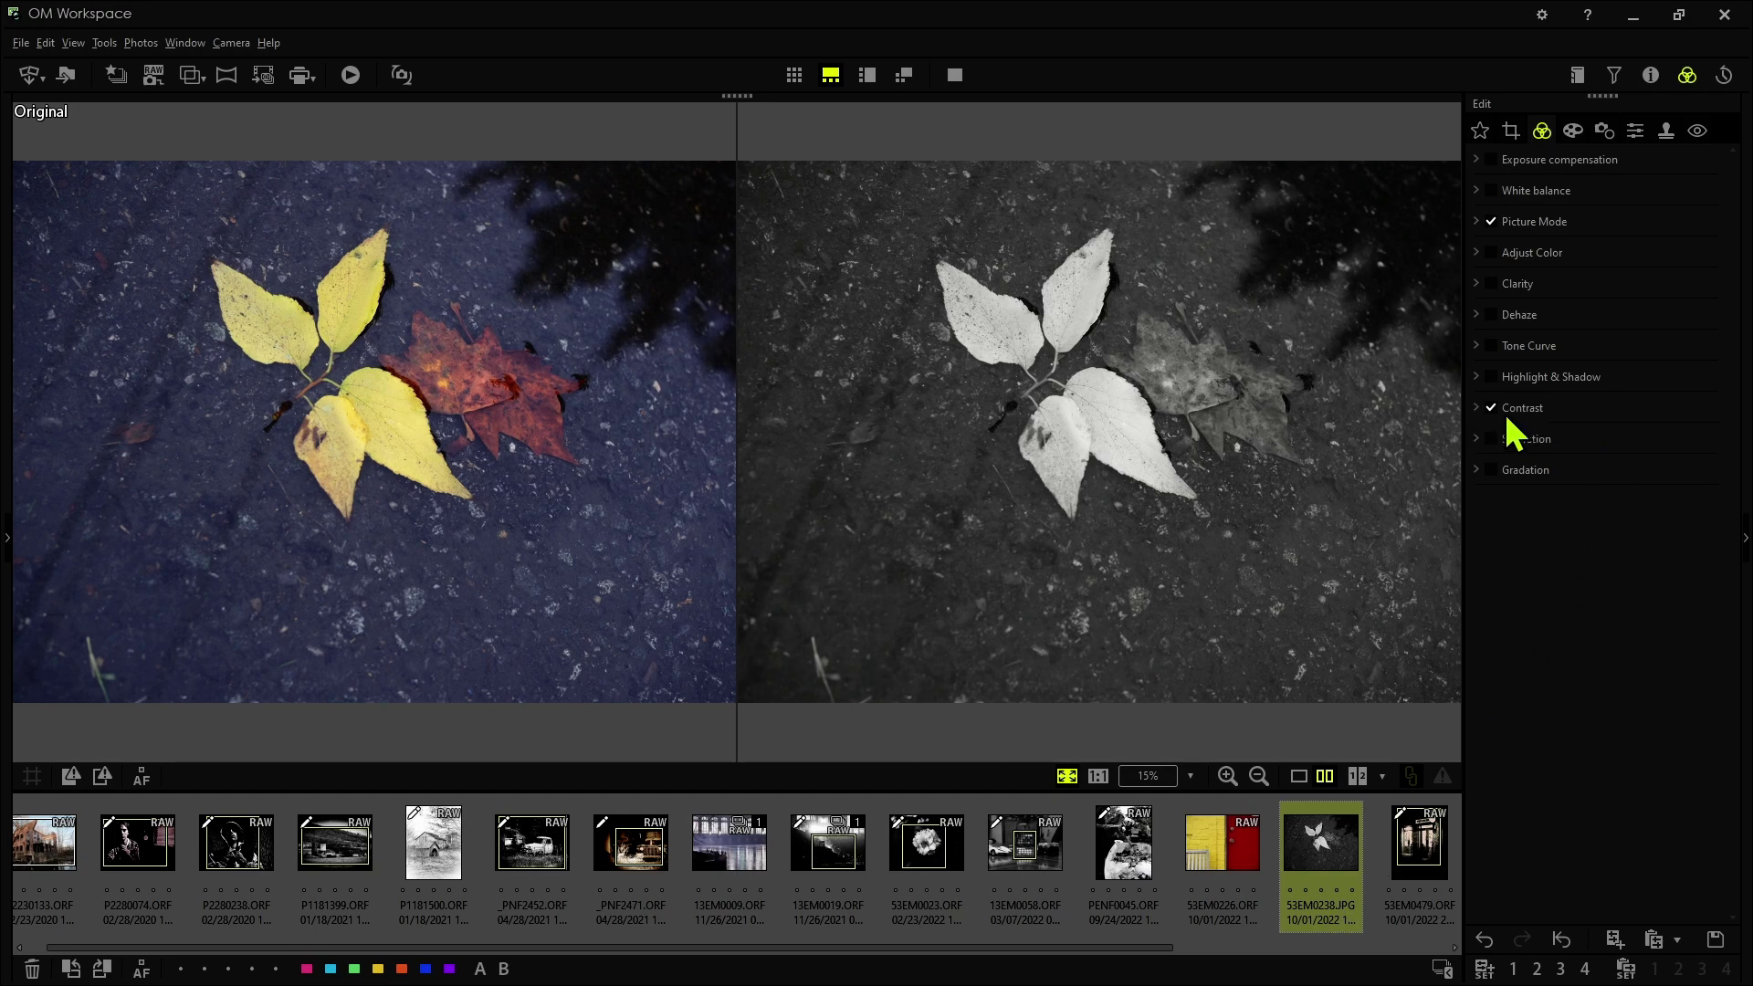
pyautogui.click(1491, 407)
# - Try saturation up and down to -93, switch it off, and expand Adjust Color
pyautogui.click(1599, 442)
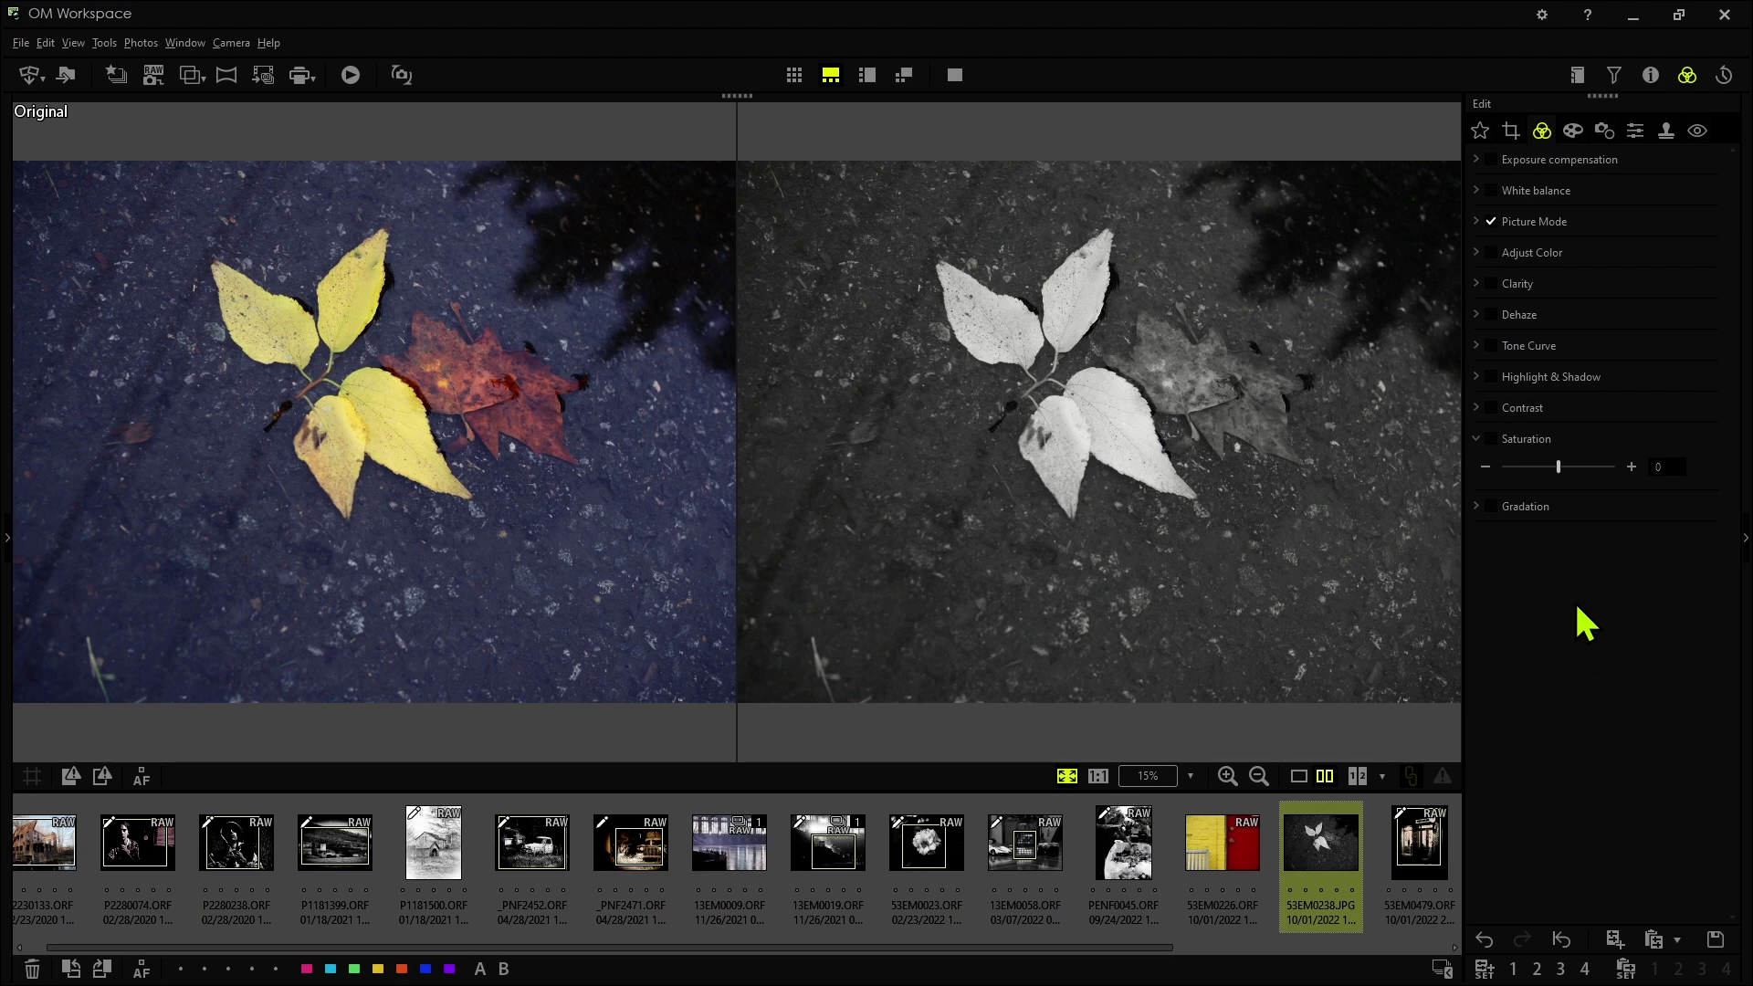
pyautogui.moveTo(1558, 467); pyautogui.dragTo(1616, 485)
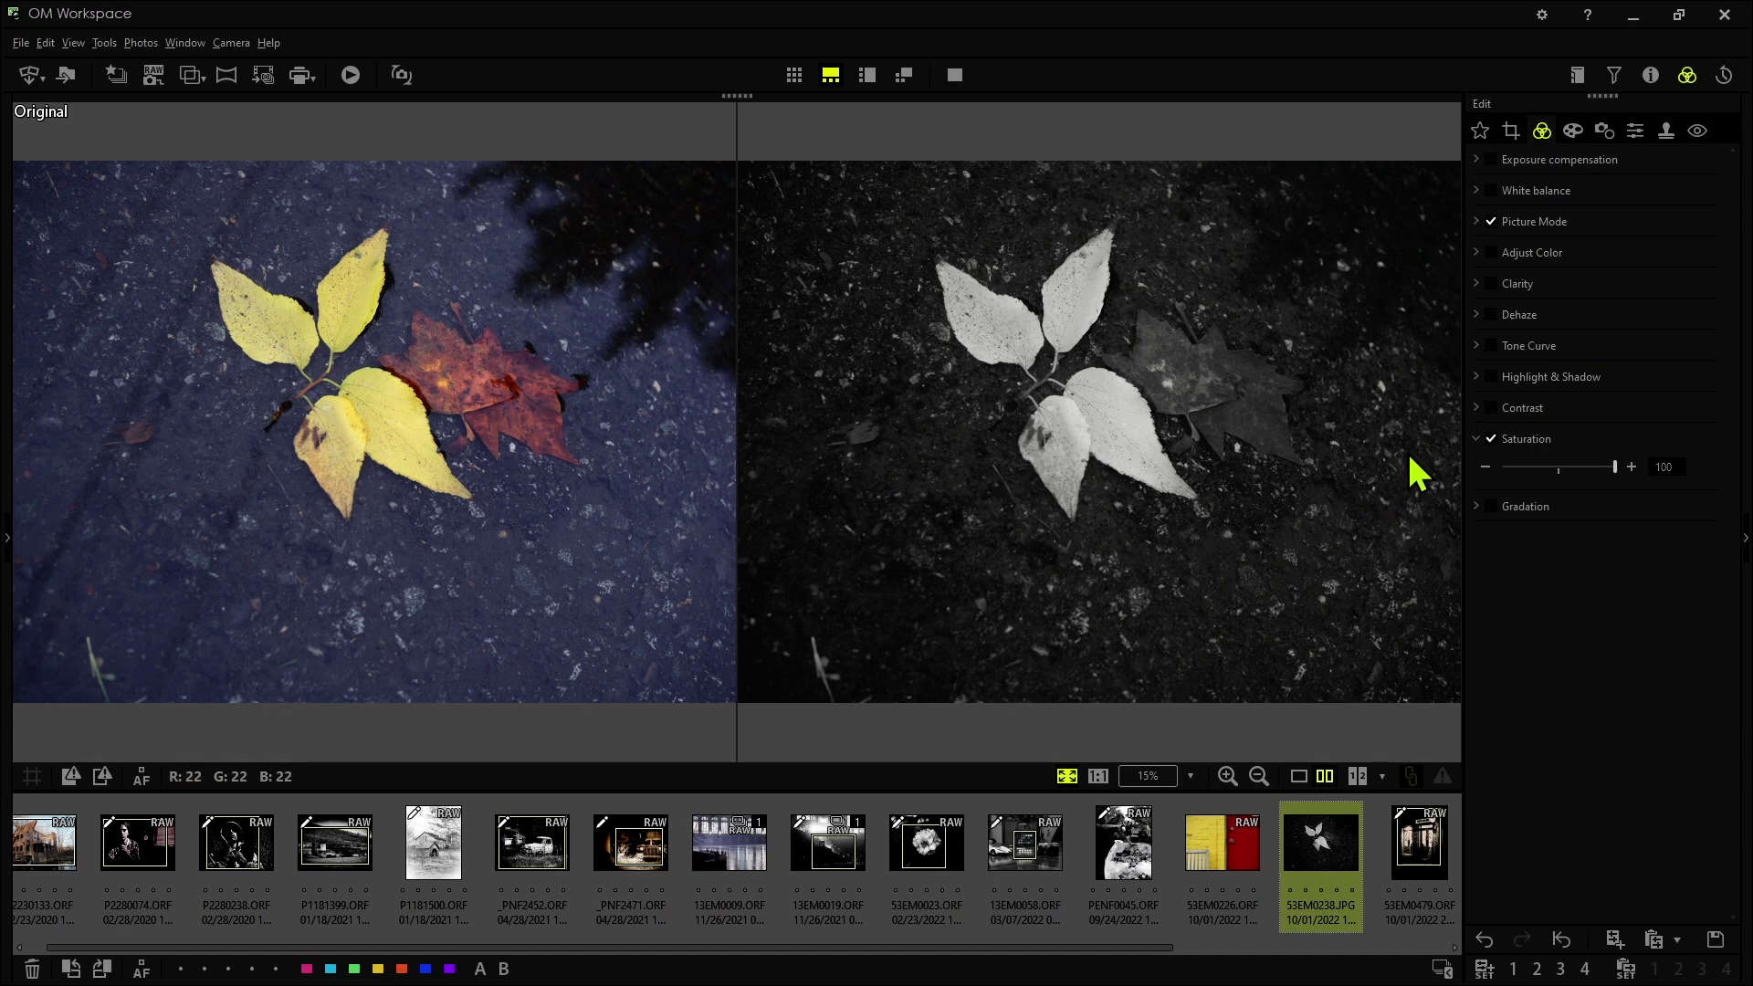
pyautogui.moveTo(1615, 470); pyautogui.dragTo(1505, 473)
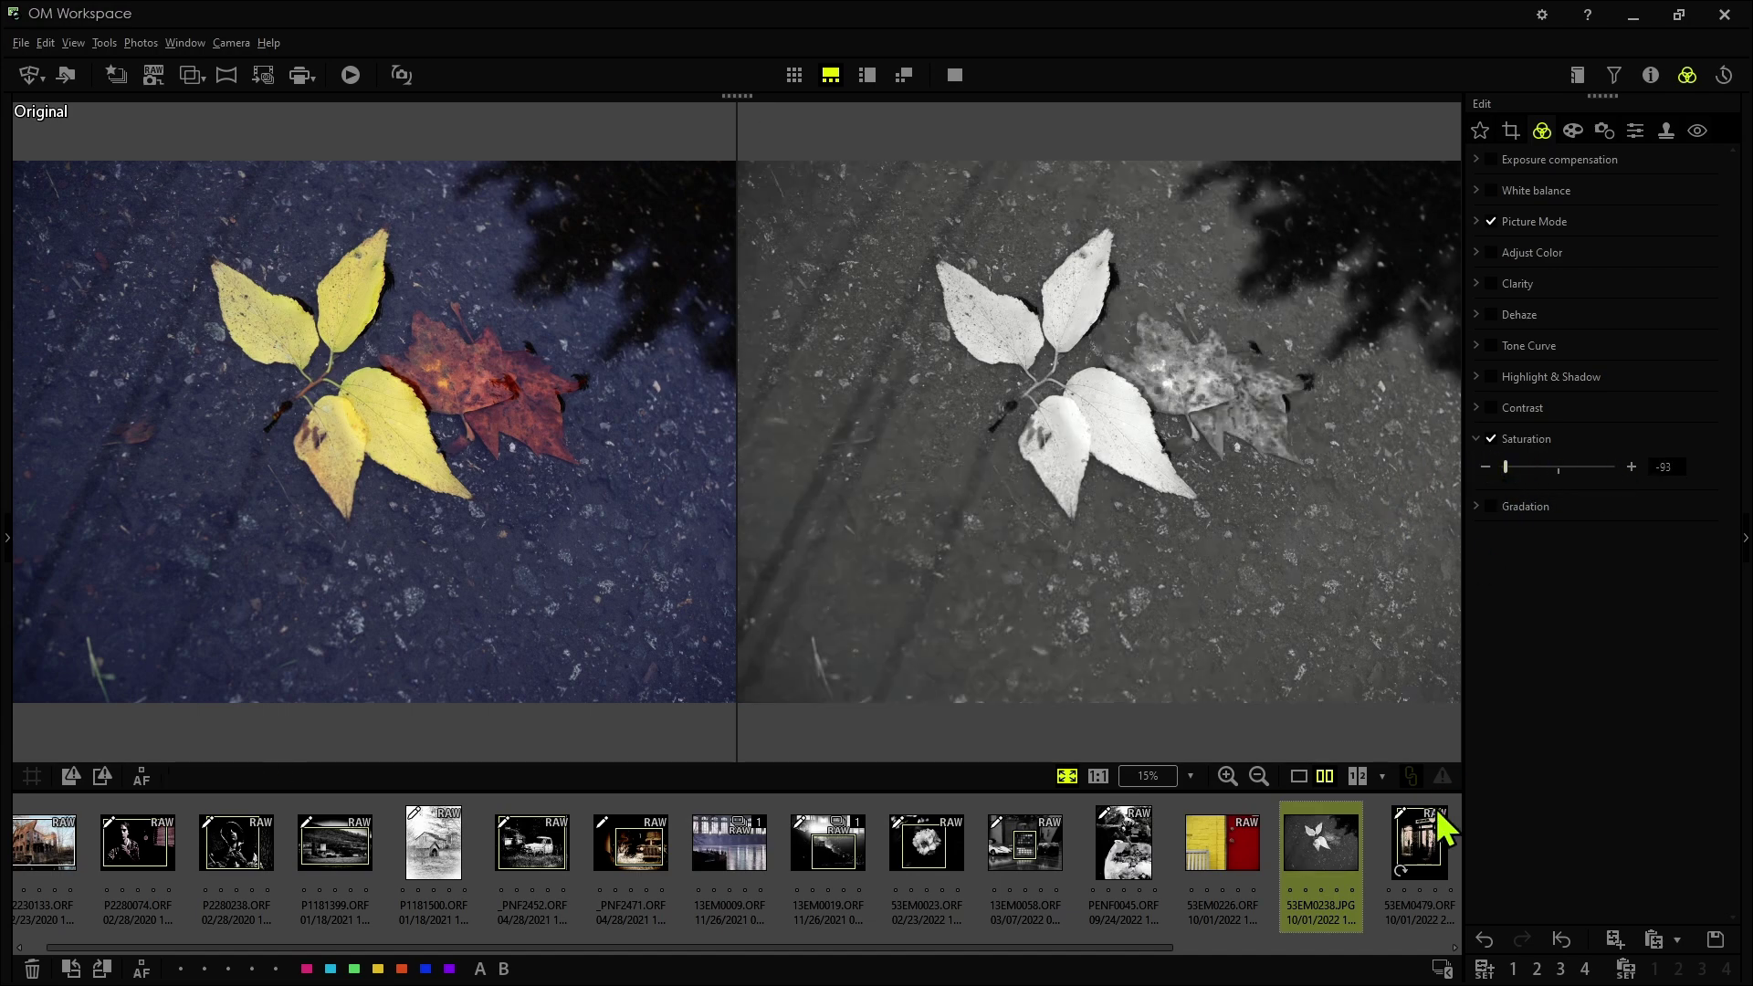
pyautogui.click(1491, 439)
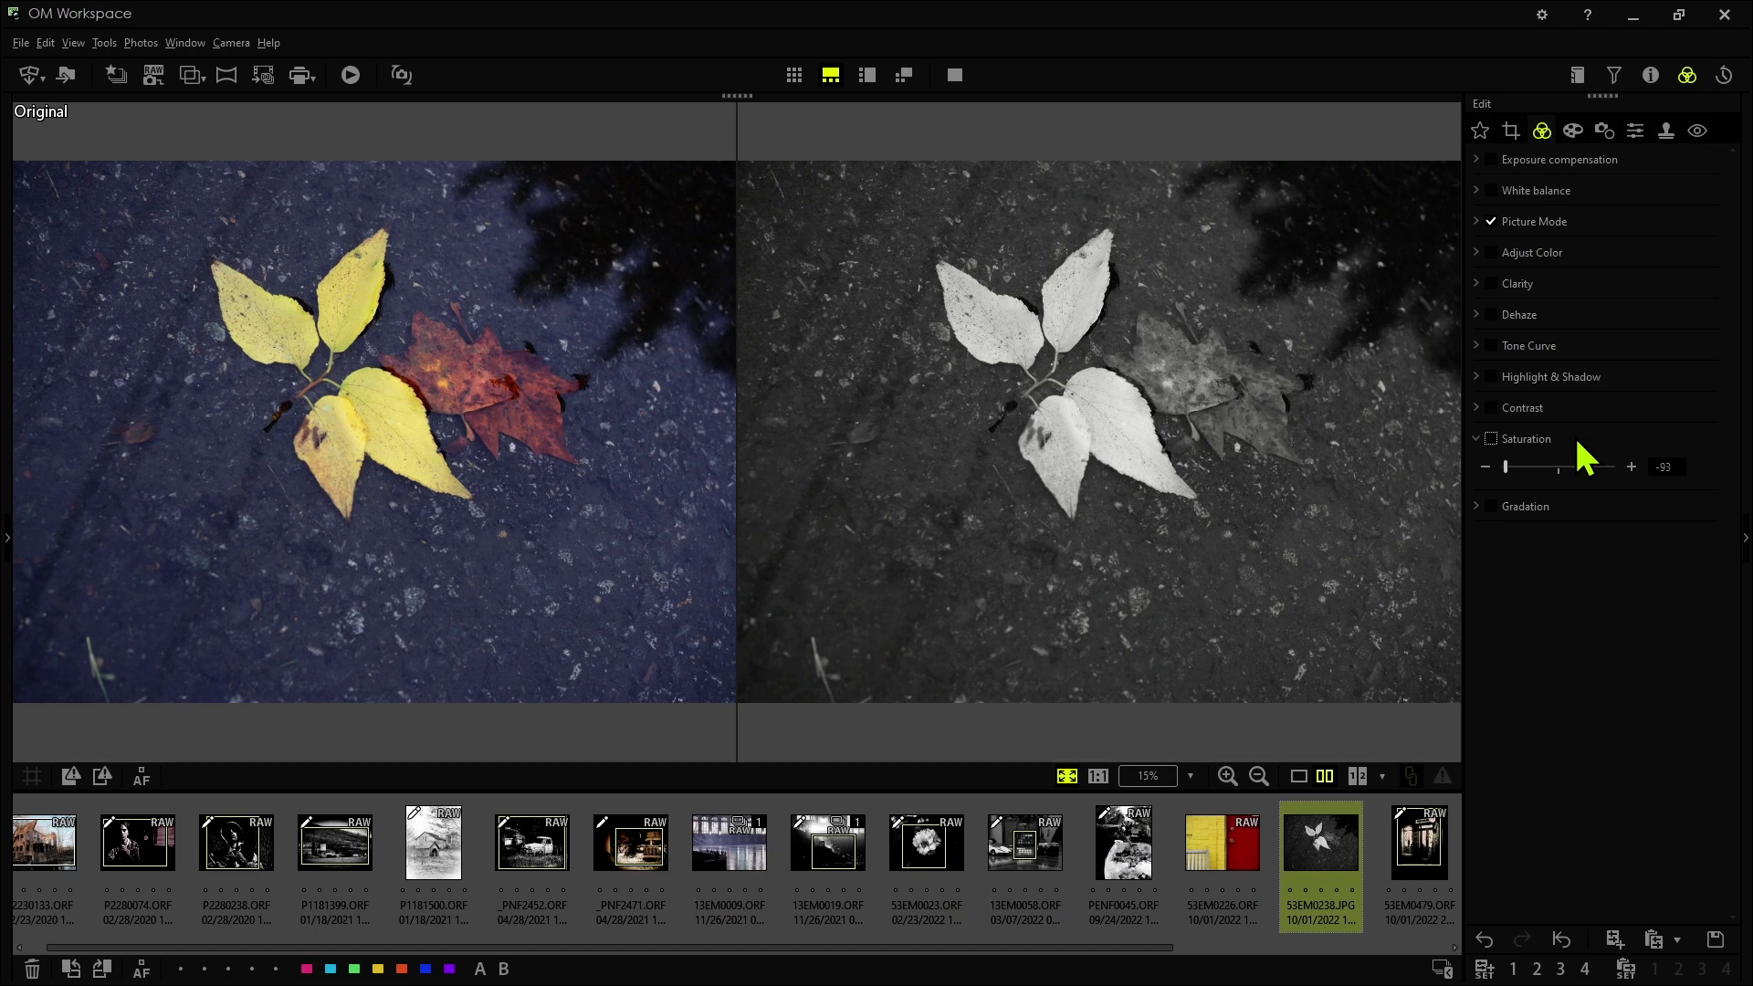
pyautogui.click(1578, 255)
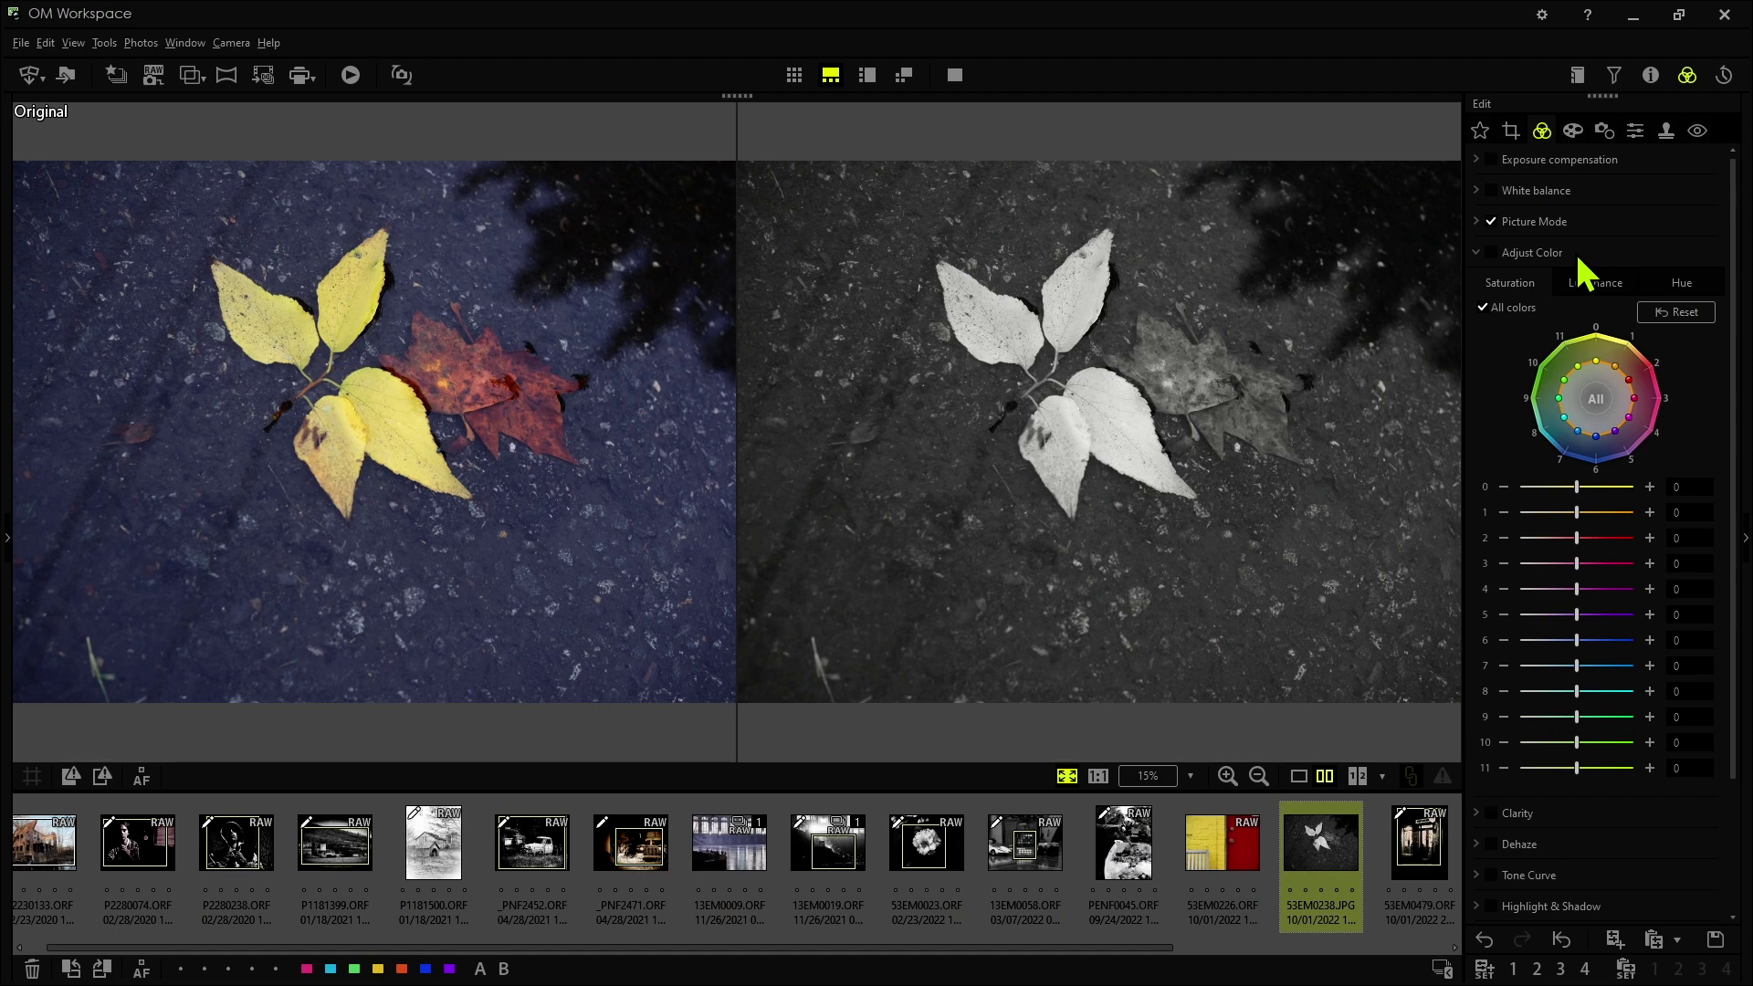
# - Enable Gradation, drag it to 100 and then 0, and revert it to Auto
pyautogui.click(1578, 255)
pyautogui.click(1581, 471)
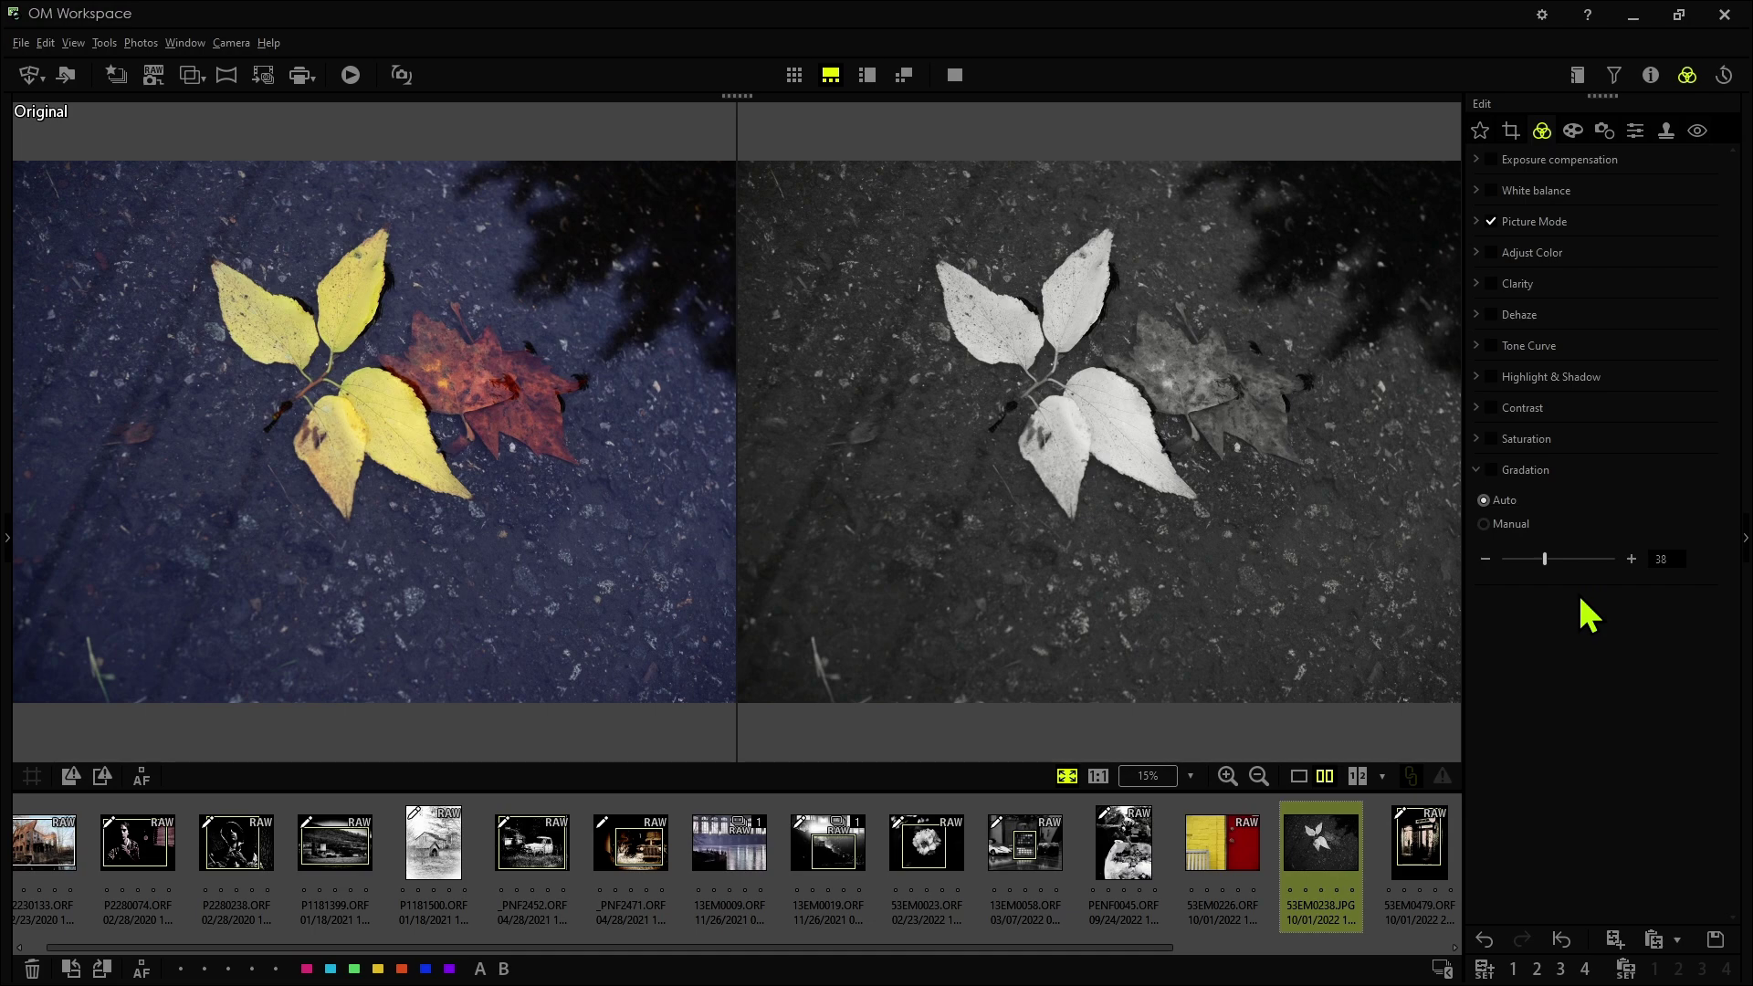
pyautogui.click(1492, 470)
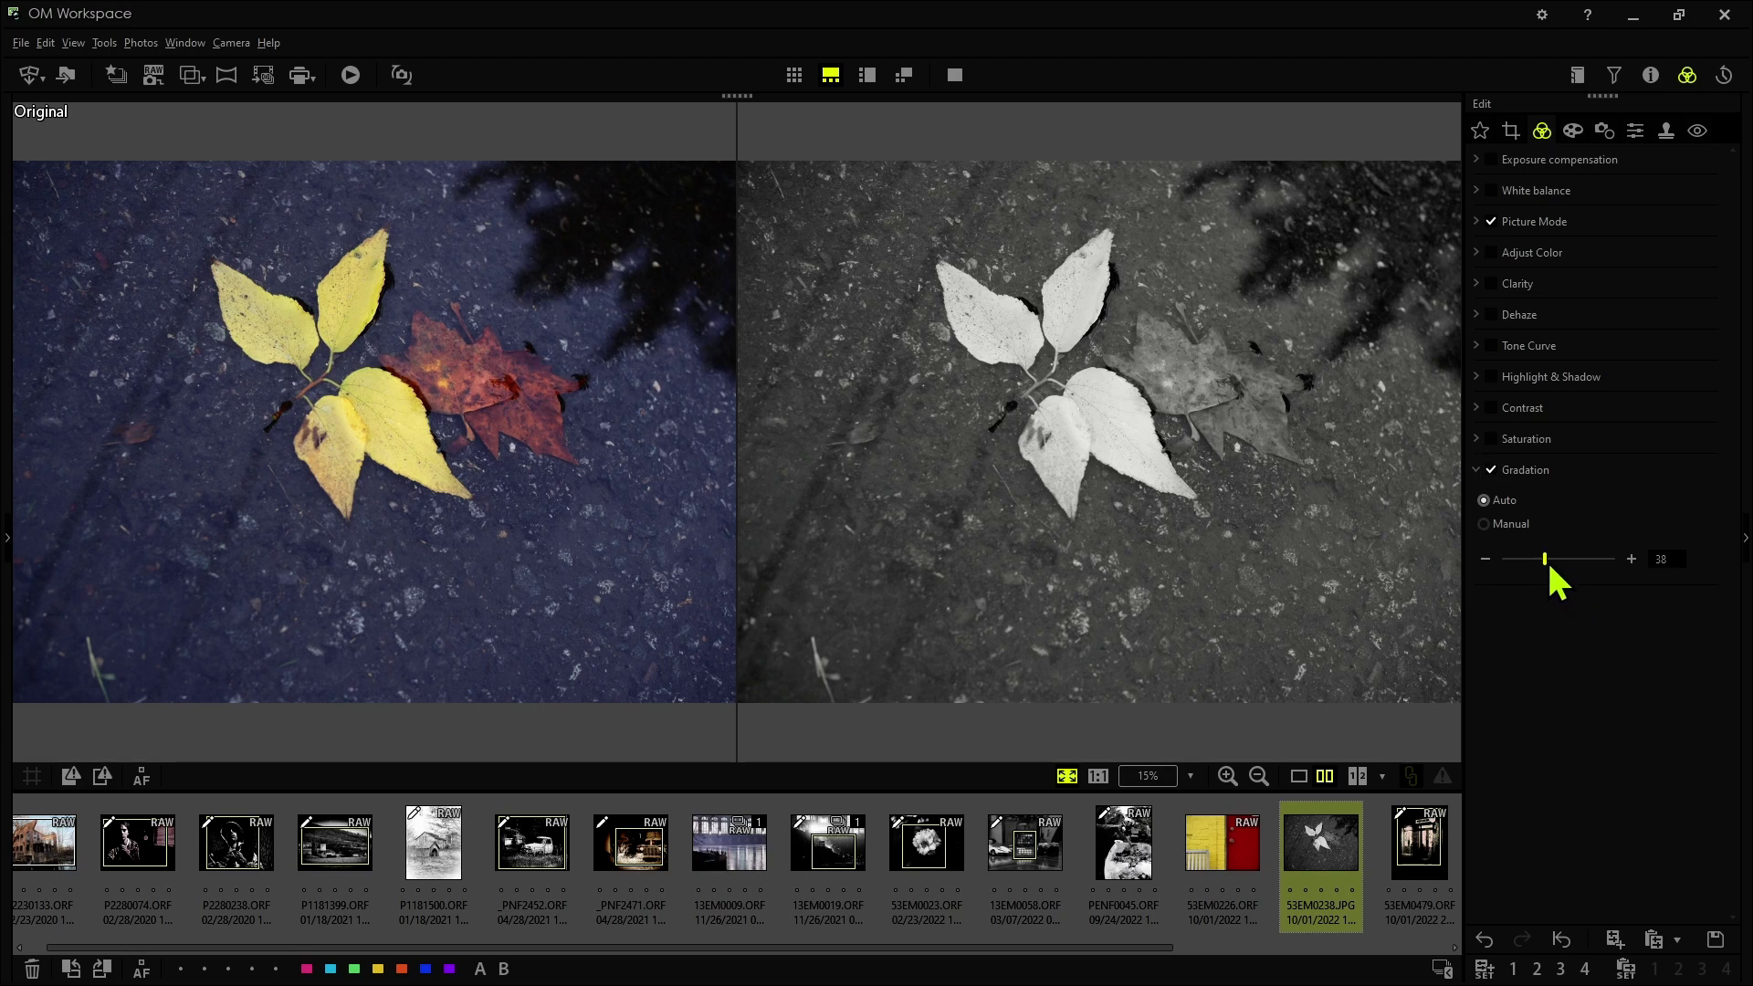
pyautogui.moveTo(1549, 566); pyautogui.dragTo(1620, 576)
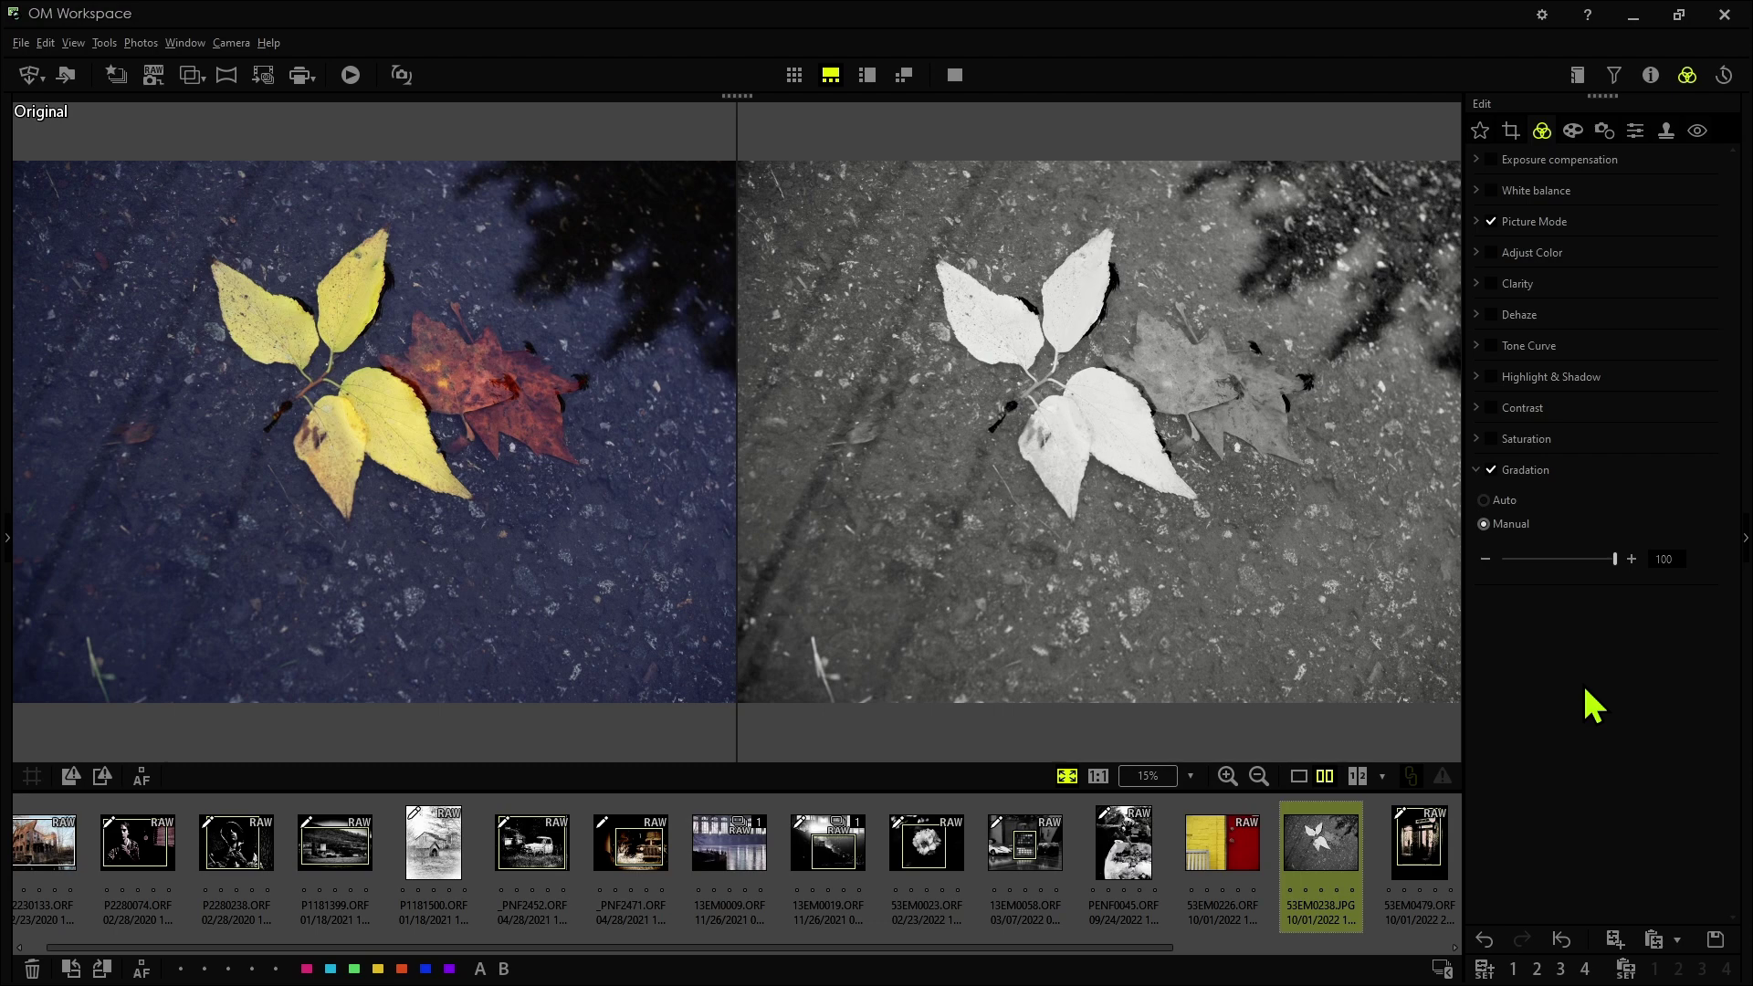
pyautogui.moveTo(1615, 557); pyautogui.dragTo(1487, 562)
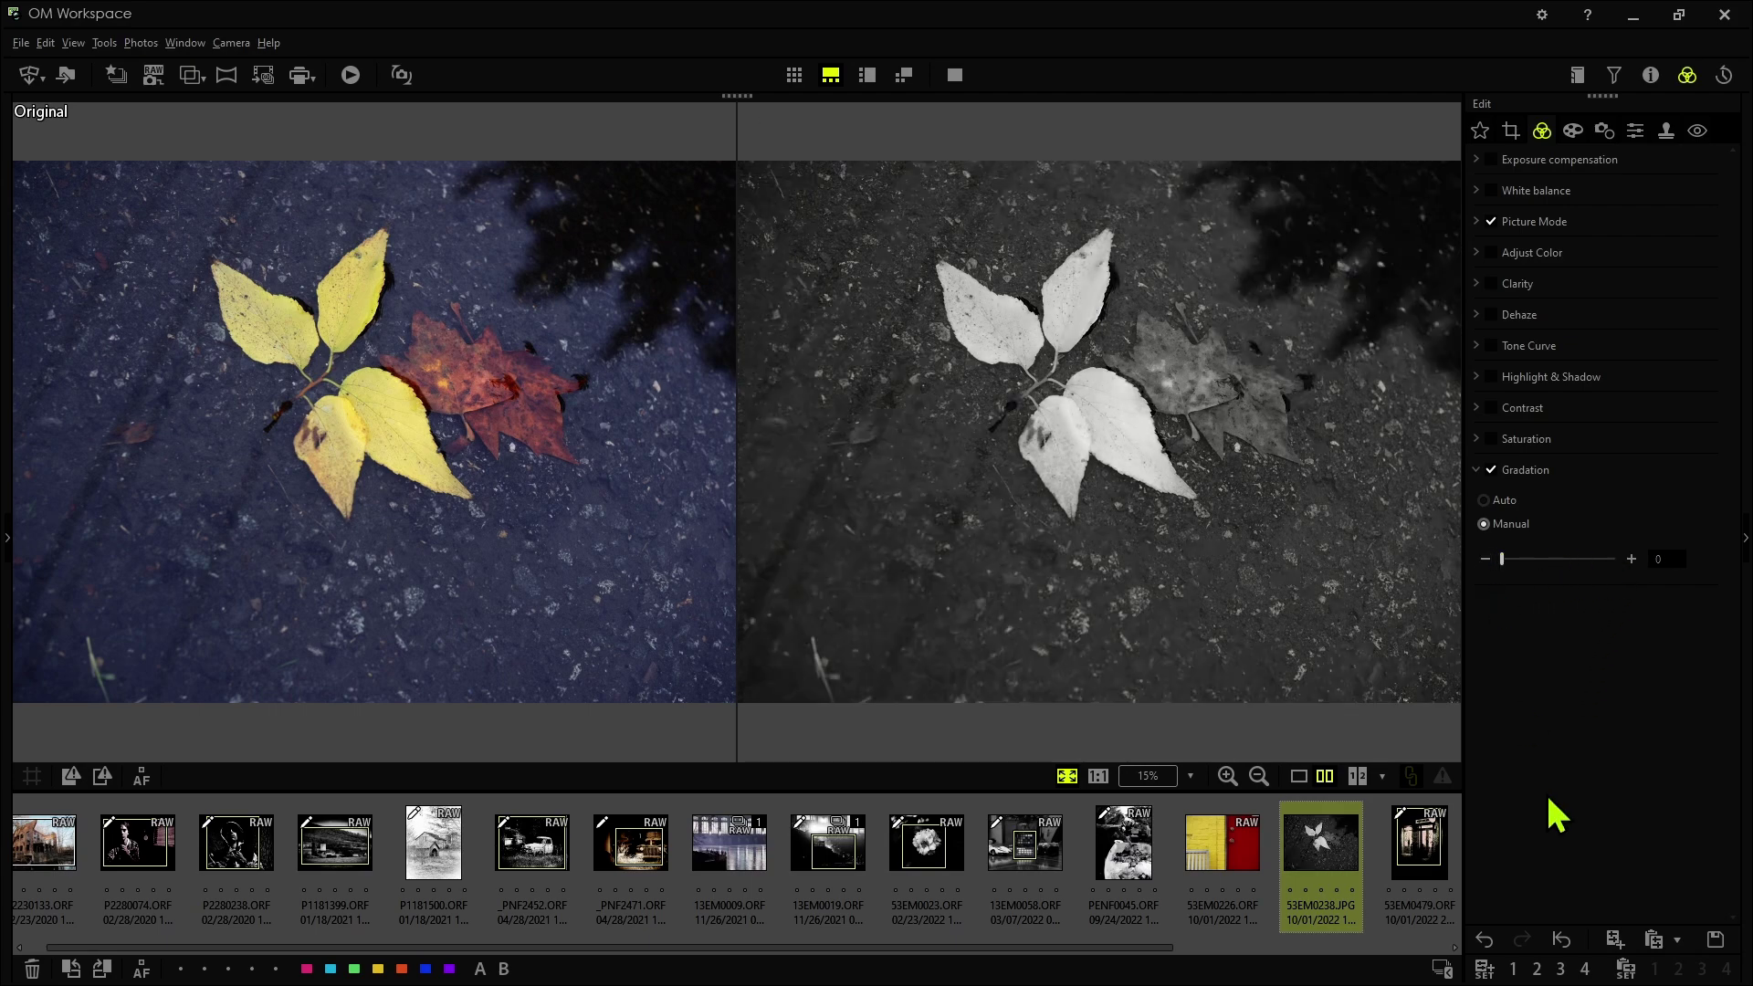
pyautogui.click(1502, 500)
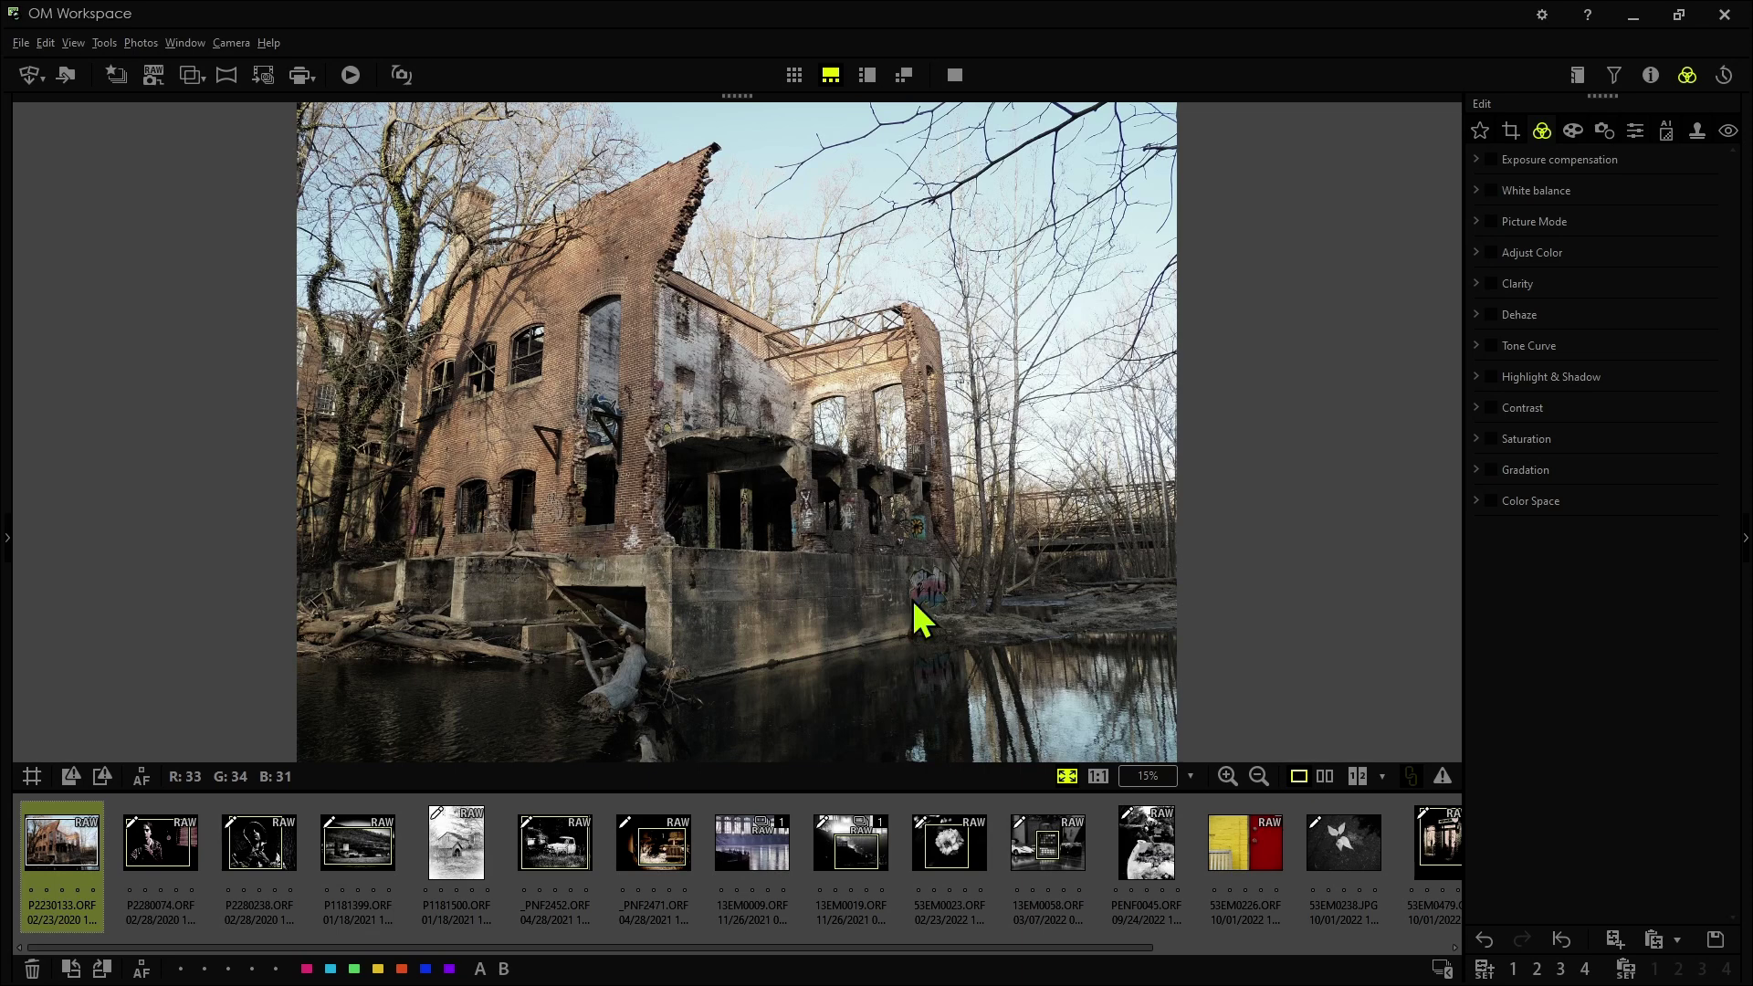
# - Set the mill photo's Picture Mode to Monotone with the R:Red B&W filter
pyautogui.click(1555, 226)
pyautogui.click(1559, 250)
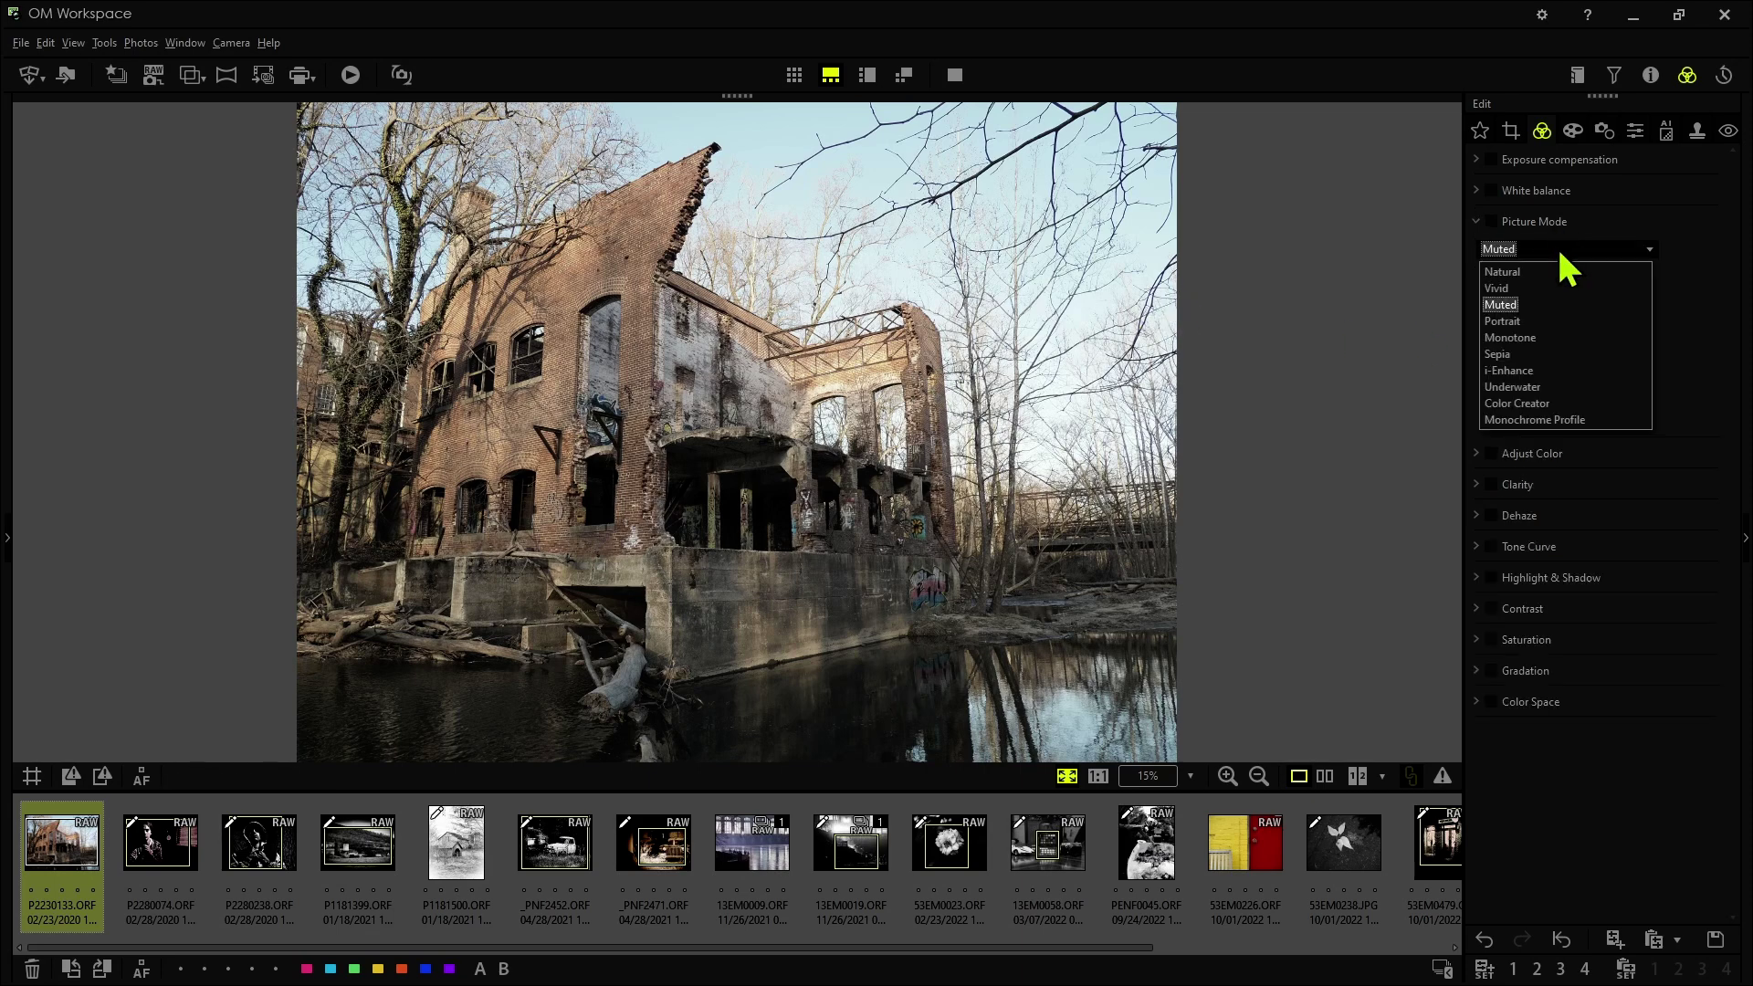
pyautogui.click(1510, 338)
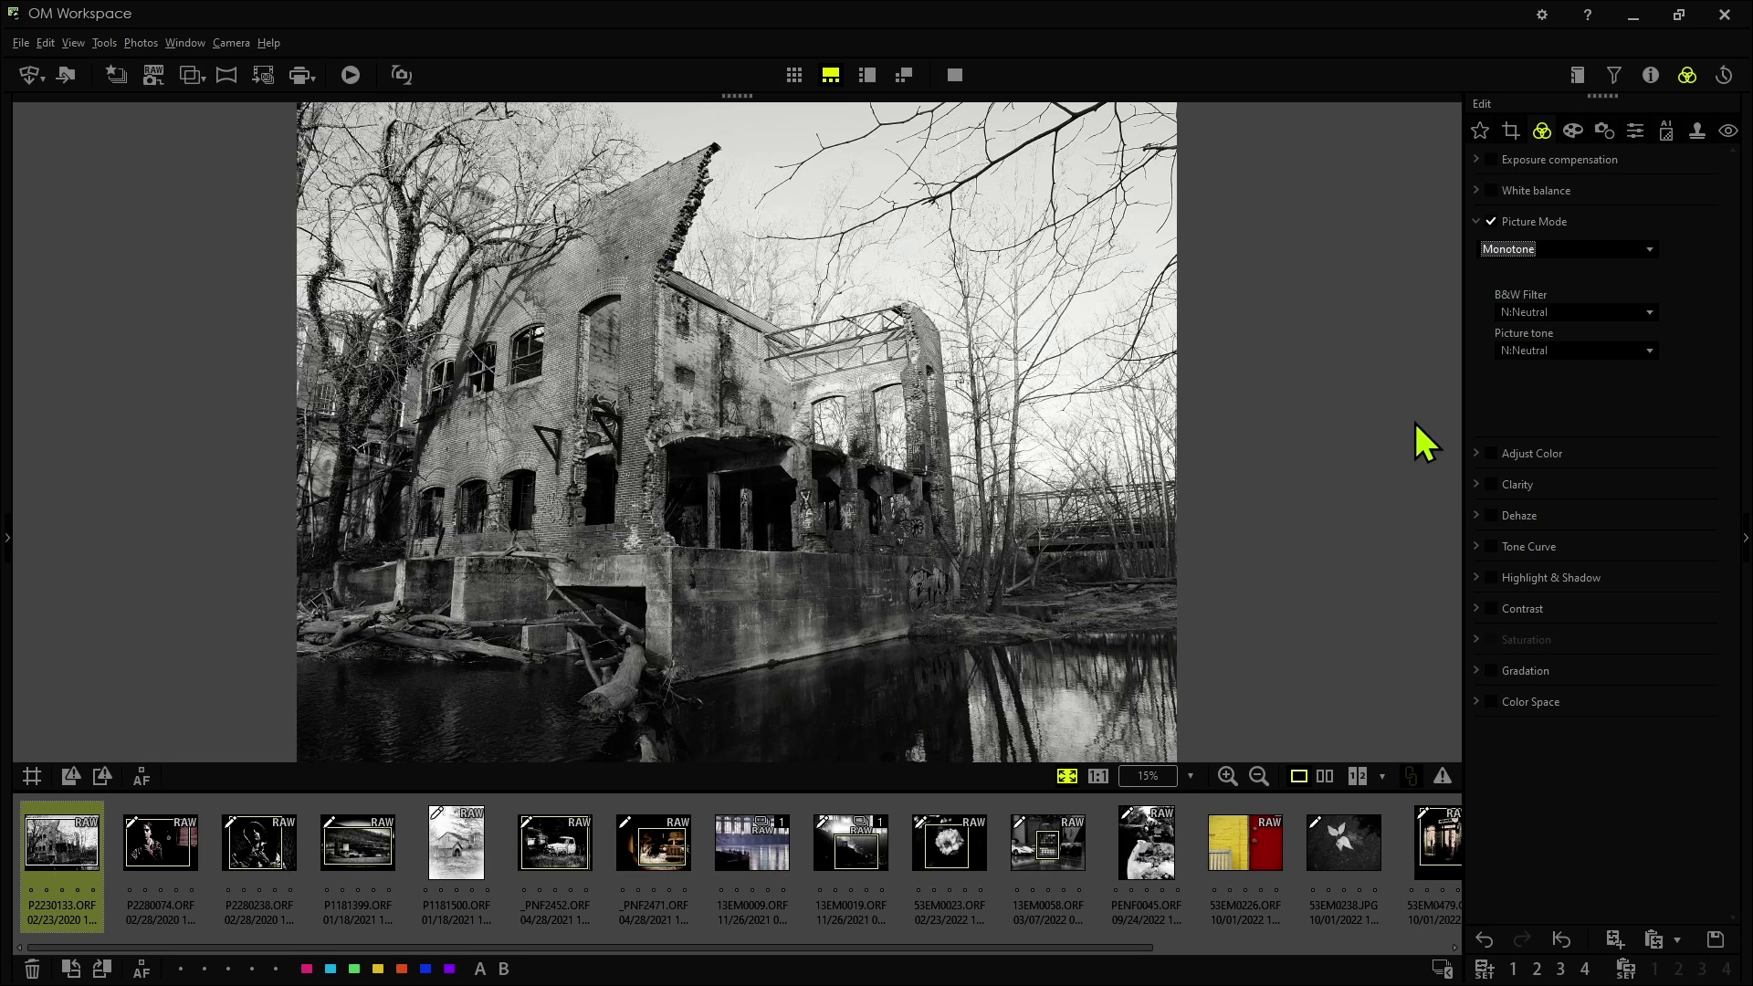
pyautogui.click(1530, 315)
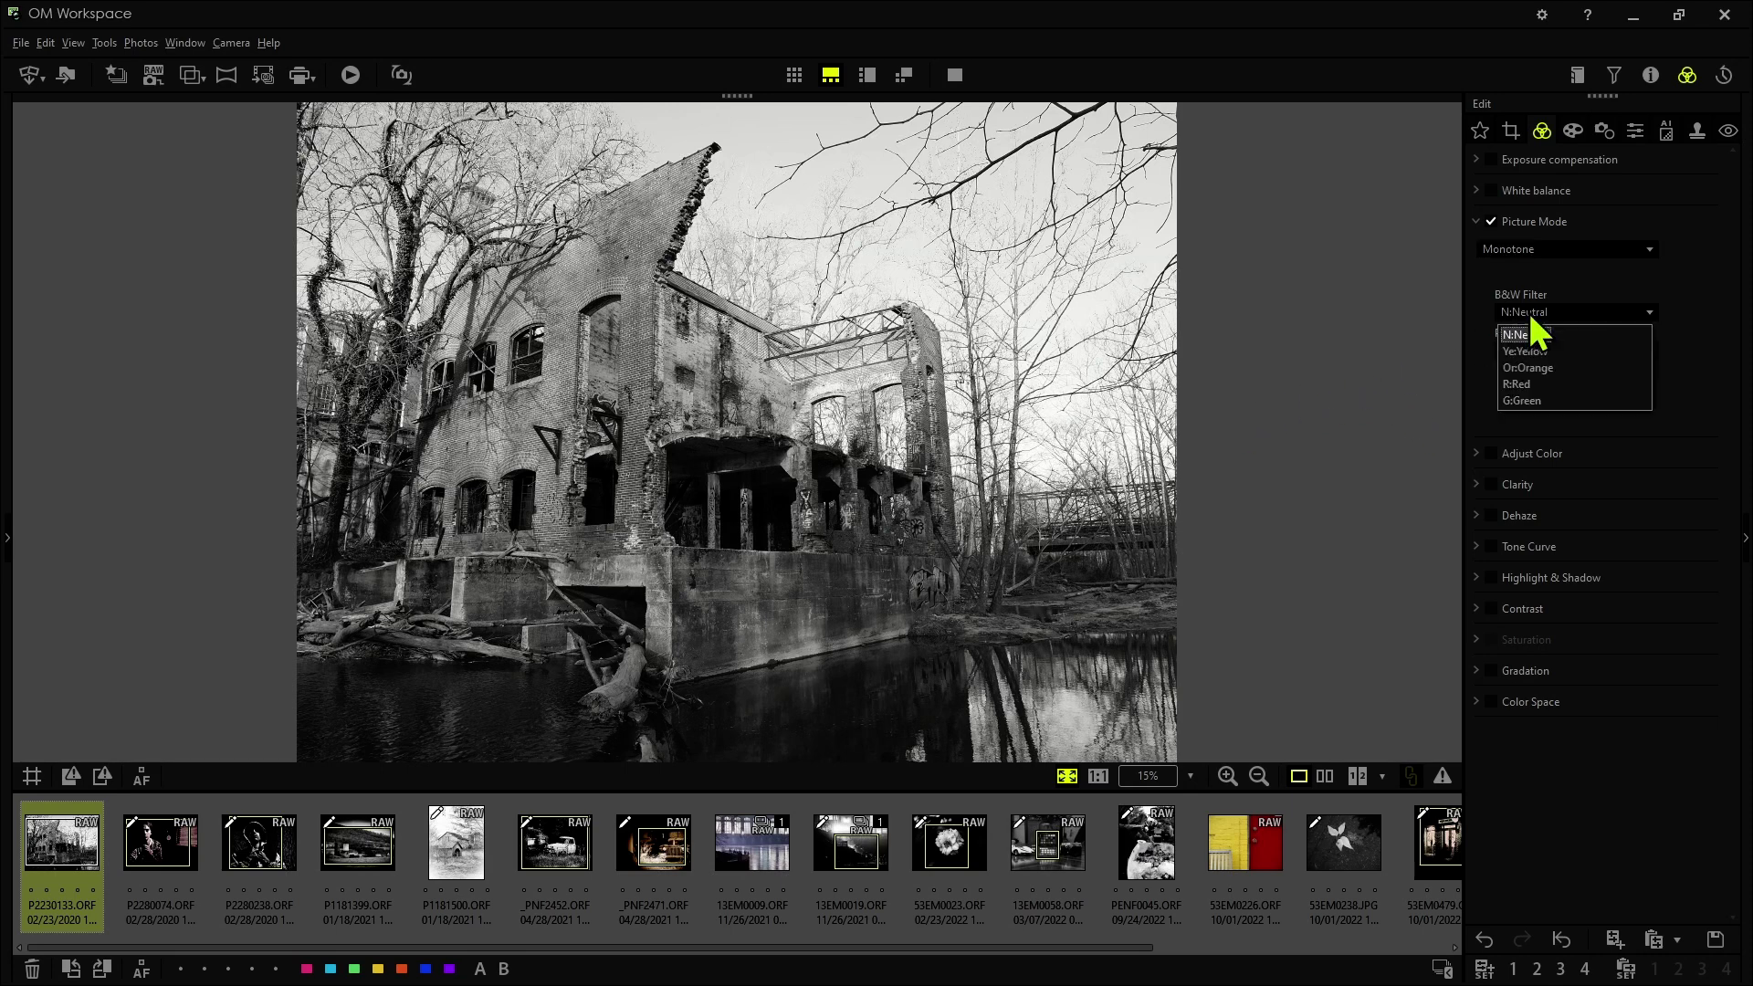
pyautogui.click(1518, 384)
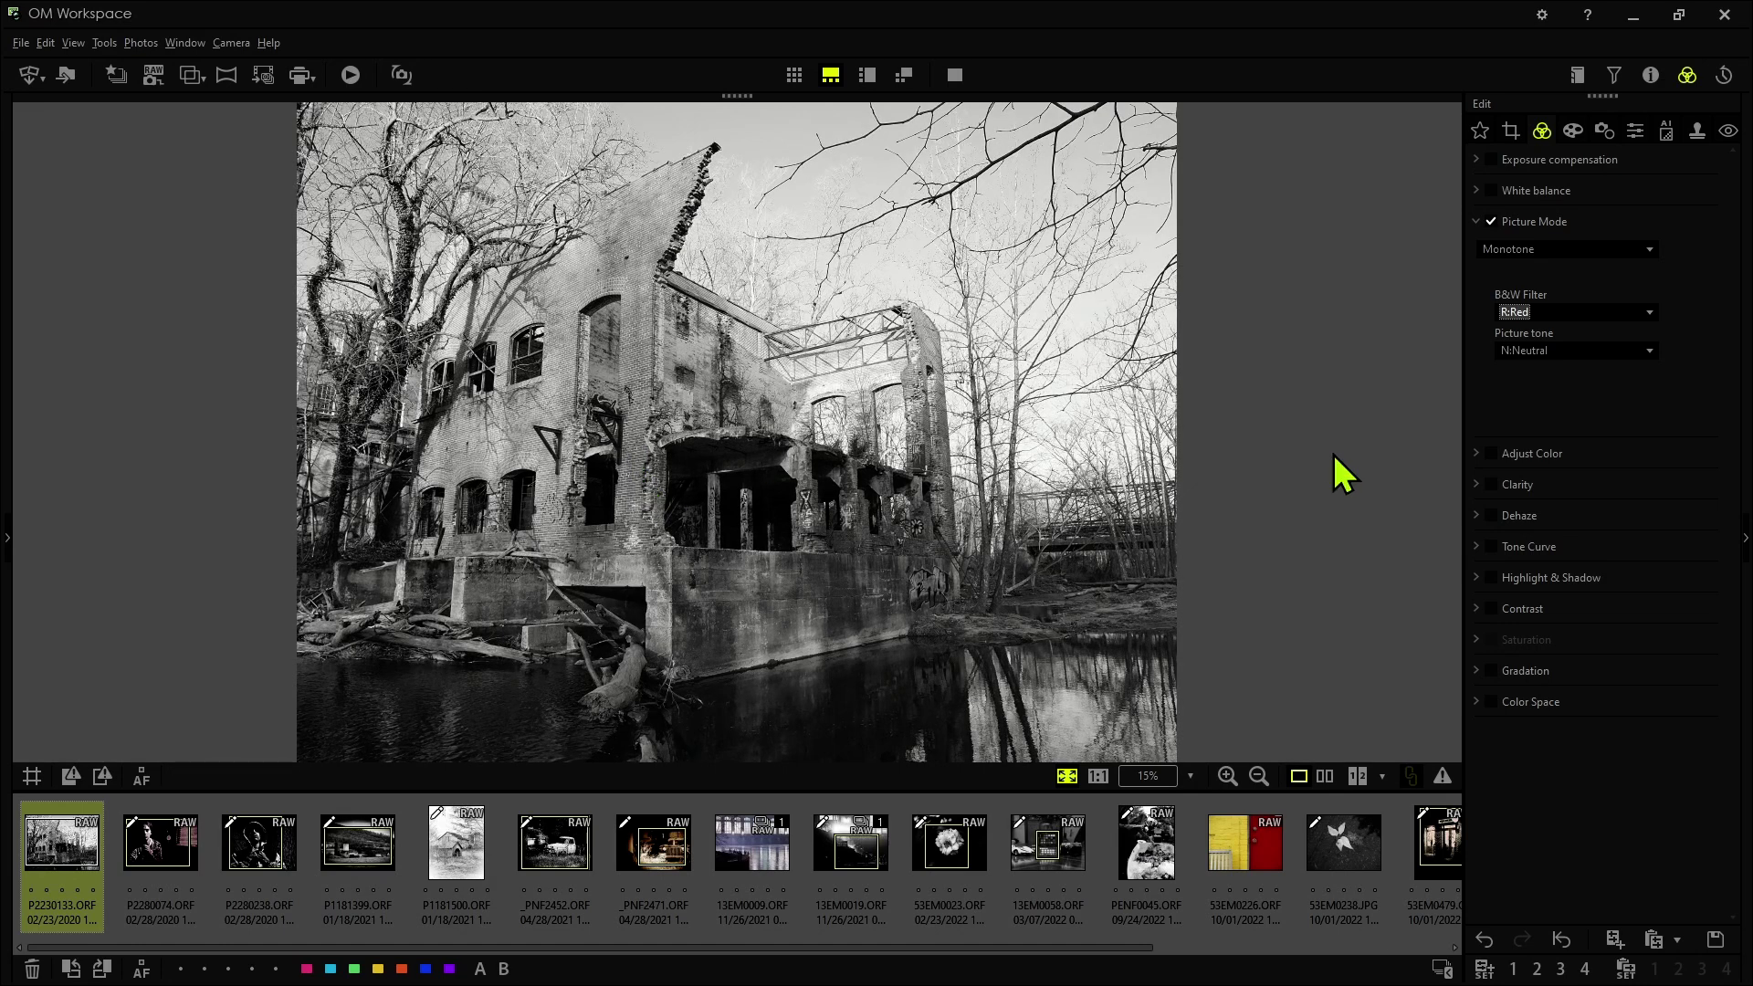
# - Raise the mill photo's Clarity to 48 and its Dehaze to 68
pyautogui.click(1559, 490)
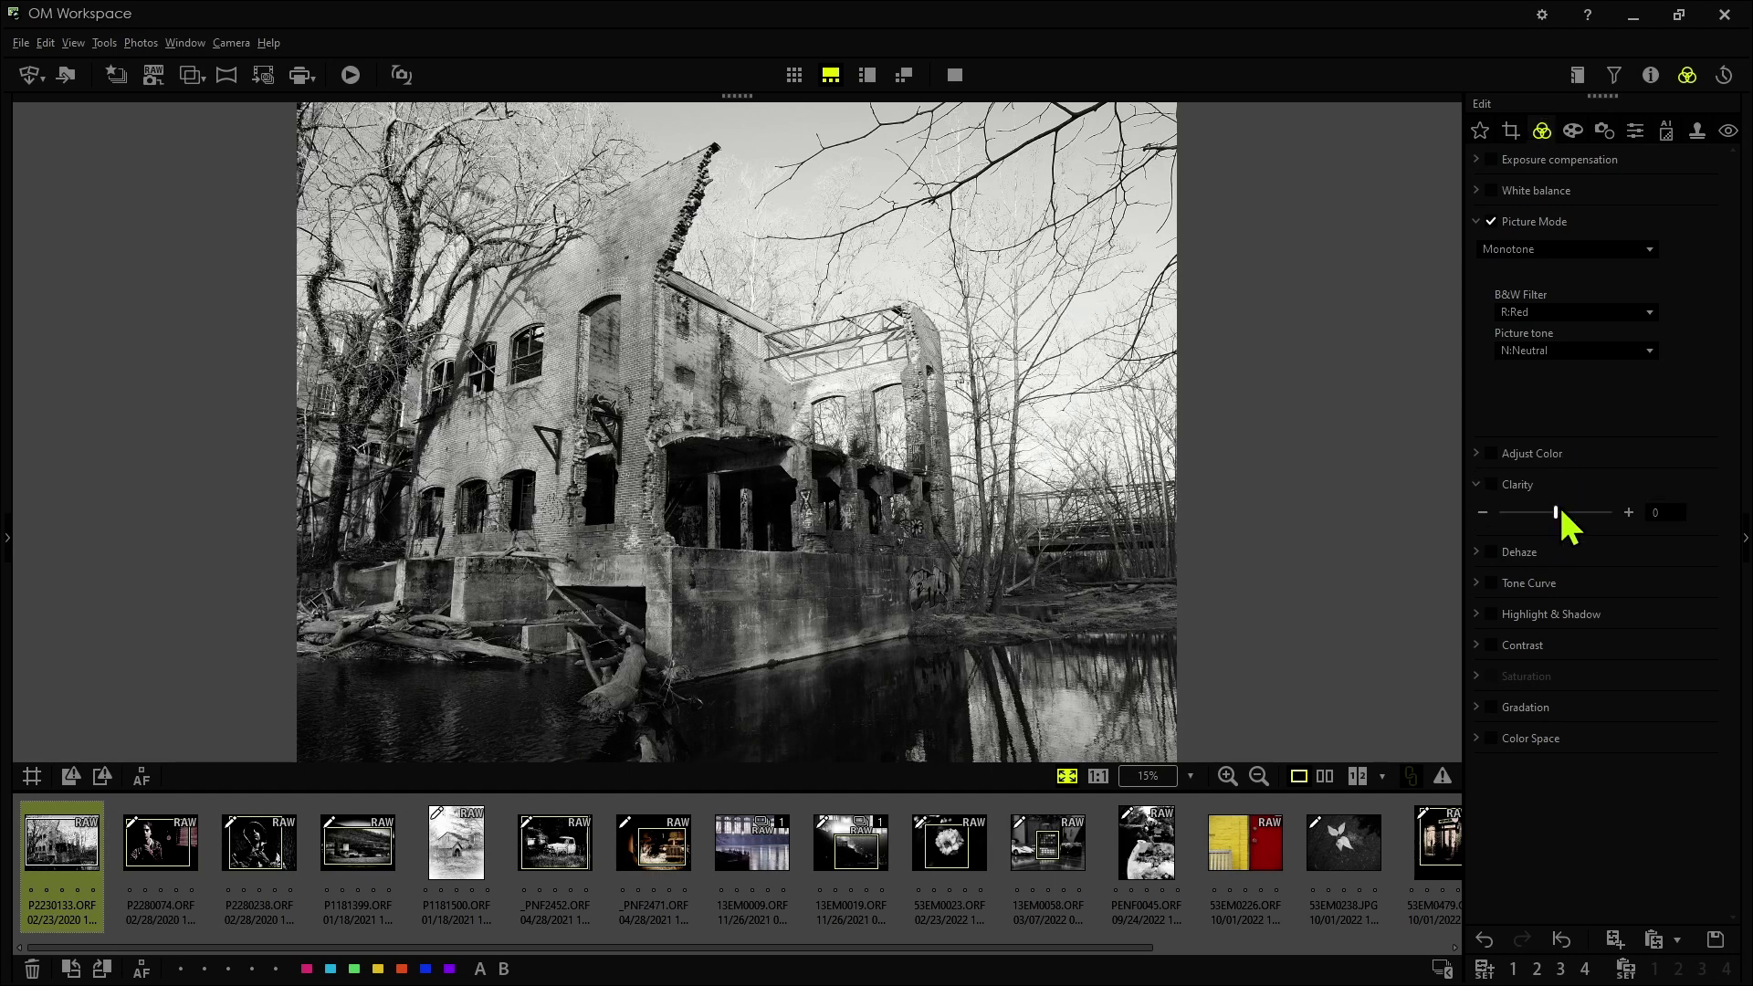
pyautogui.moveTo(1558, 510); pyautogui.dragTo(1585, 515)
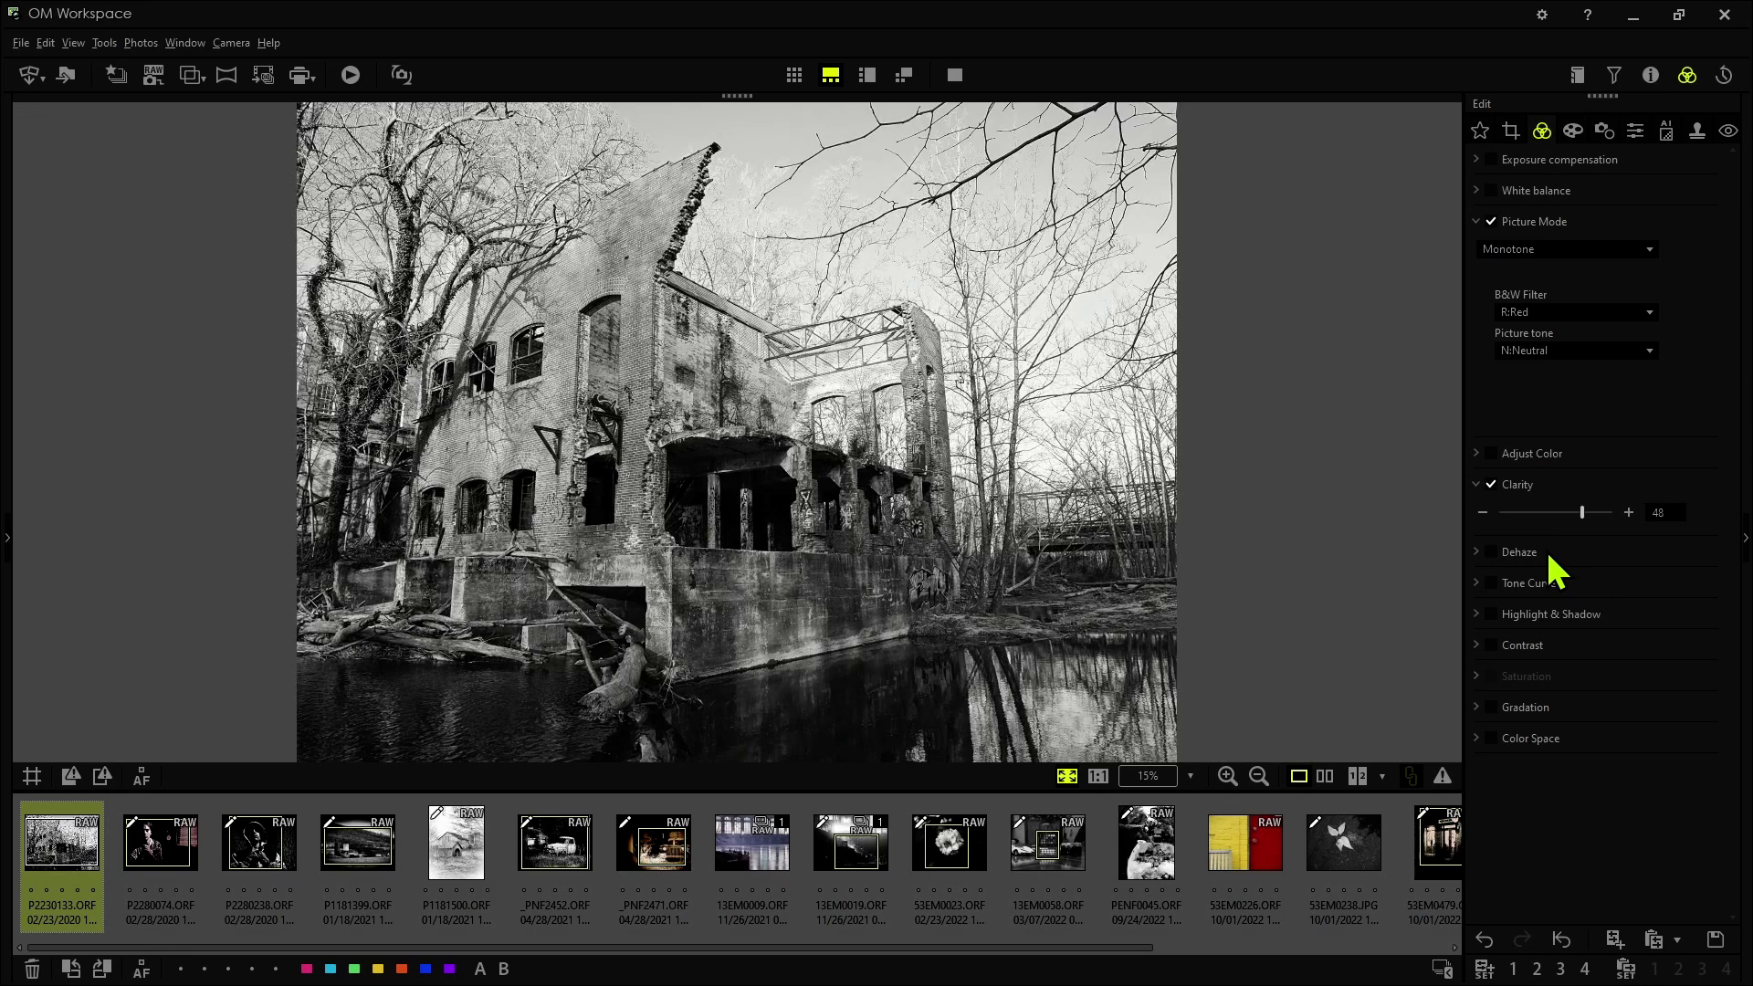
pyautogui.click(1550, 557)
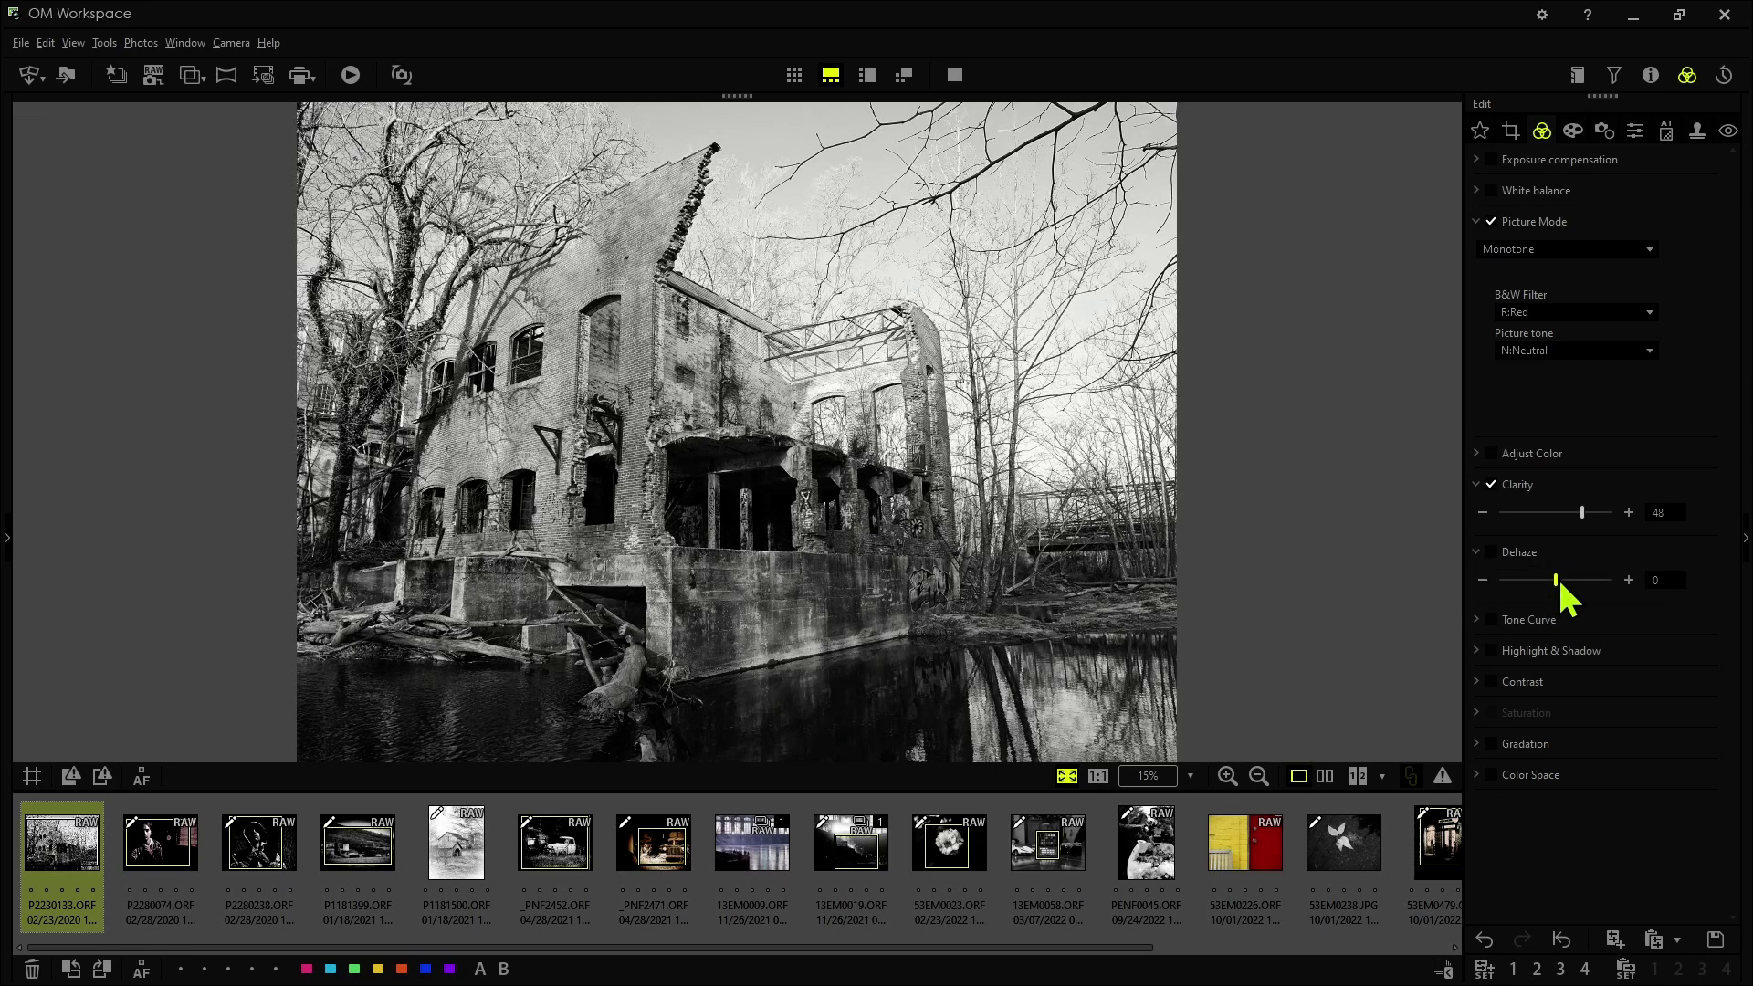
pyautogui.moveTo(1559, 581); pyautogui.dragTo(1587, 581)
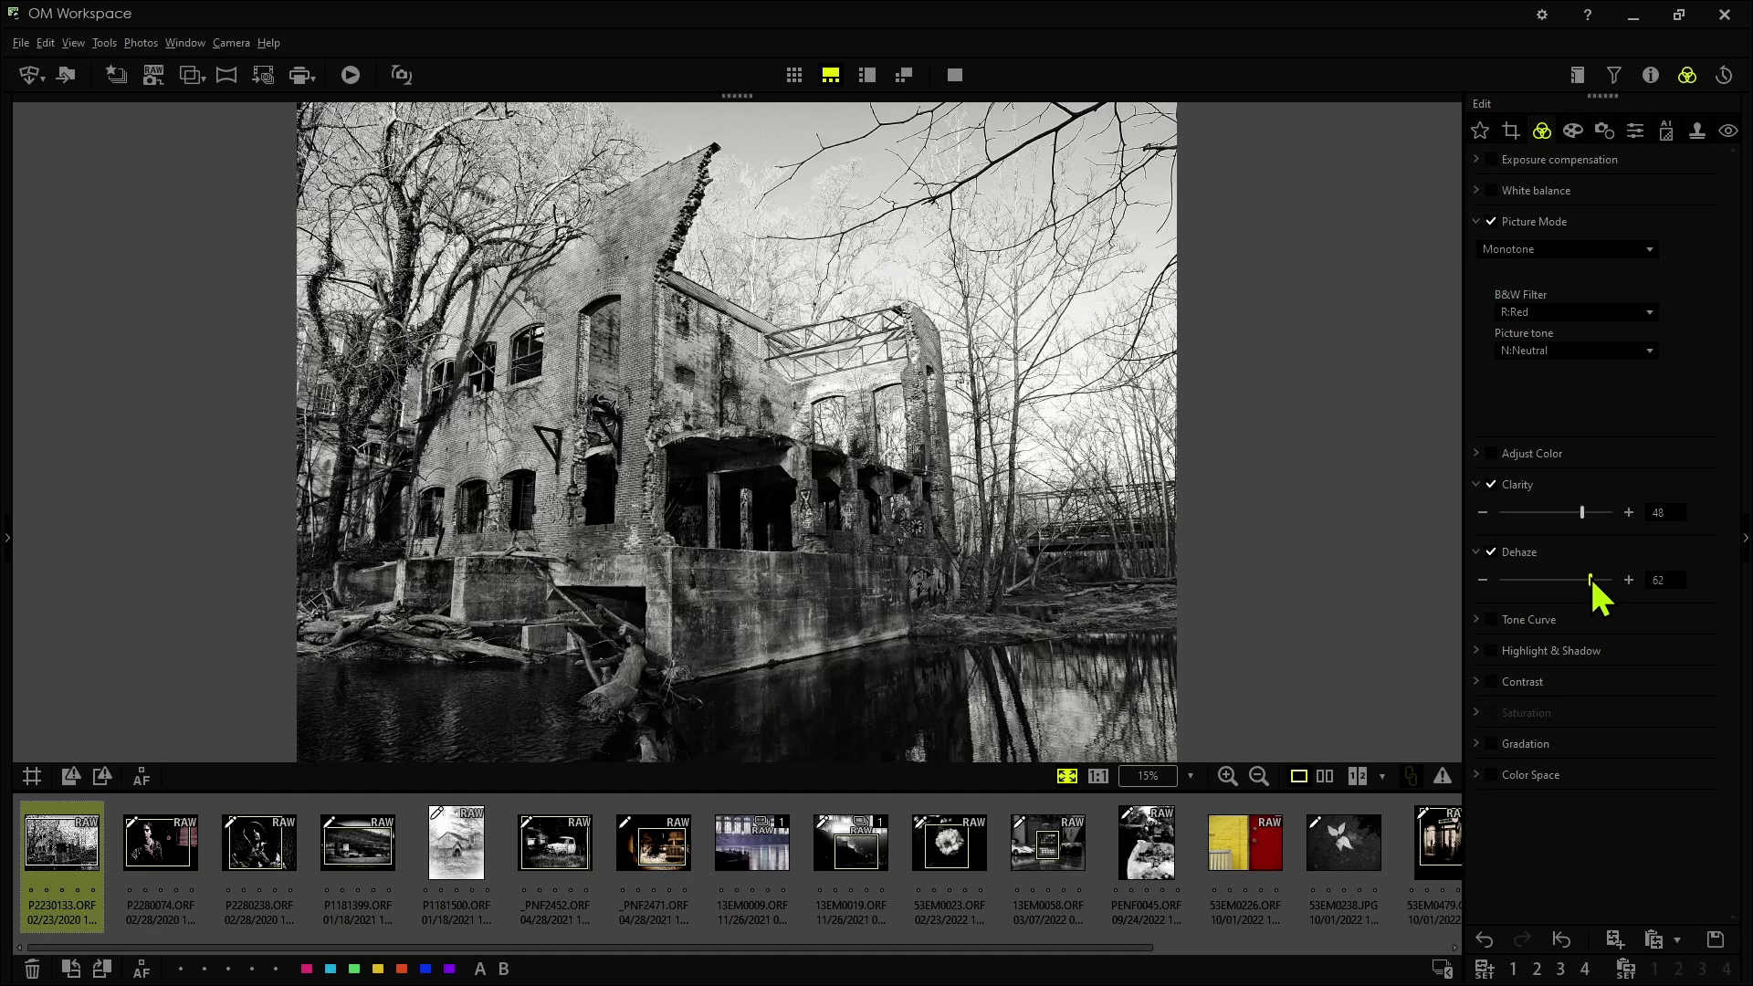
pyautogui.moveTo(1591, 578); pyautogui.dragTo(1594, 575)
# - Bend the RGB tone curve, pulling a lower point down for shadows and lifting the highlights
pyautogui.click(1567, 619)
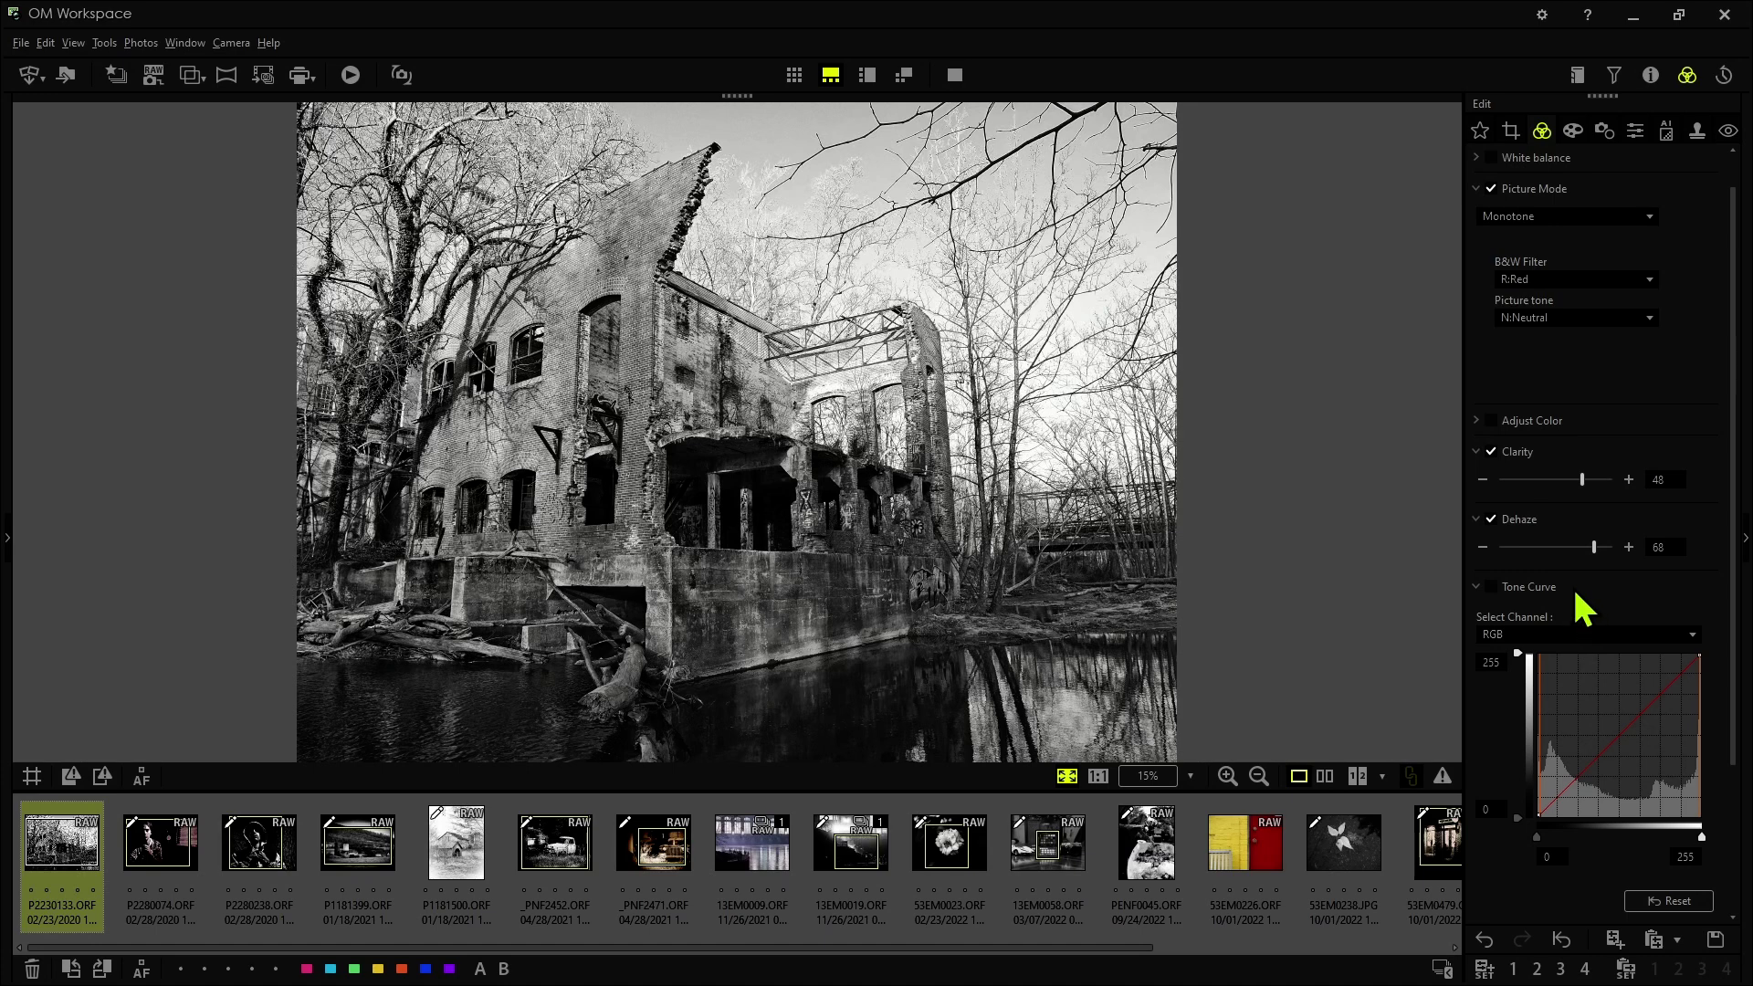
pyautogui.scroll(-2, 1488, 675)
pyautogui.scroll(-1, 1488, 691)
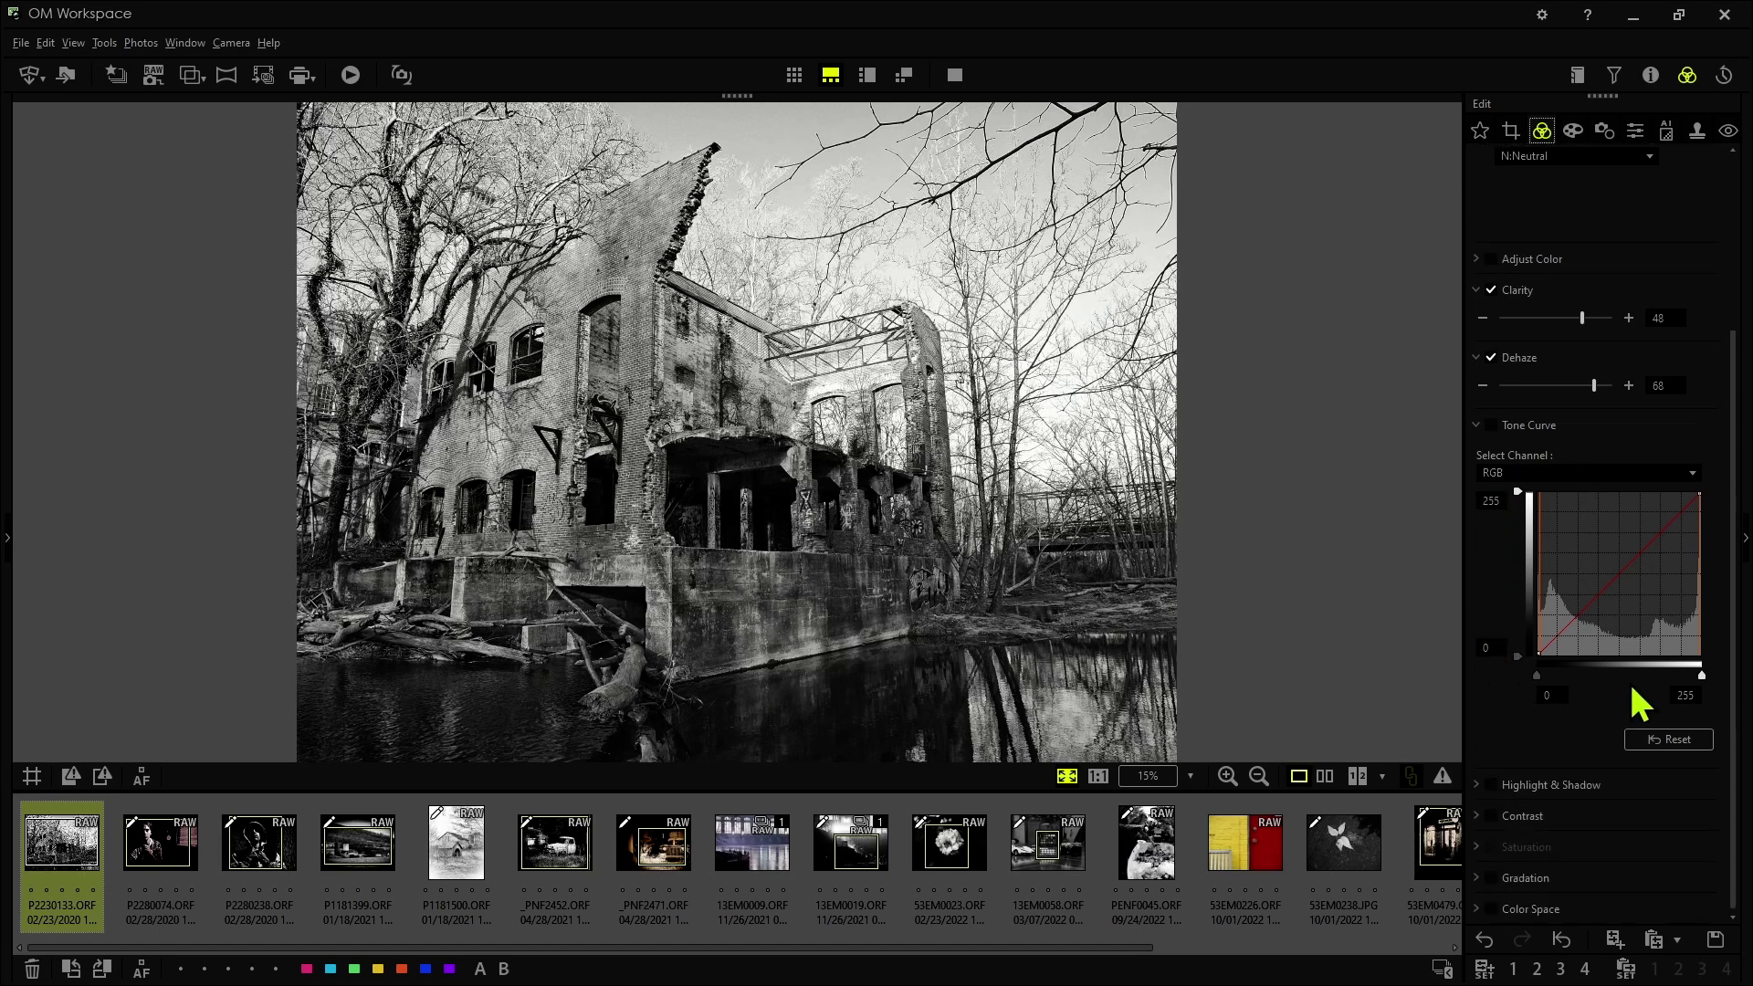
pyautogui.click(1565, 628)
pyautogui.moveTo(1564, 627); pyautogui.dragTo(1577, 646)
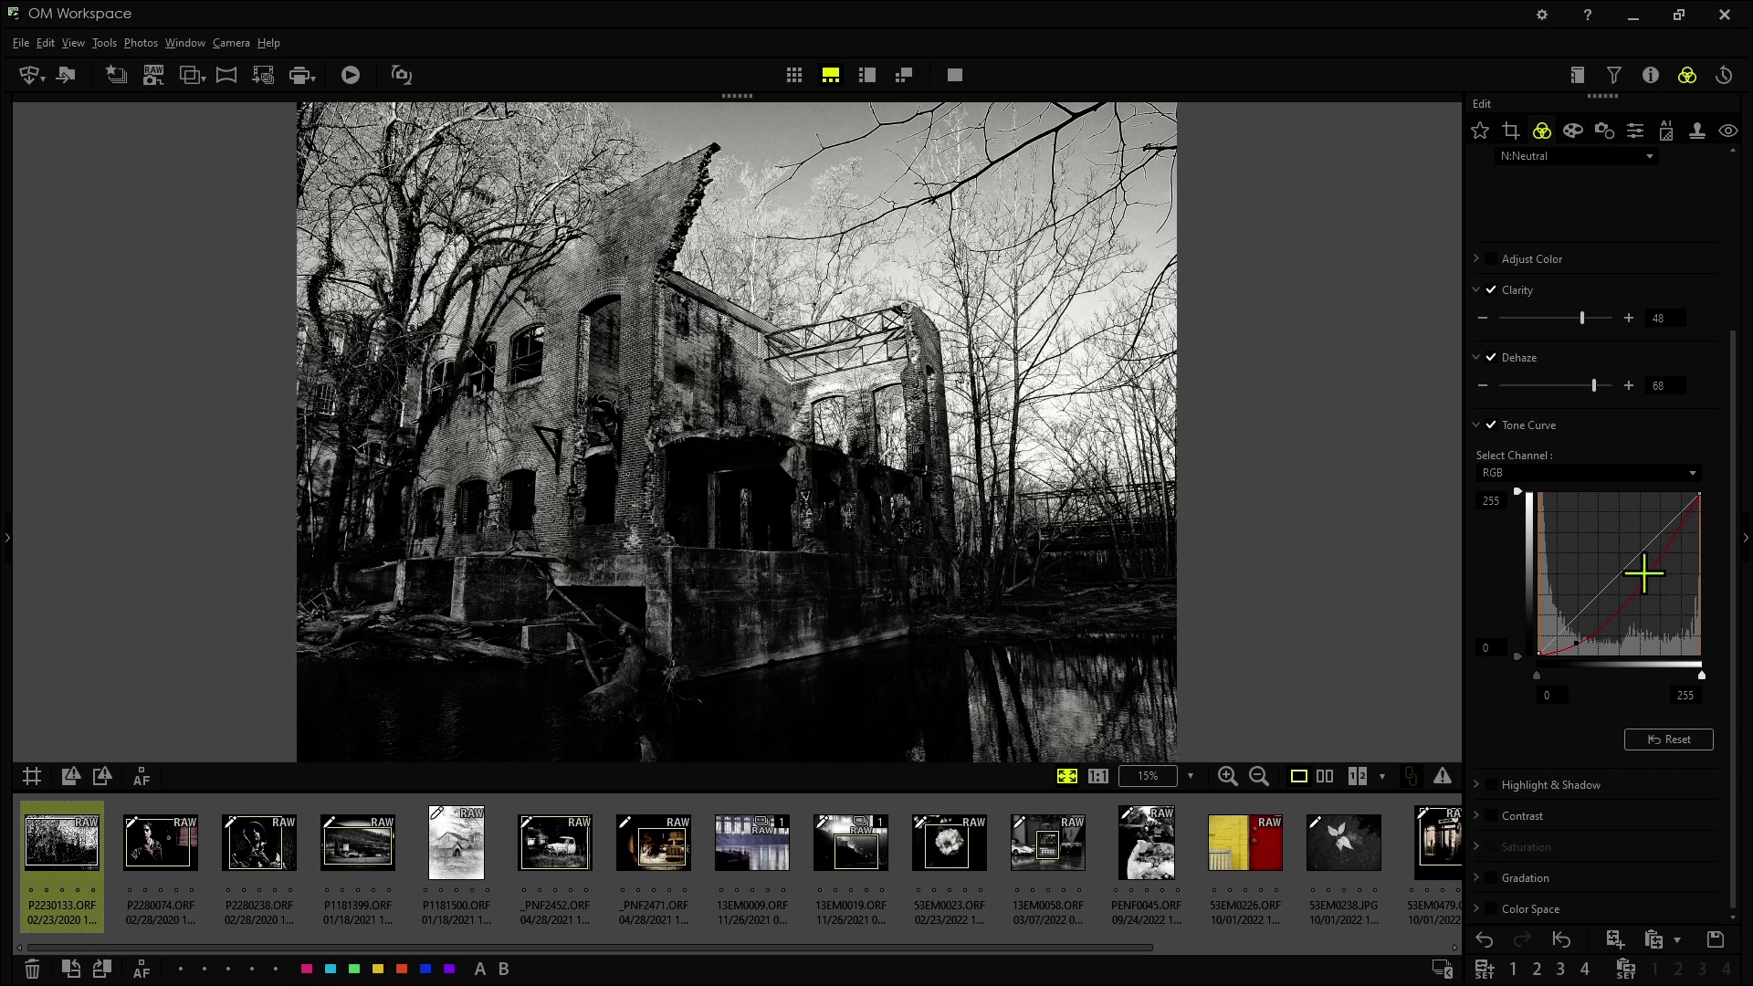
pyautogui.moveTo(1643, 574); pyautogui.dragTo(1642, 535)
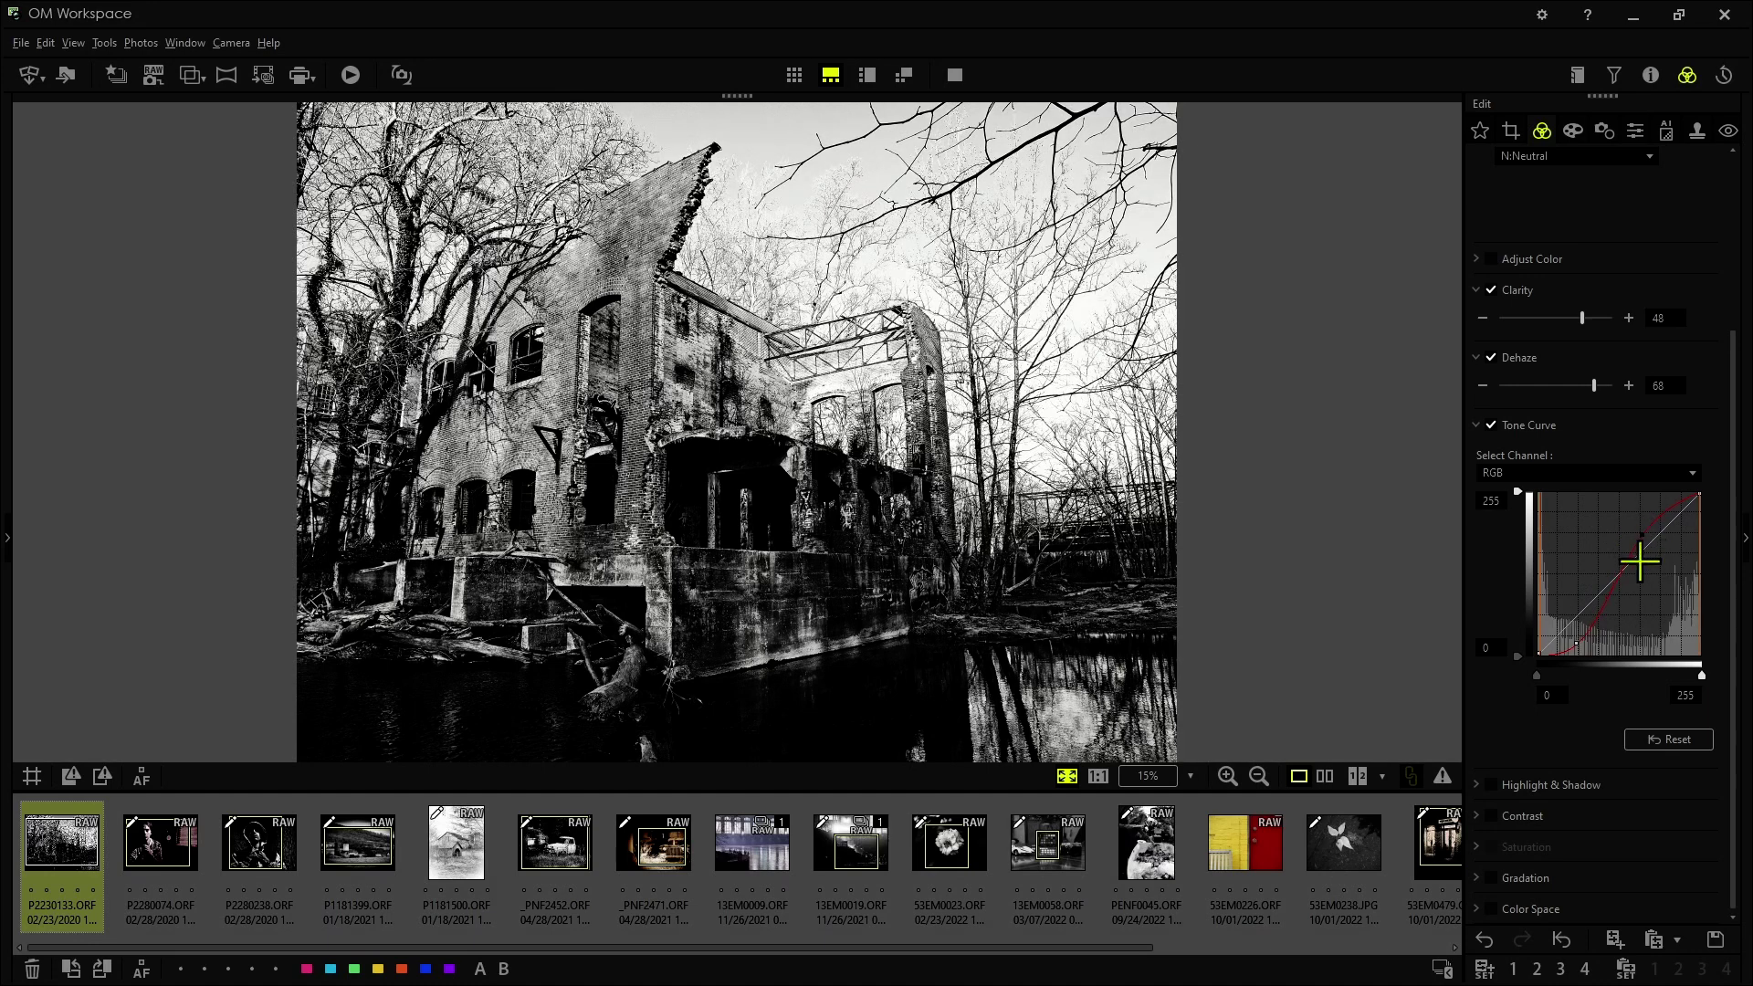
pyautogui.click(1577, 640)
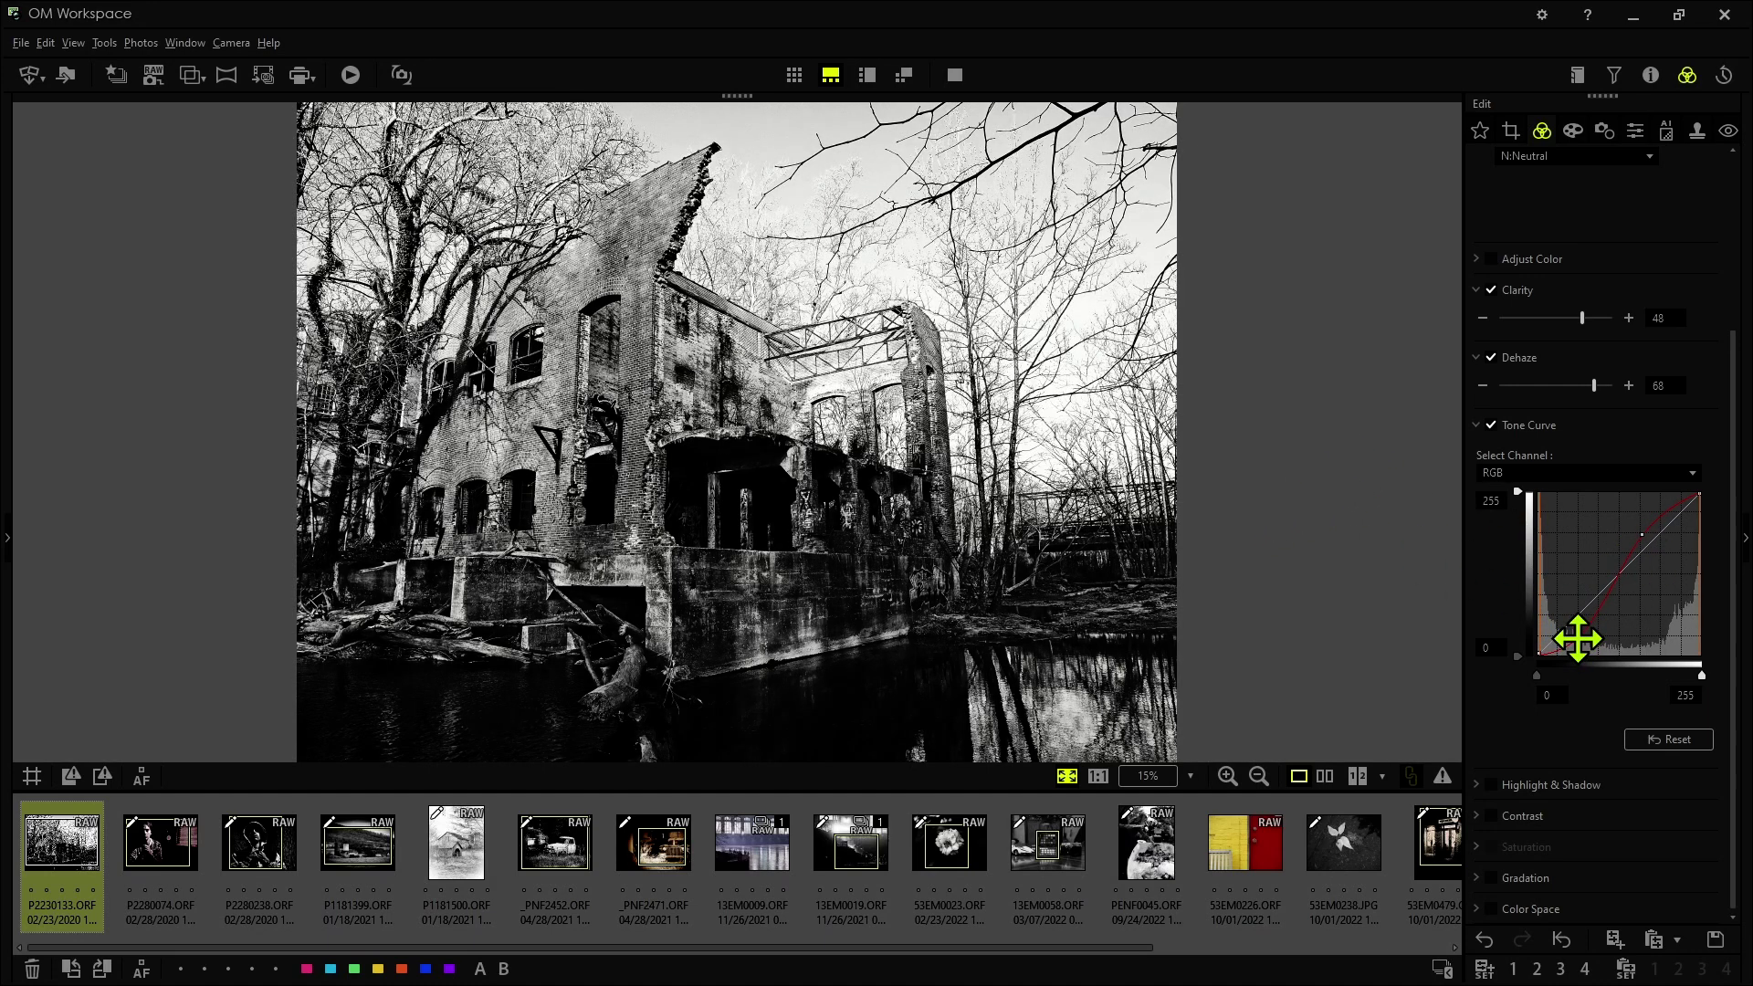
pyautogui.moveTo(1577, 640); pyautogui.dragTo(1567, 644)
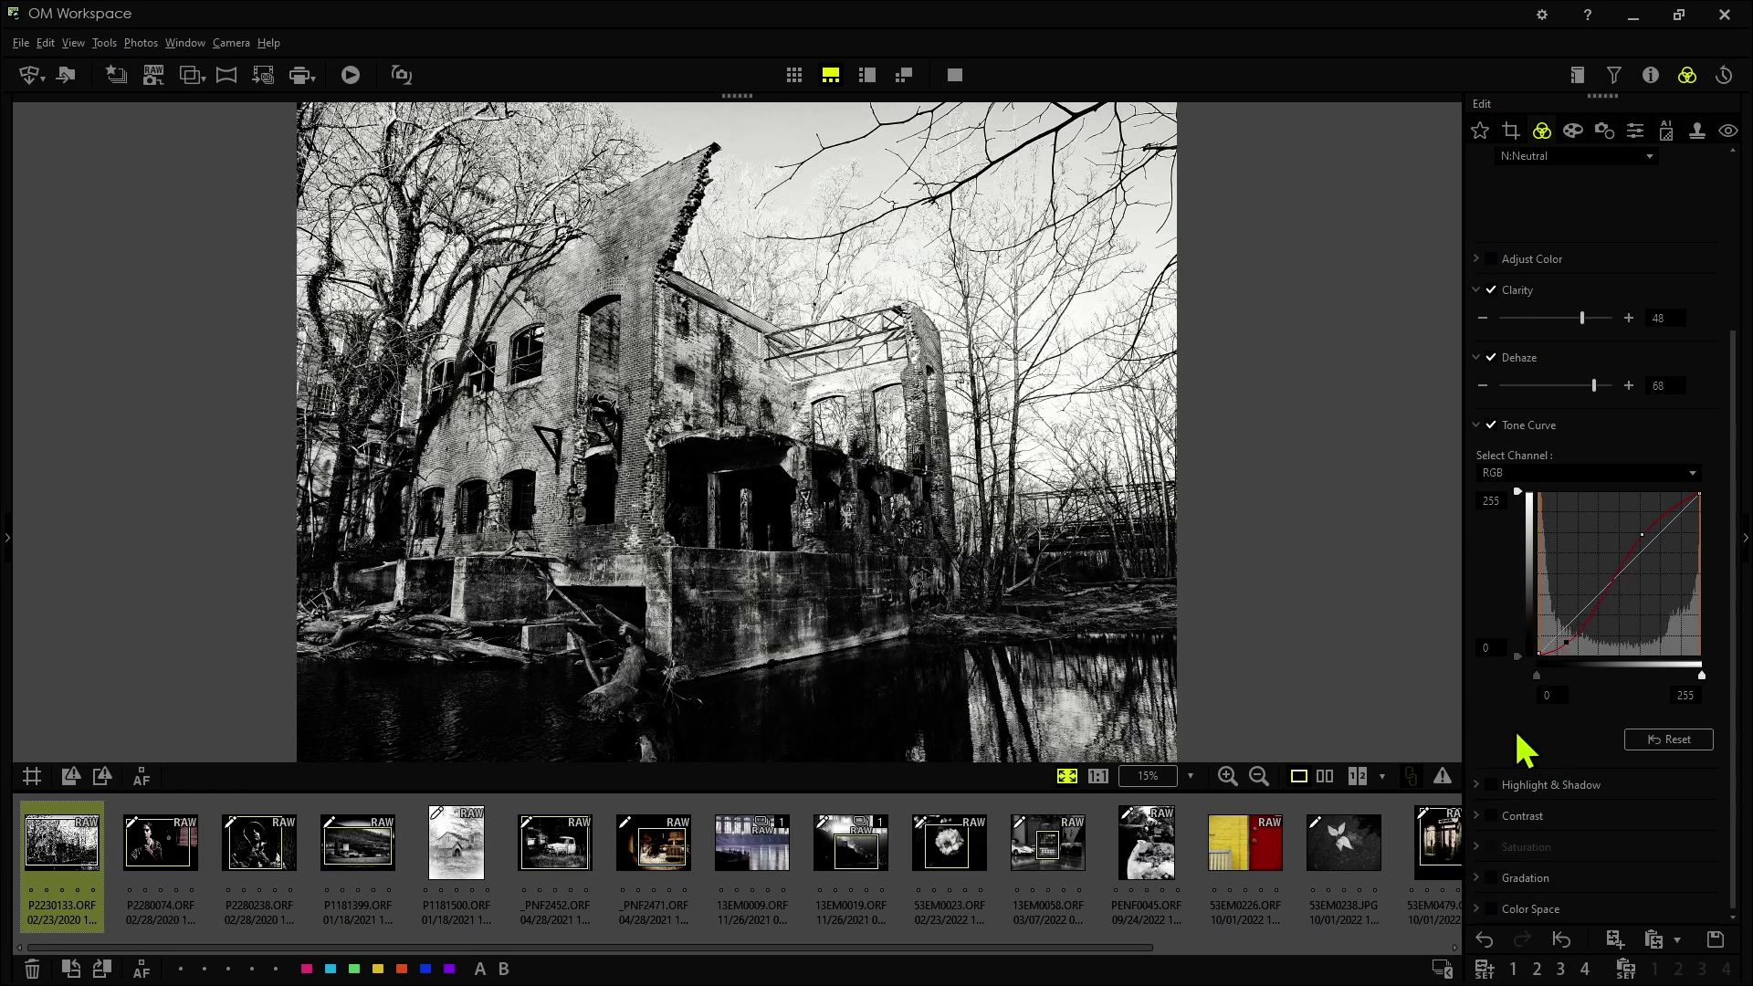
pyautogui.click(1586, 818)
pyautogui.scroll(-1, 1582, 867)
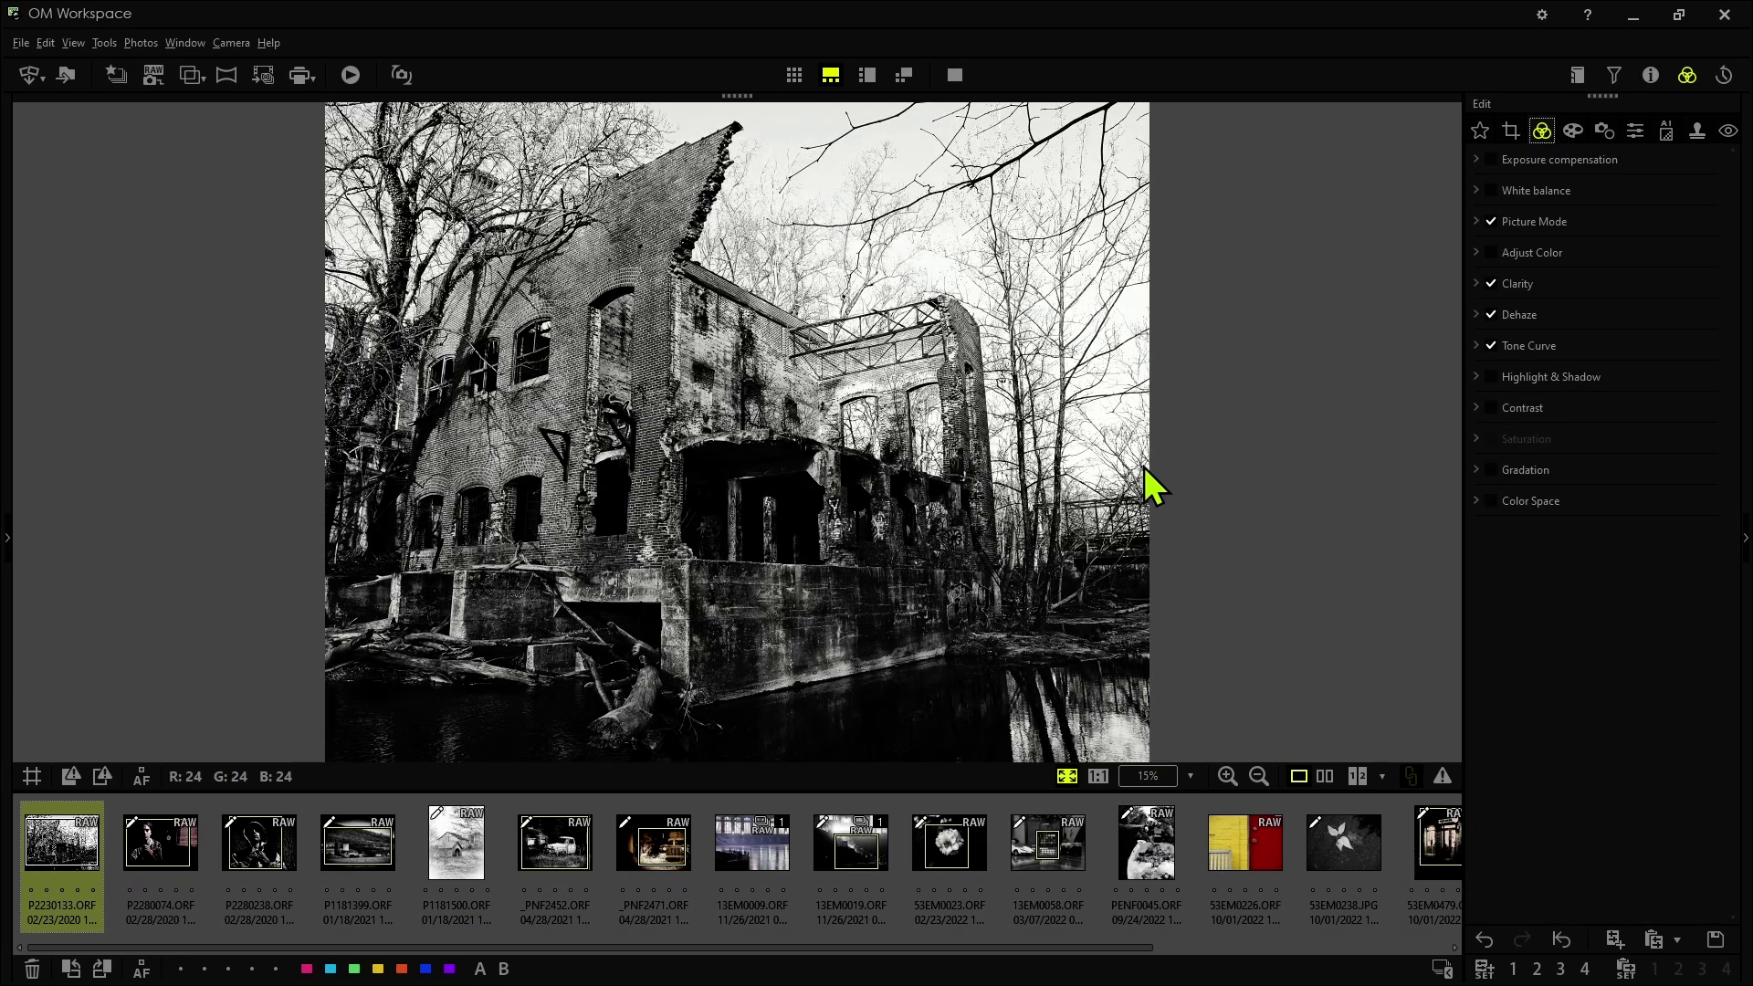
# - Apply the Vintage III art filter to the mill photo and bring up its Effect options
pyautogui.click(1572, 132)
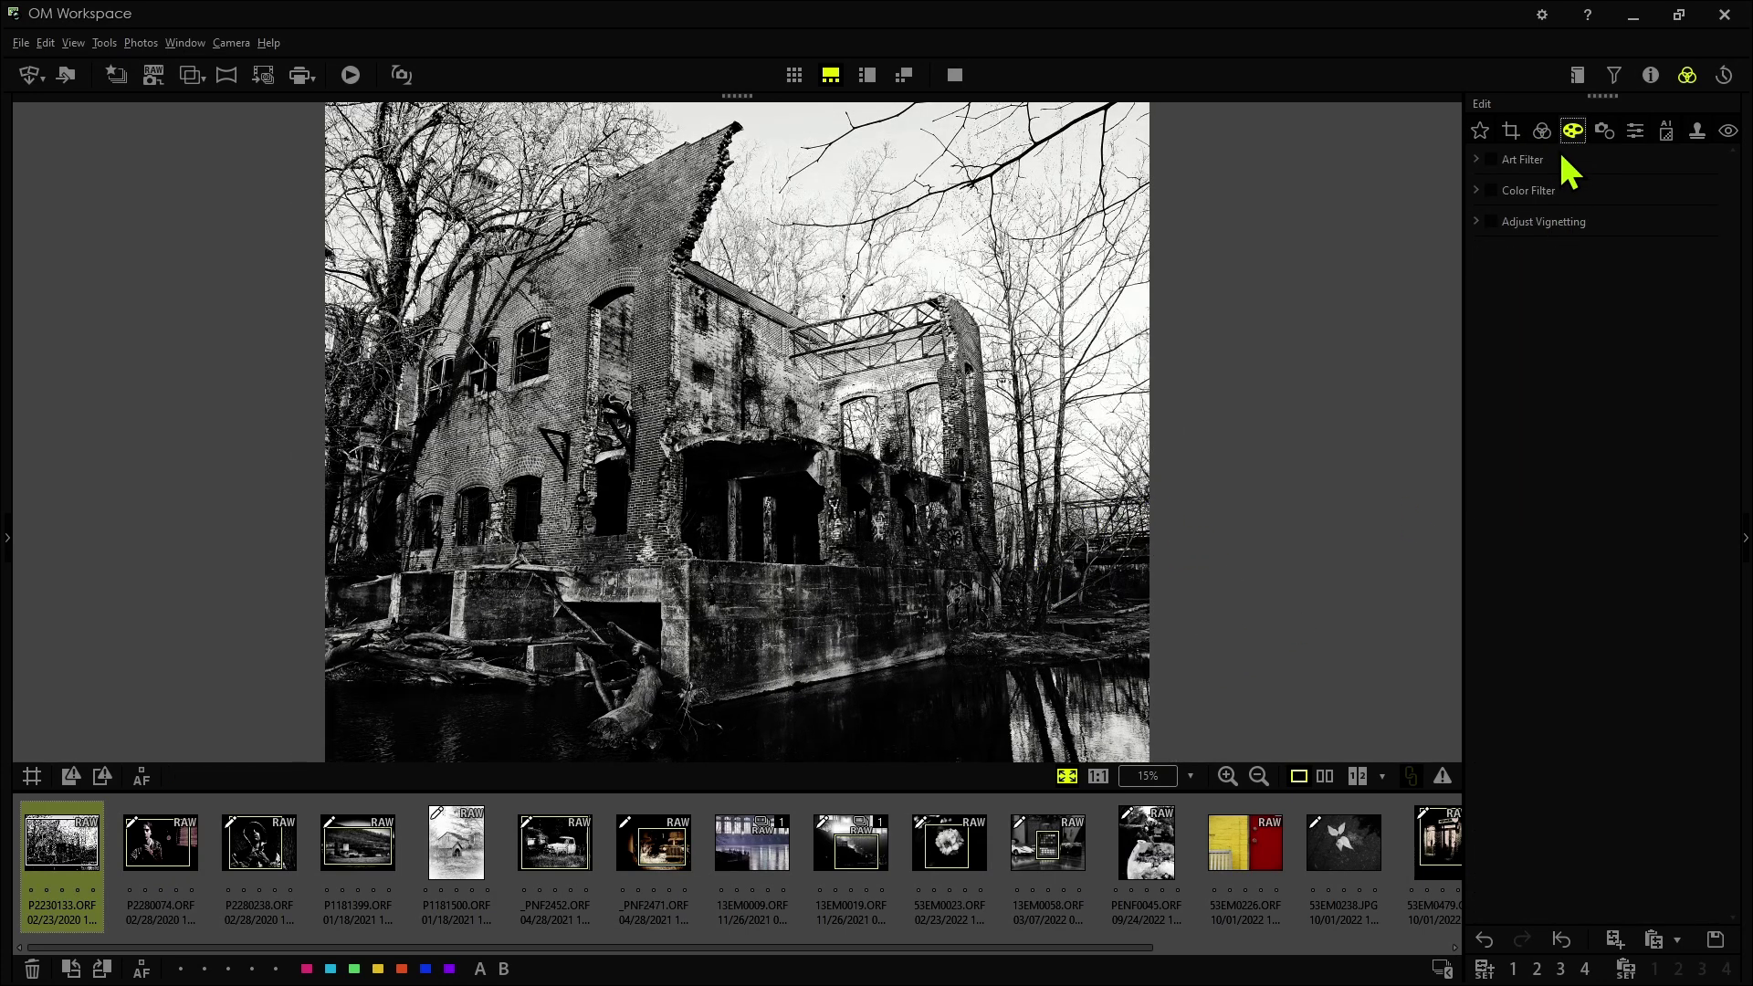
pyautogui.click(1567, 161)
pyautogui.click(1549, 187)
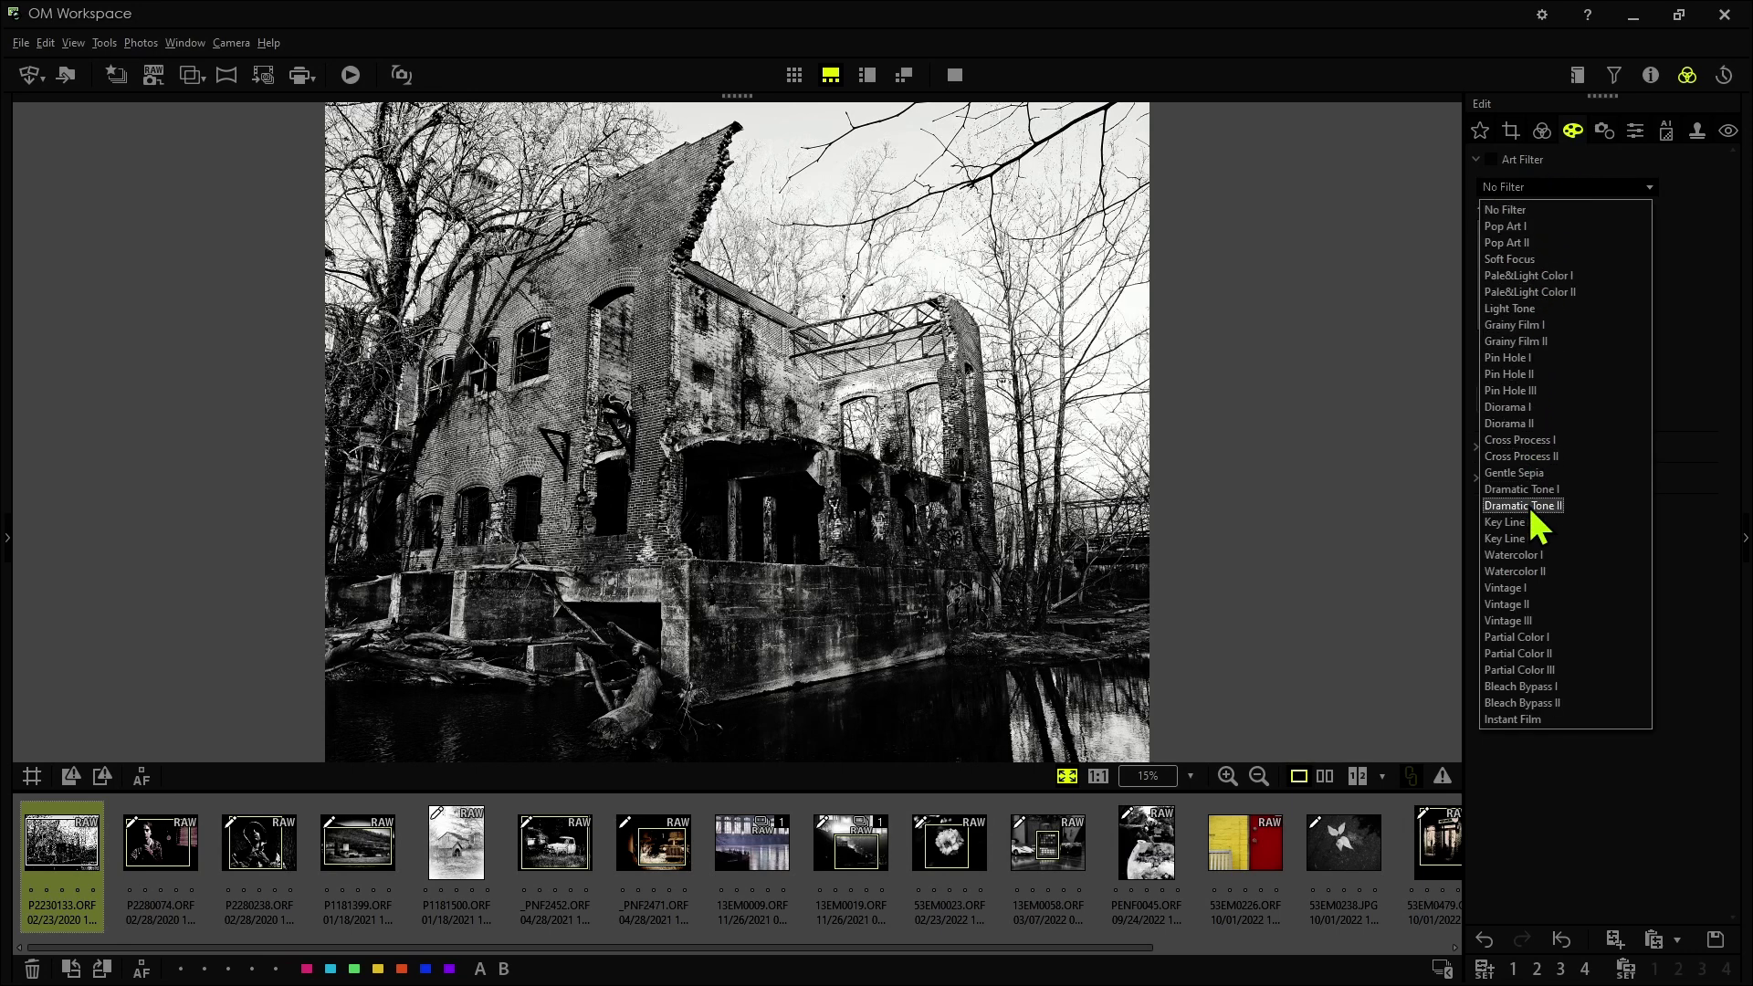
pyautogui.click(1509, 622)
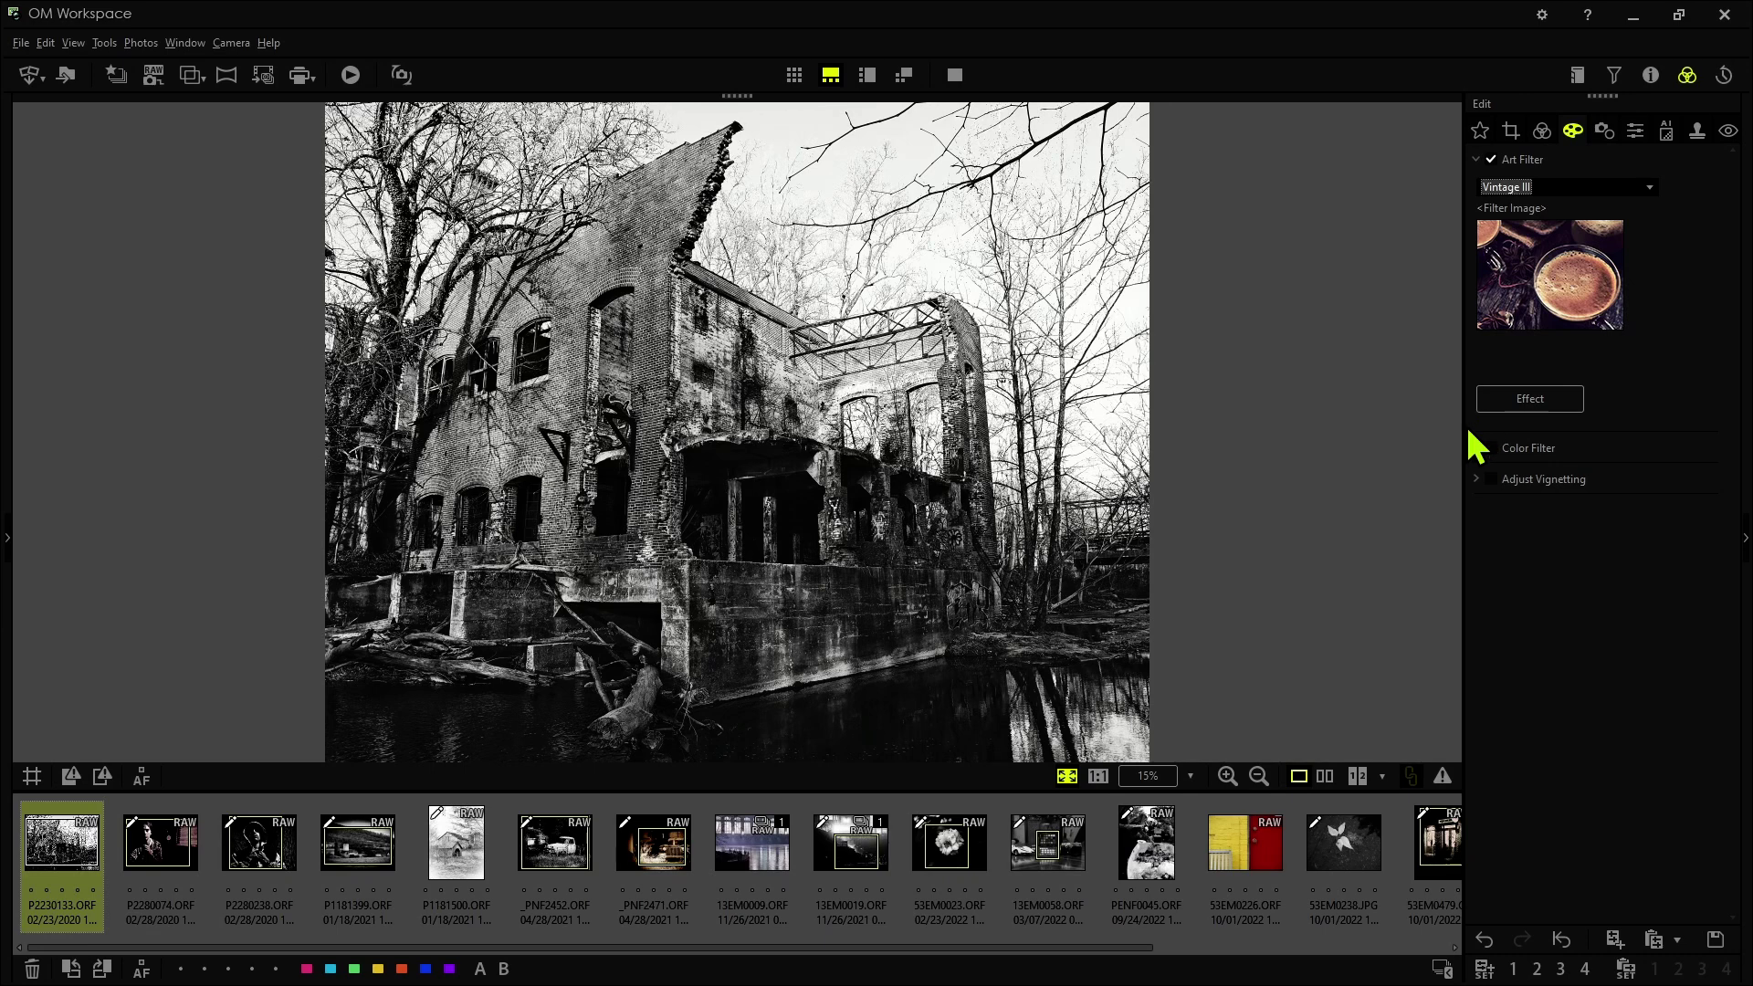
pyautogui.click(1533, 409)
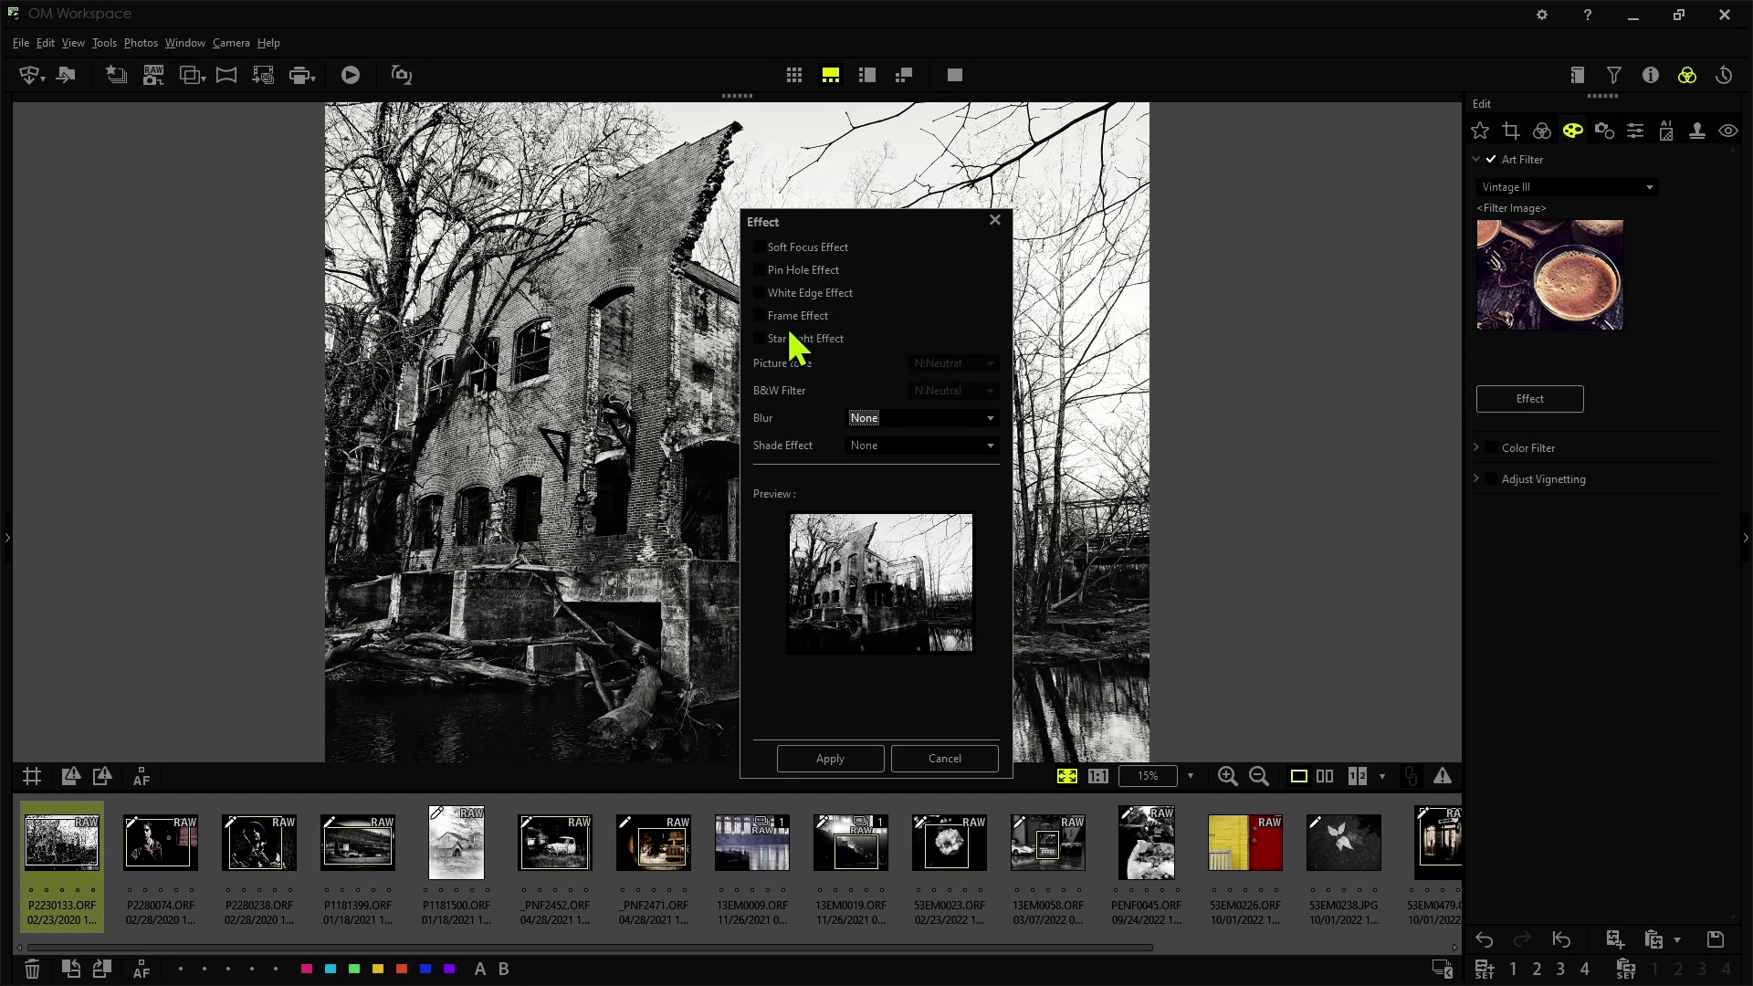
# - Apply Pin Hole and Frame effects with Left and Right blur to the mill photo
pyautogui.click(768, 278)
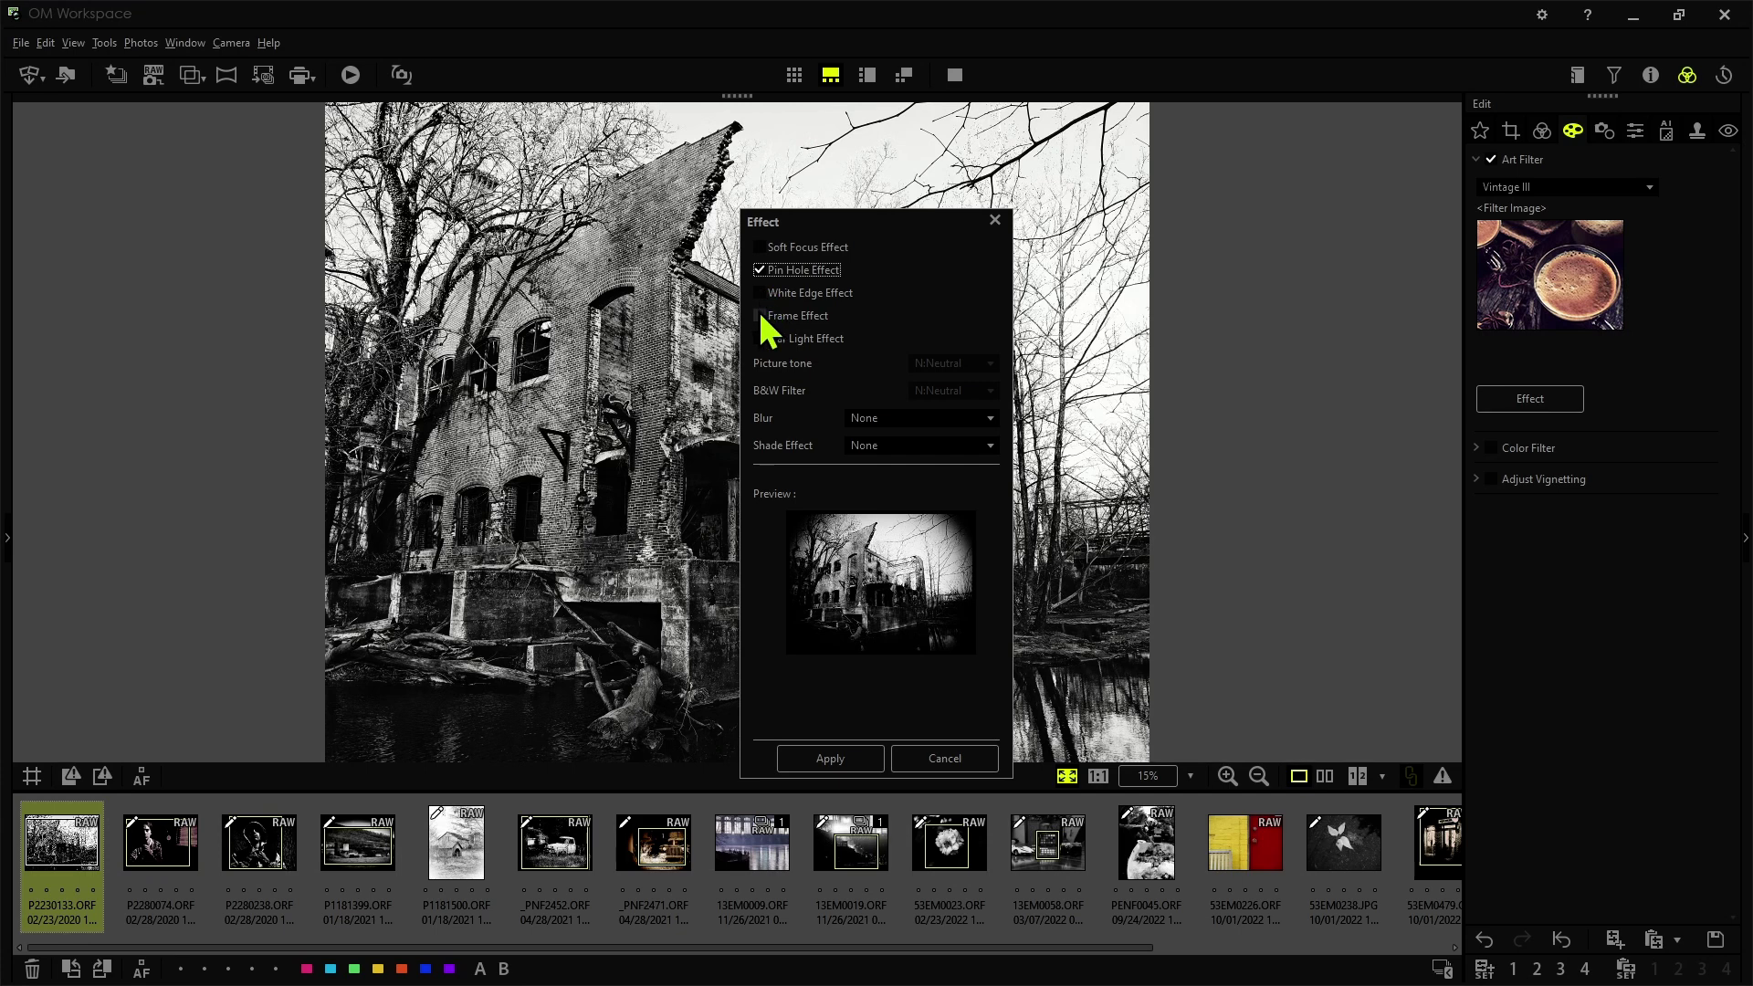
pyautogui.click(762, 324)
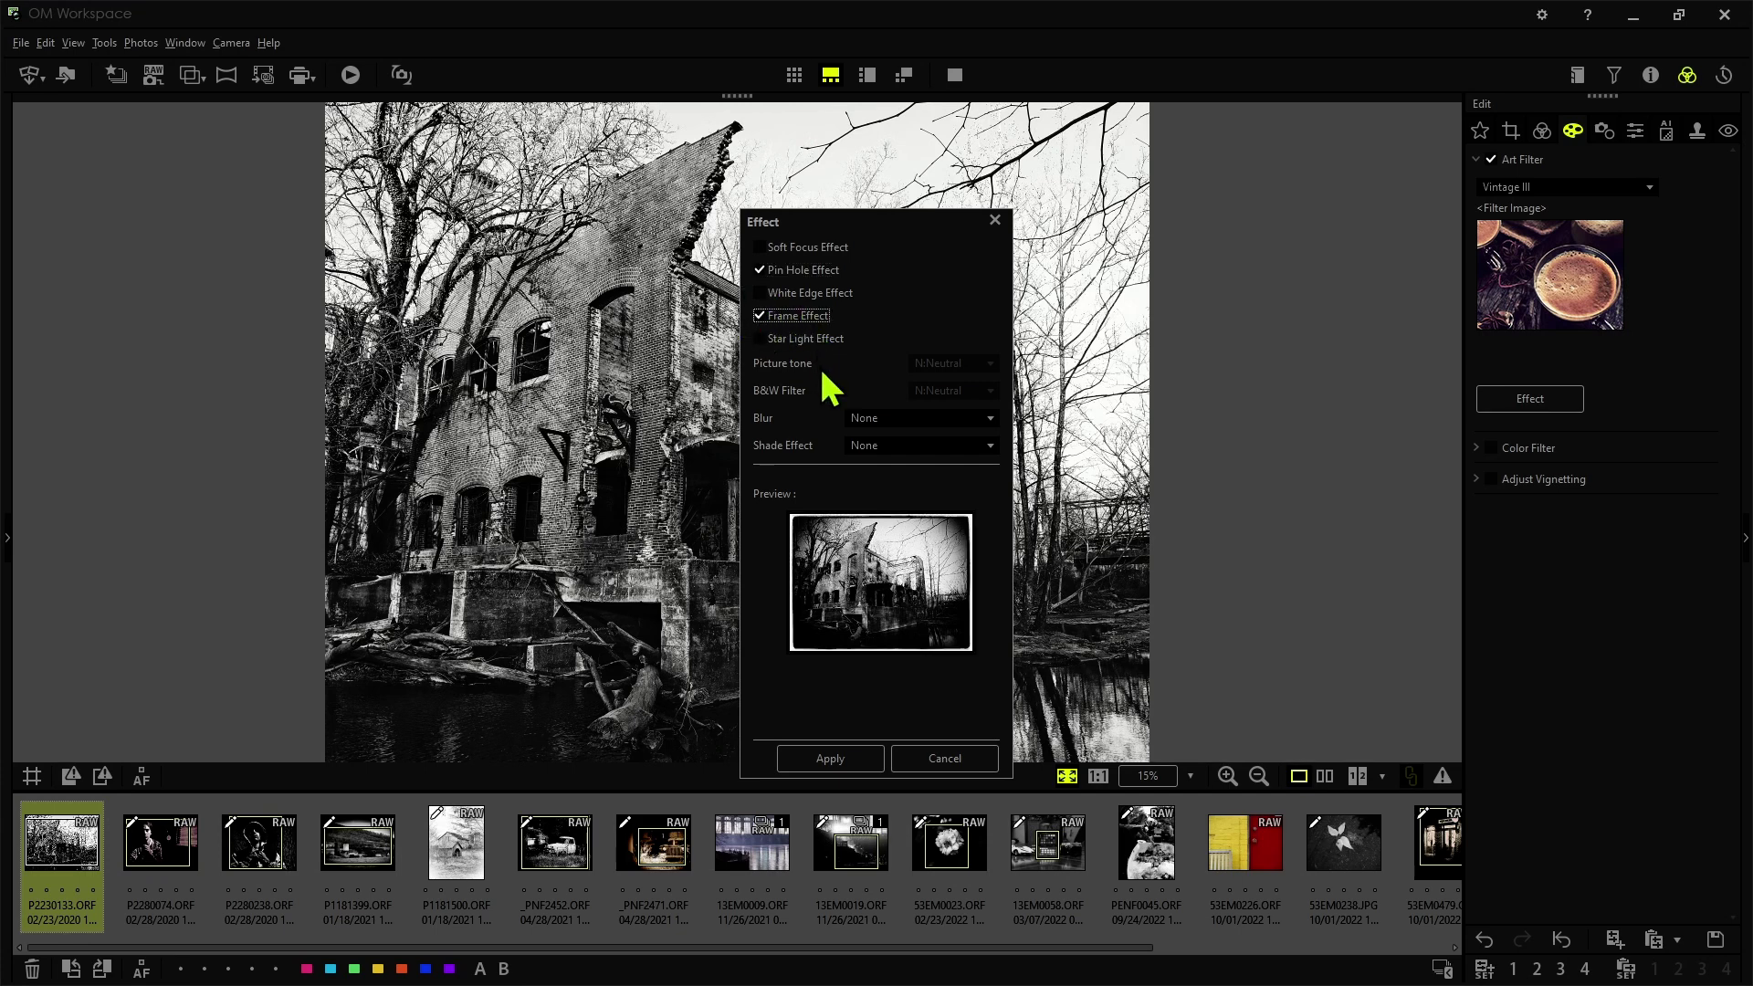
pyautogui.click(890, 416)
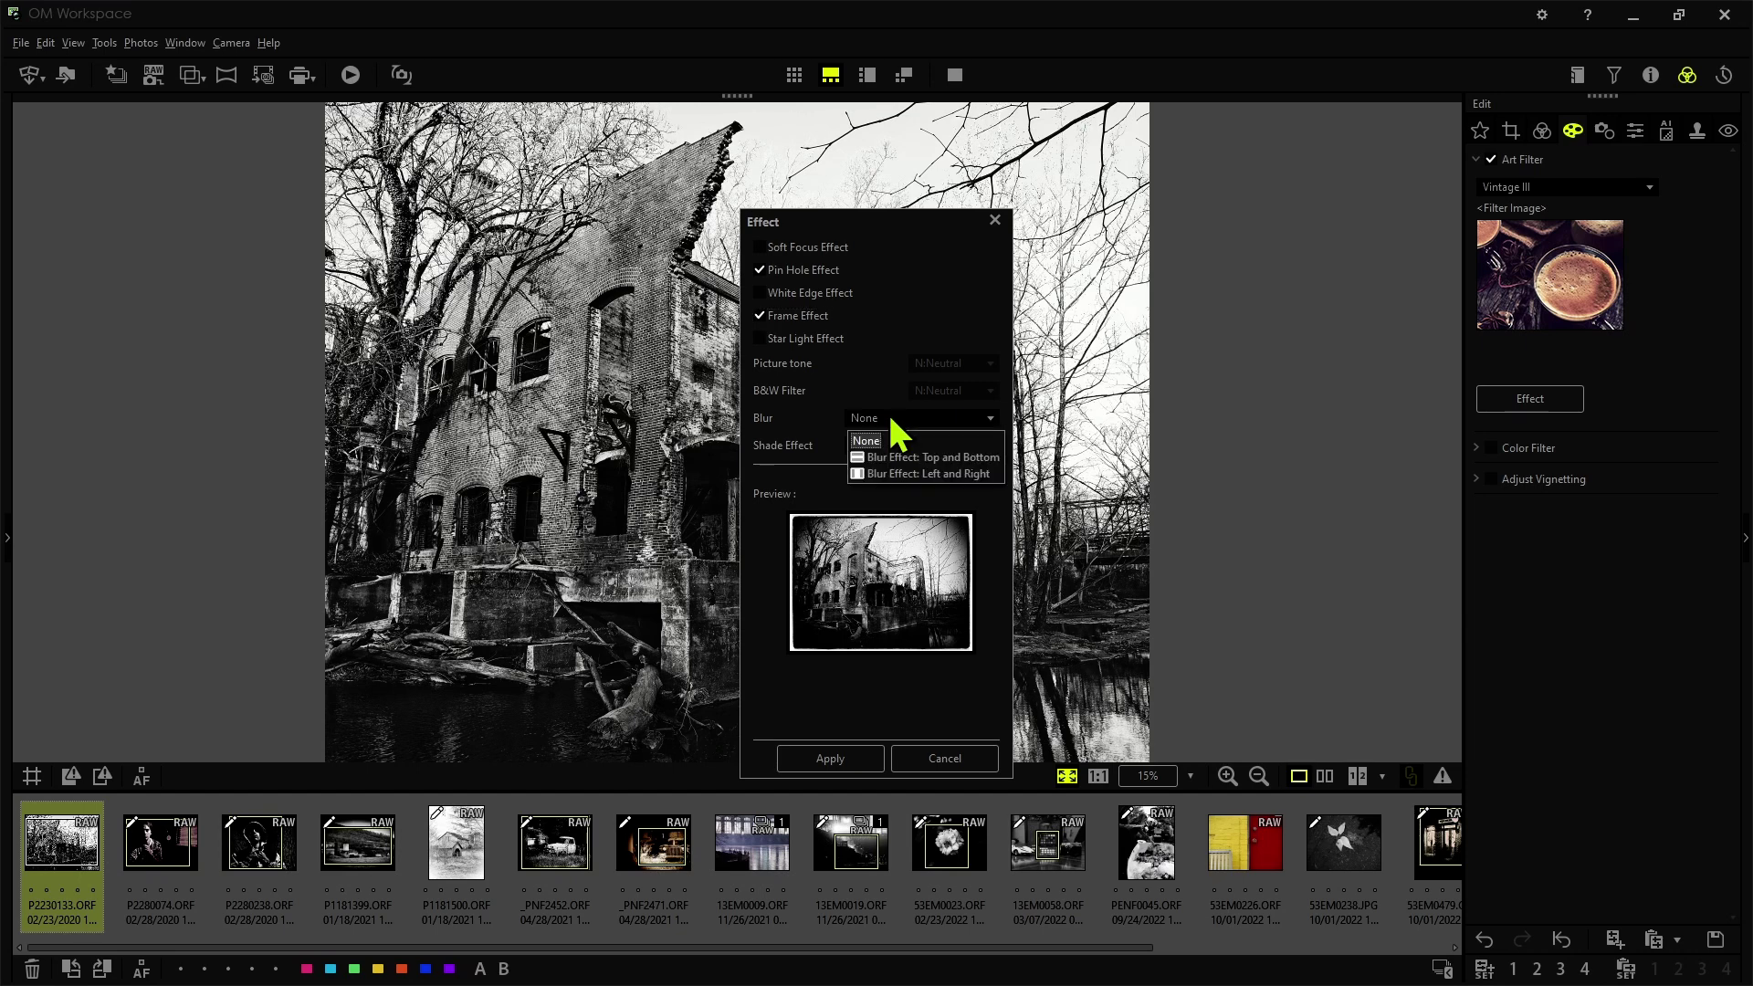
pyautogui.click(891, 475)
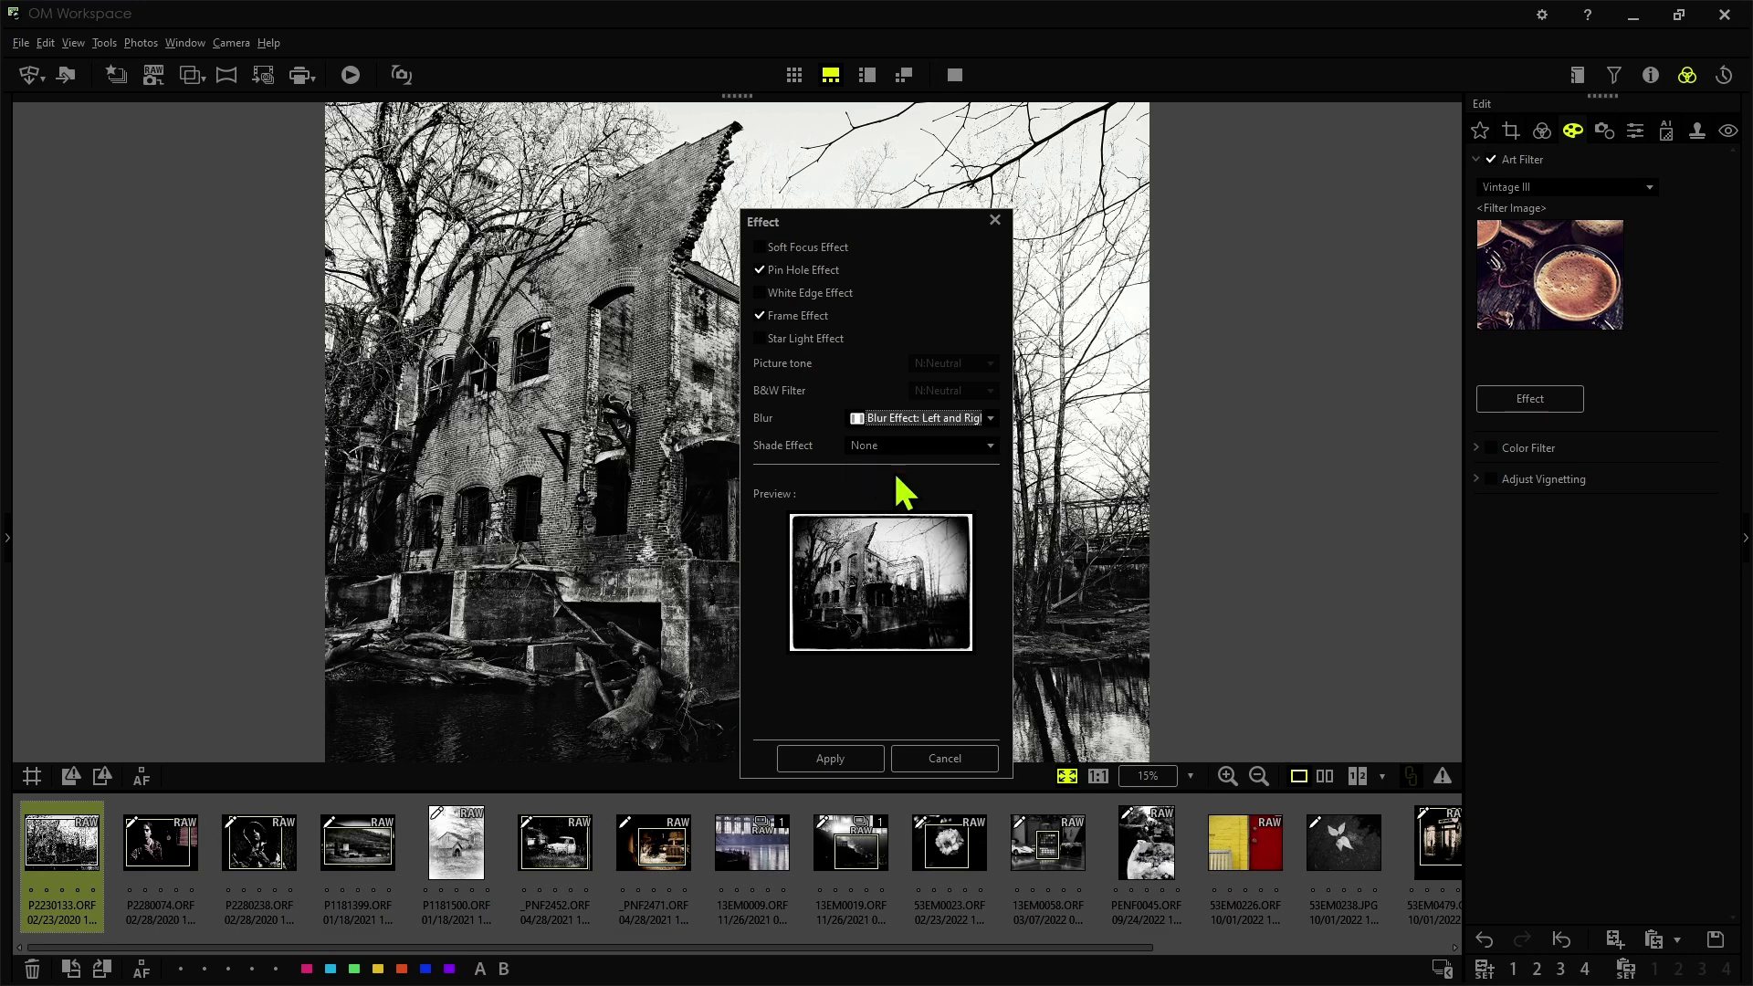
pyautogui.click(853, 758)
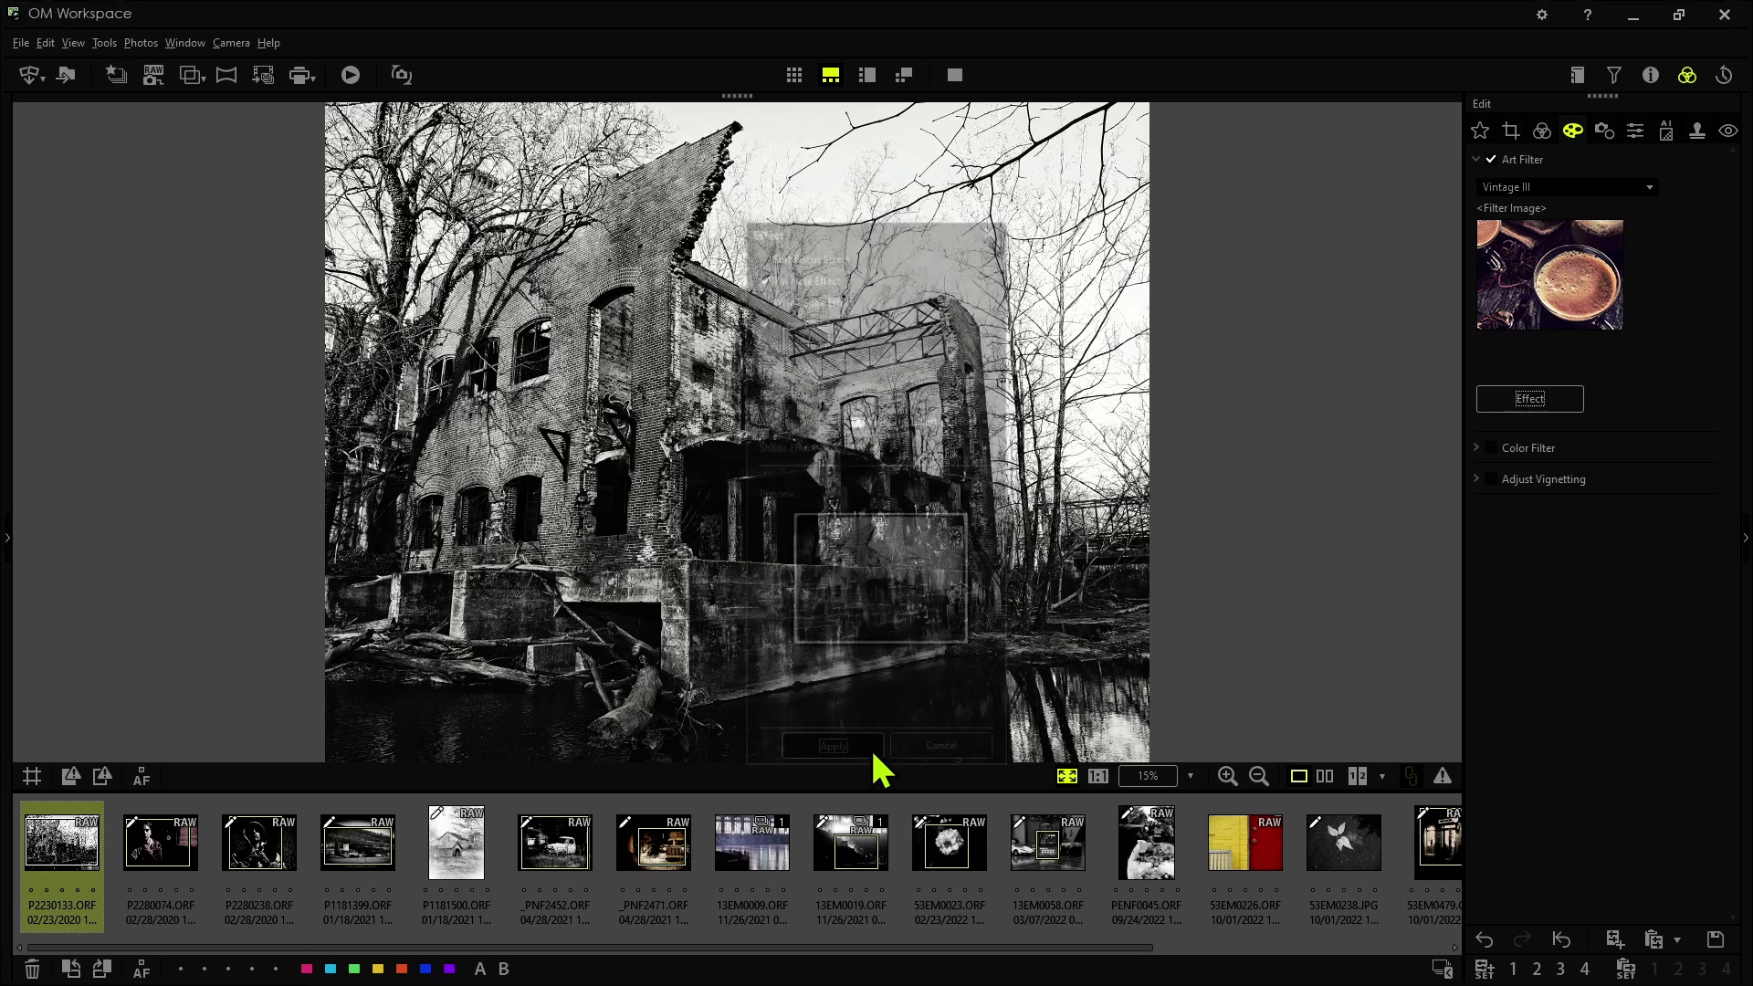
# - Keep the (85)Warm Color Filter and undo the slider change so its level reads 23
pyautogui.click(1553, 447)
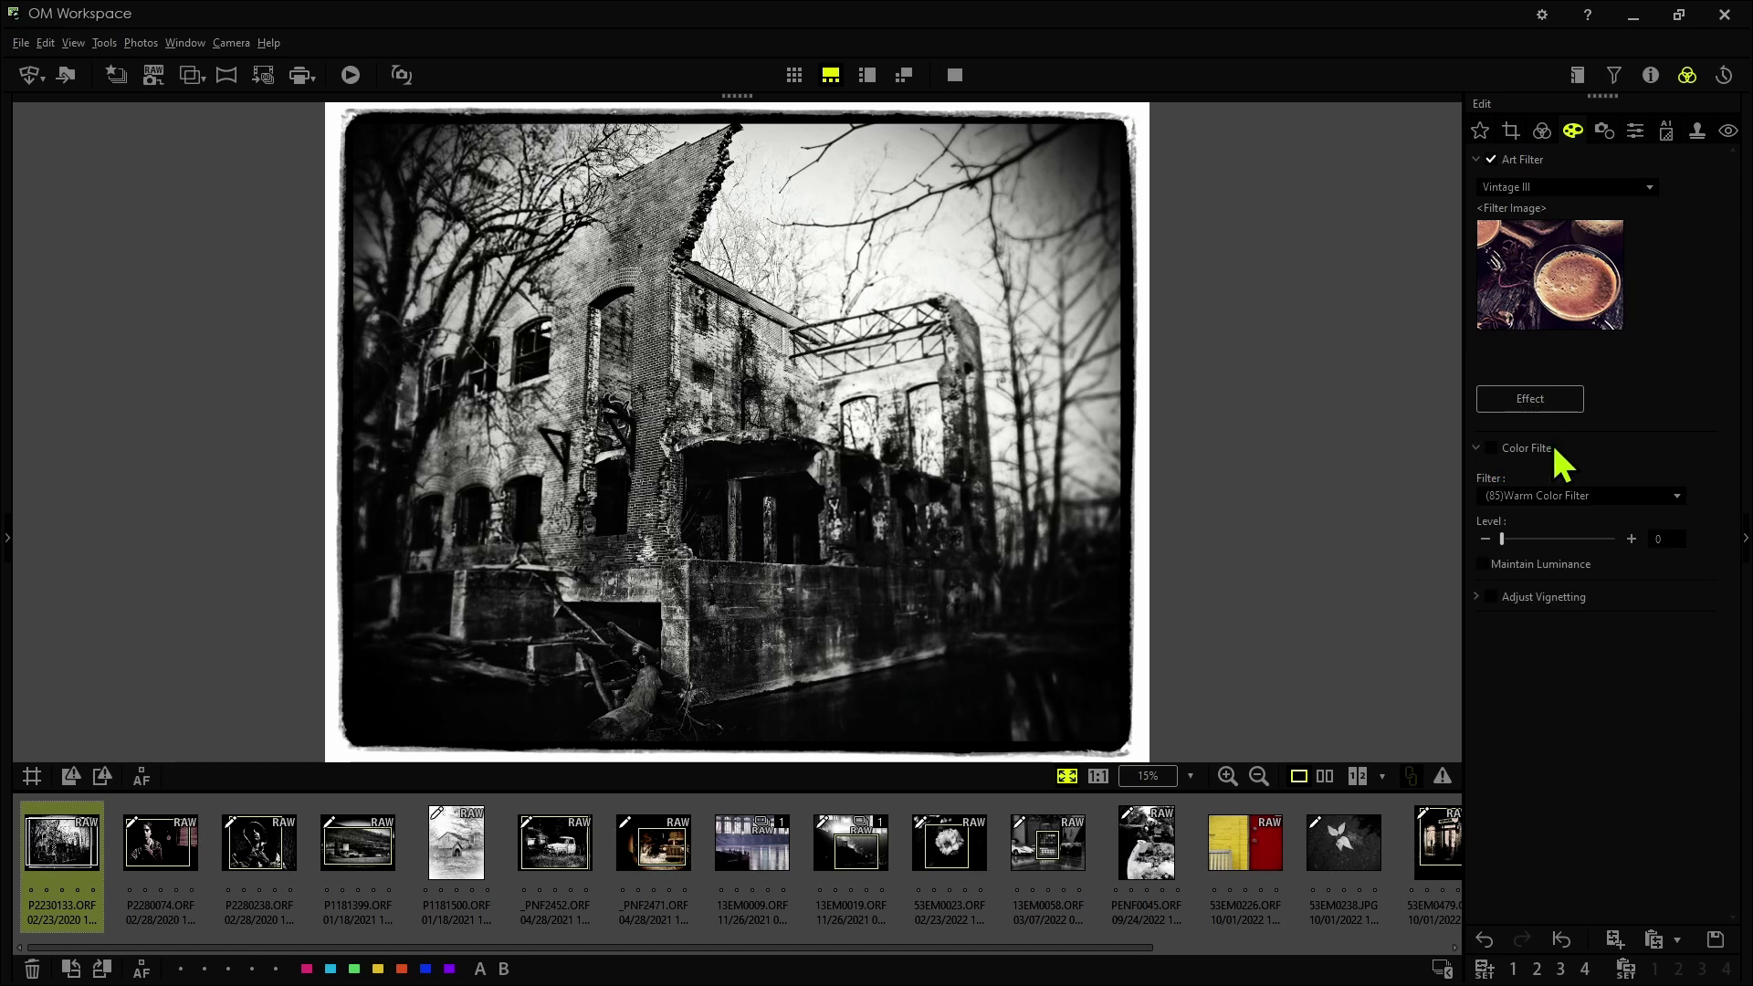
pyautogui.click(1548, 498)
pyautogui.click(1550, 518)
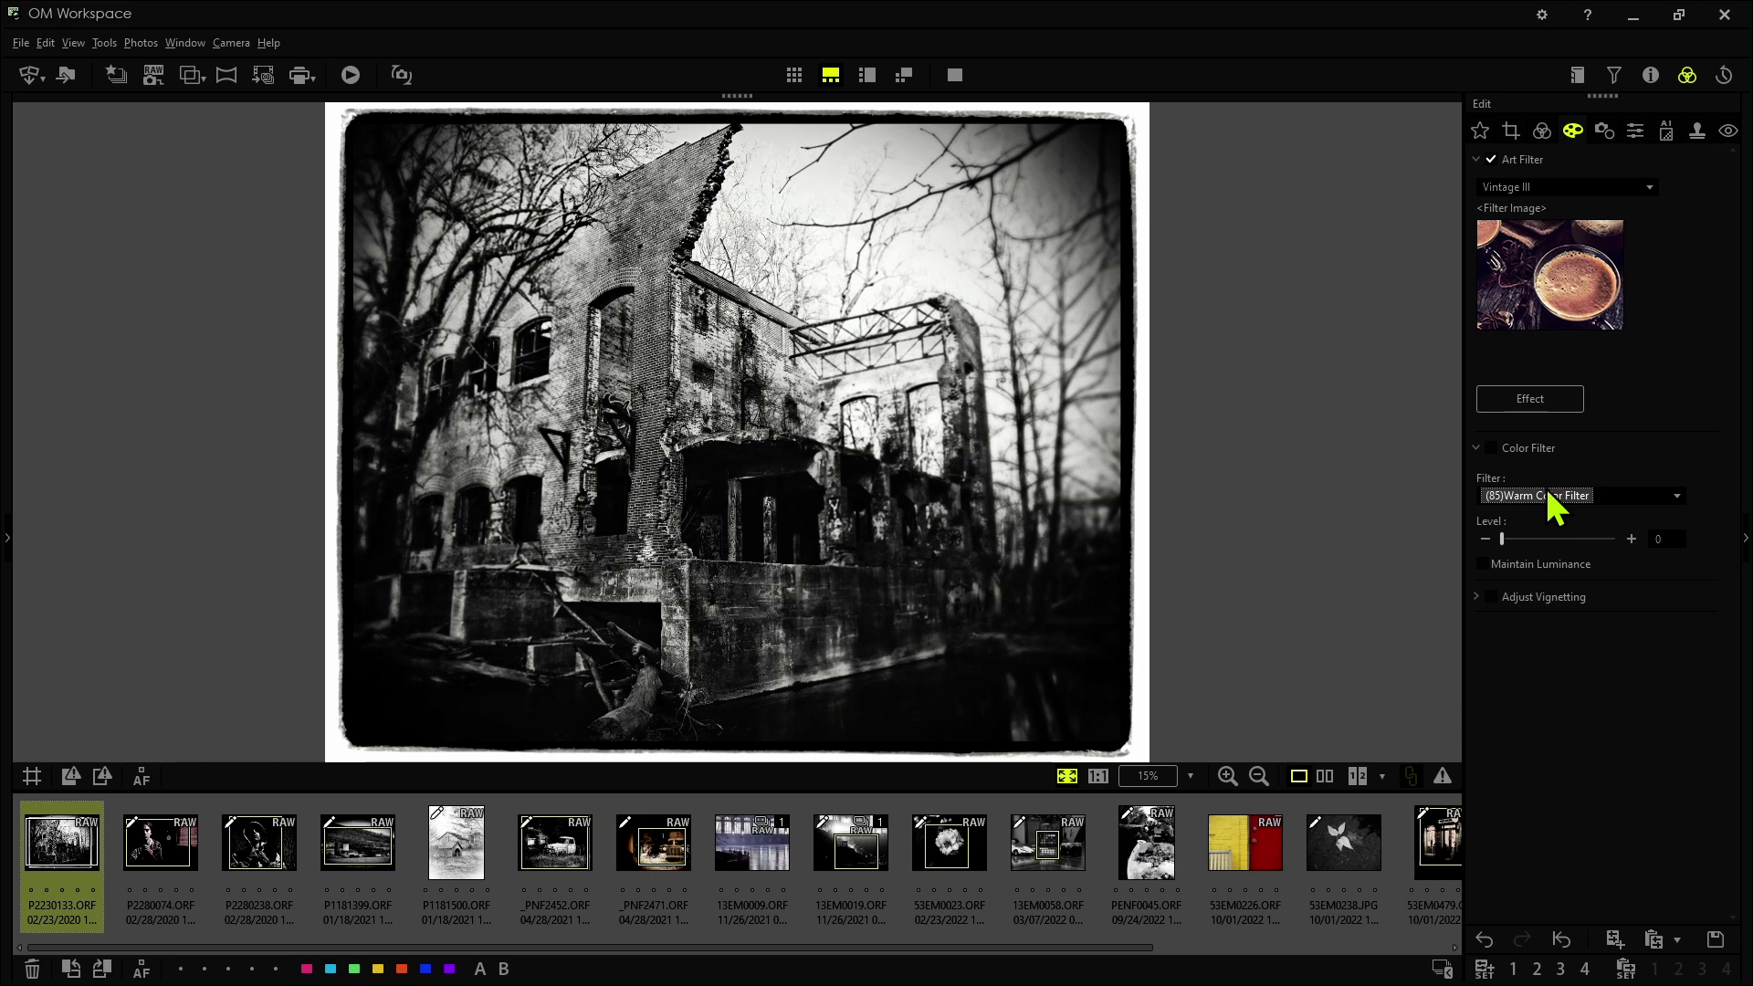
pyautogui.moveTo(1502, 538); pyautogui.dragTo(1558, 553)
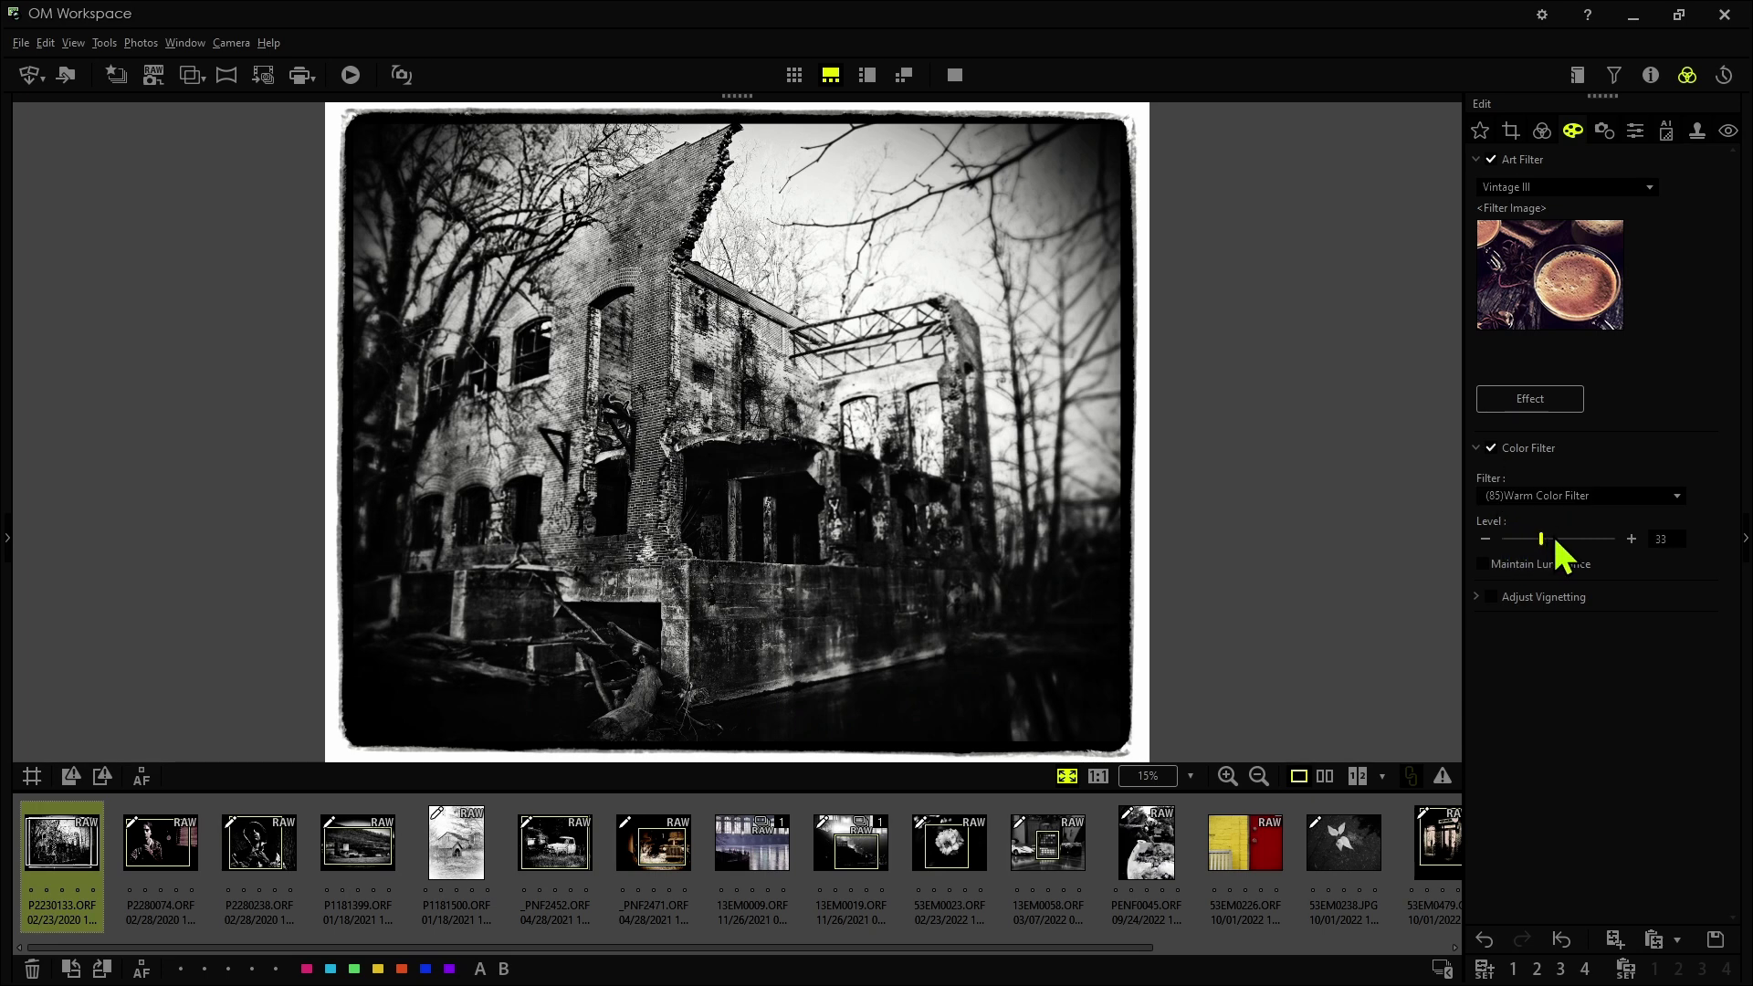
pyautogui.hotkey('ctrl', 'z')
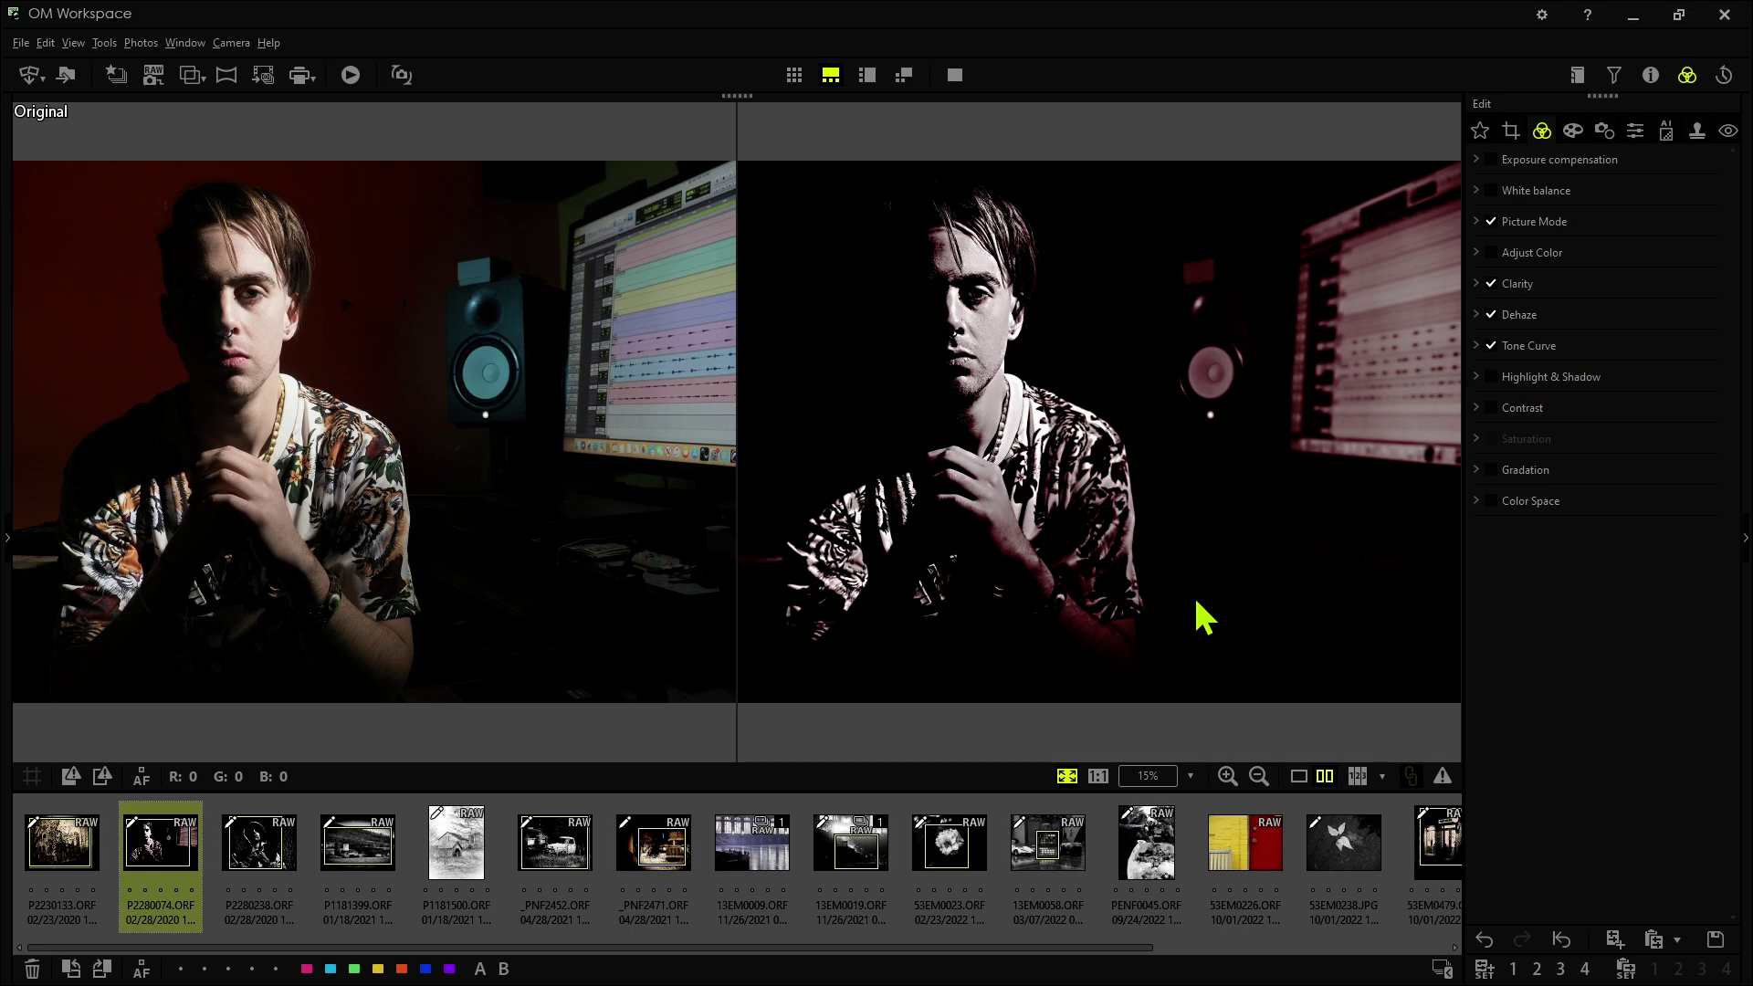
# - Review the portrait's Monotone mode, Clarity 24, Dehaze 54 and custom RGB tone curve
pyautogui.click(1590, 229)
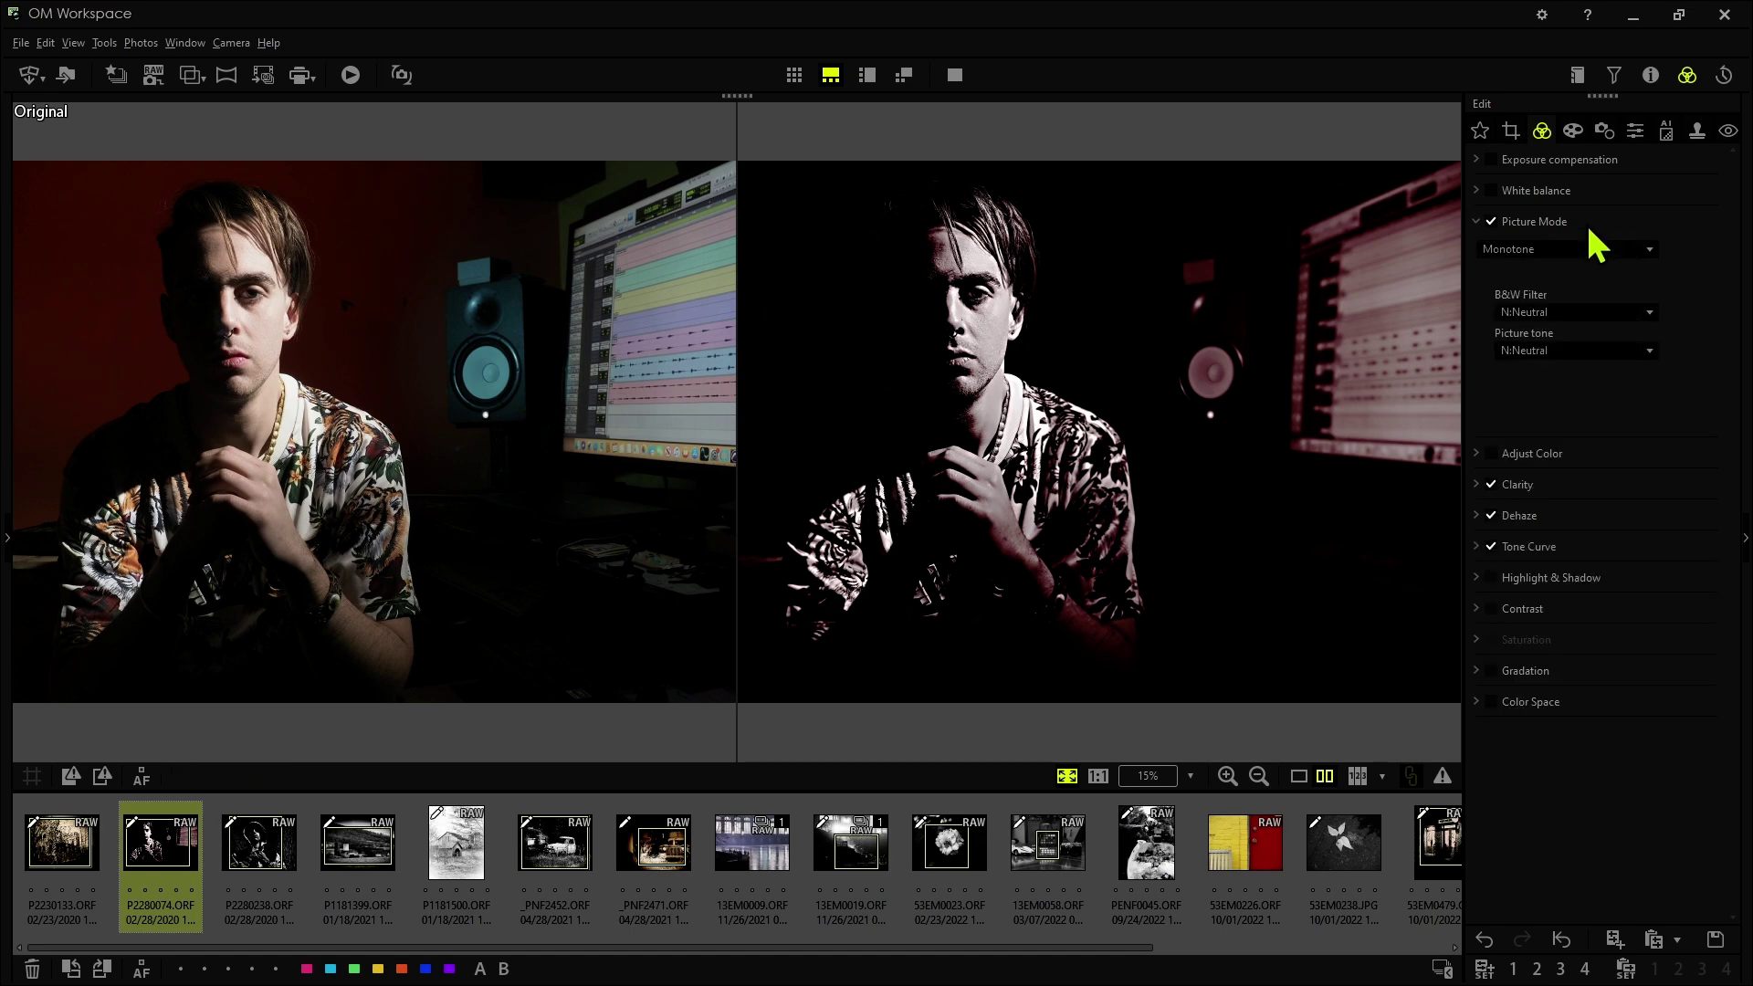
pyautogui.click(1589, 230)
pyautogui.click(1562, 283)
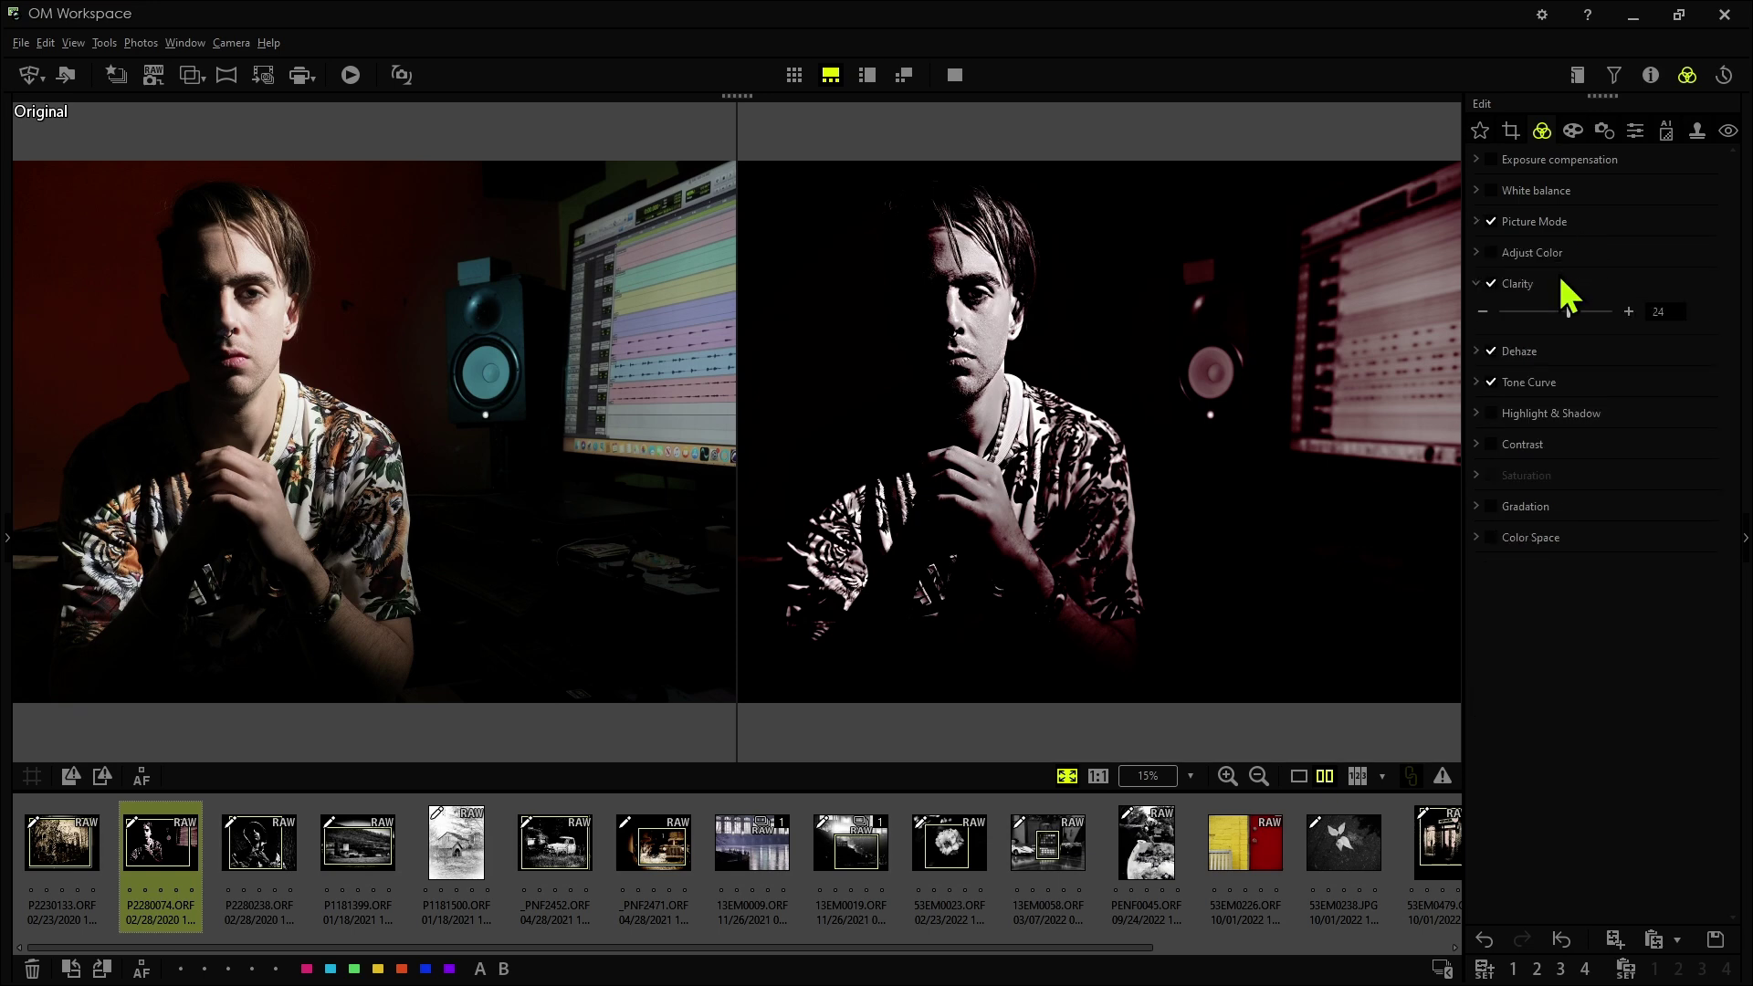
pyautogui.click(1559, 351)
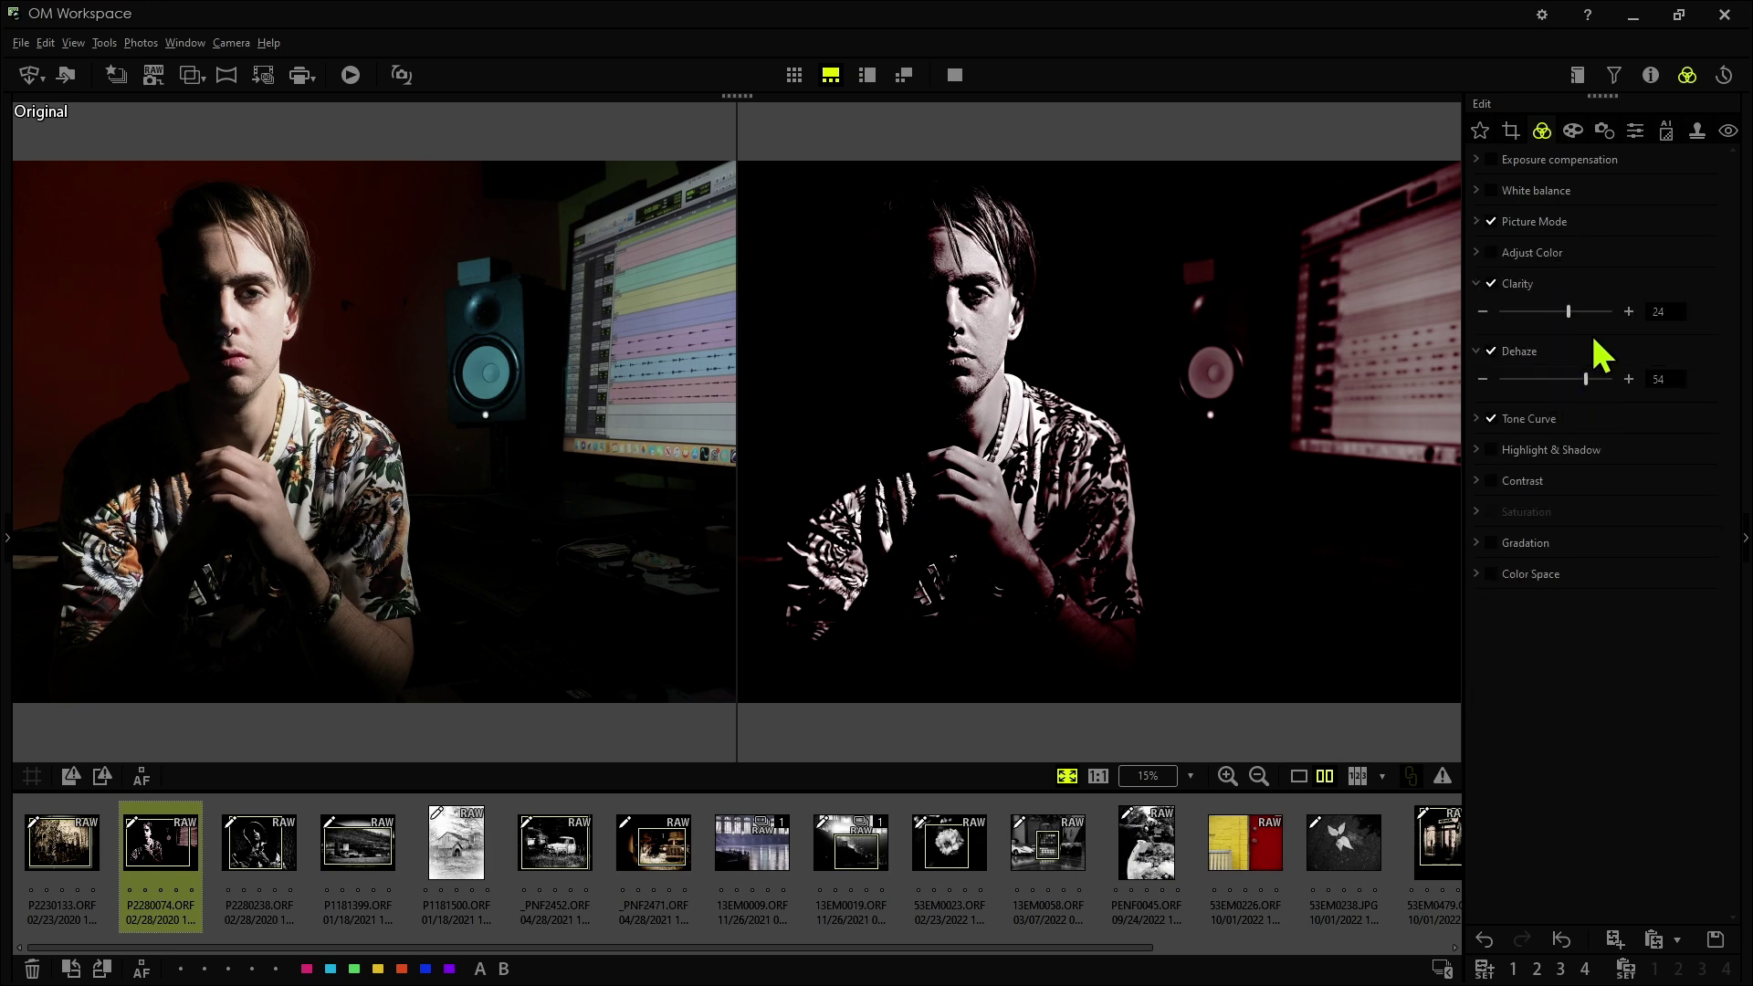
pyautogui.click(1575, 422)
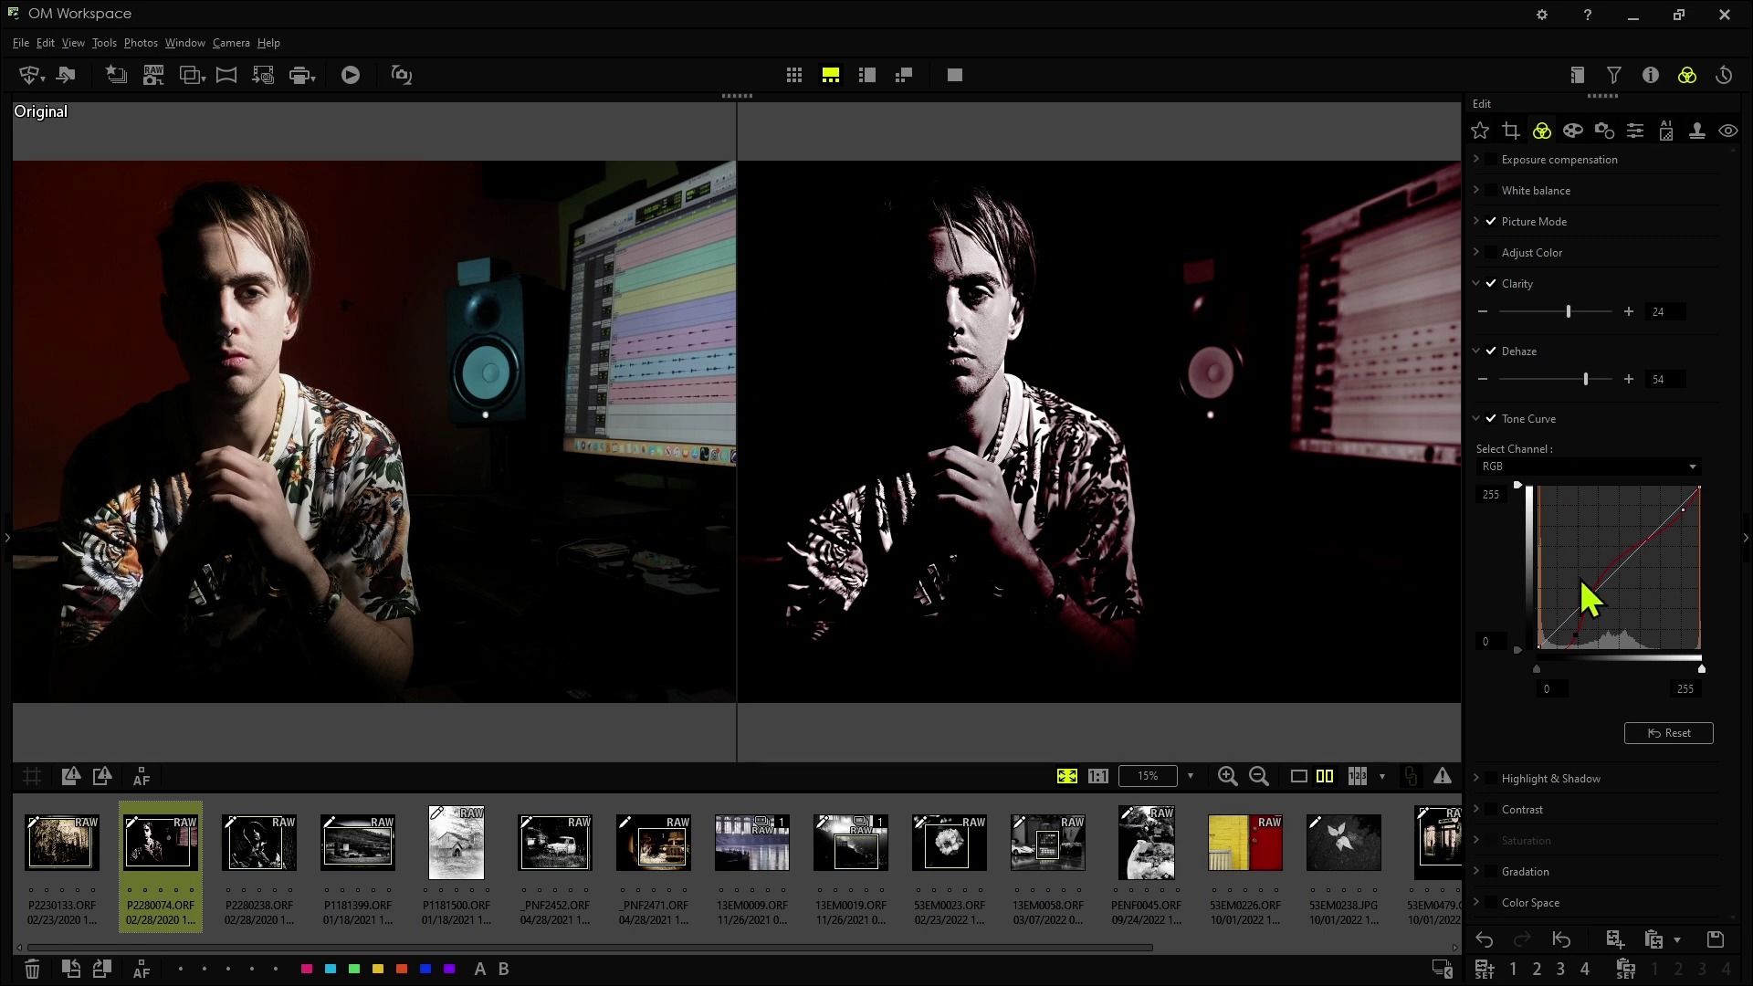
pyautogui.click(1588, 605)
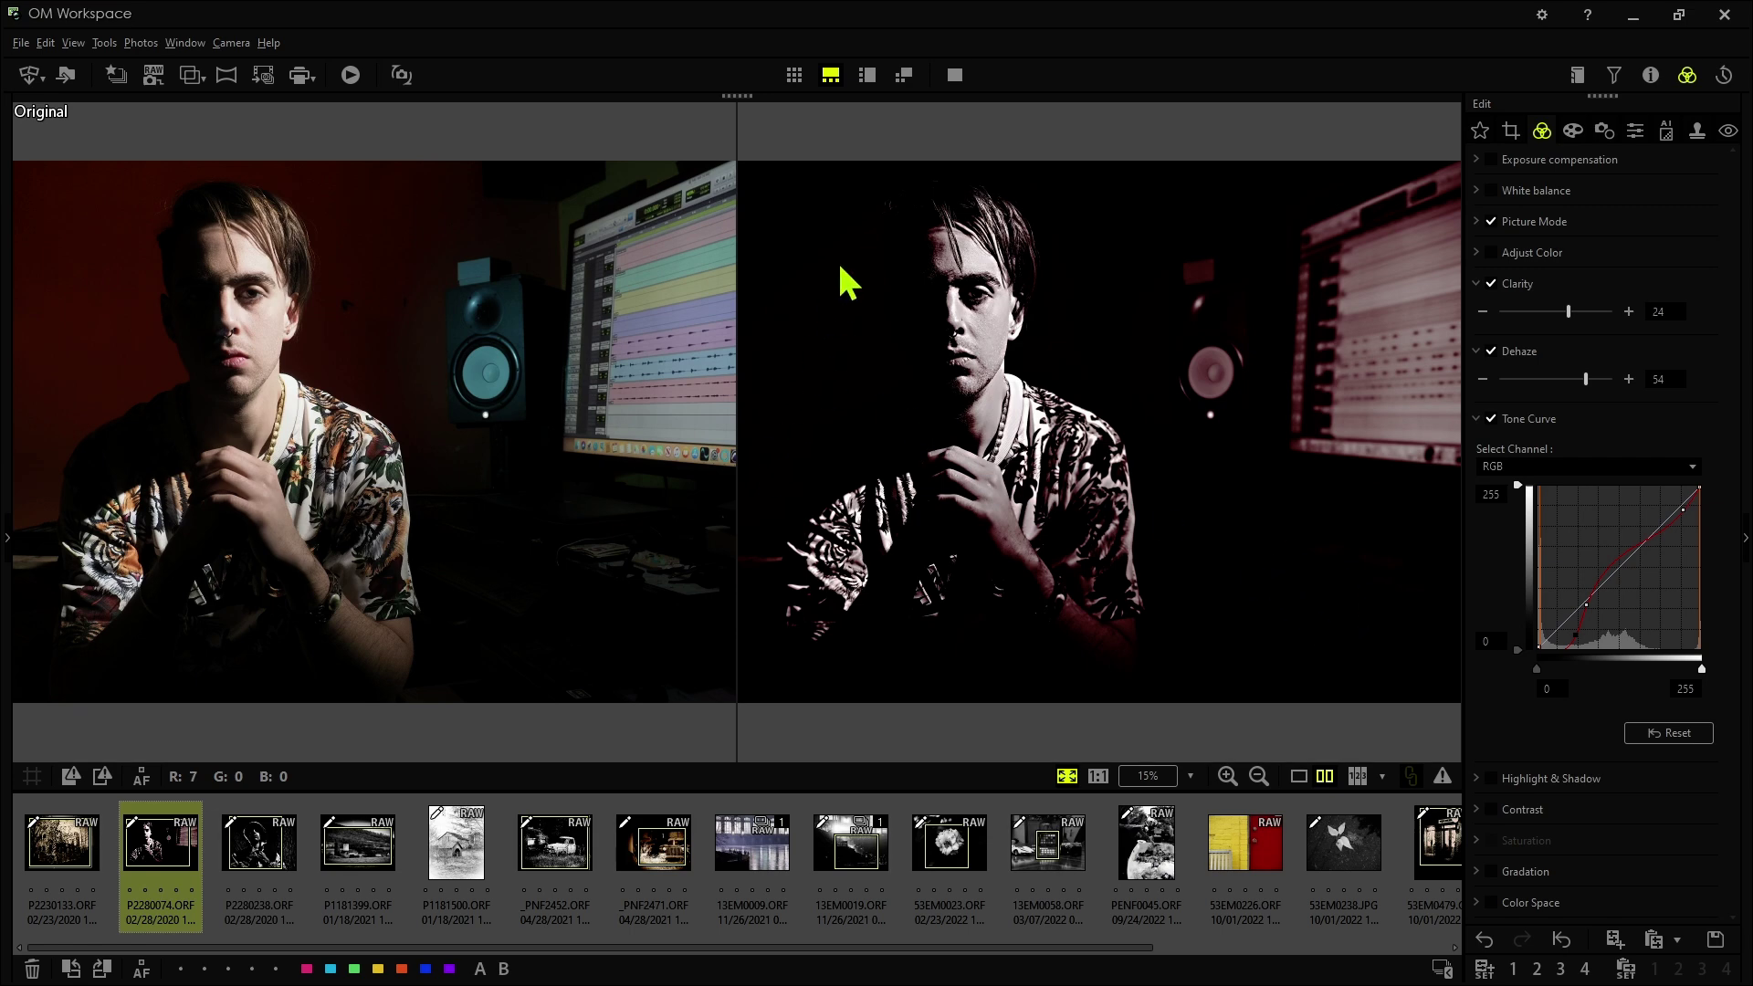
pyautogui.hotkey('ctrl', 'Tab')
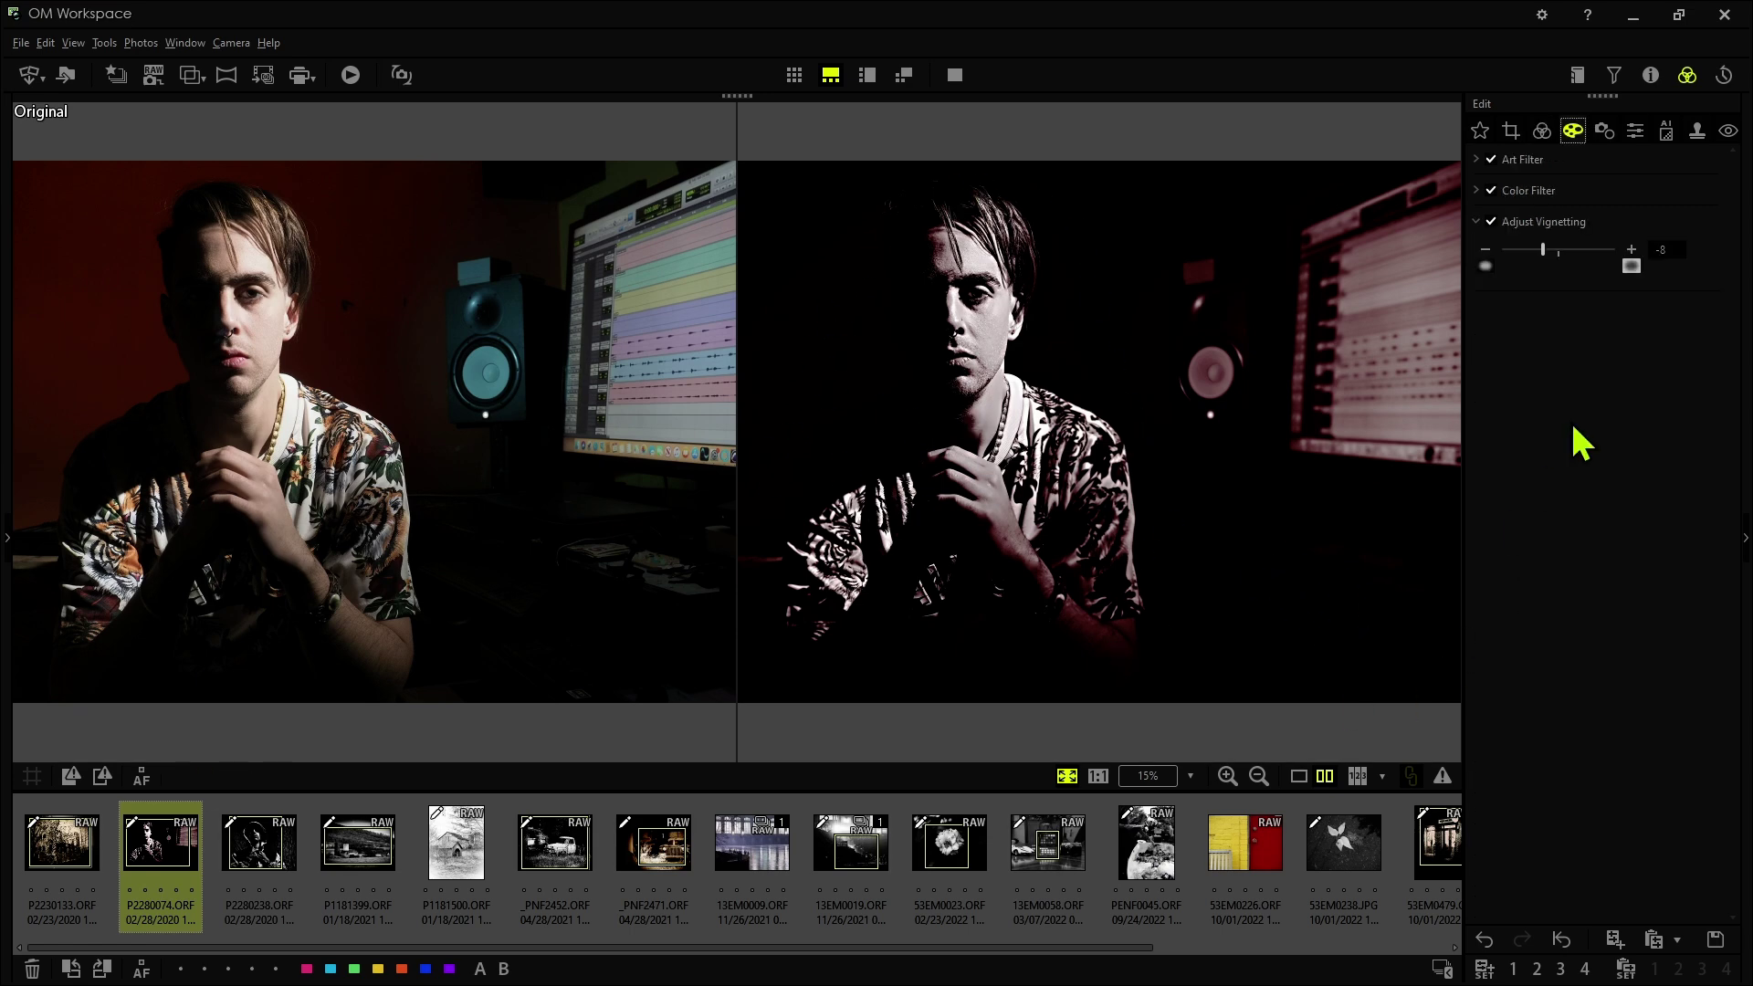
pyautogui.click(1560, 159)
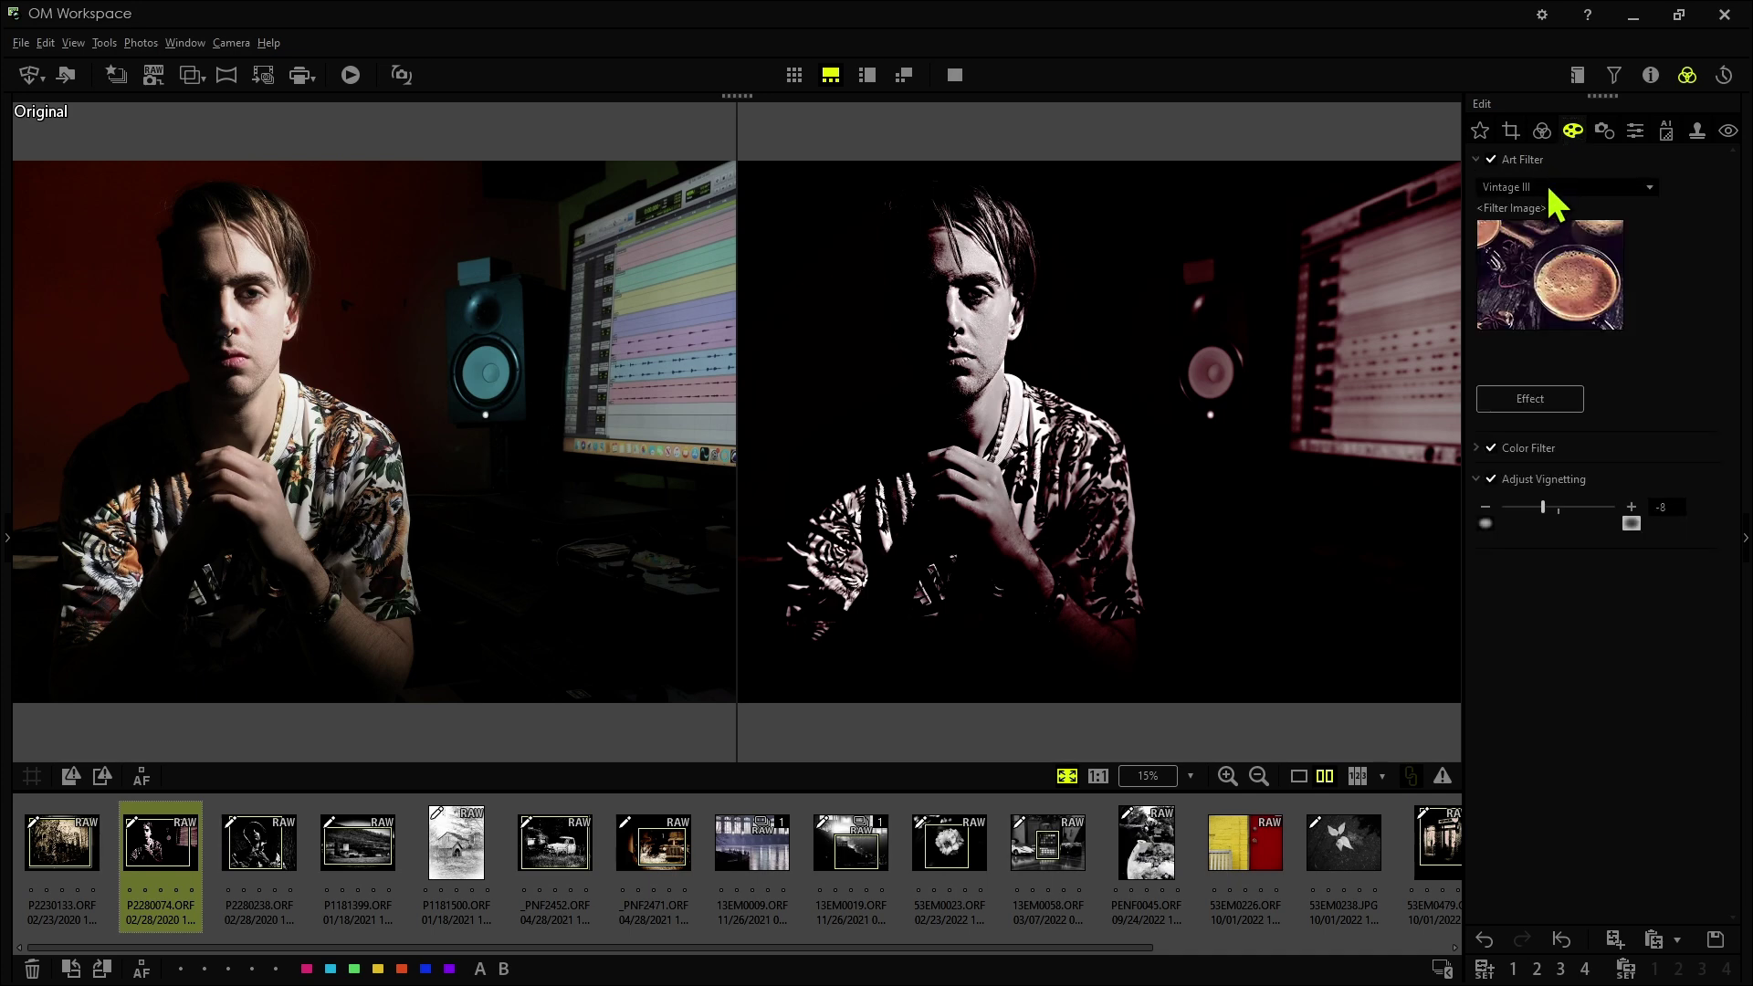
pyautogui.click(1545, 400)
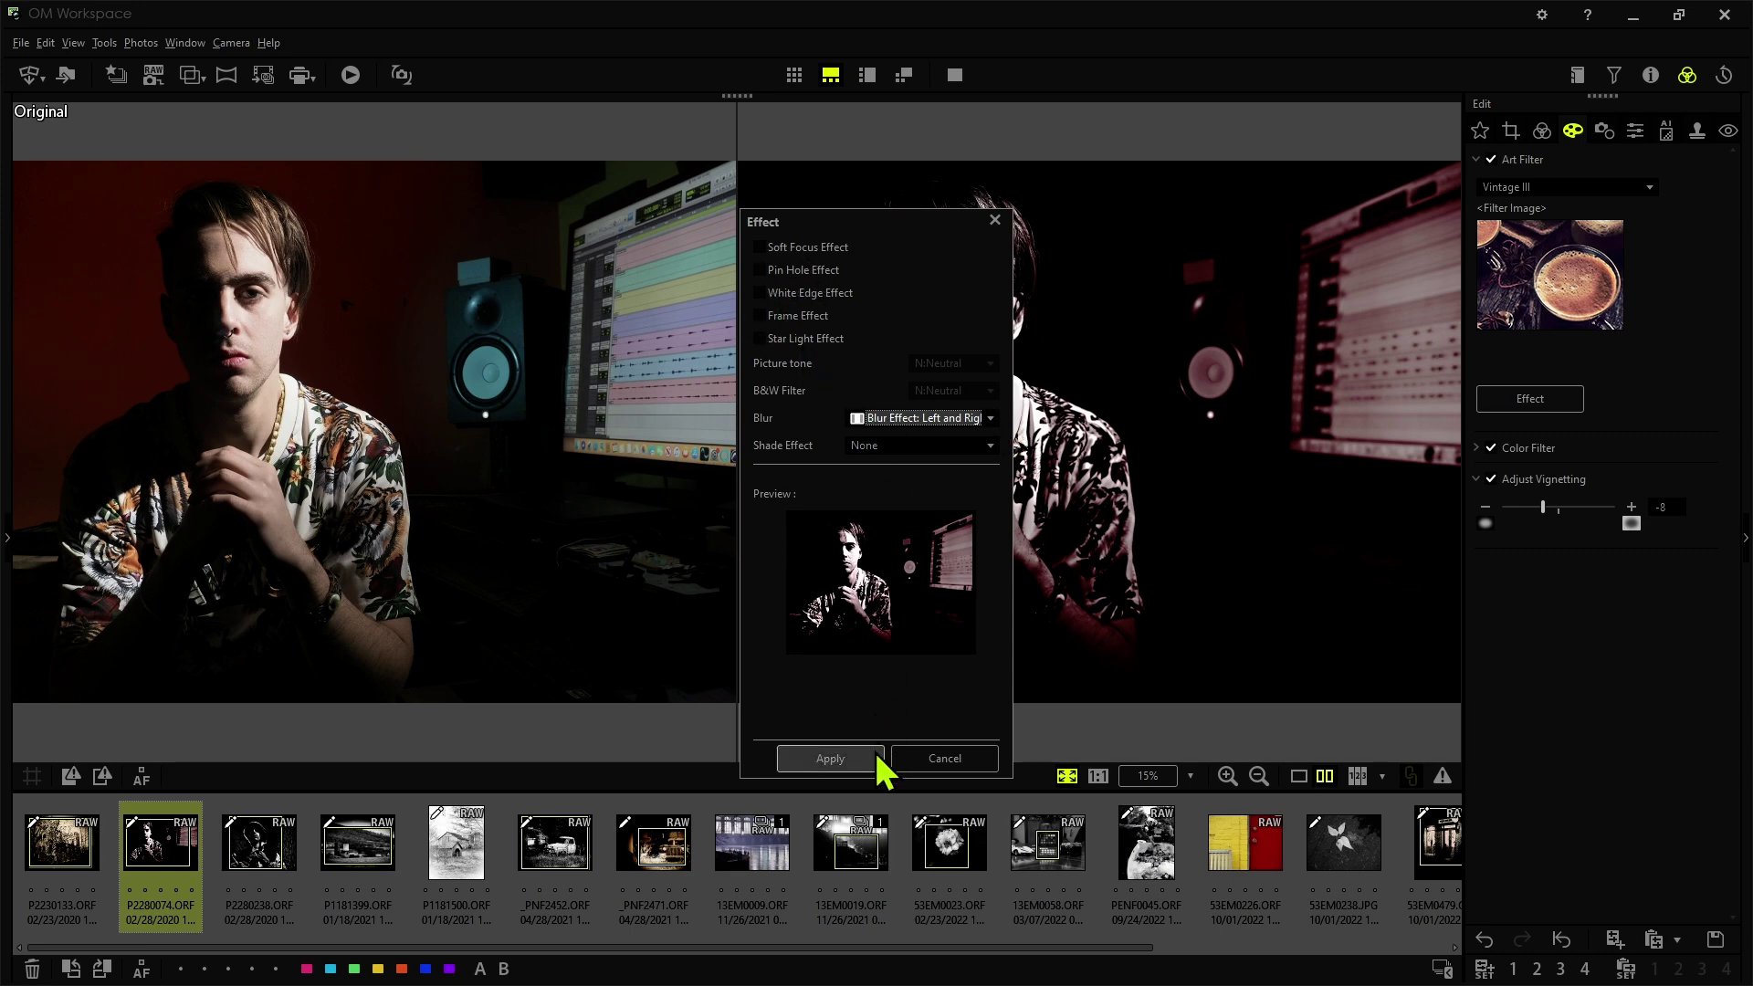
pyautogui.click(932, 765)
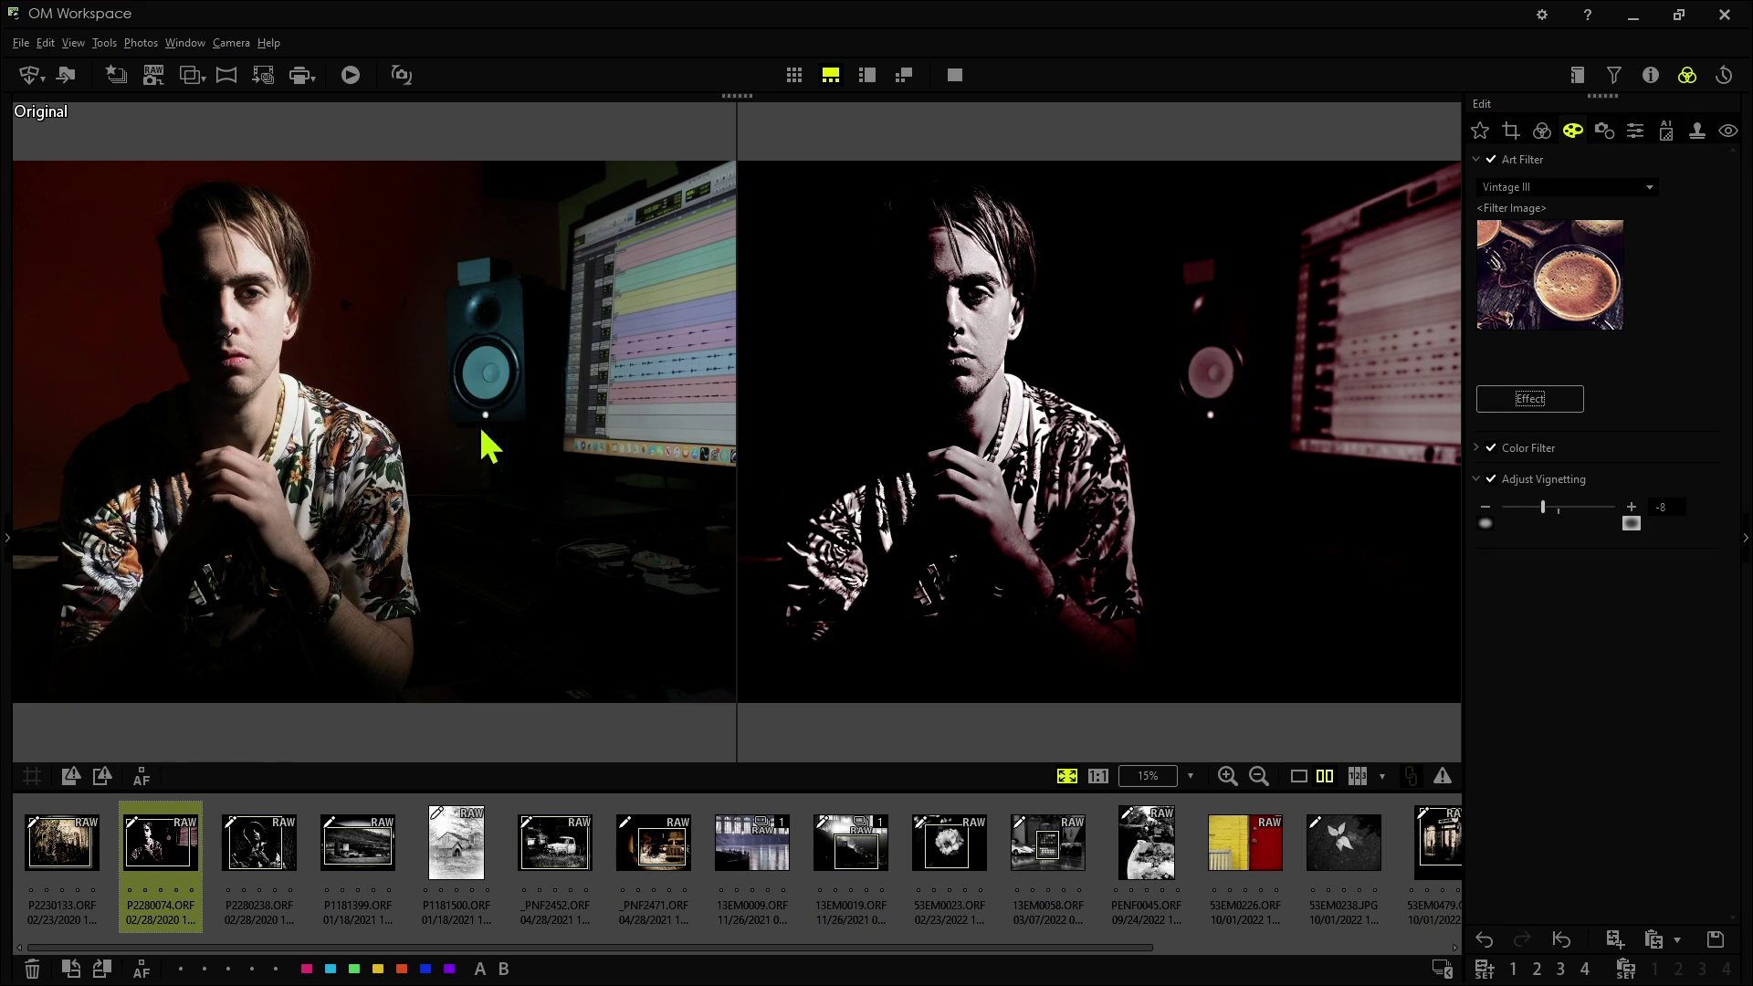
pyautogui.click(1552, 159)
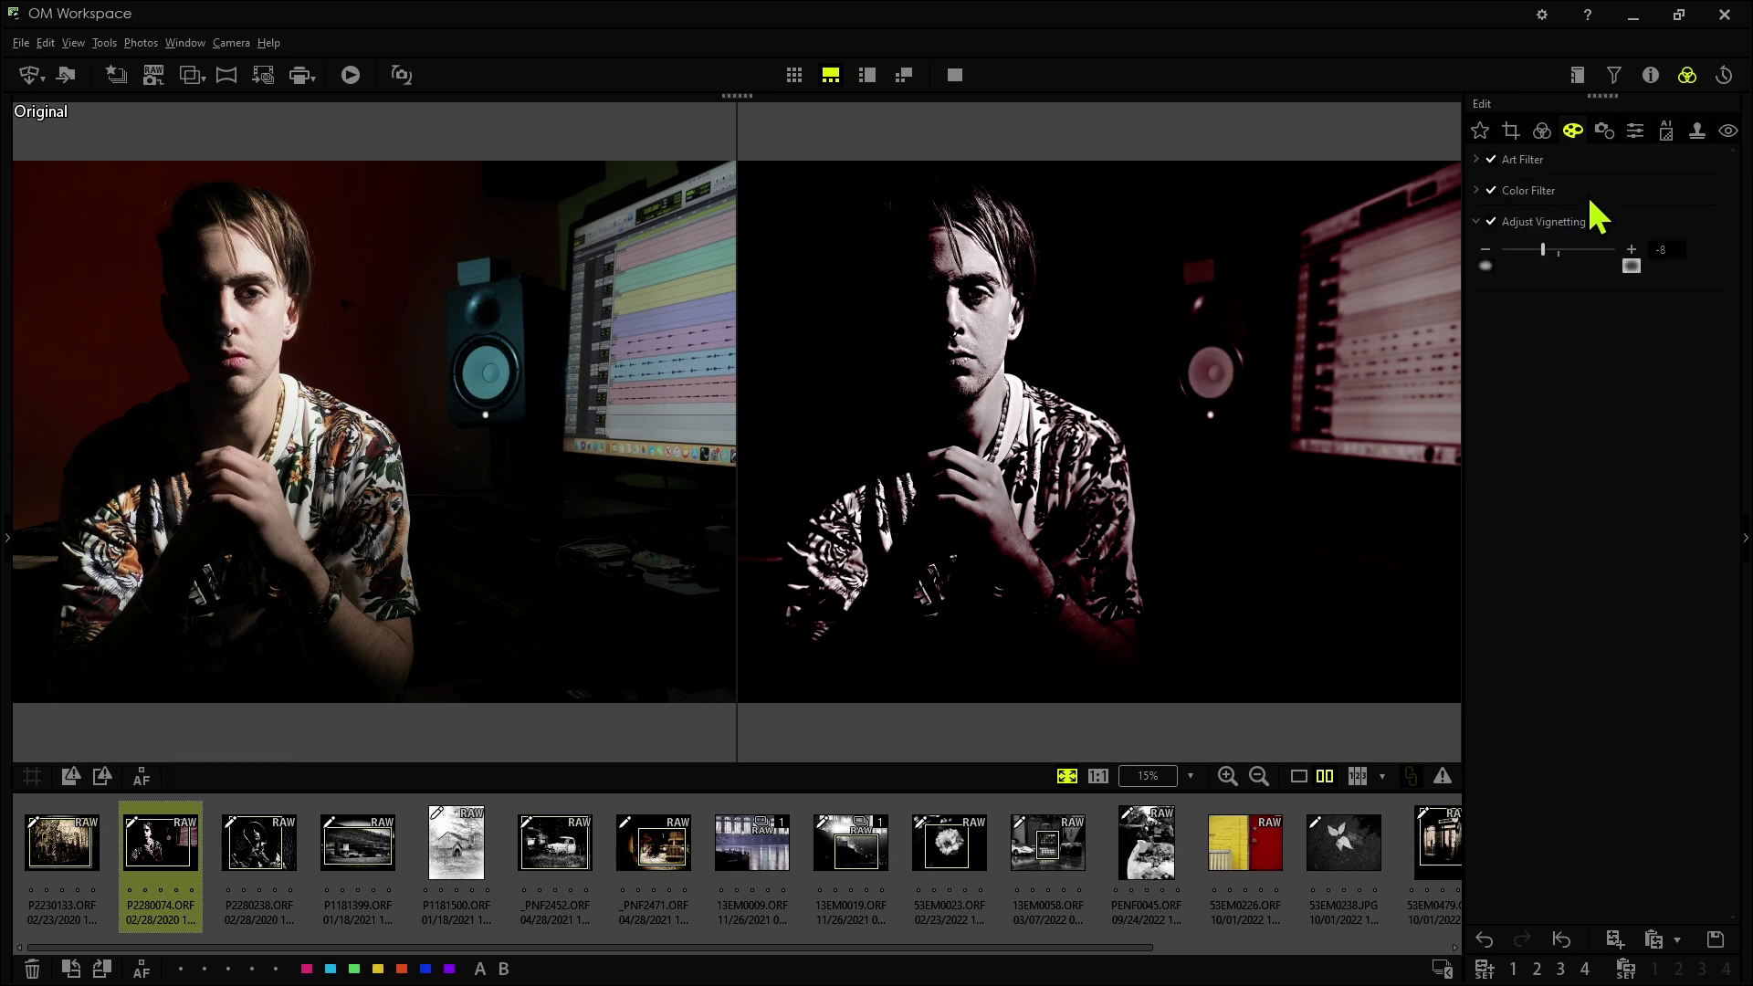
pyautogui.click(1590, 191)
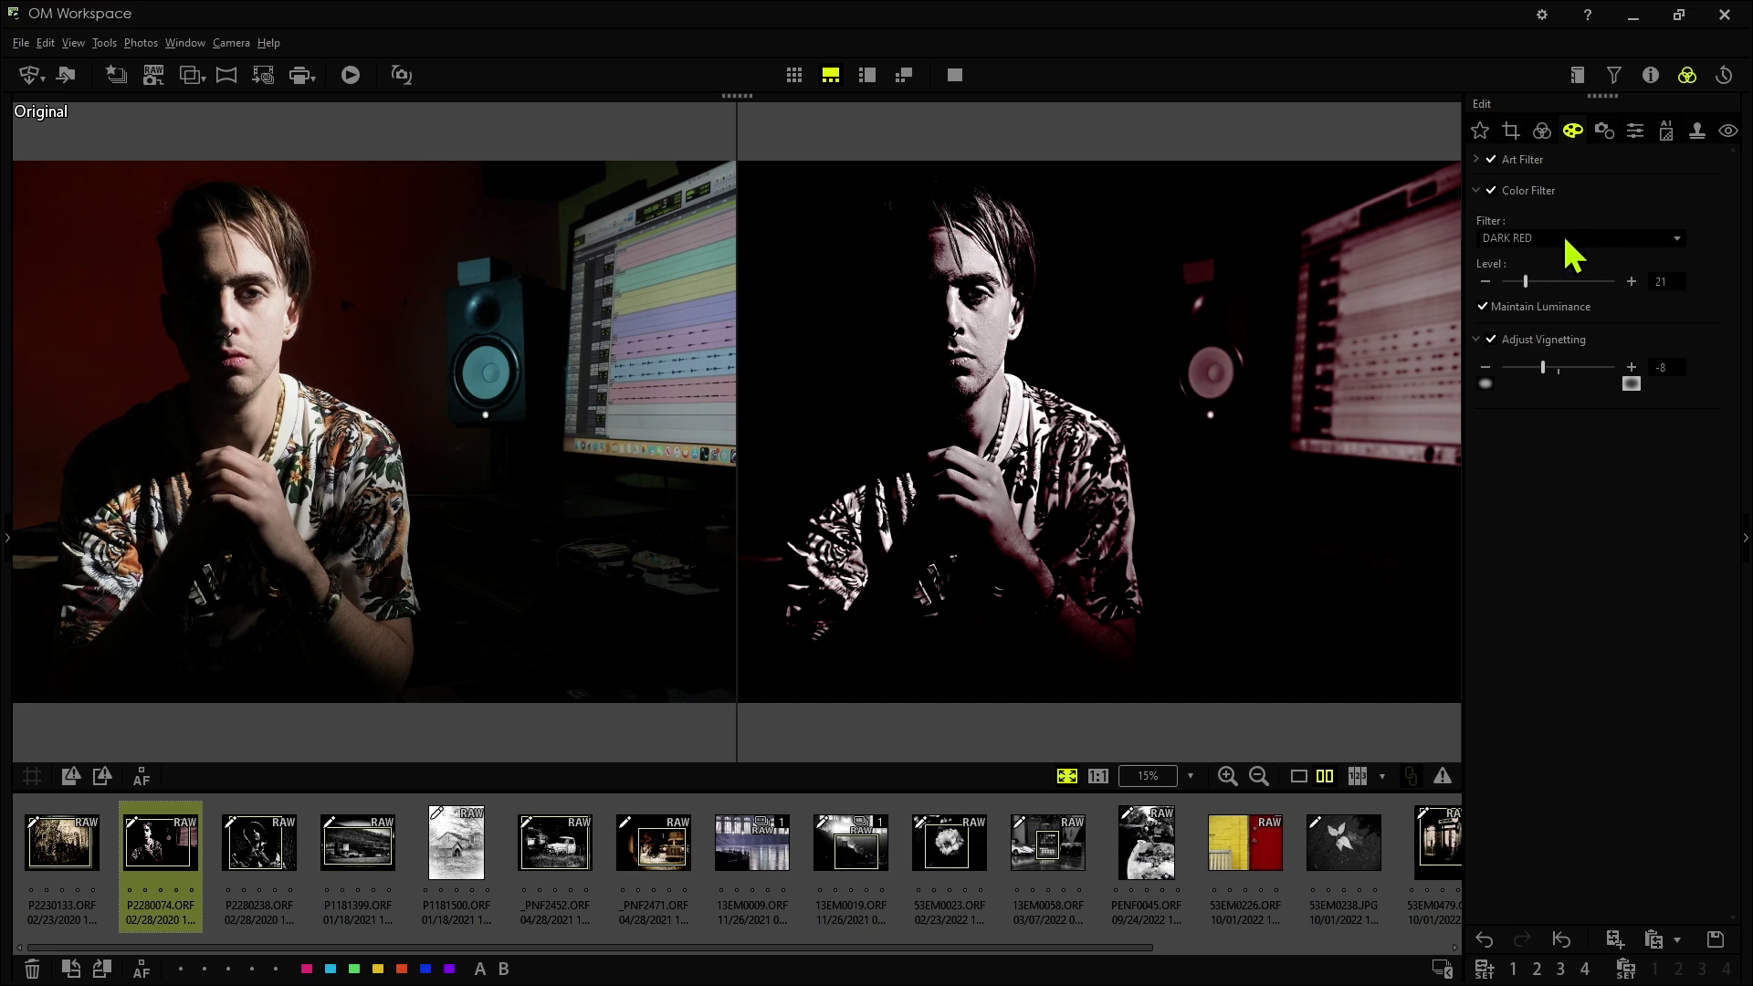
pyautogui.click(1572, 191)
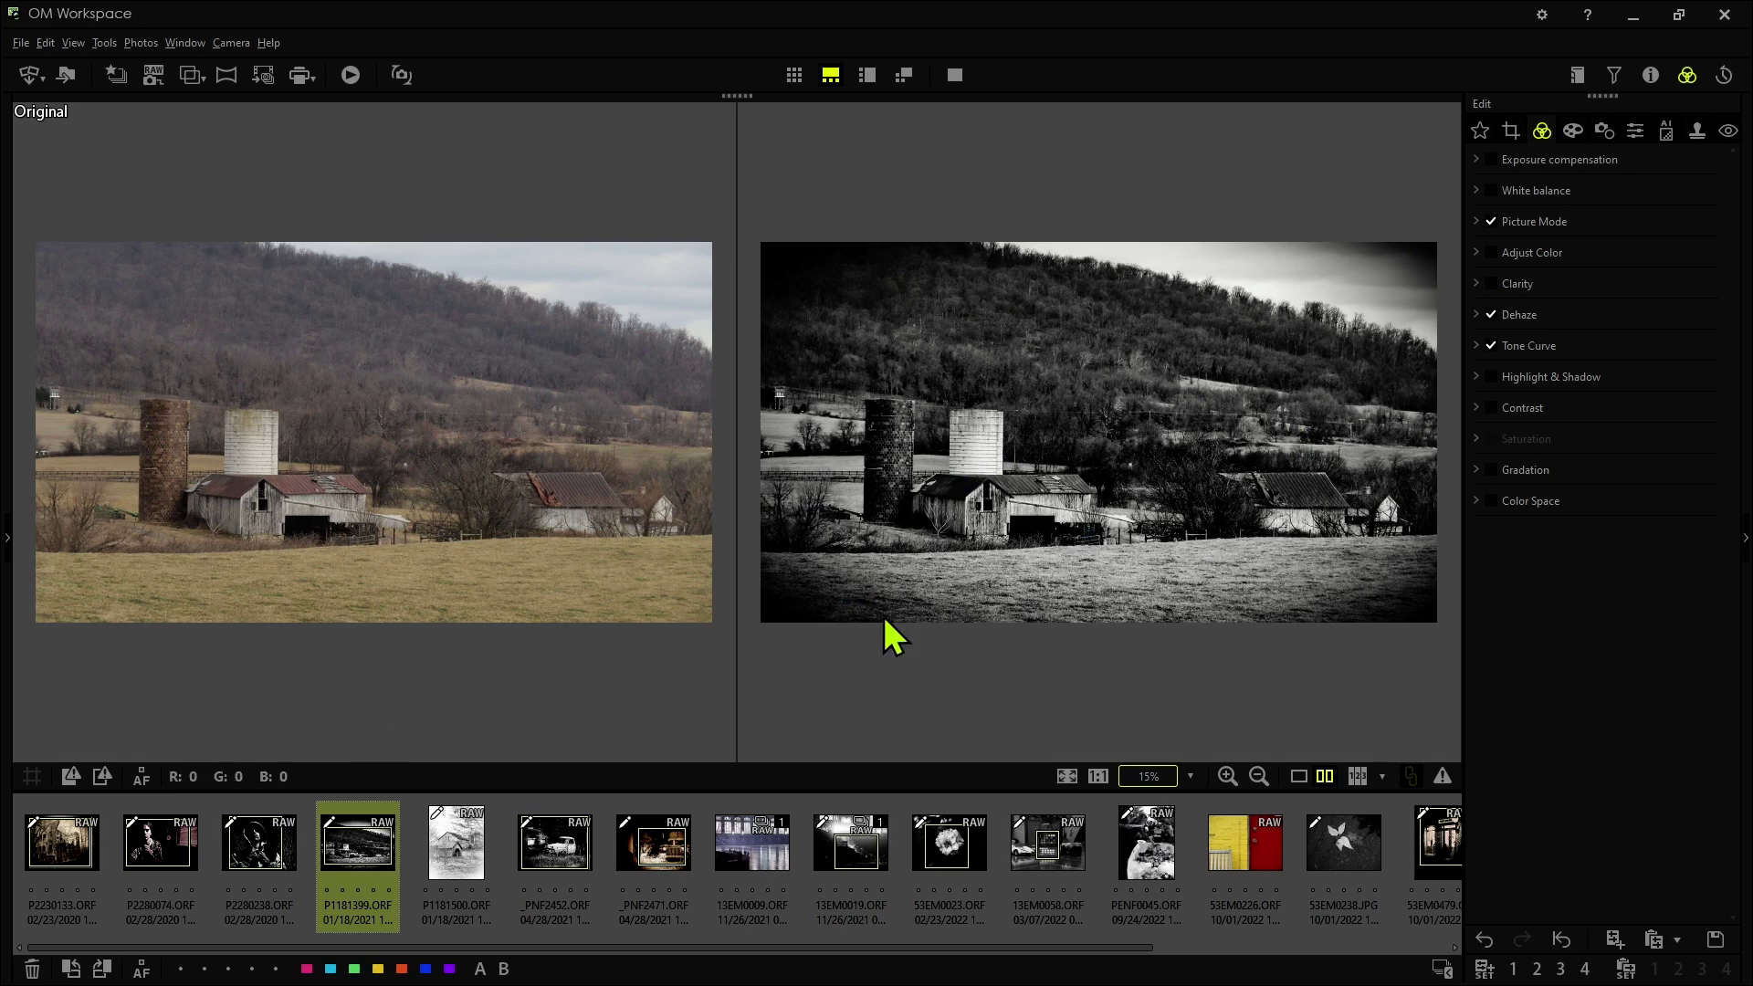
# - Review the landscape's Monotone mode, Dehaze 74, tone curve and -17 vignetting, then go to the next photo
pyautogui.click(1527, 221)
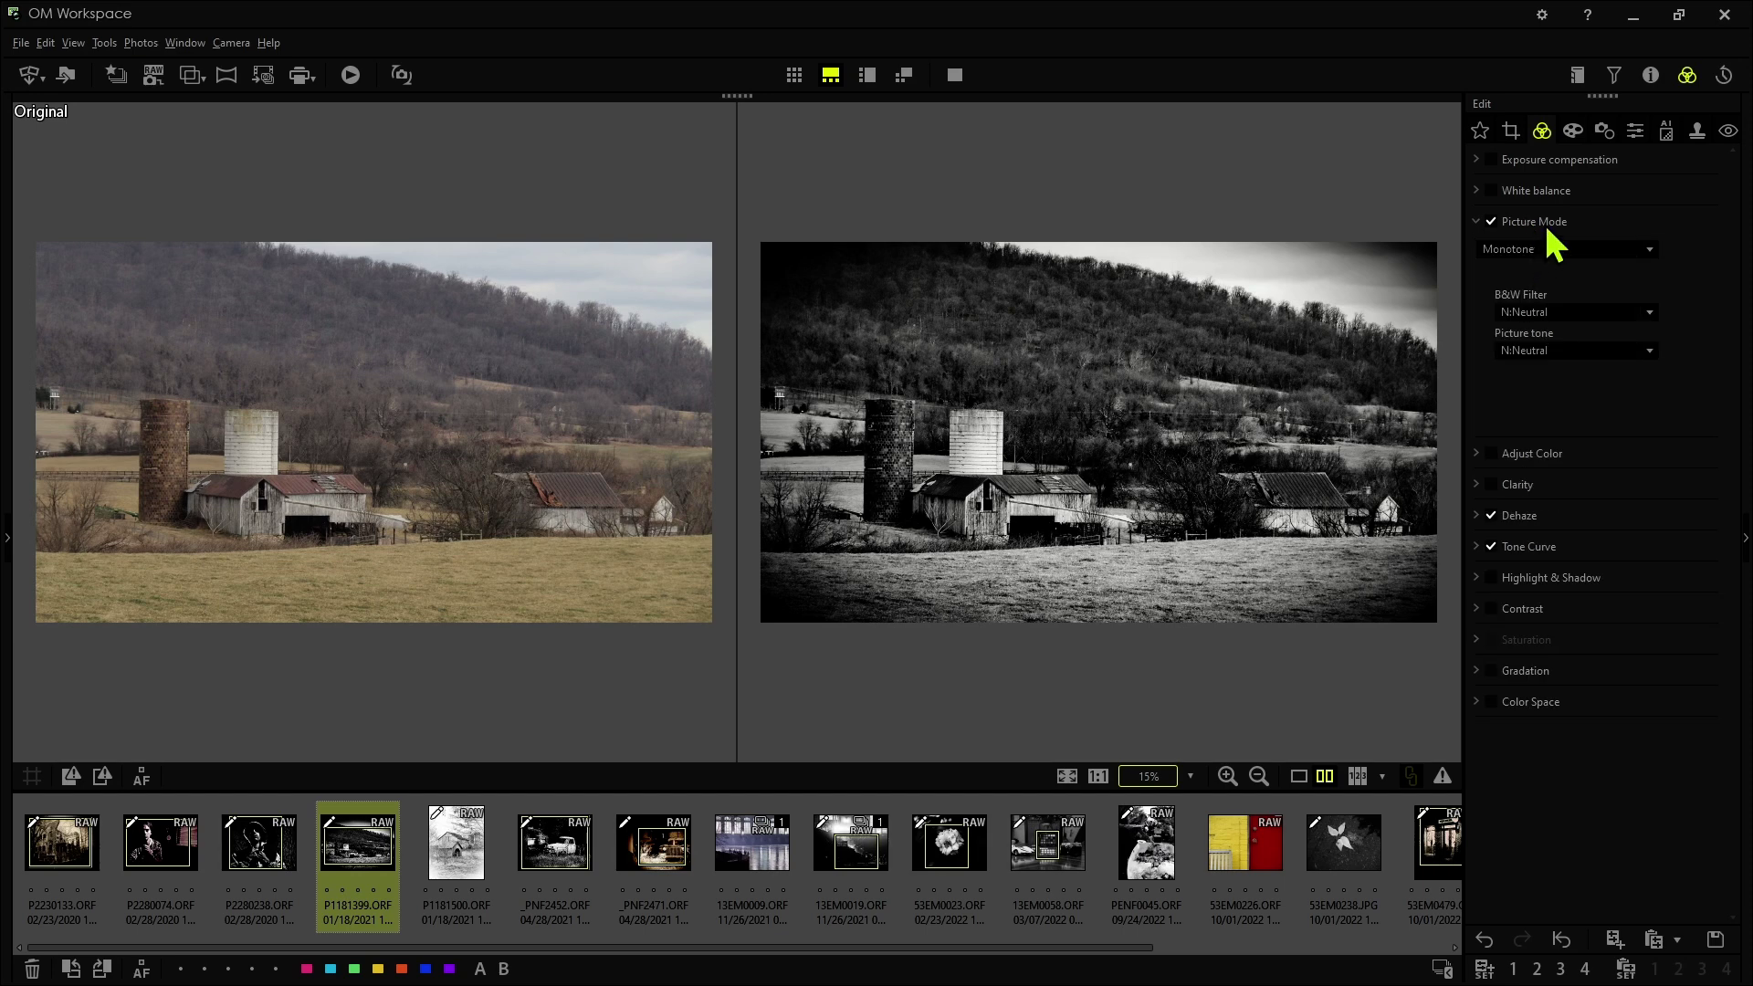
pyautogui.click(1545, 224)
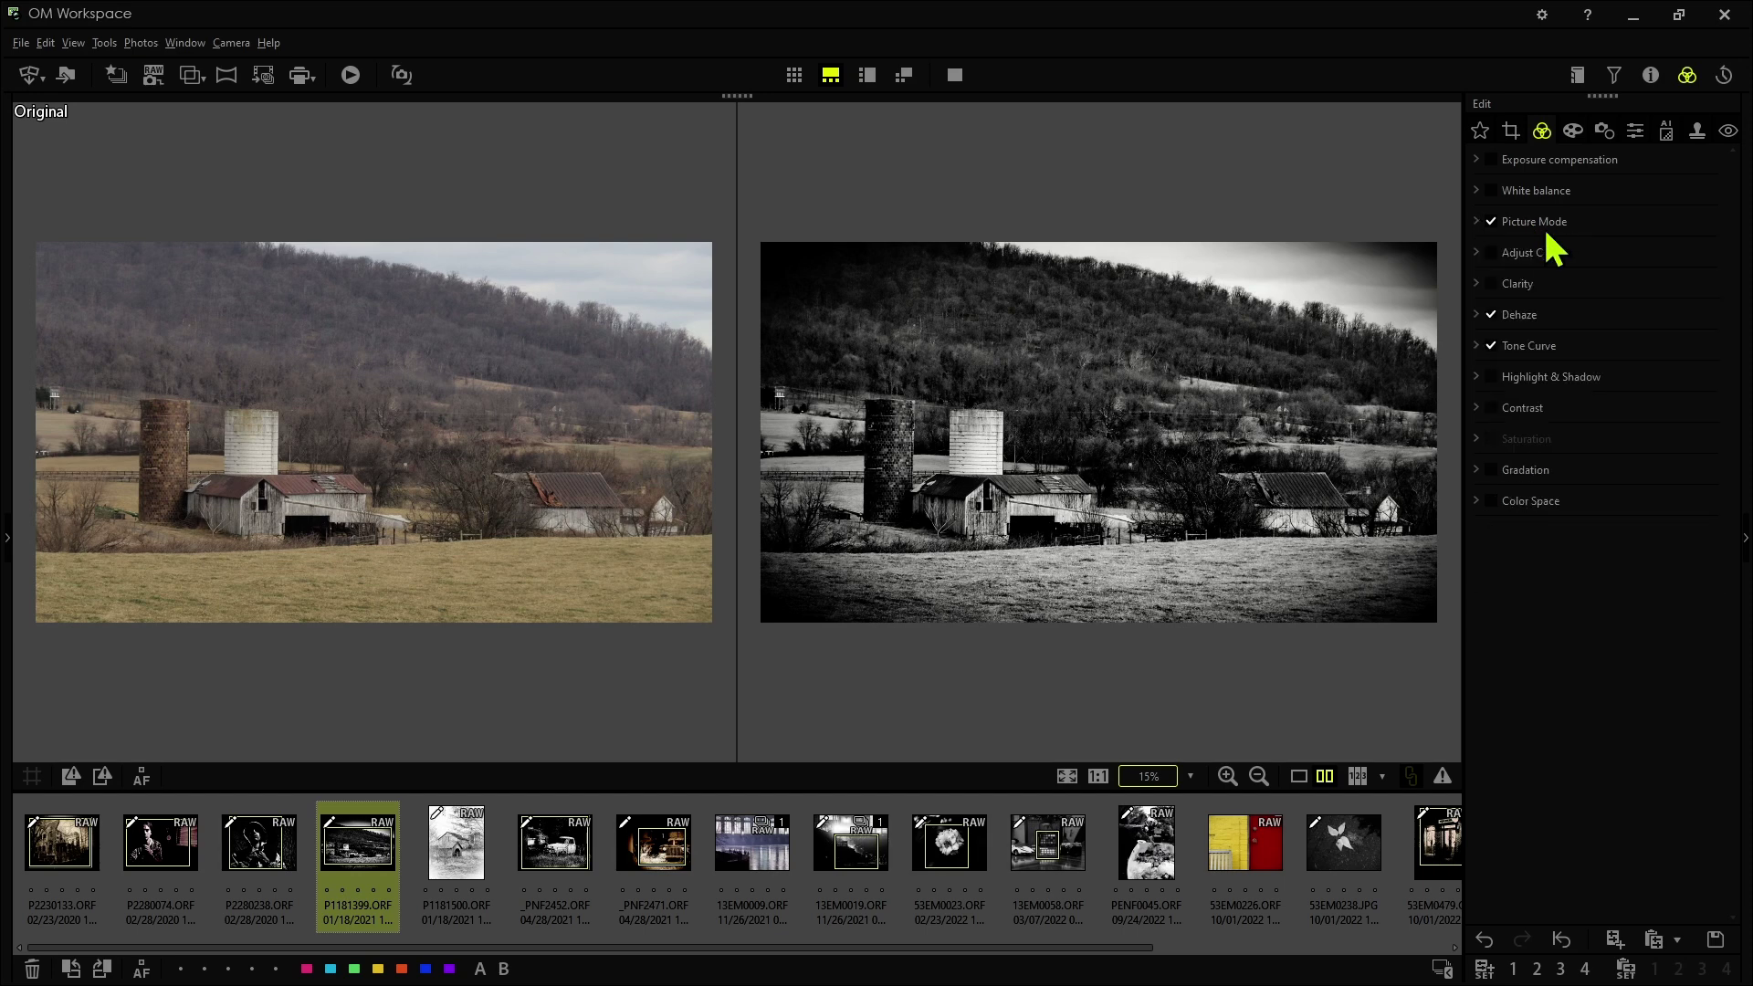
pyautogui.click(1537, 312)
pyautogui.click(1550, 384)
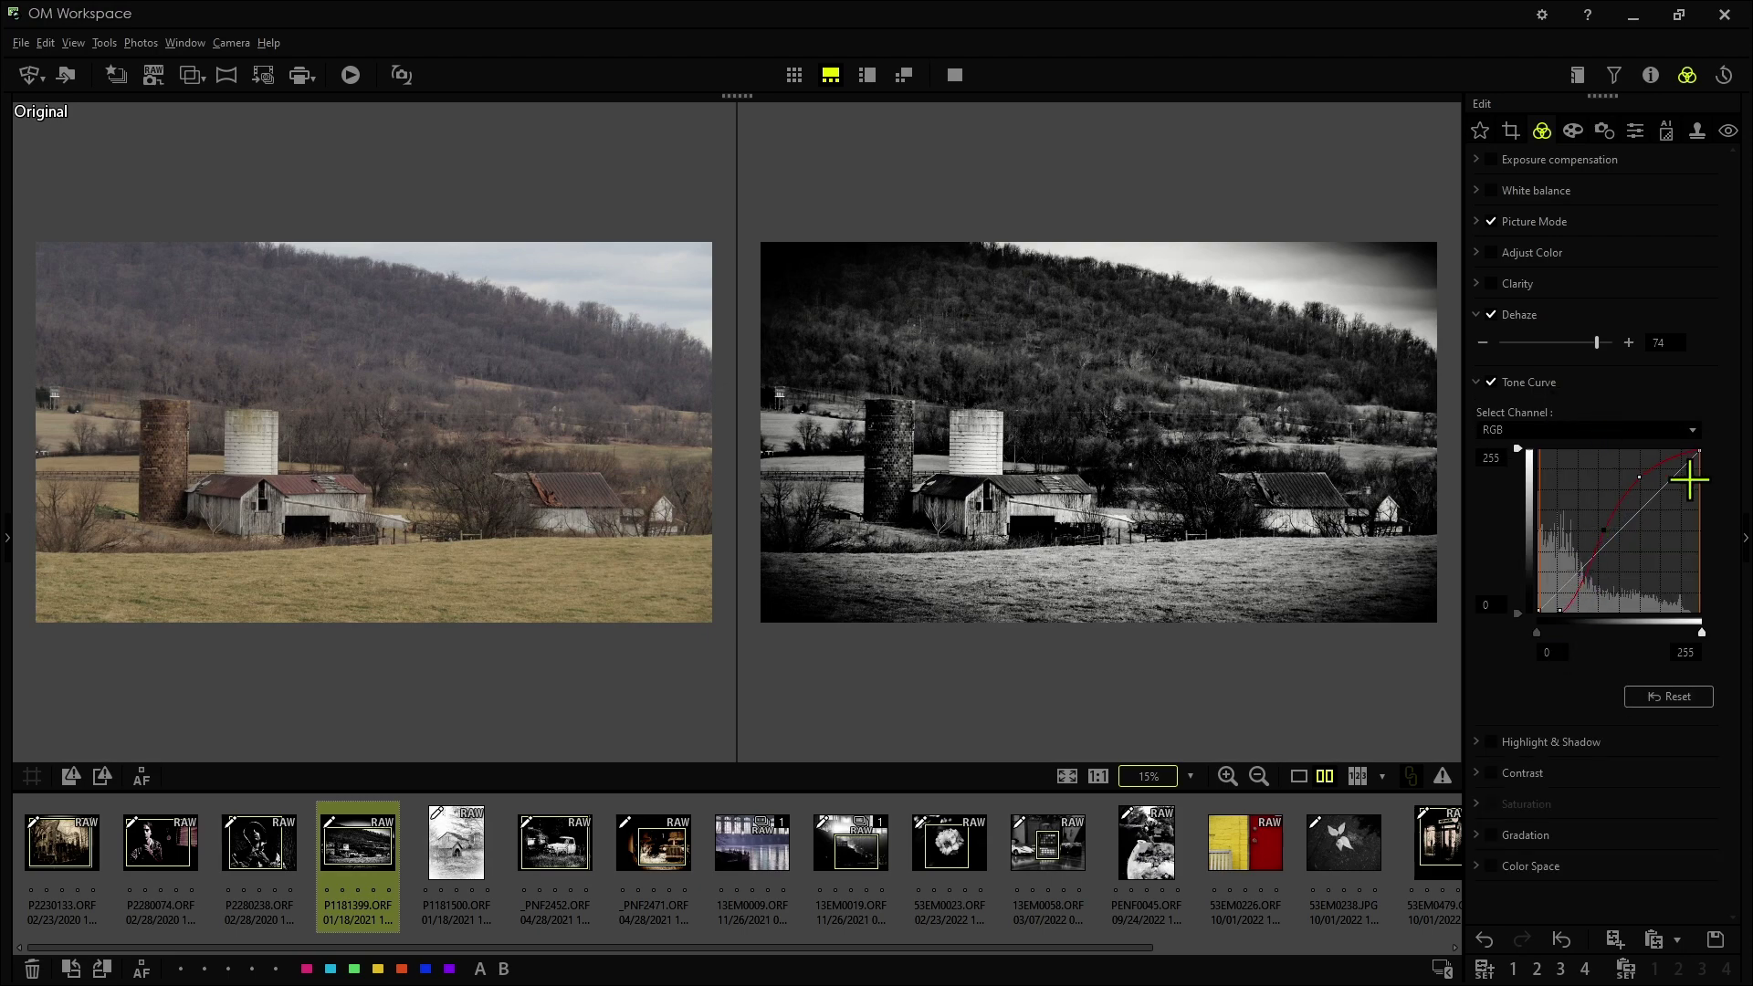
pyautogui.click(1567, 130)
pyautogui.click(1543, 222)
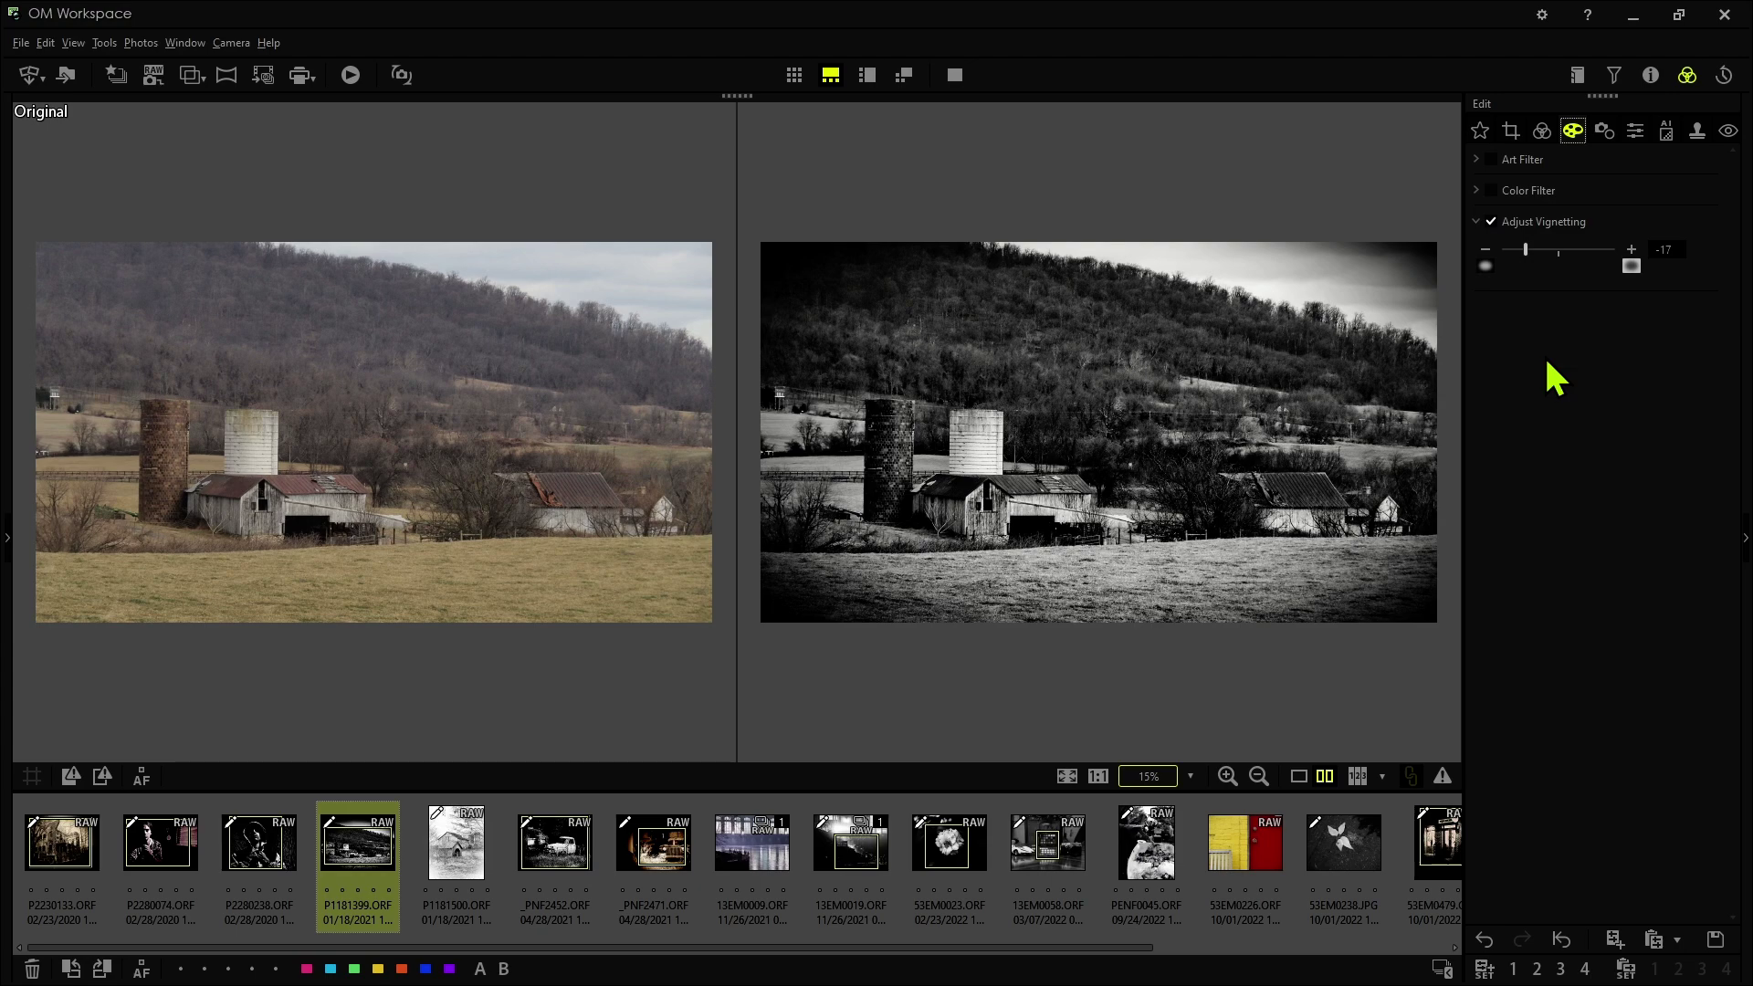
pyautogui.press('Right')
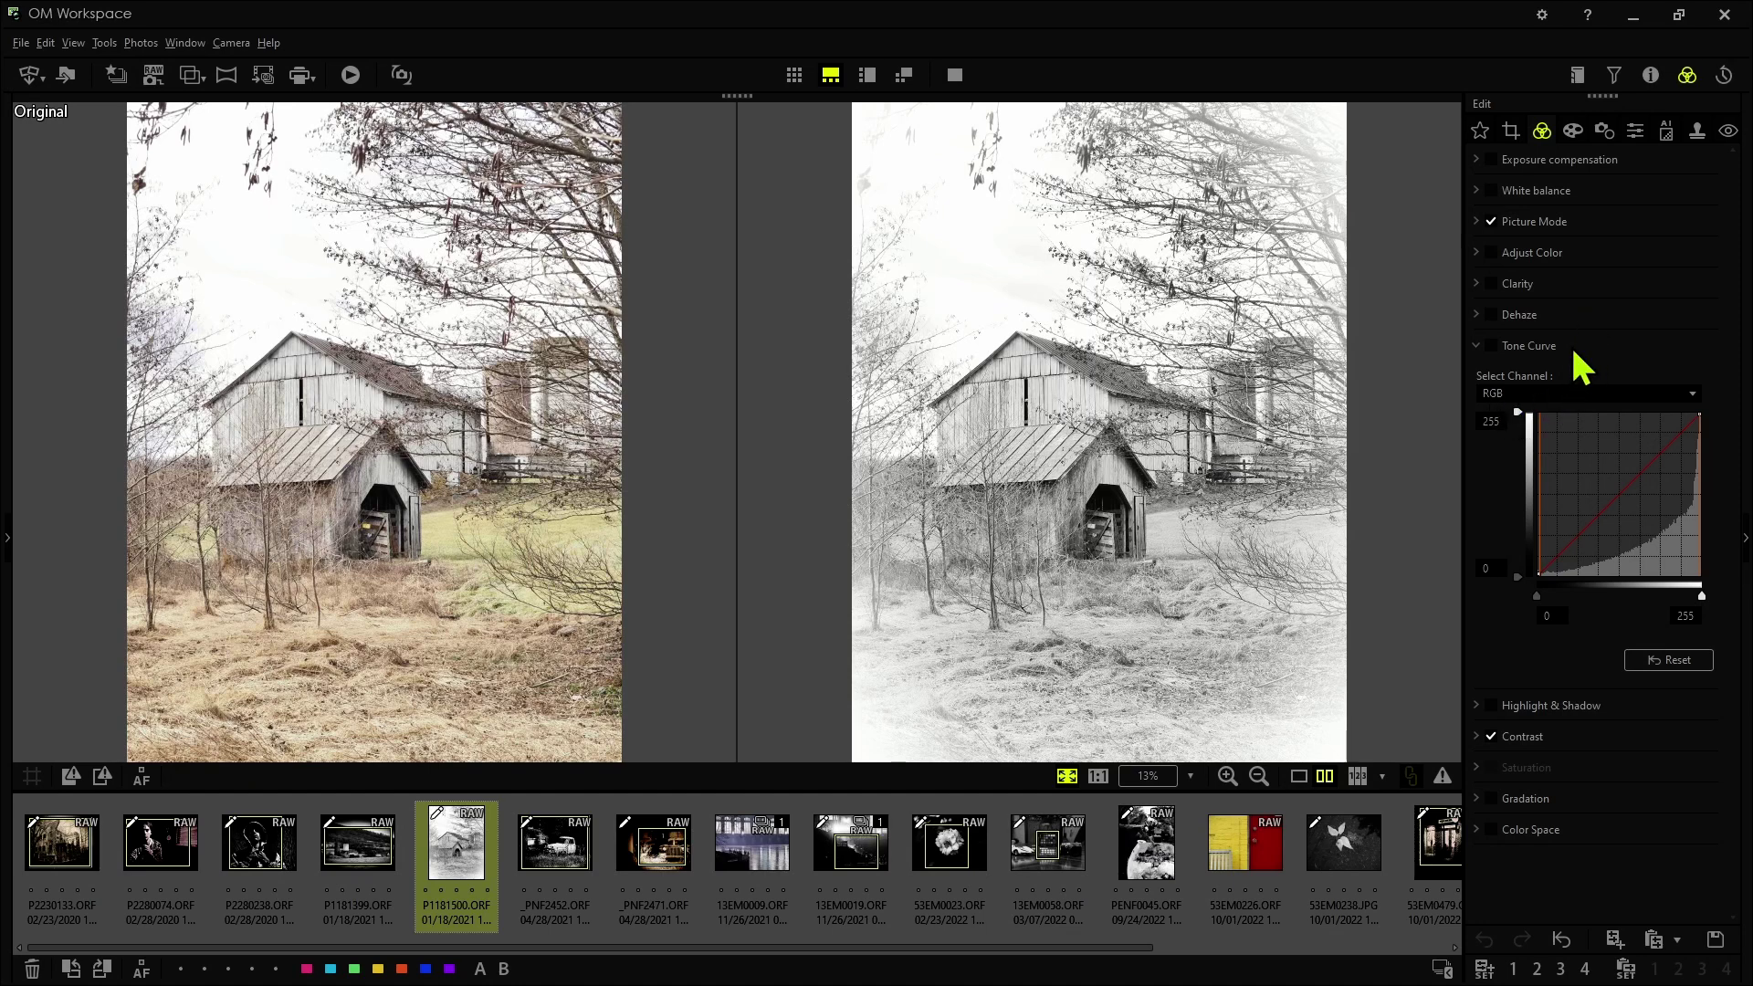
# - Check the barn's Monotone mode and Contrast 2.0, then add two points to its RGB curve
pyautogui.click(1518, 347)
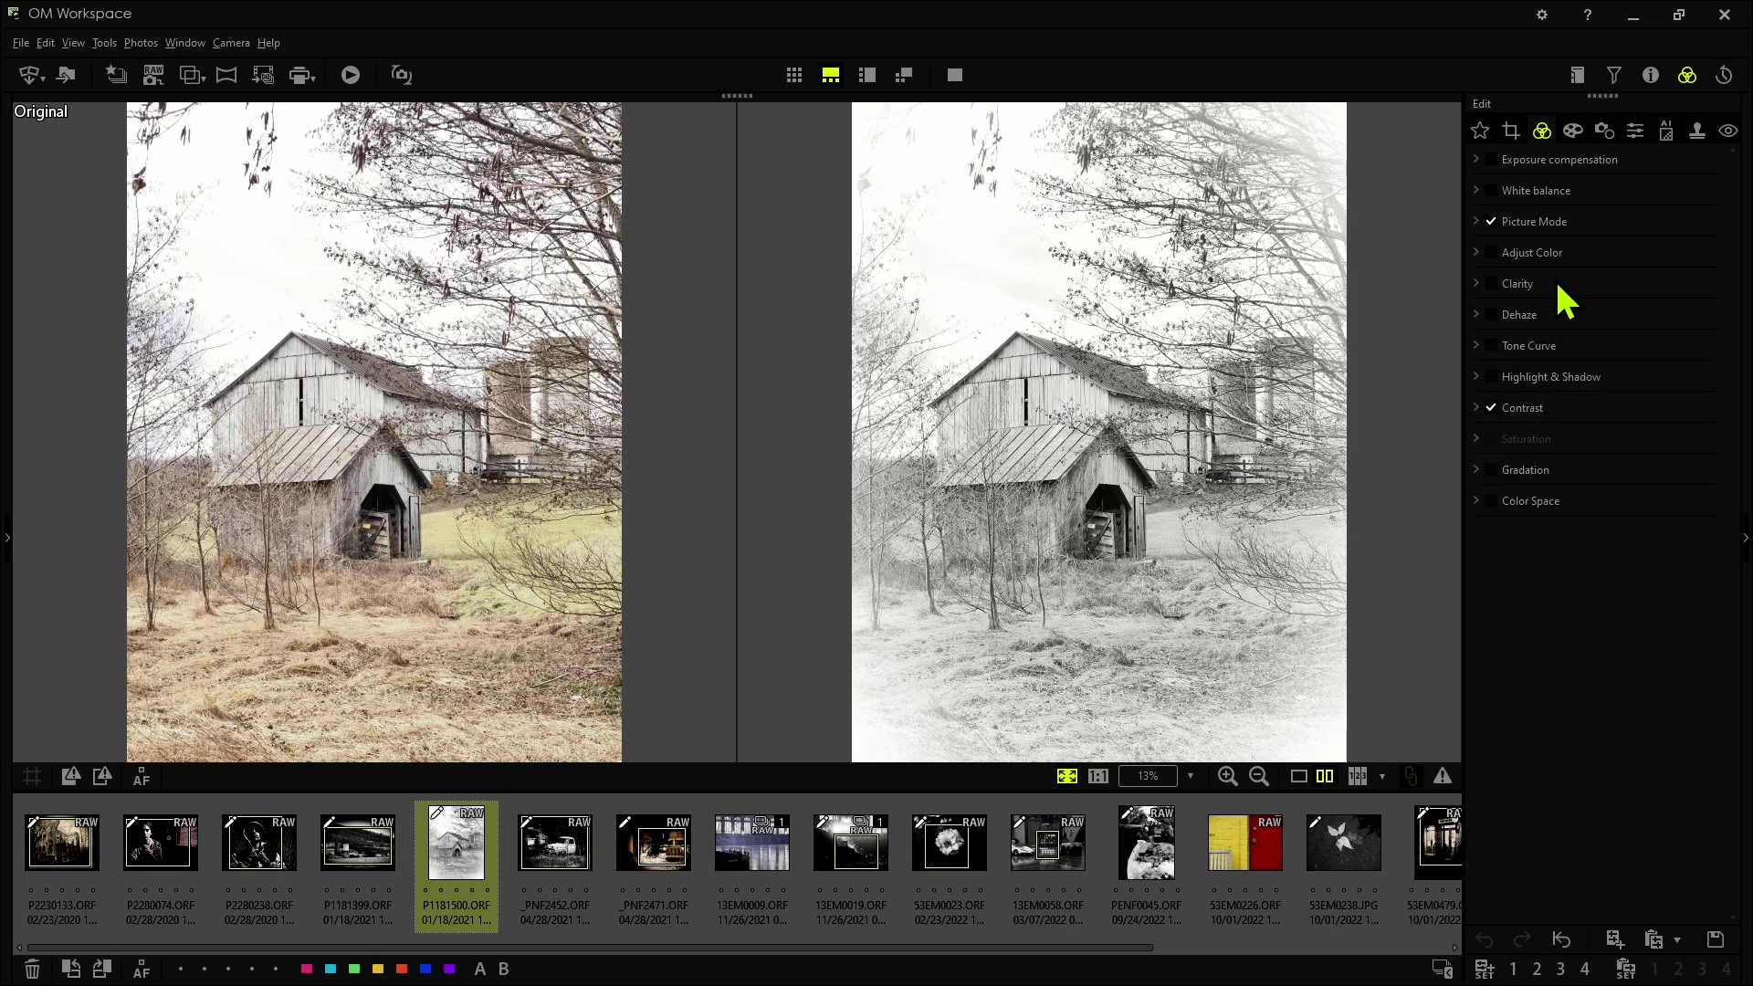
pyautogui.click(1570, 224)
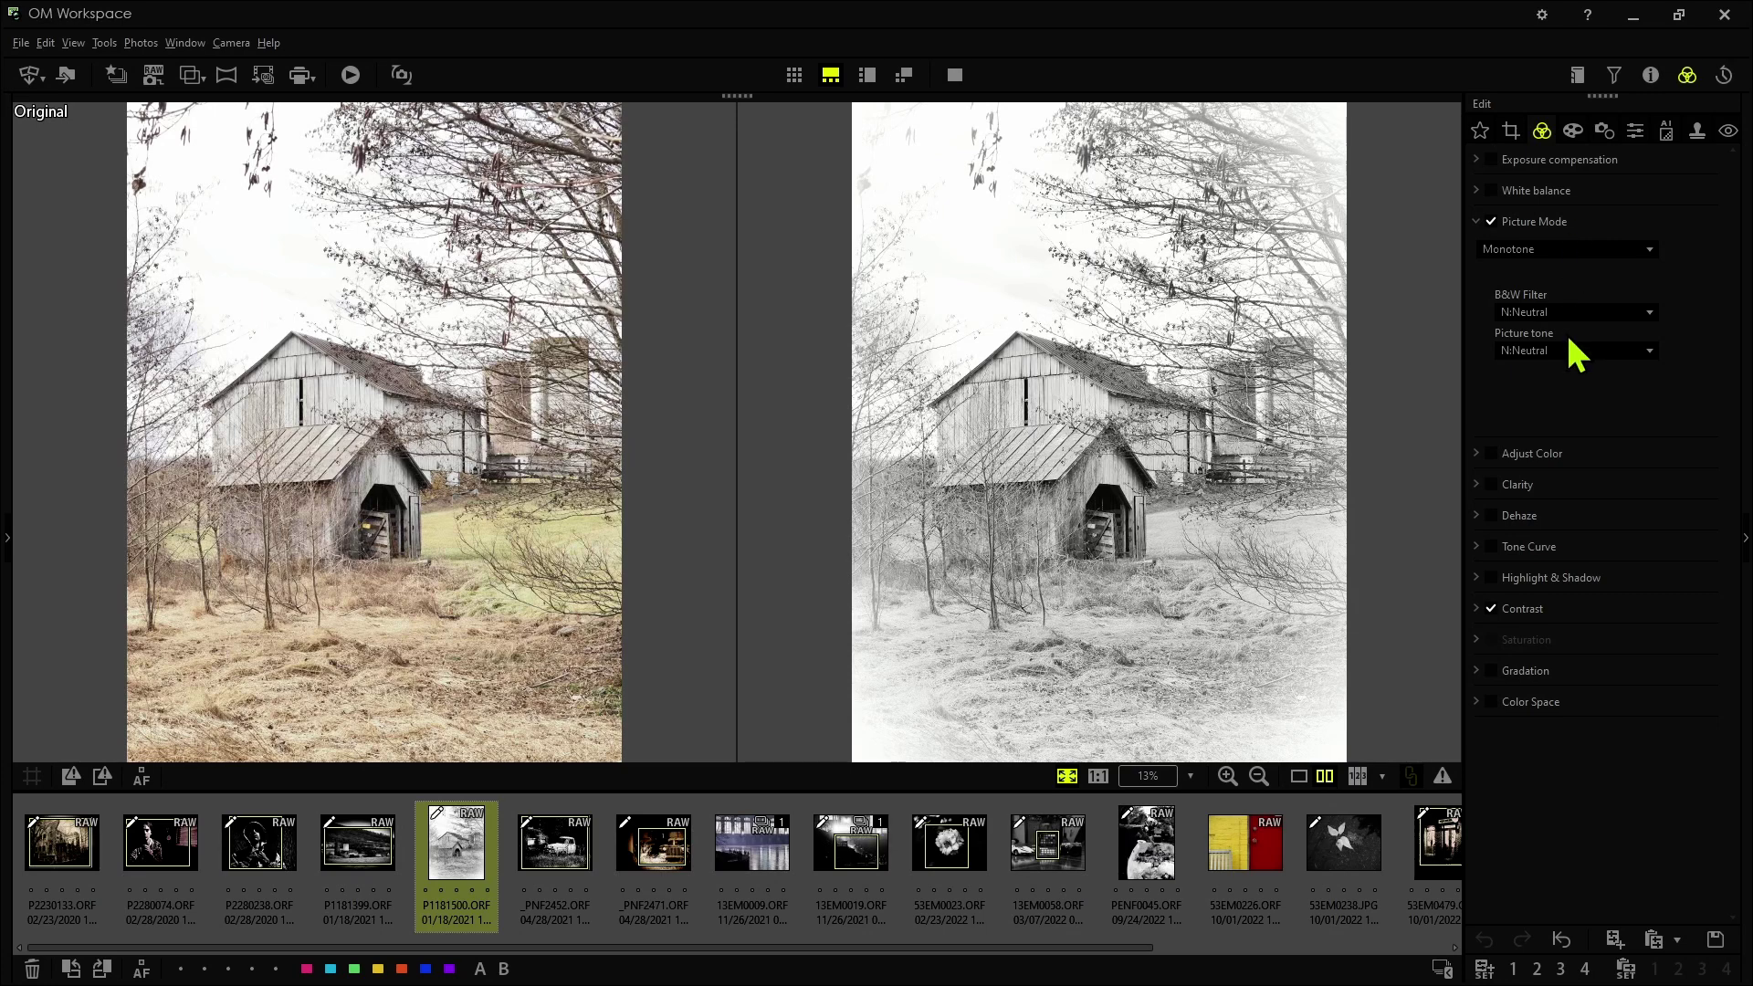
pyautogui.click(1563, 608)
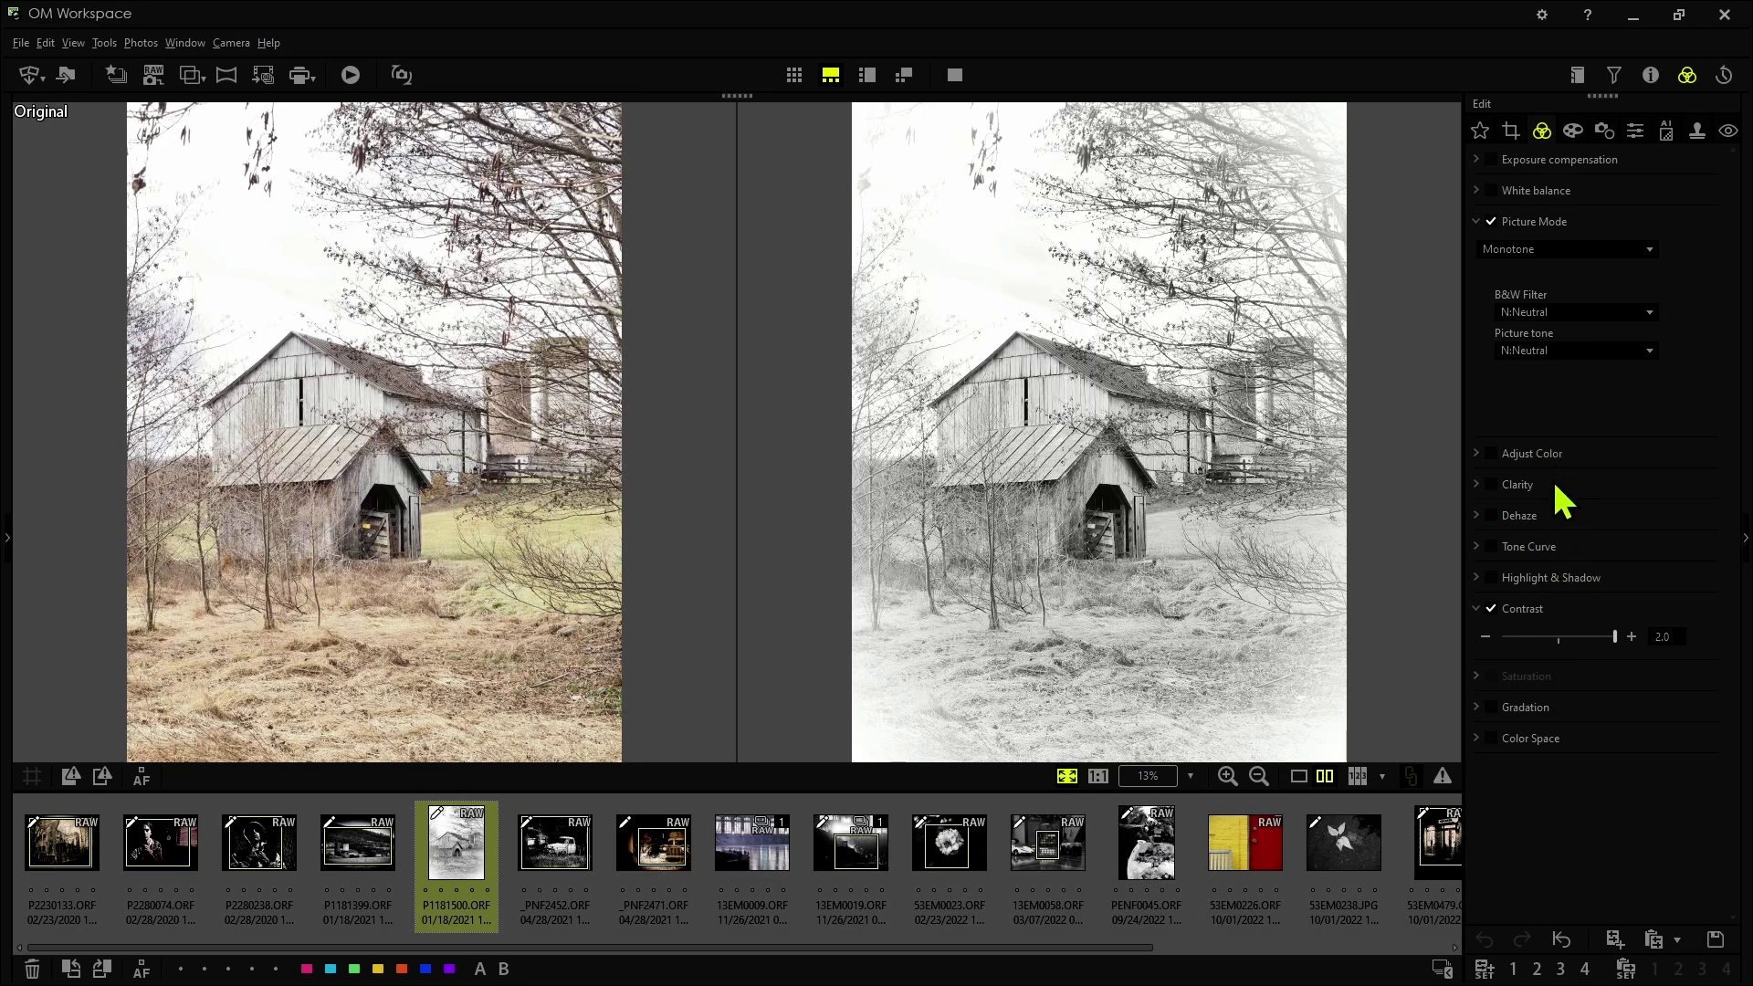
pyautogui.click(1552, 546)
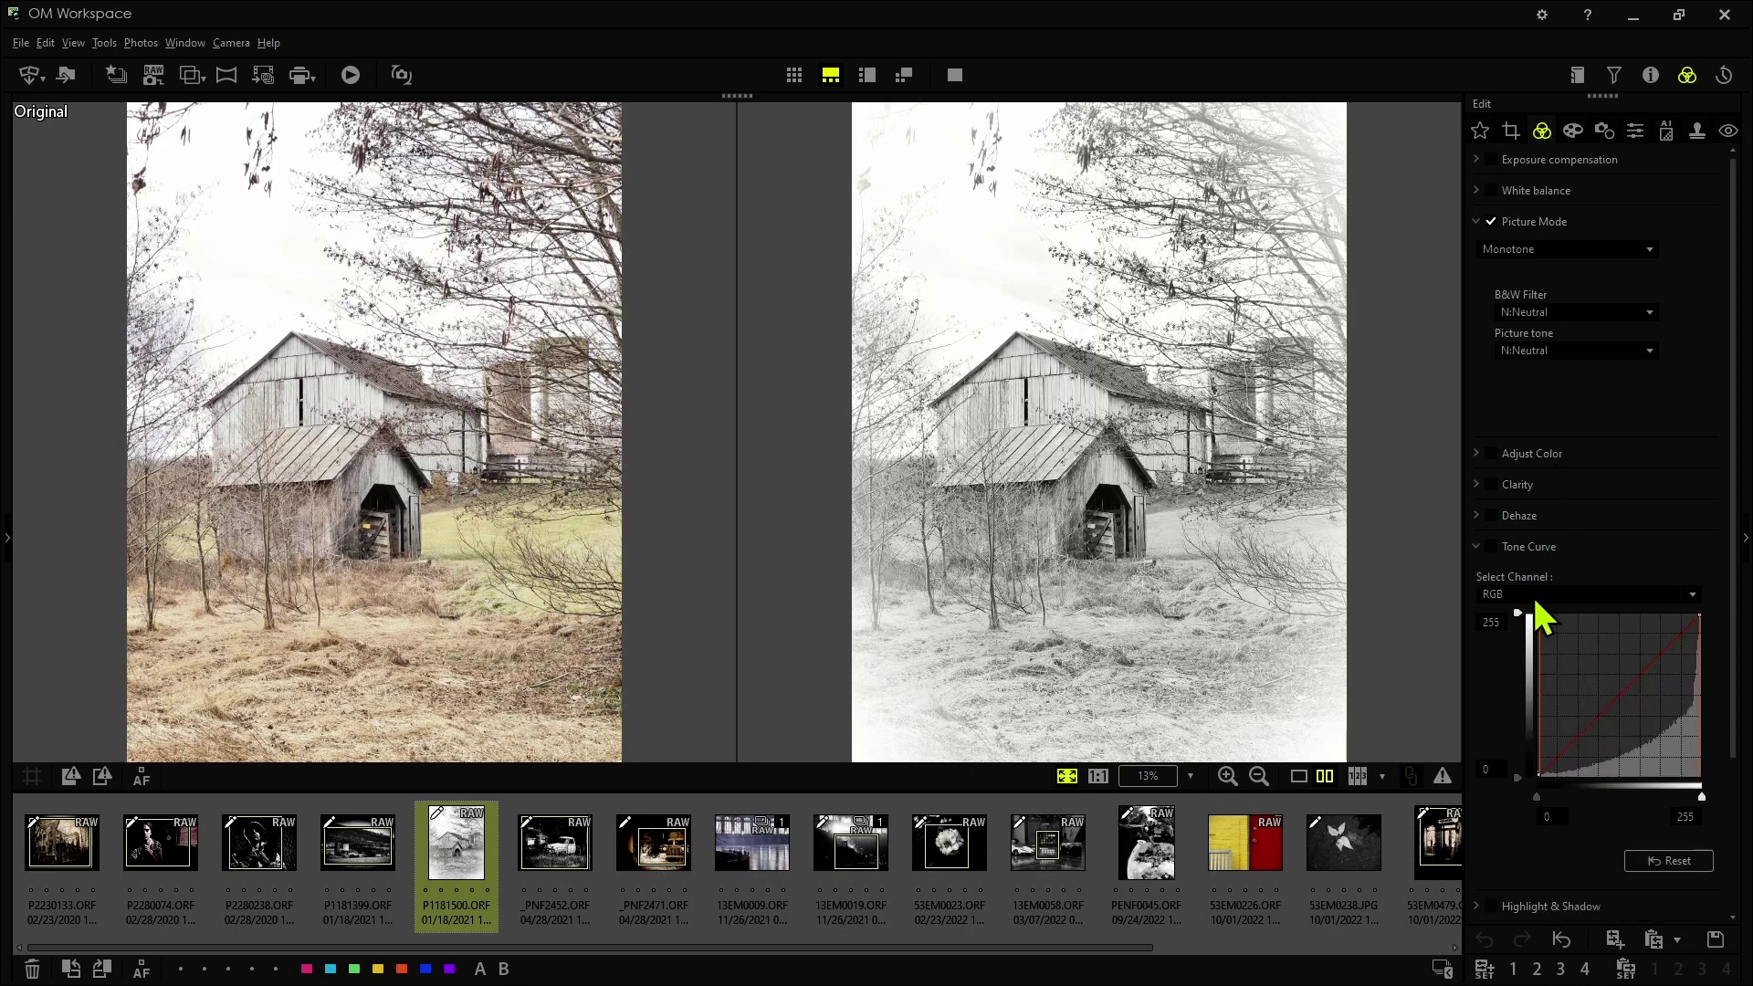
pyautogui.click(1664, 651)
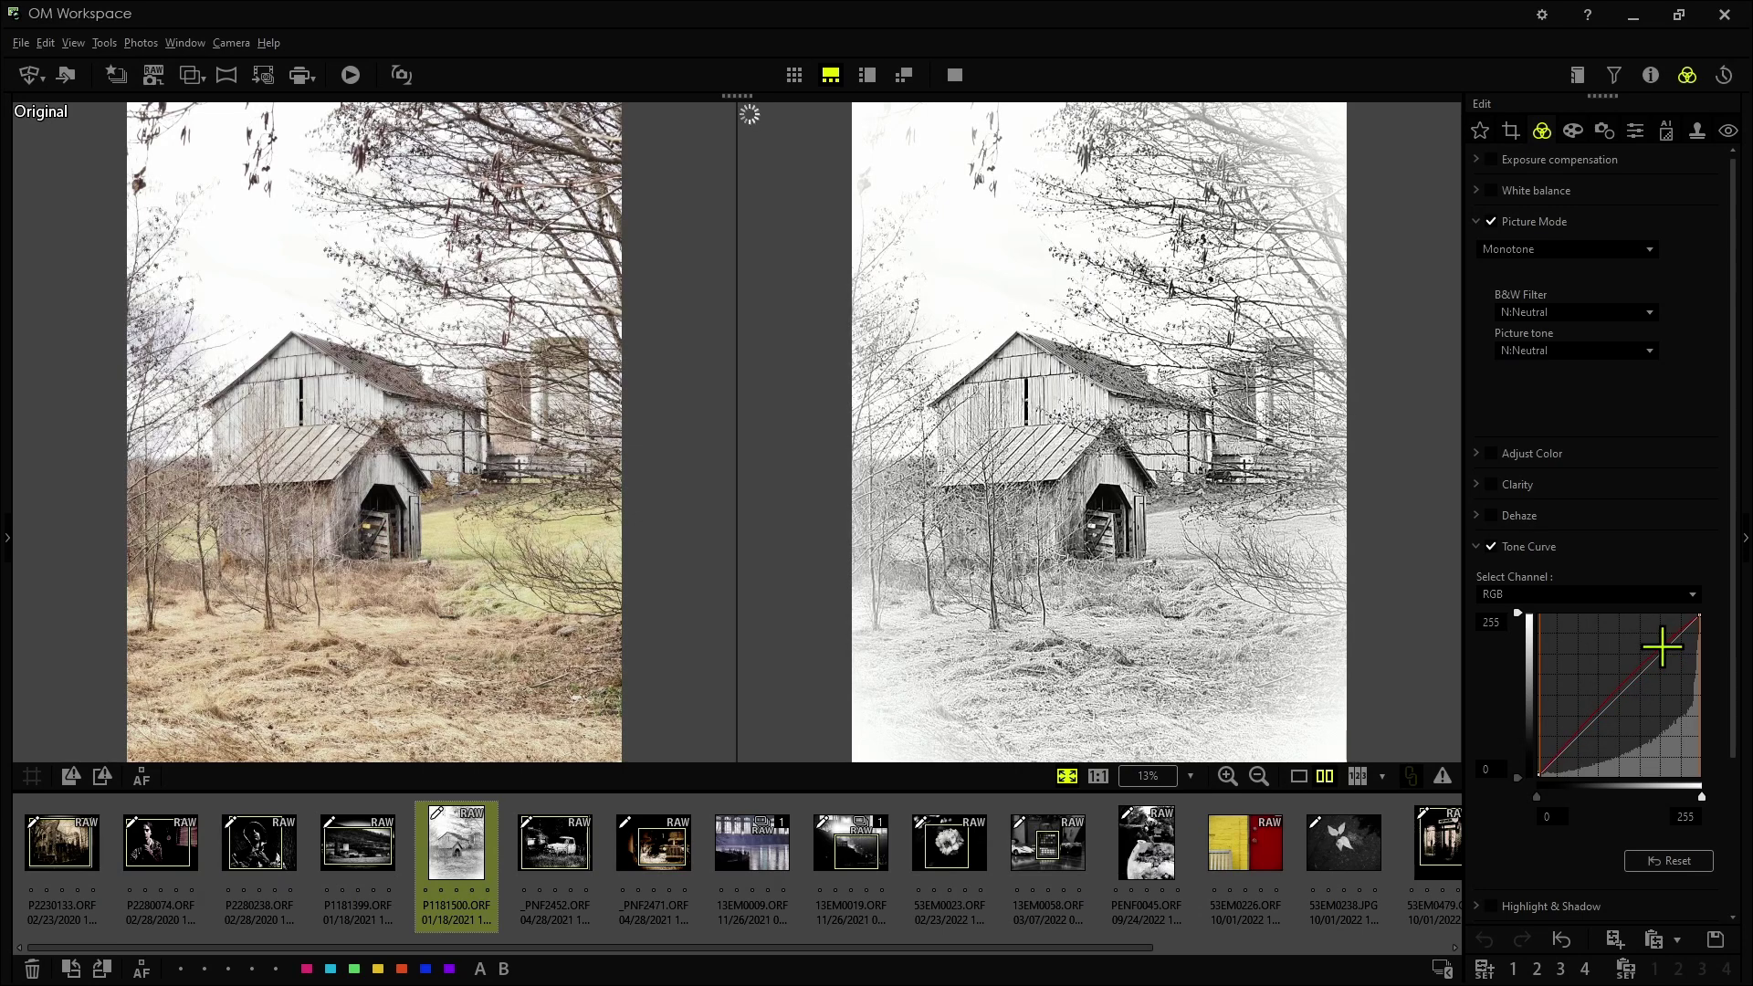
pyautogui.click(1580, 742)
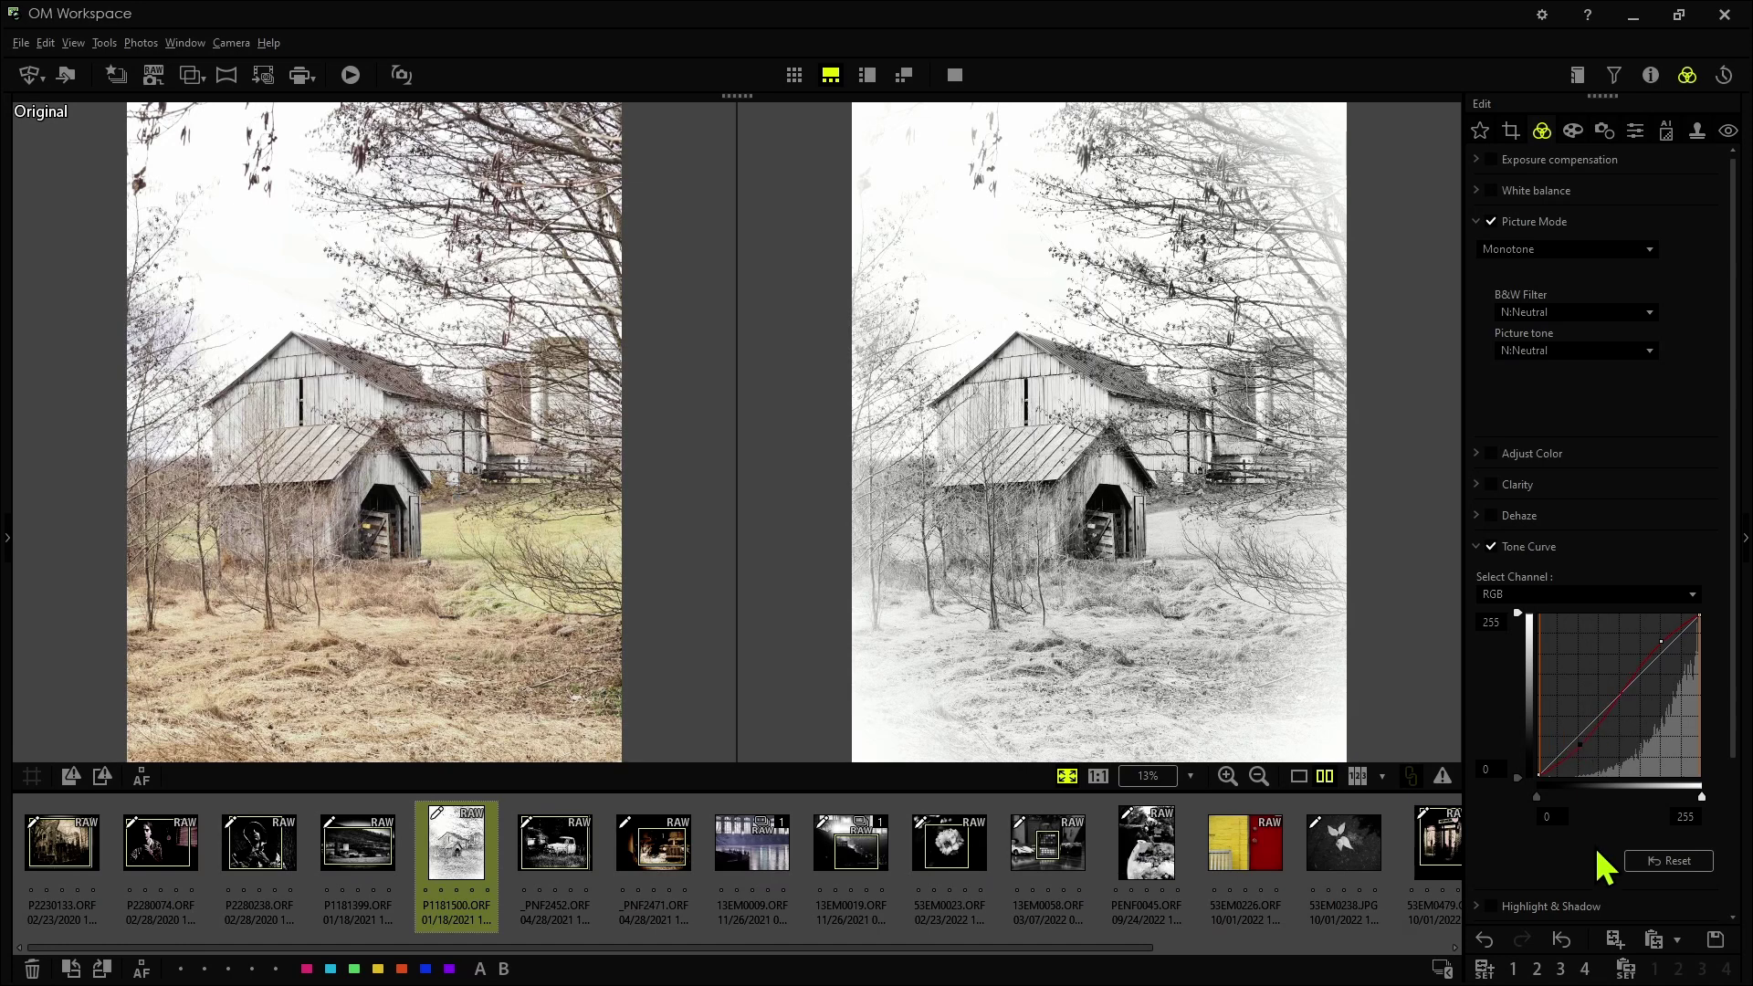
pyautogui.click(1577, 133)
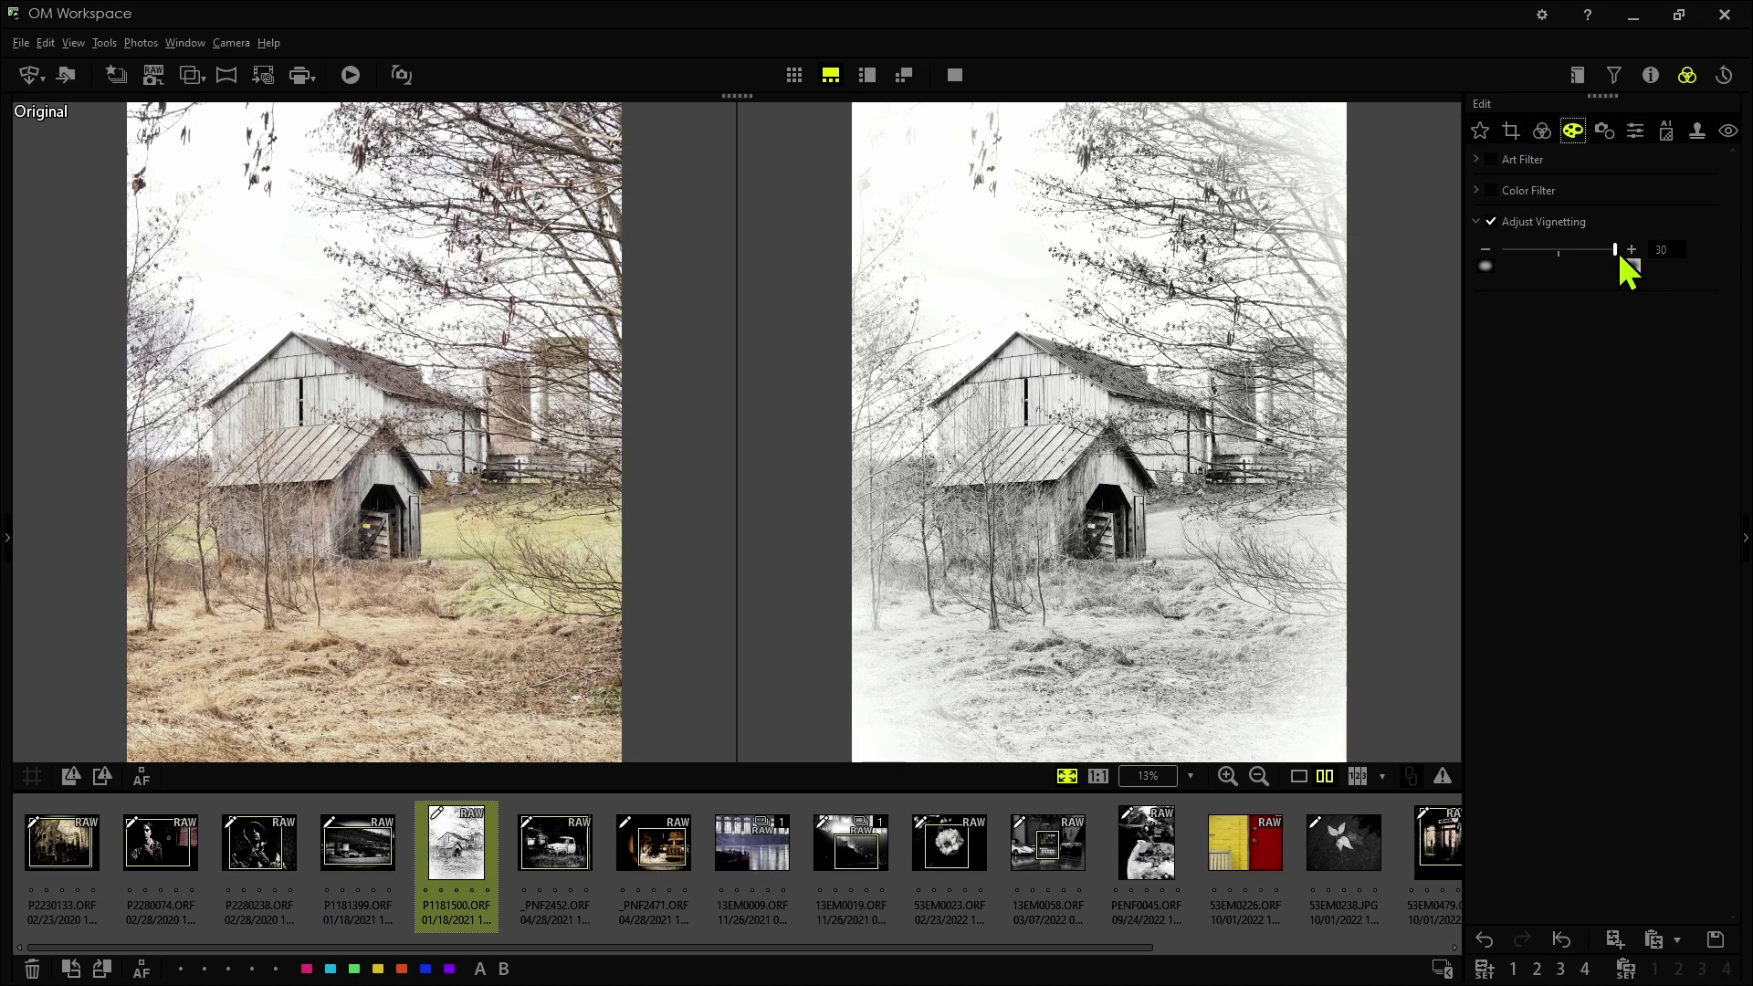
# - Try a -30 dark vignette on the barn, then set it back to the white 30
pyautogui.moveTo(1621, 256); pyautogui.dragTo(1502, 257)
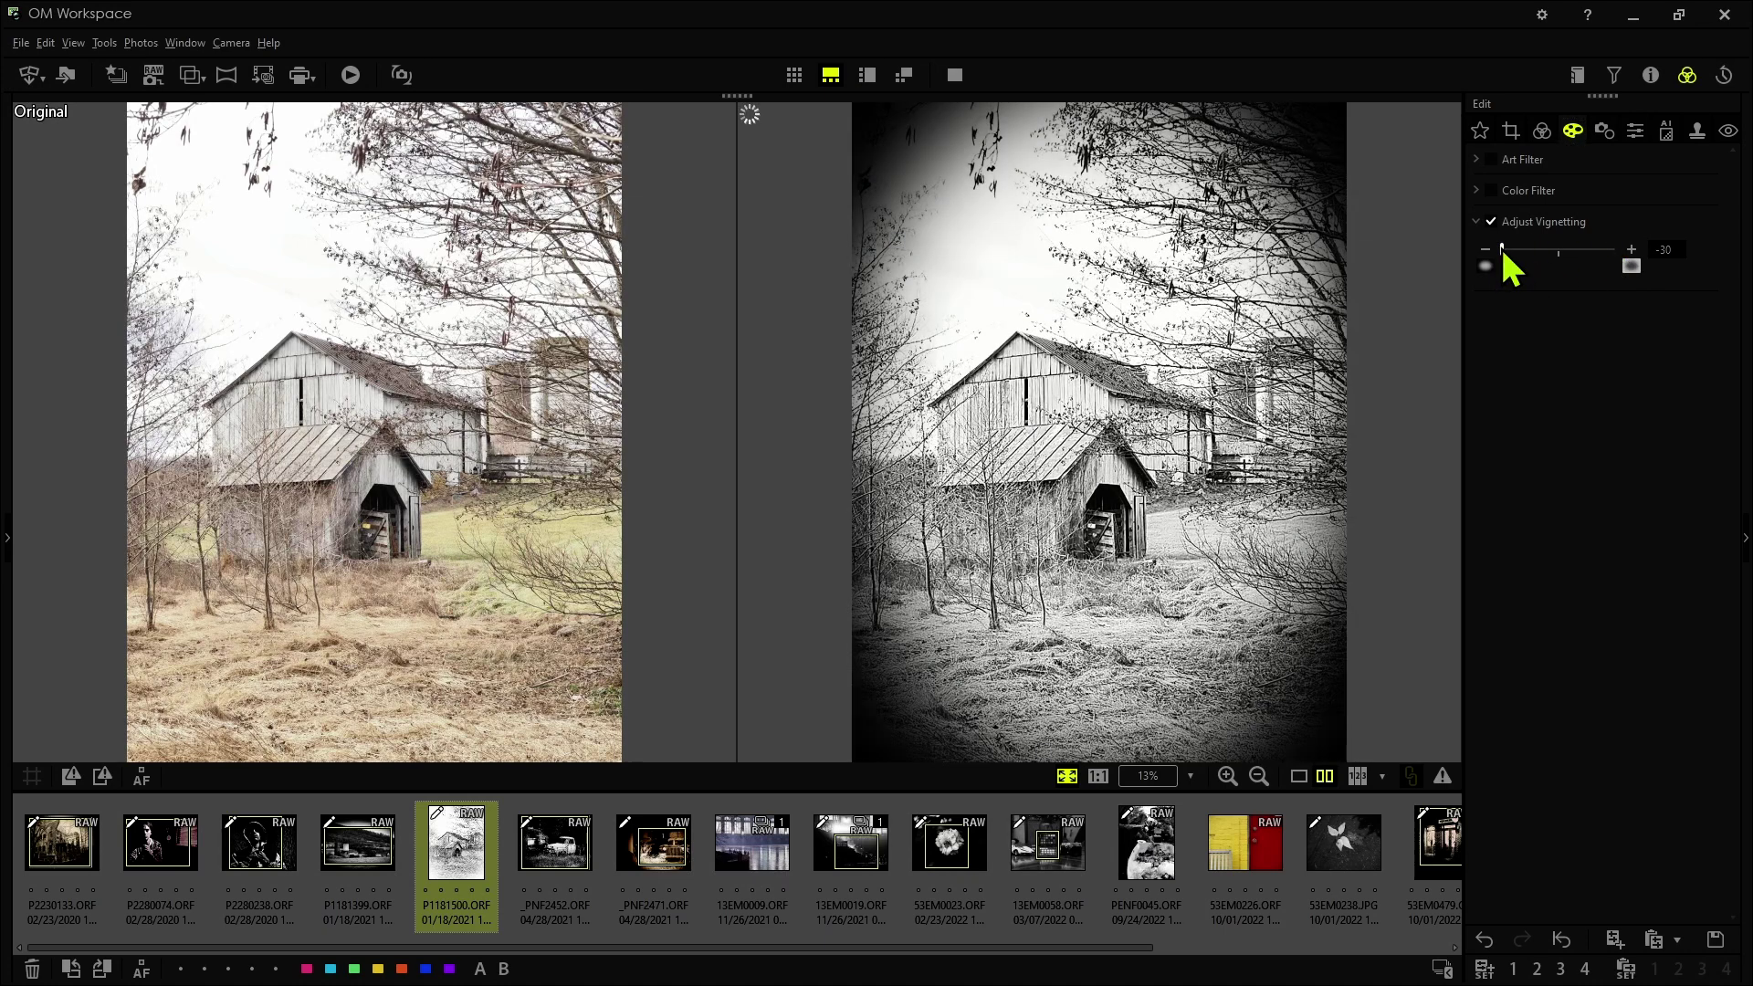
pyautogui.moveTo(1504, 256); pyautogui.dragTo(1647, 274)
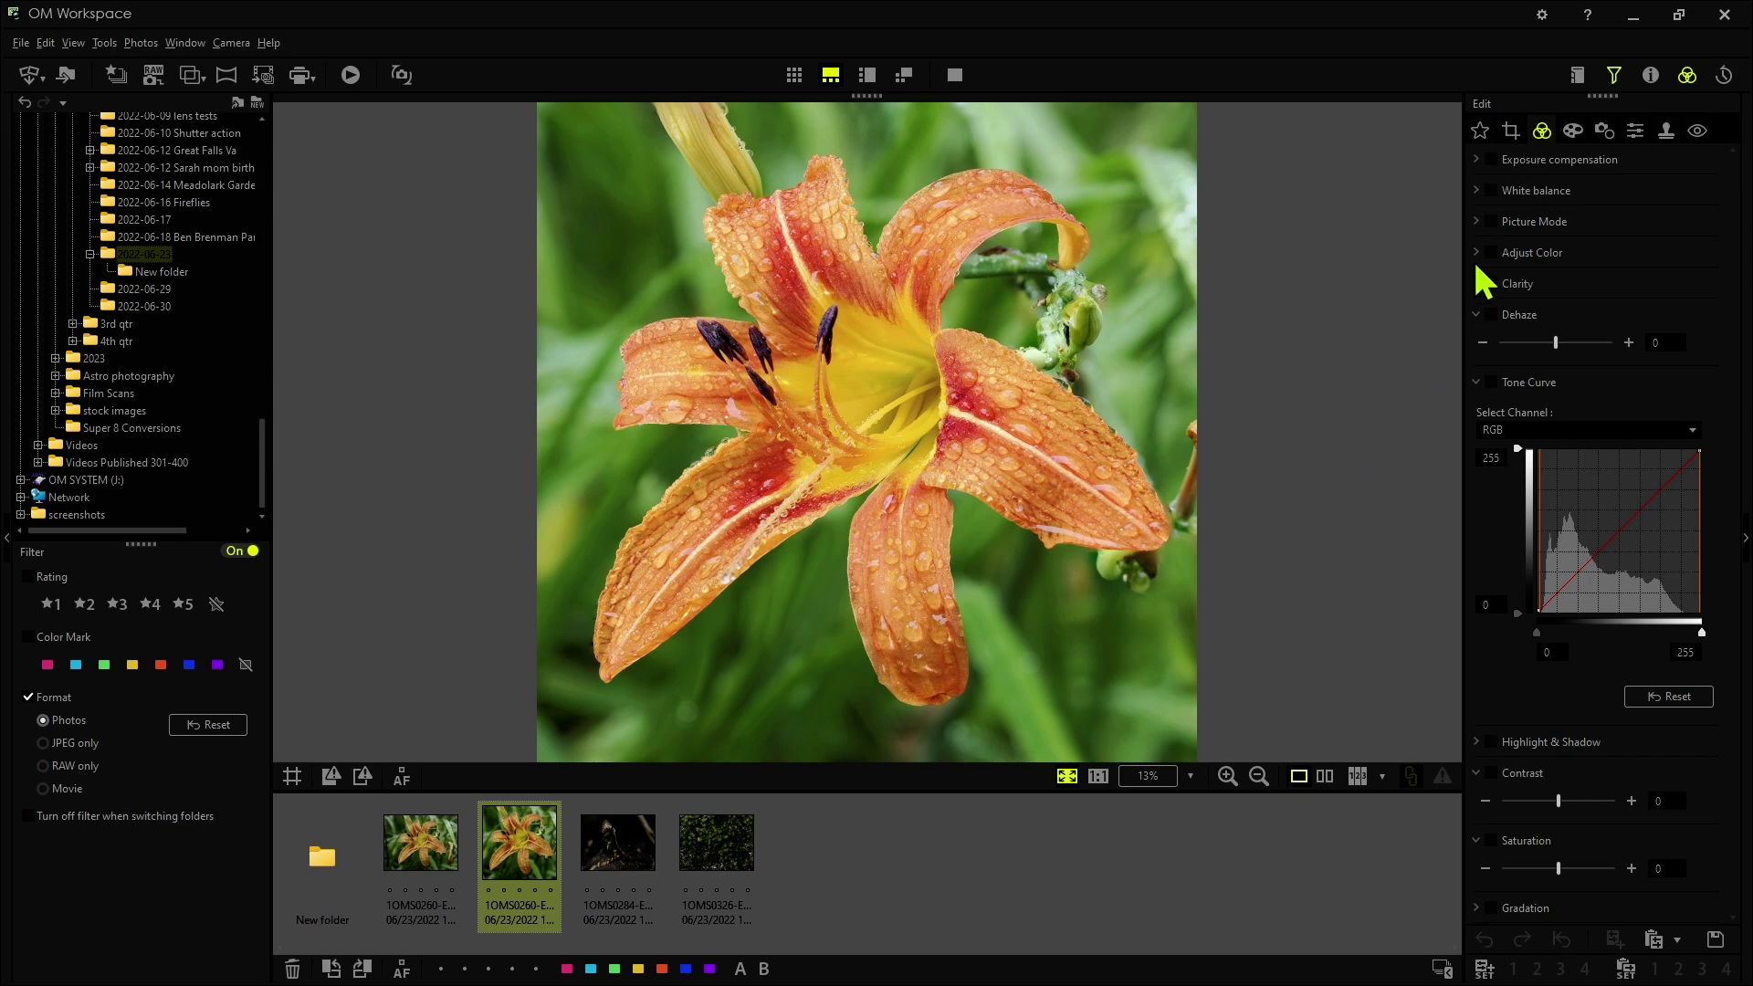
# - Try Monochrome picture mode on the daylily with a Red, then a Green B&W filter
pyautogui.click(1530, 221)
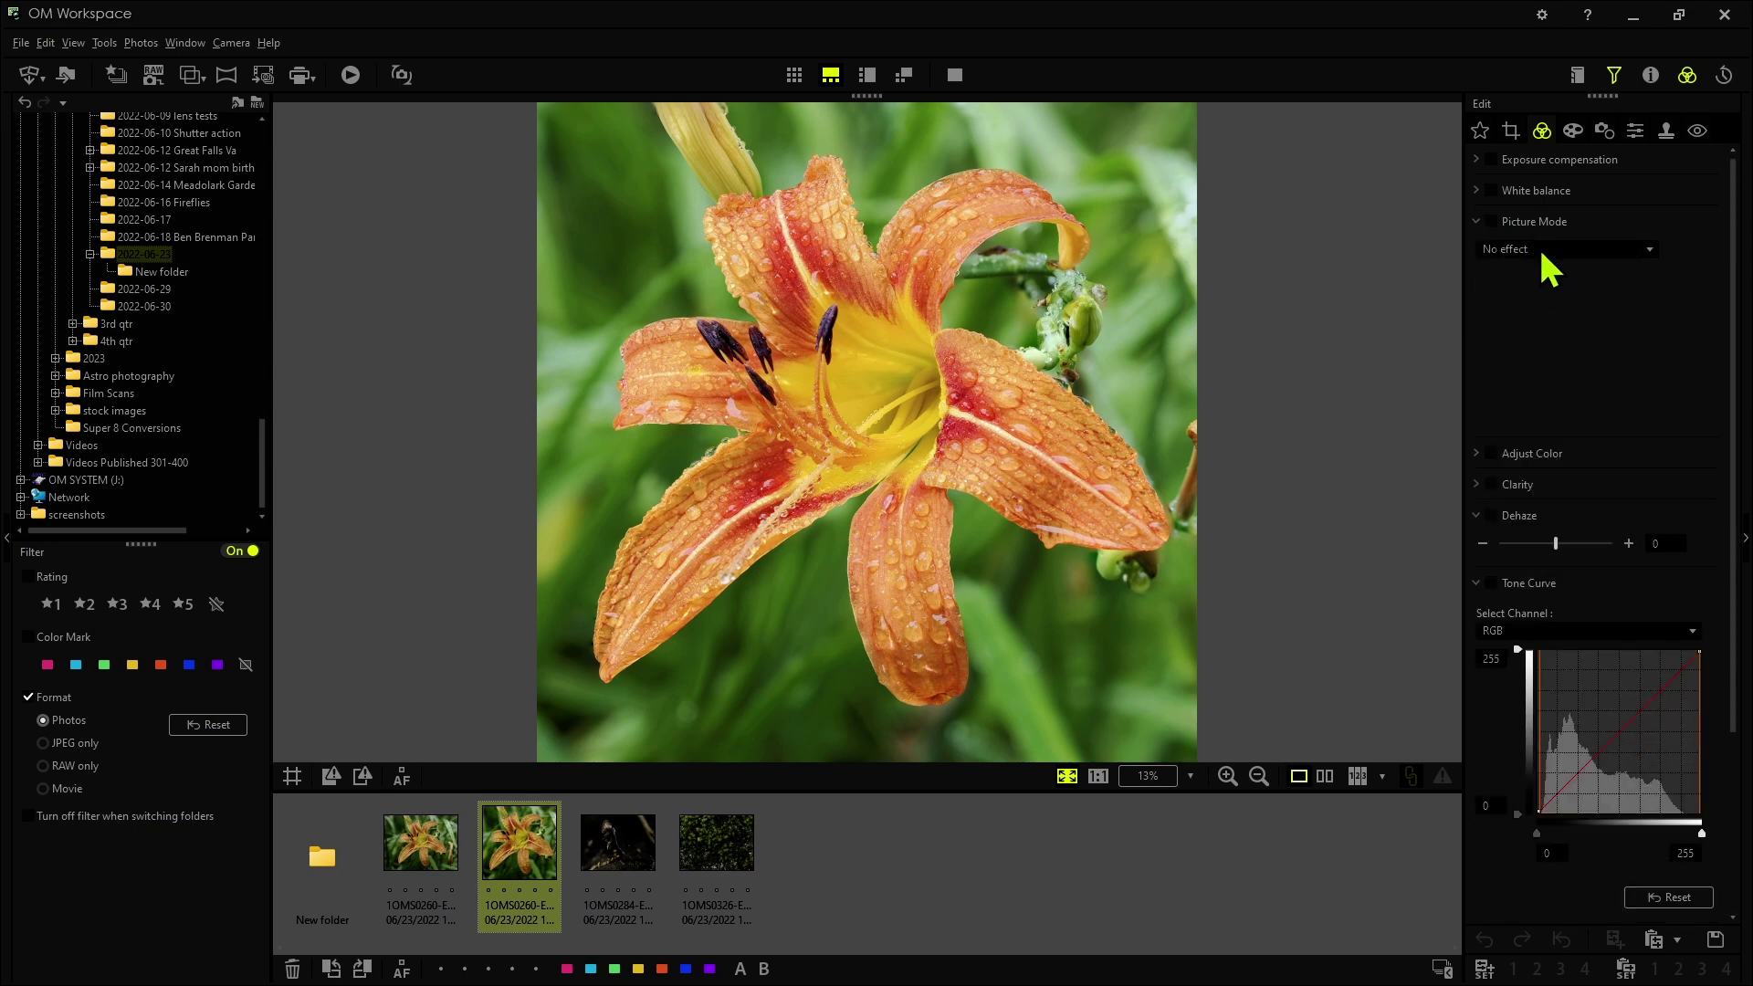
pyautogui.click(1538, 247)
pyautogui.click(1540, 289)
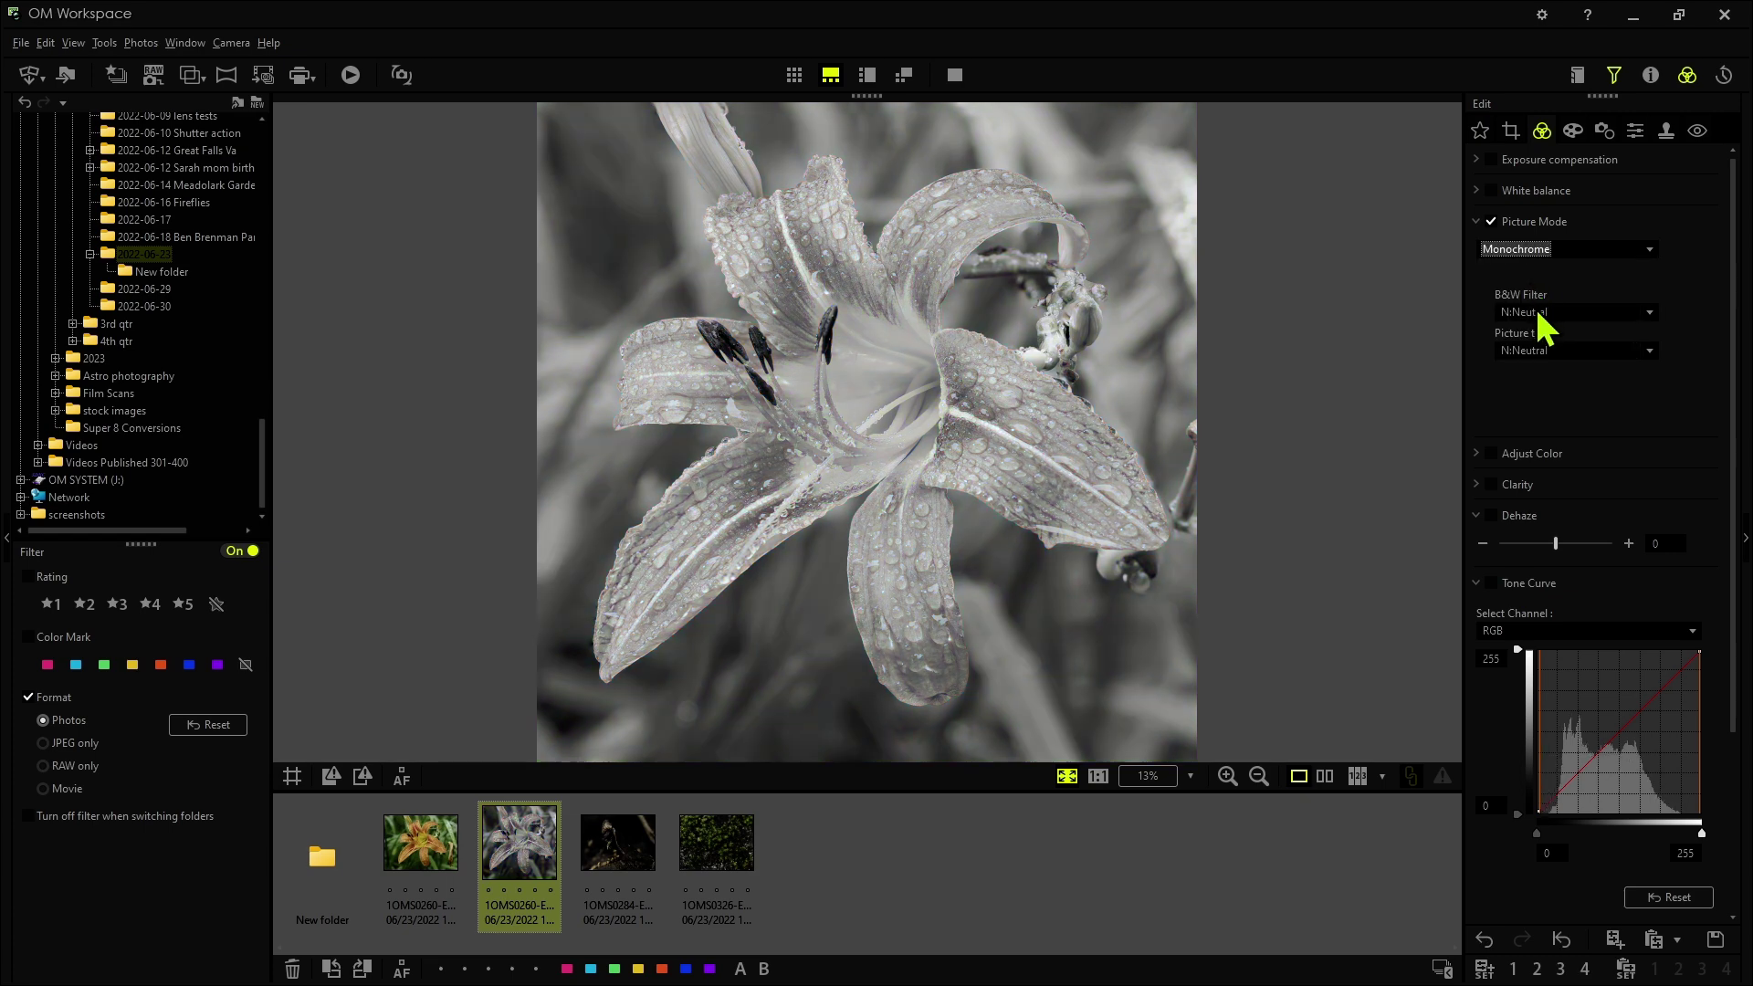
pyautogui.click(1538, 313)
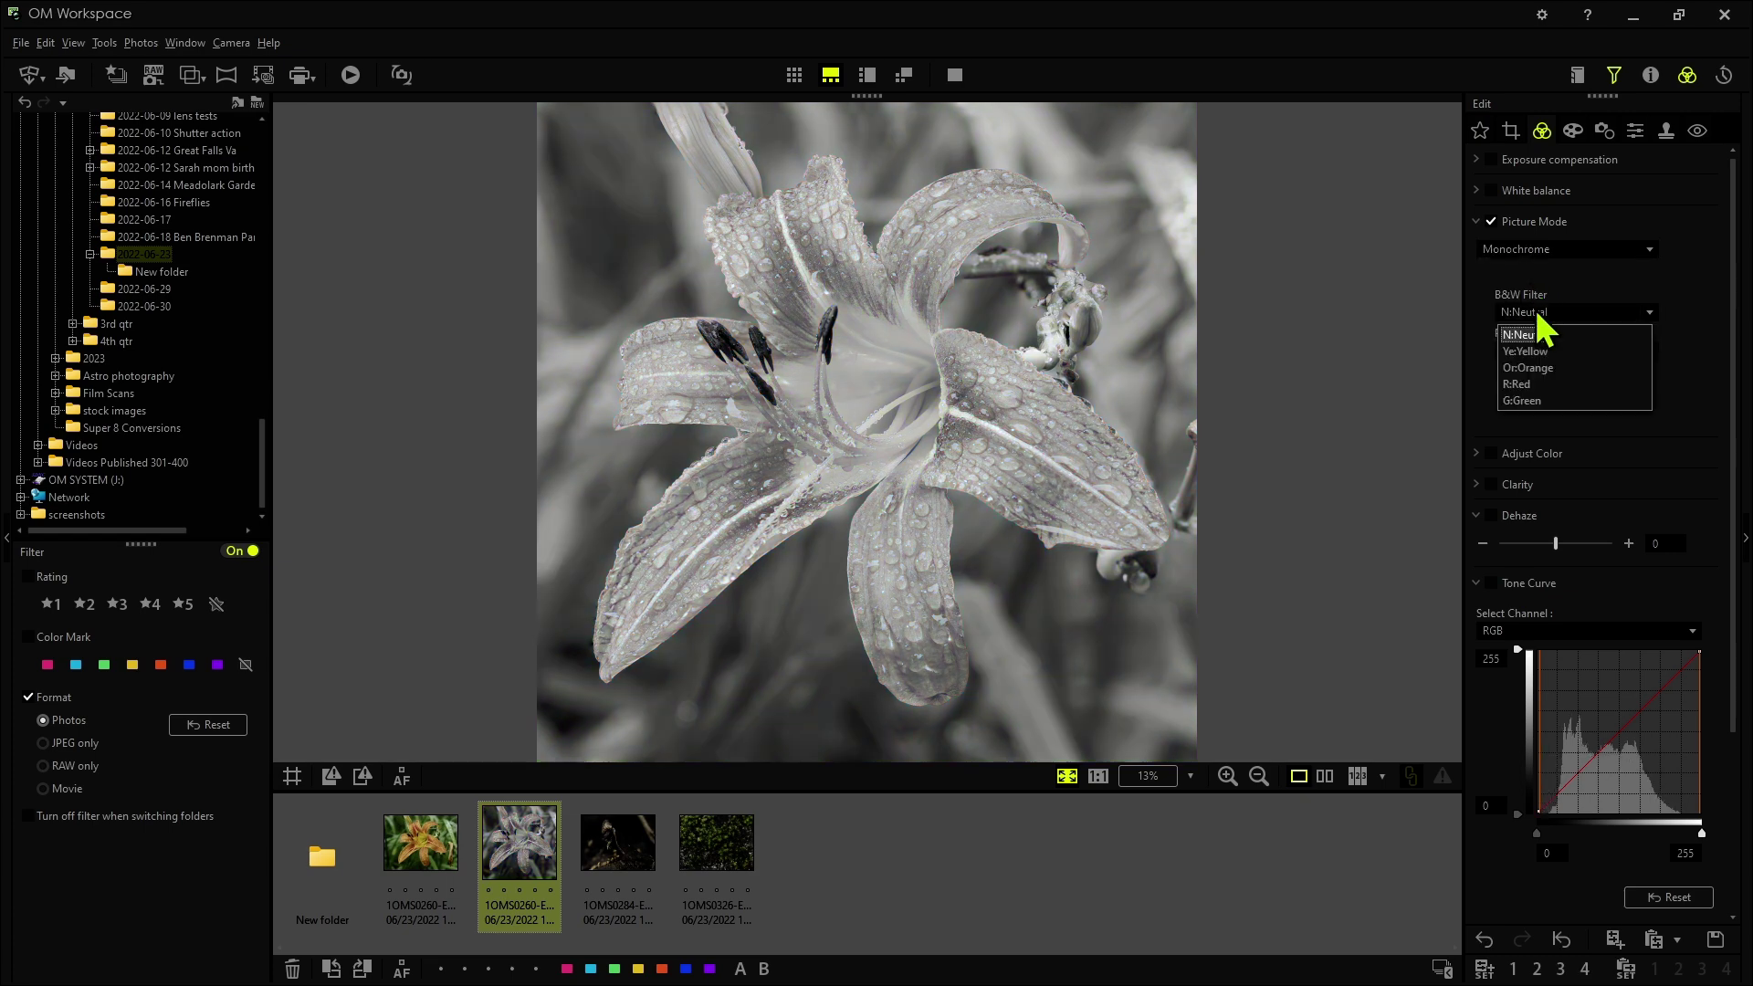
pyautogui.click(1523, 388)
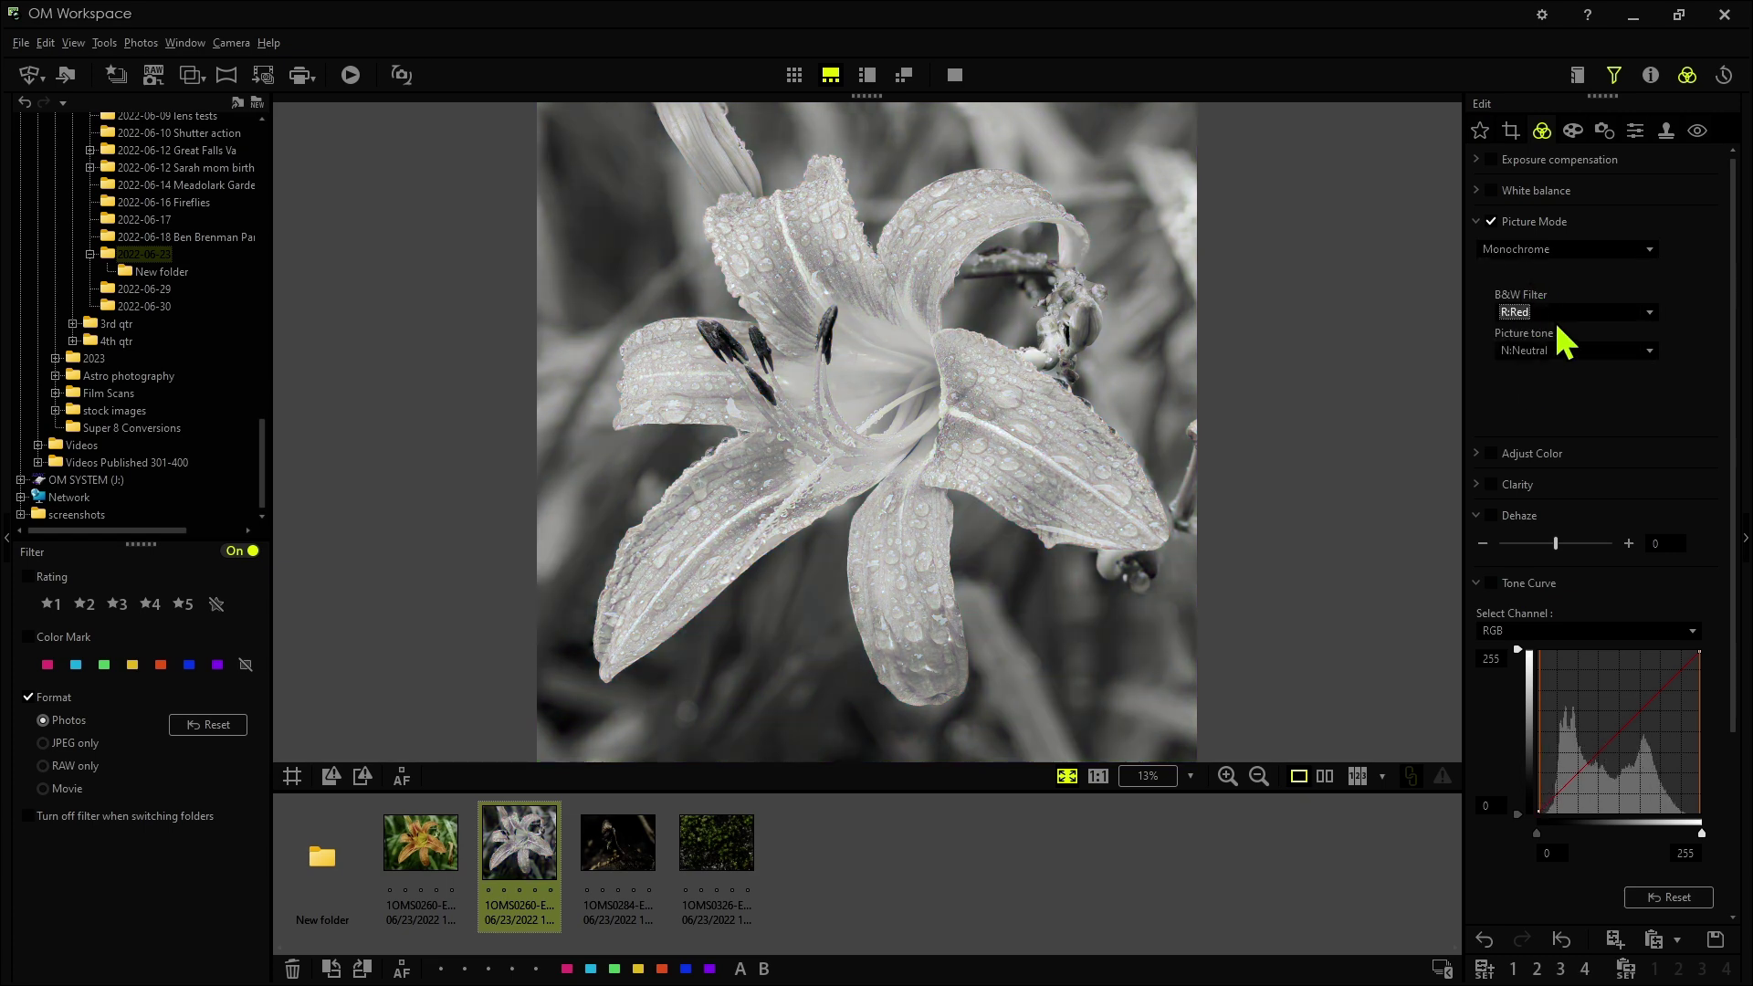
pyautogui.click(1559, 315)
pyautogui.click(1522, 401)
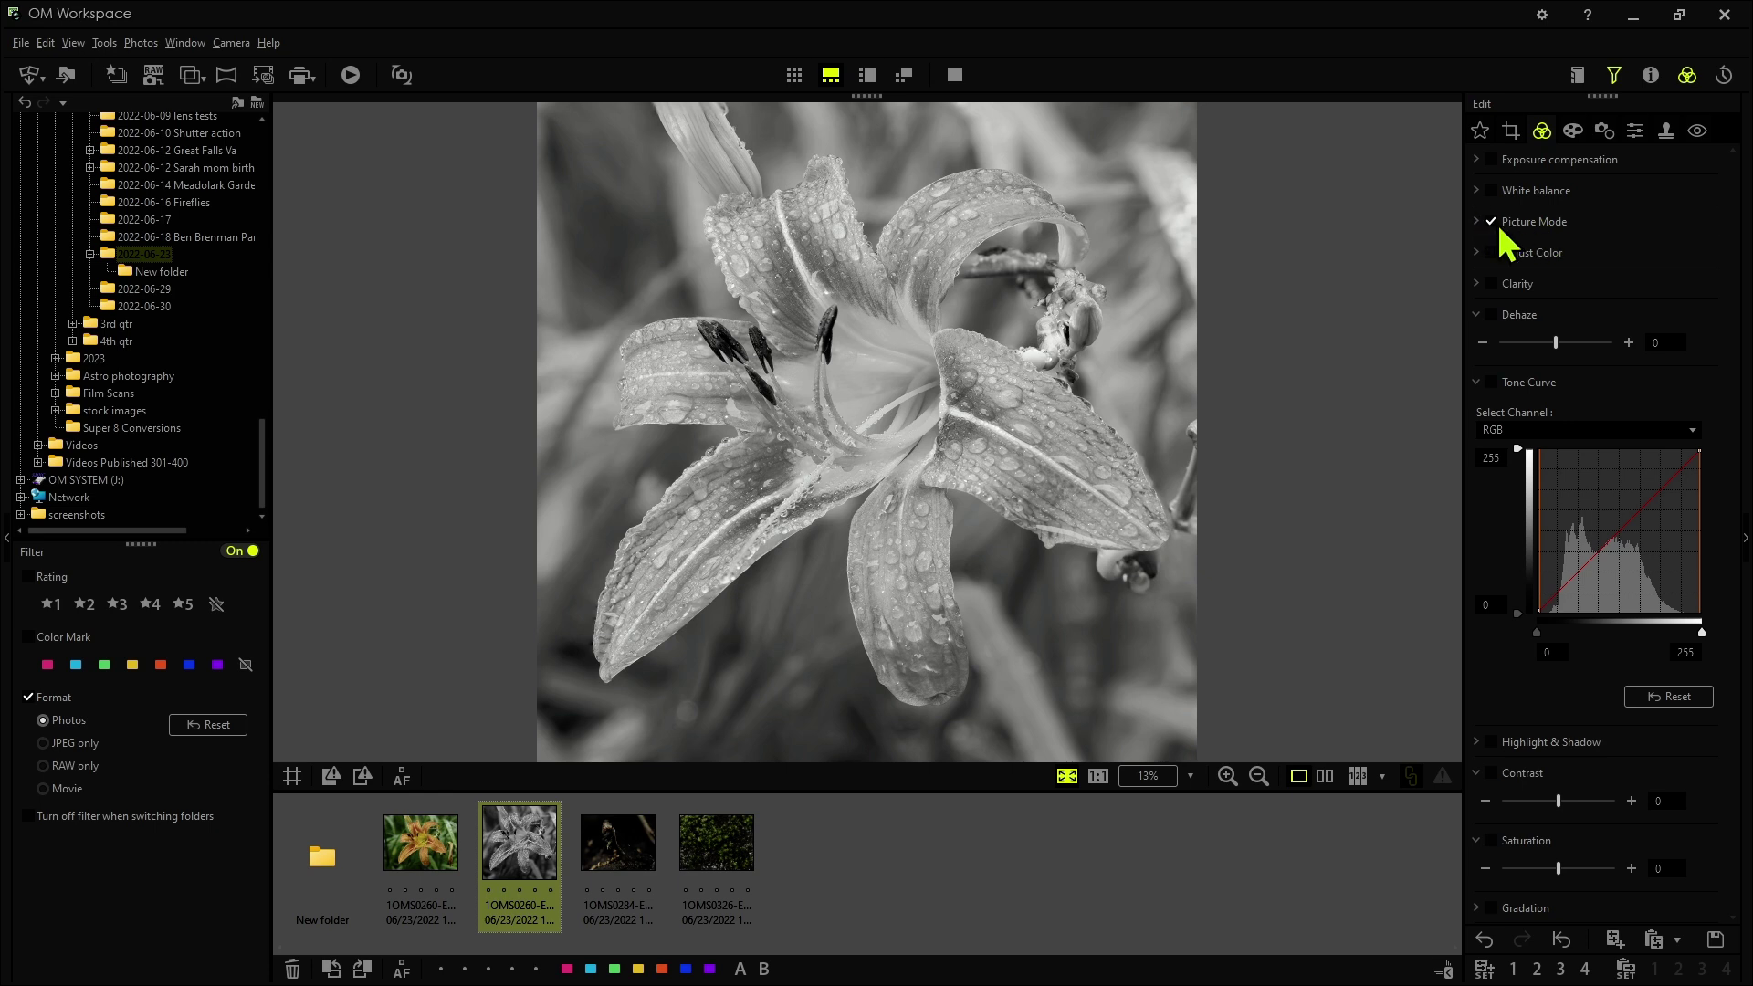
# - Set Picture Mode back to No effect and switch it off
pyautogui.click(1523, 256)
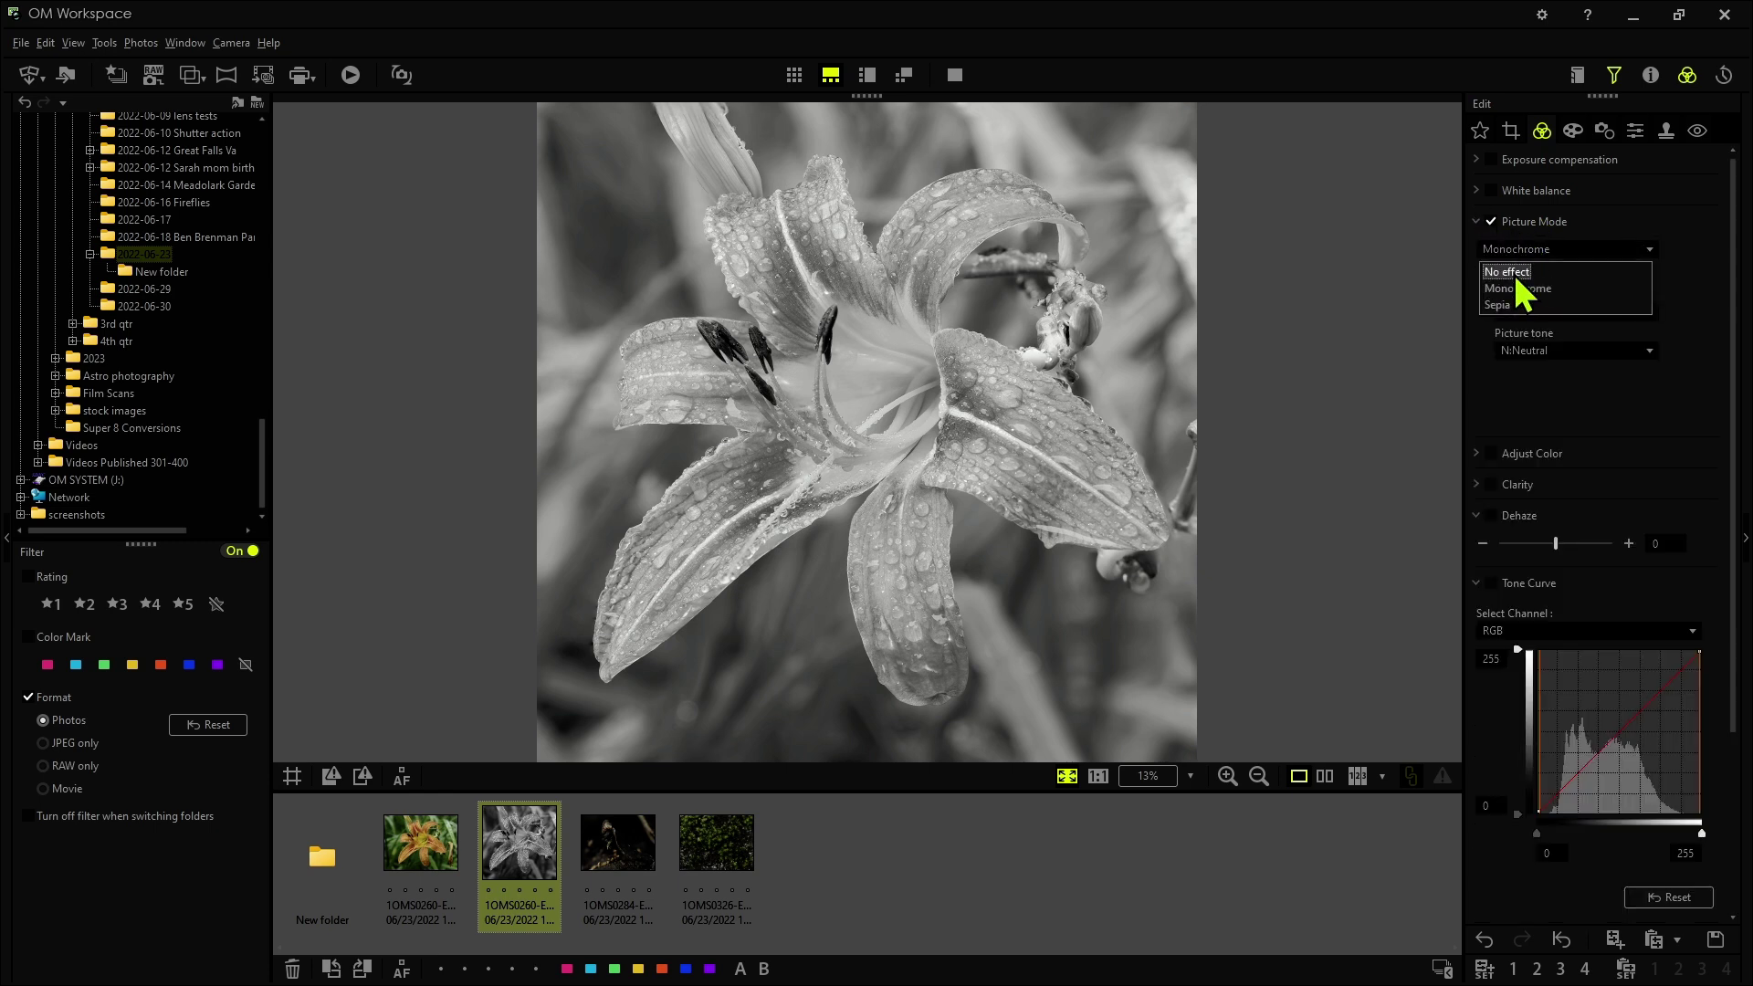
pyautogui.click(1518, 271)
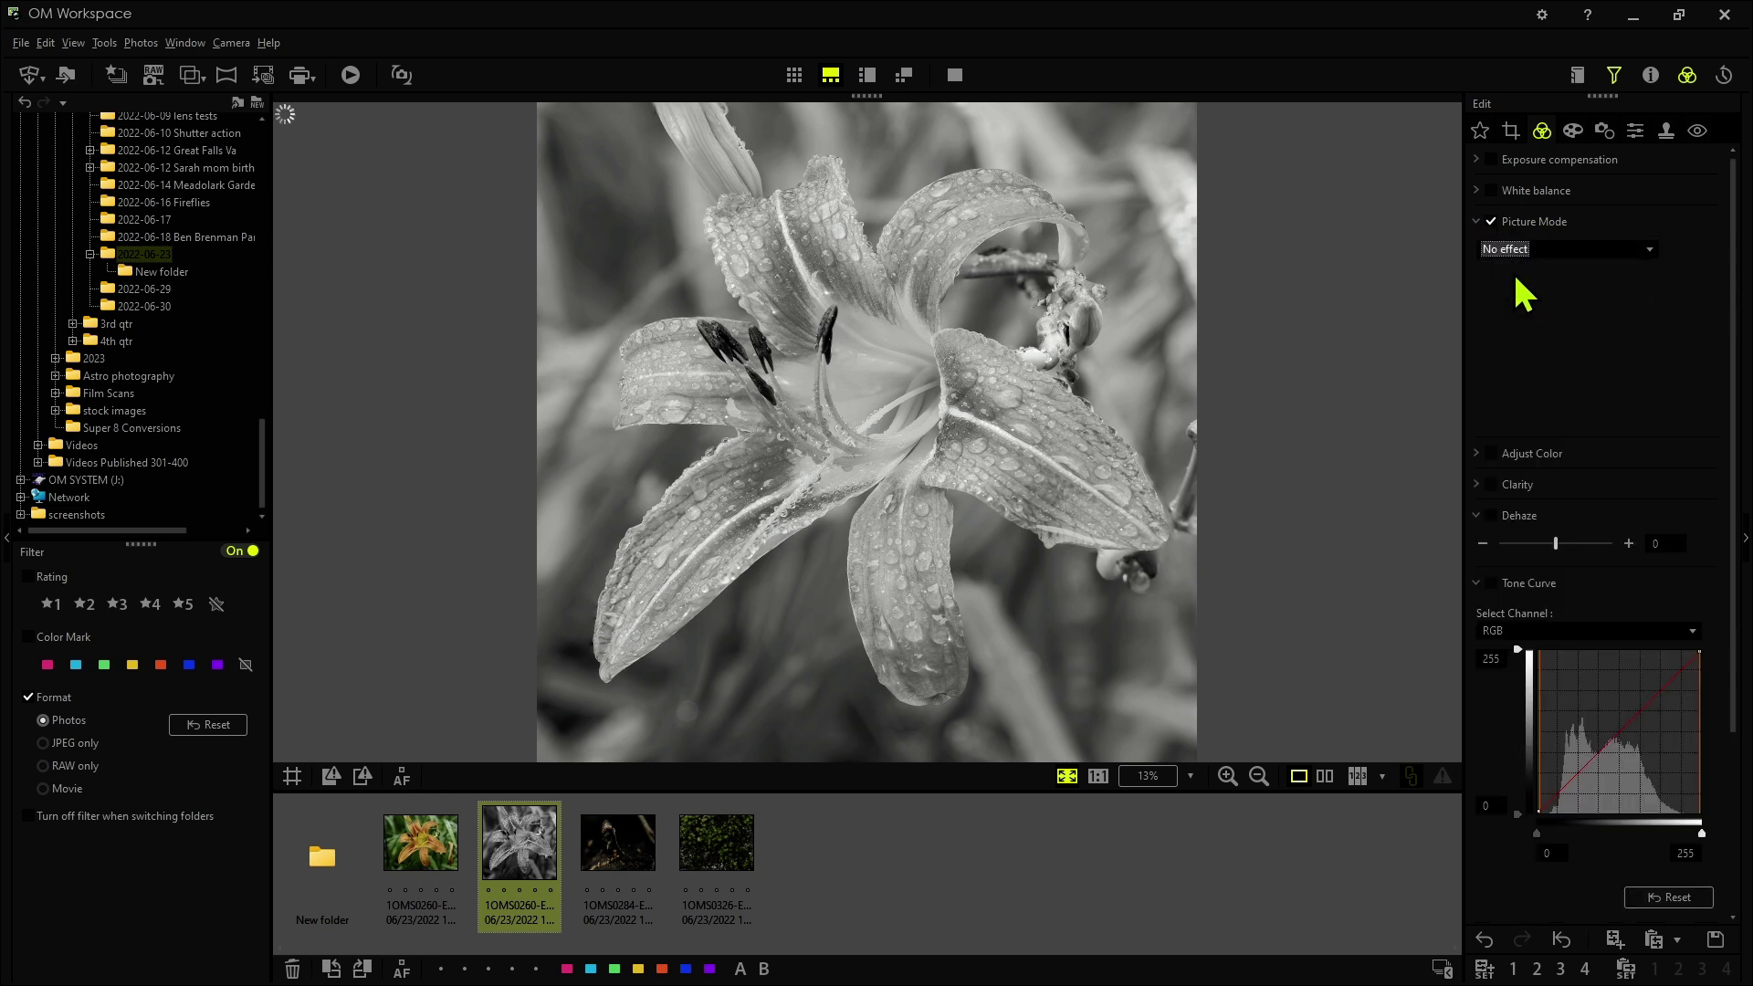
pyautogui.click(1495, 224)
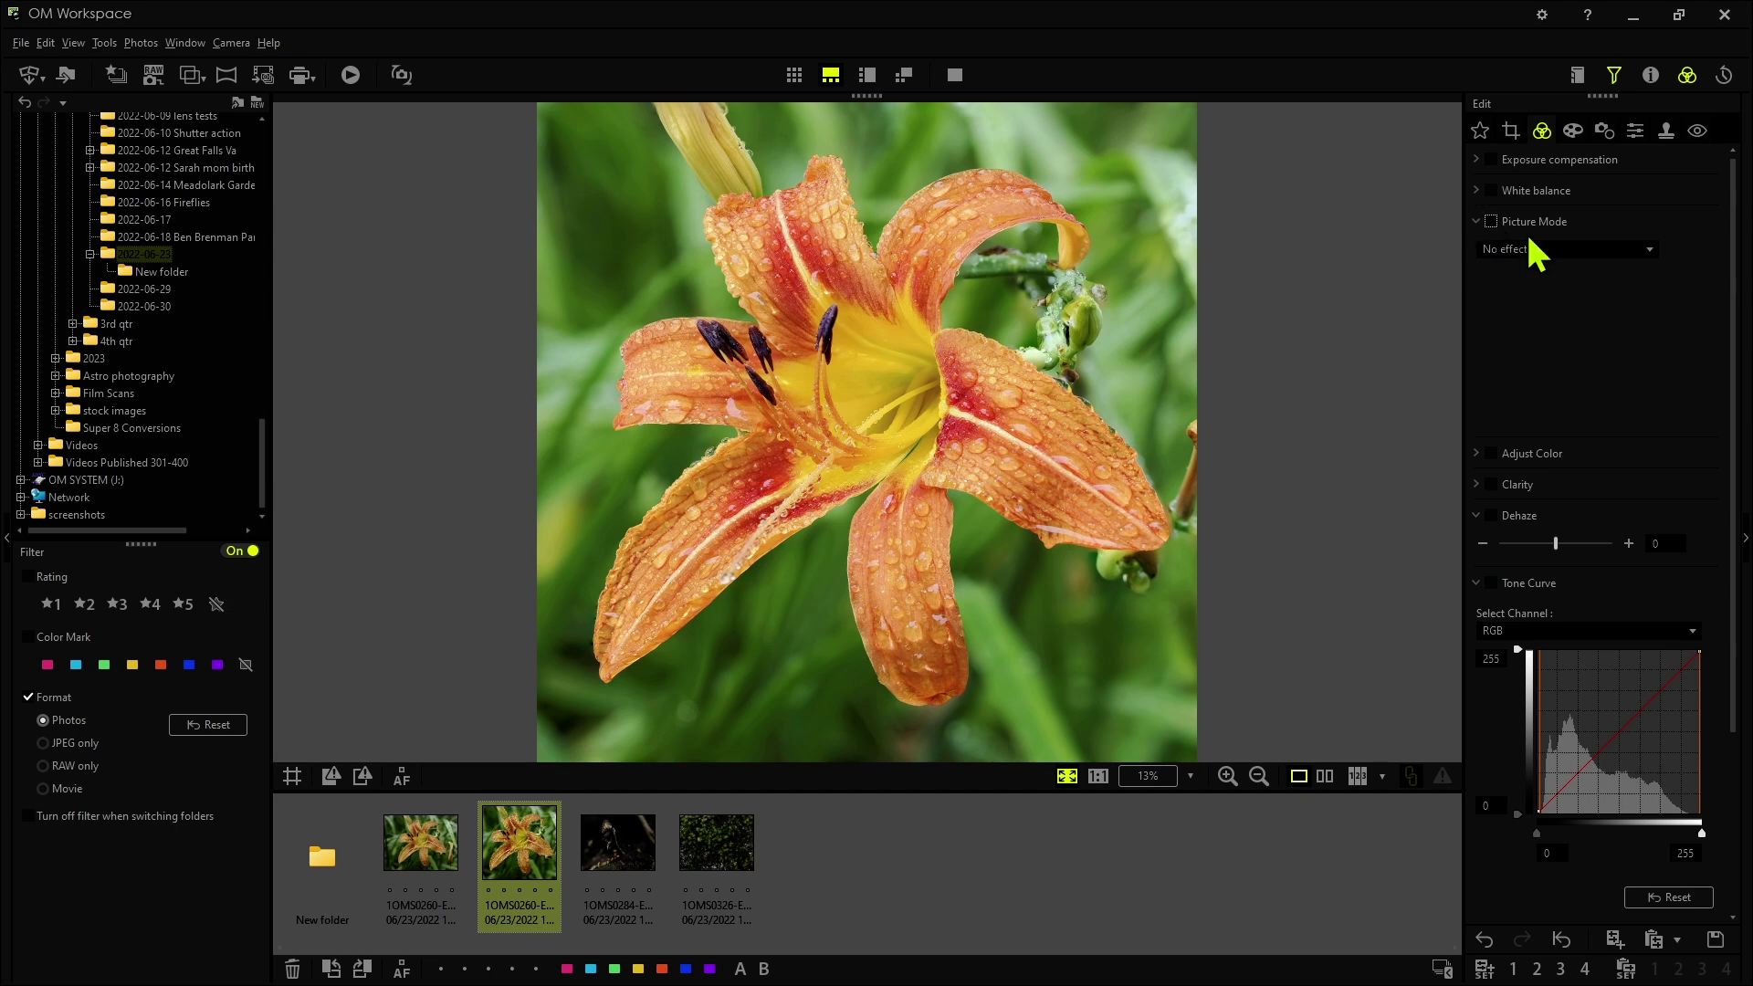
# - In Adjust Color, lower the saturation of all colours together to -7
pyautogui.click(1538, 224)
pyautogui.click(1535, 254)
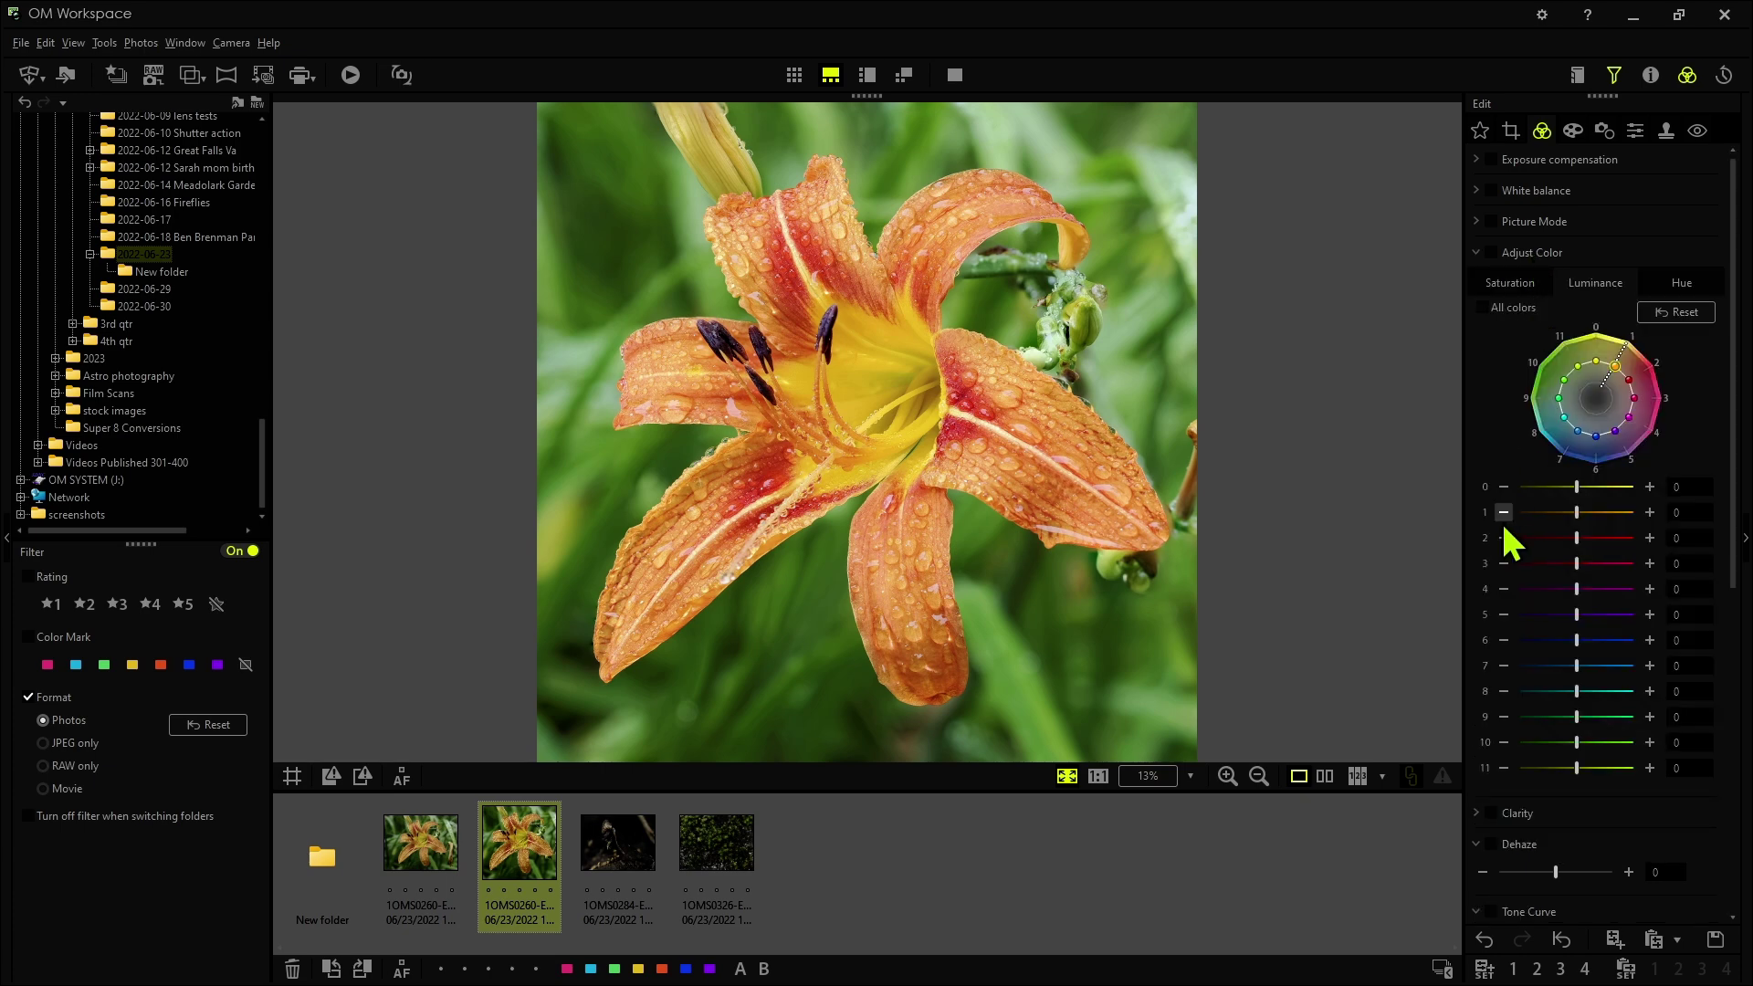
pyautogui.click(1514, 307)
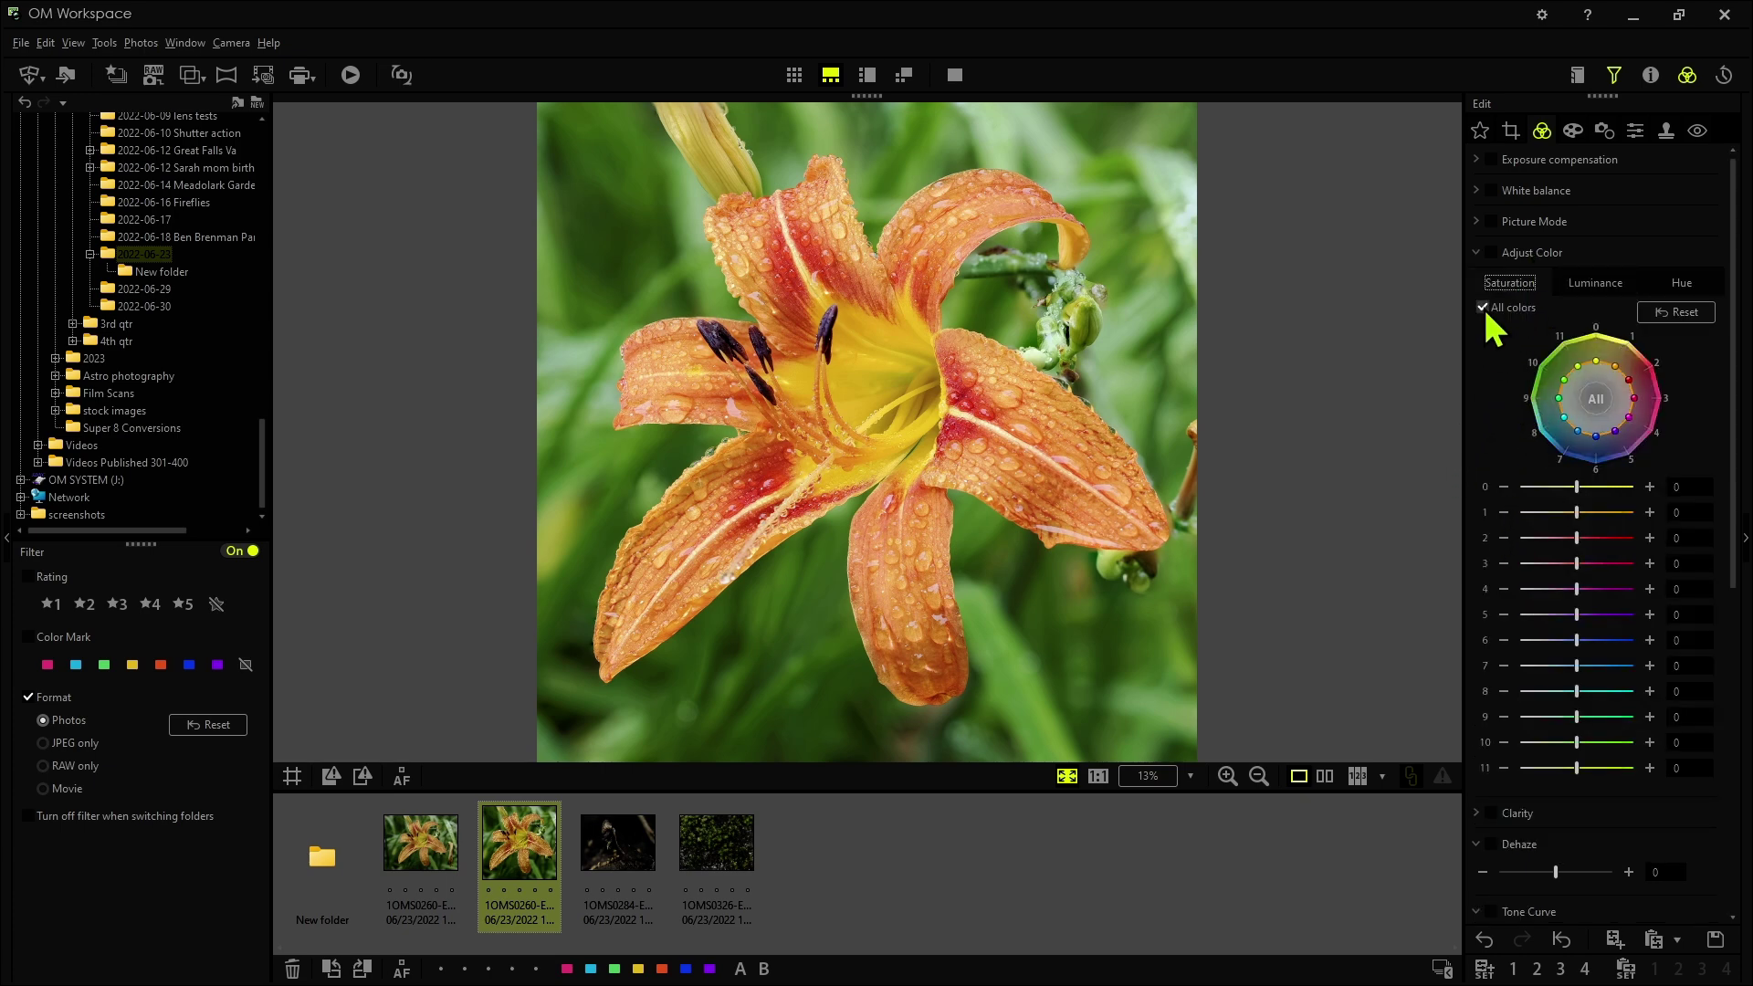
pyautogui.click(1596, 402)
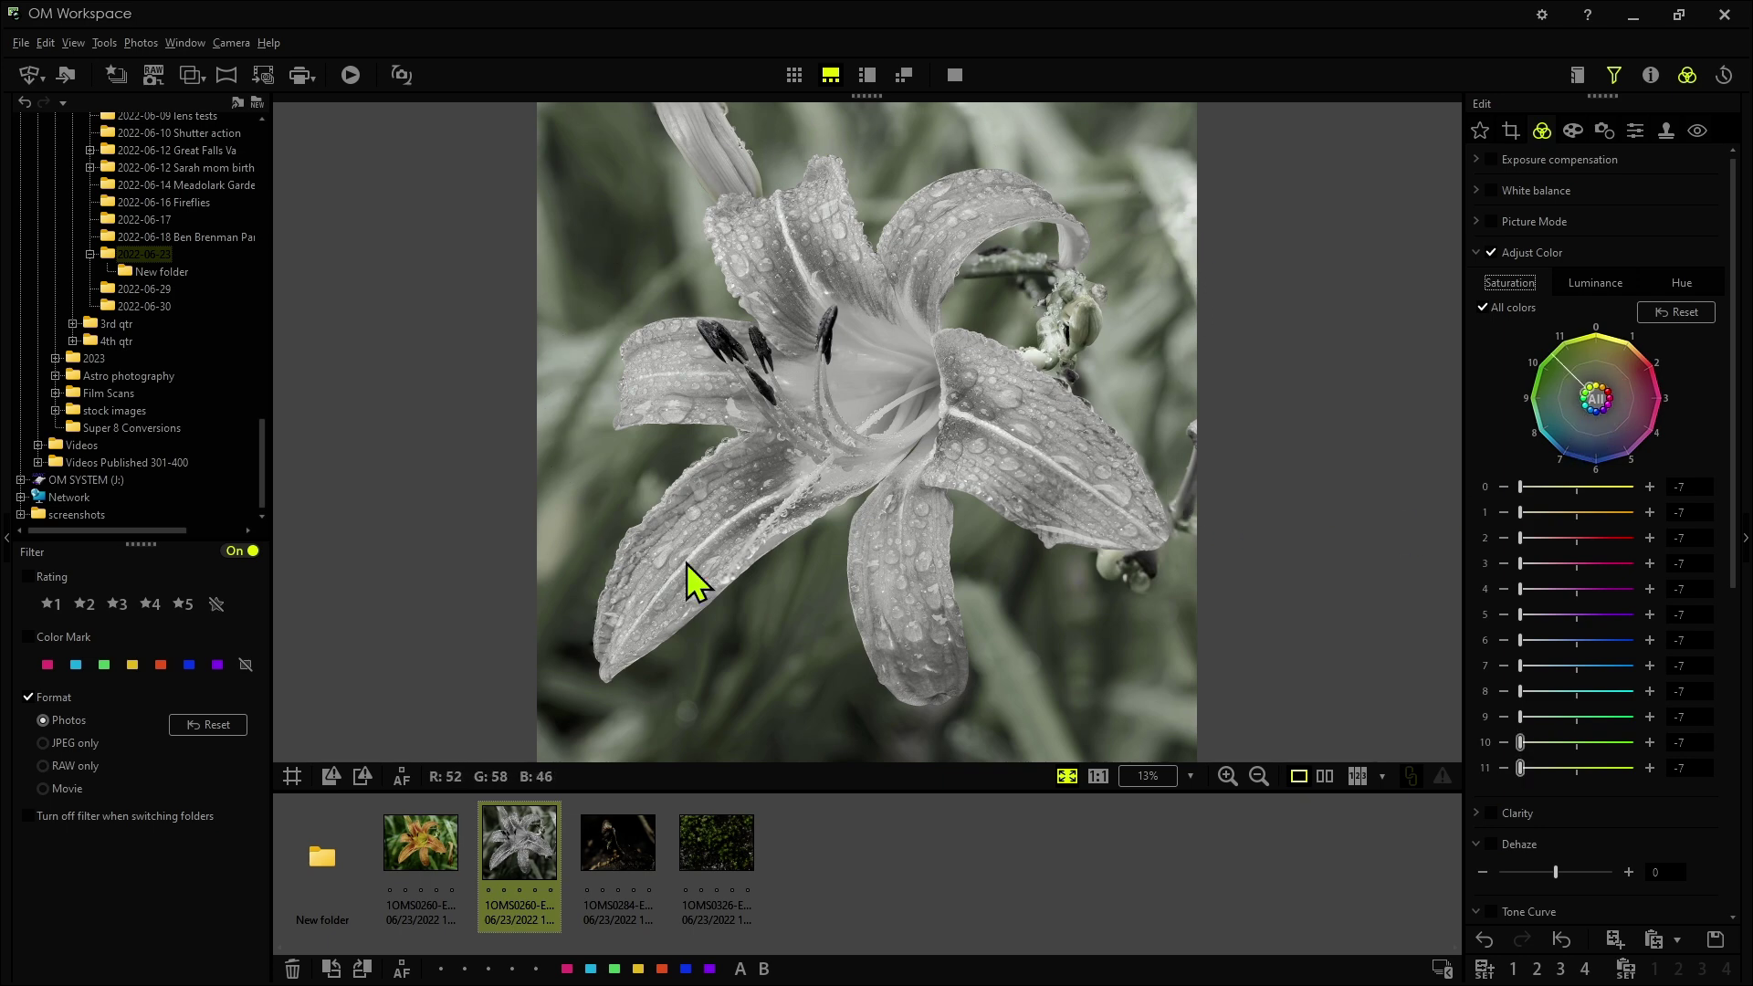
# - Drag the overall Saturation slider down to -100
pyautogui.moveTo(1734, 457); pyautogui.dragTo(1728, 830)
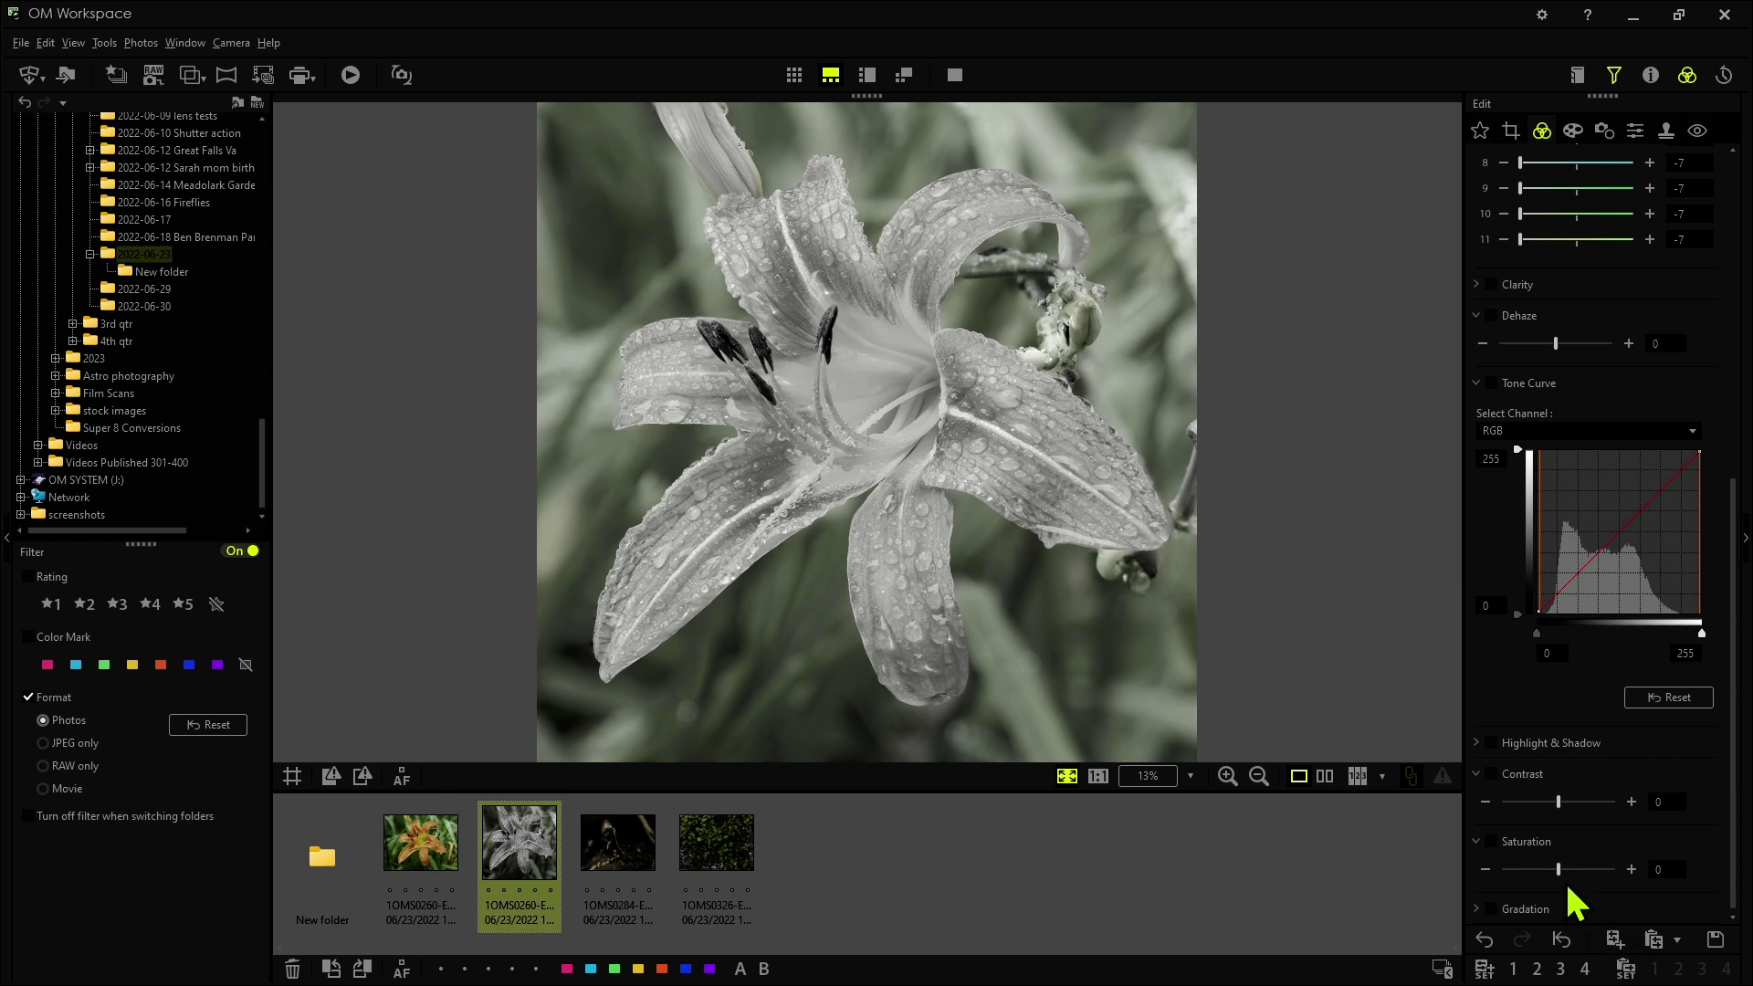
pyautogui.moveTo(1559, 869); pyautogui.dragTo(1489, 869)
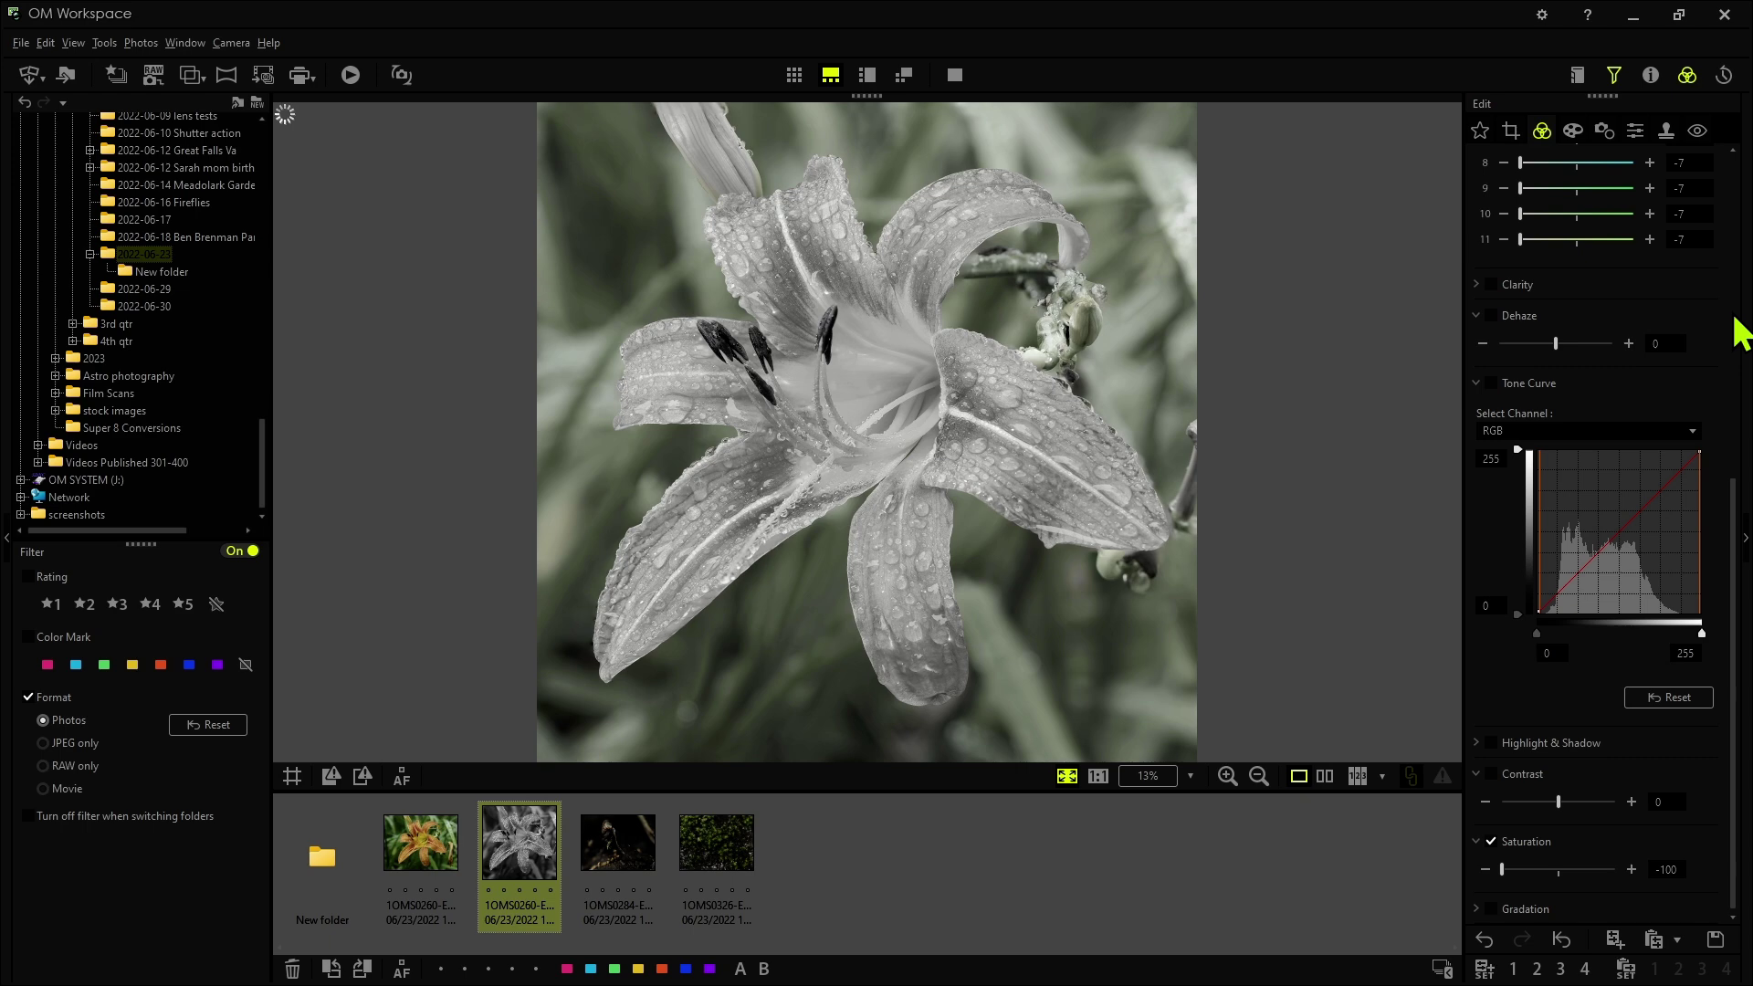
pyautogui.moveTo(1737, 496); pyautogui.dragTo(1740, 239)
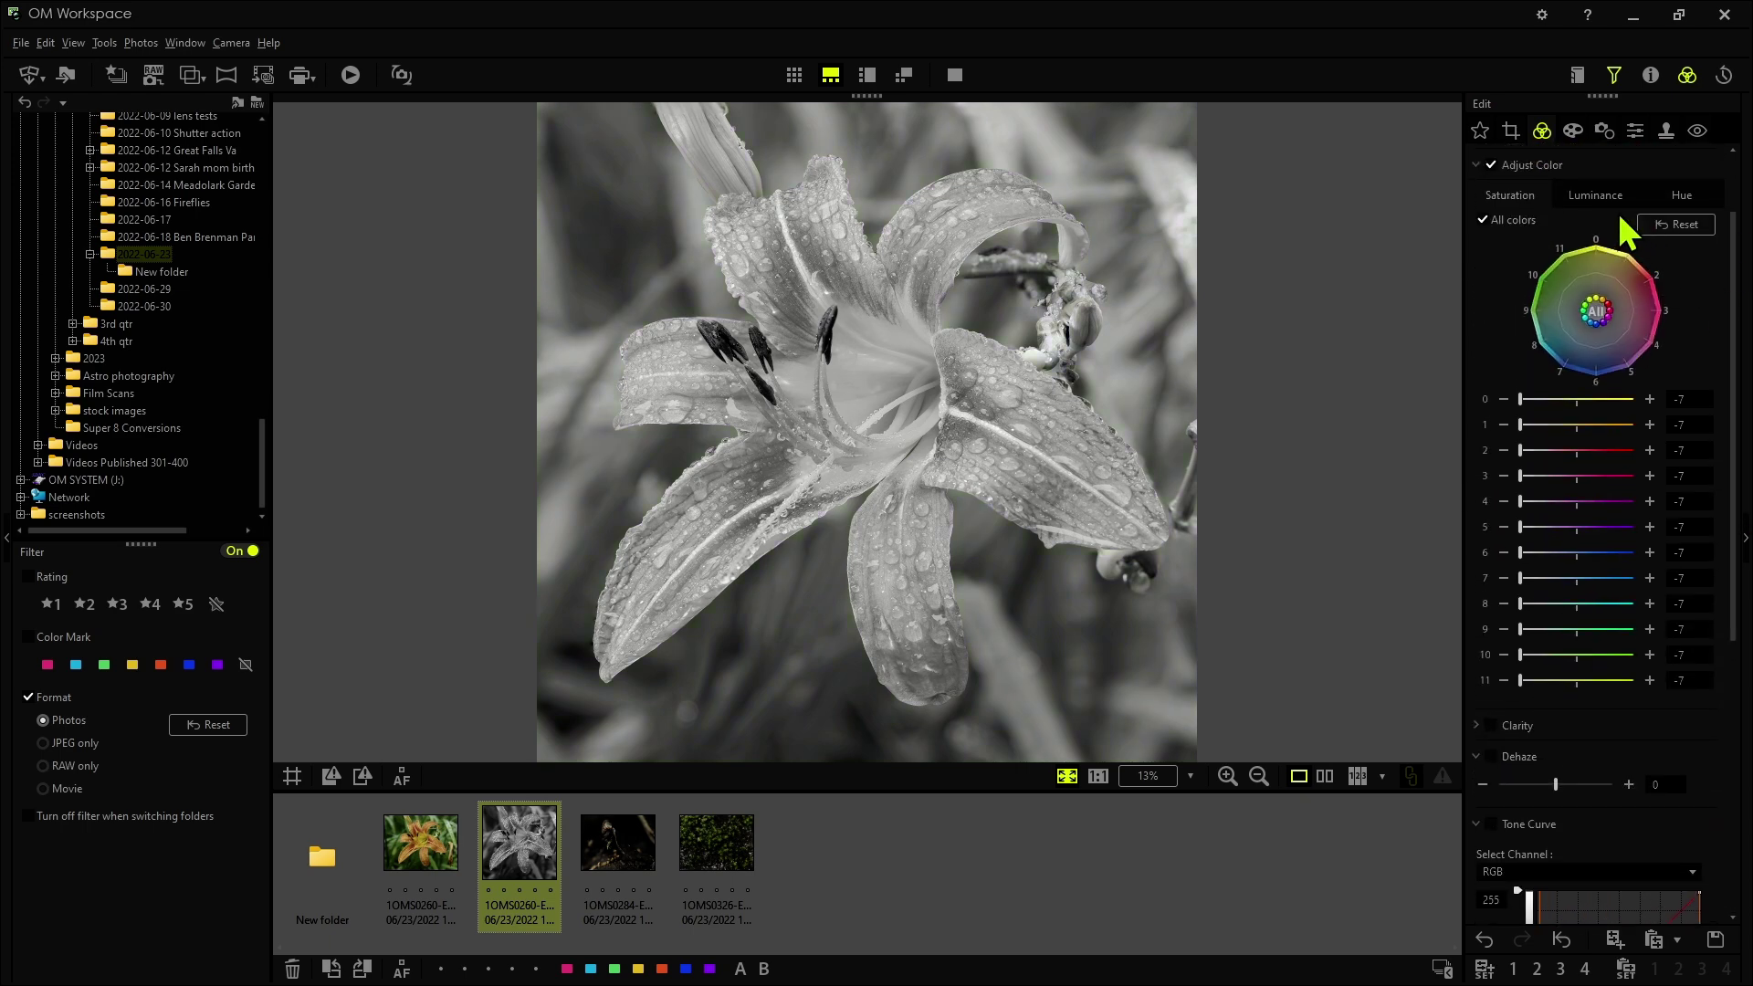
# - Raise Luminance of all linked colours to +7, then unlink them and drop colours 2 and 3 to -7
pyautogui.click(1607, 201)
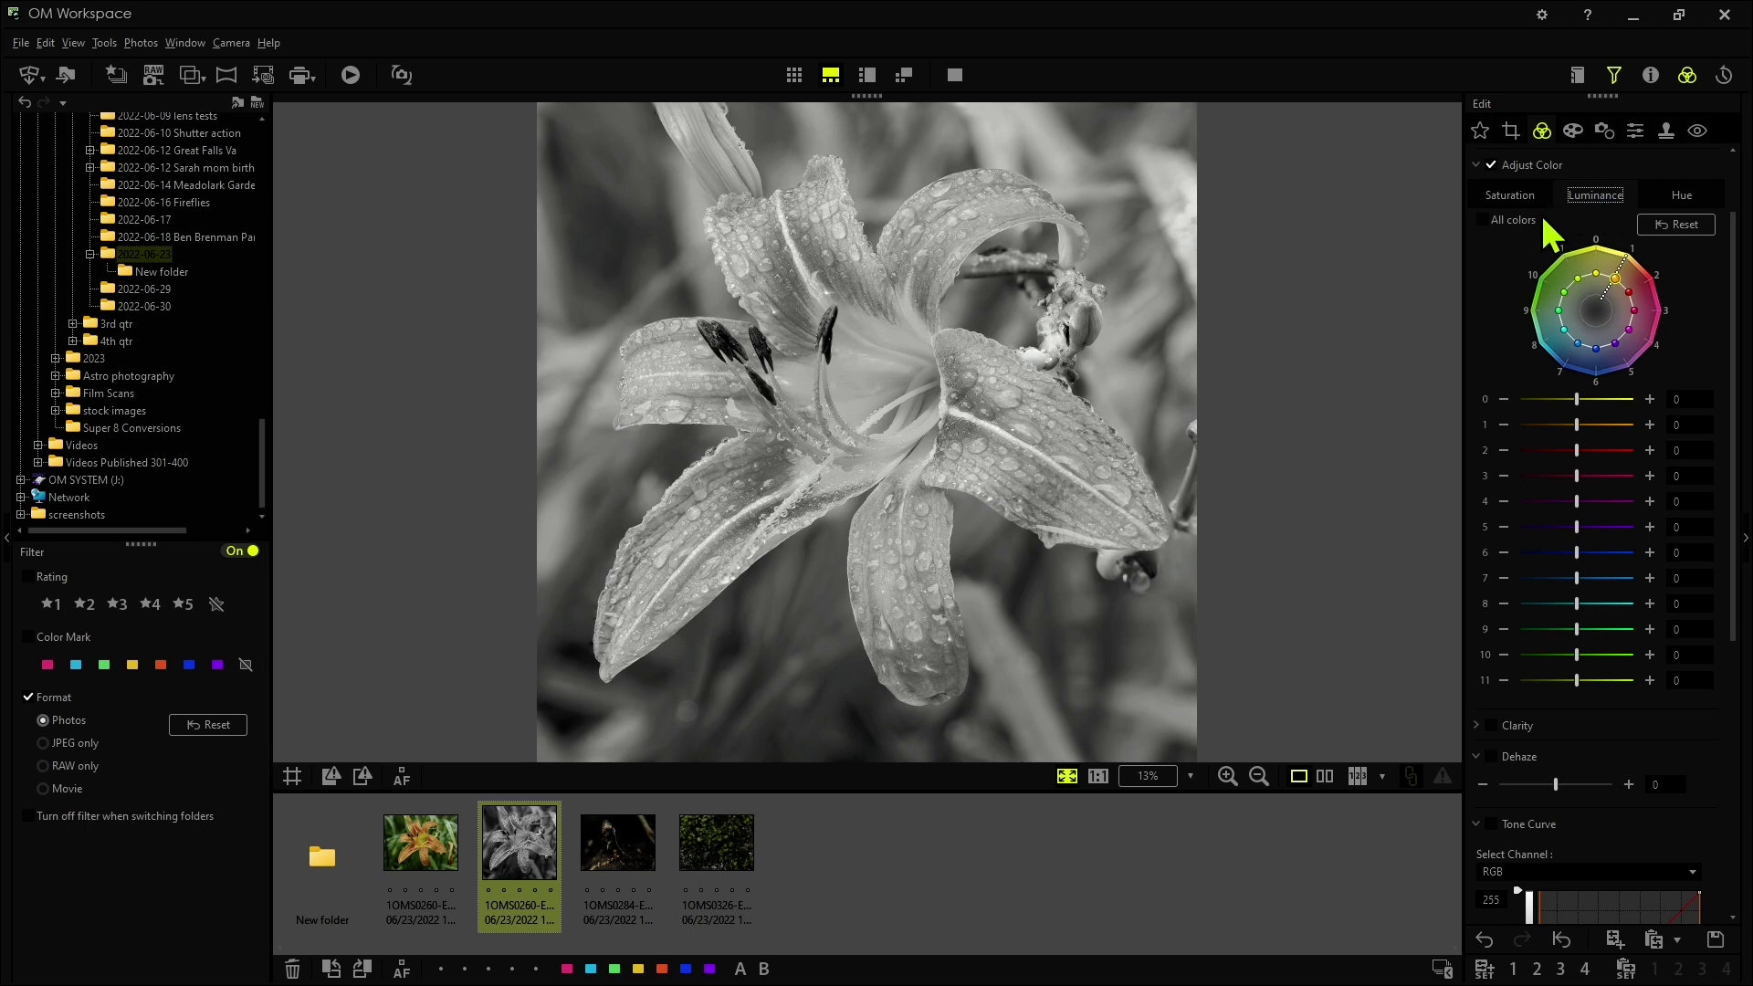
pyautogui.click(1512, 220)
pyautogui.moveTo(1596, 253); pyautogui.dragTo(1598, 248)
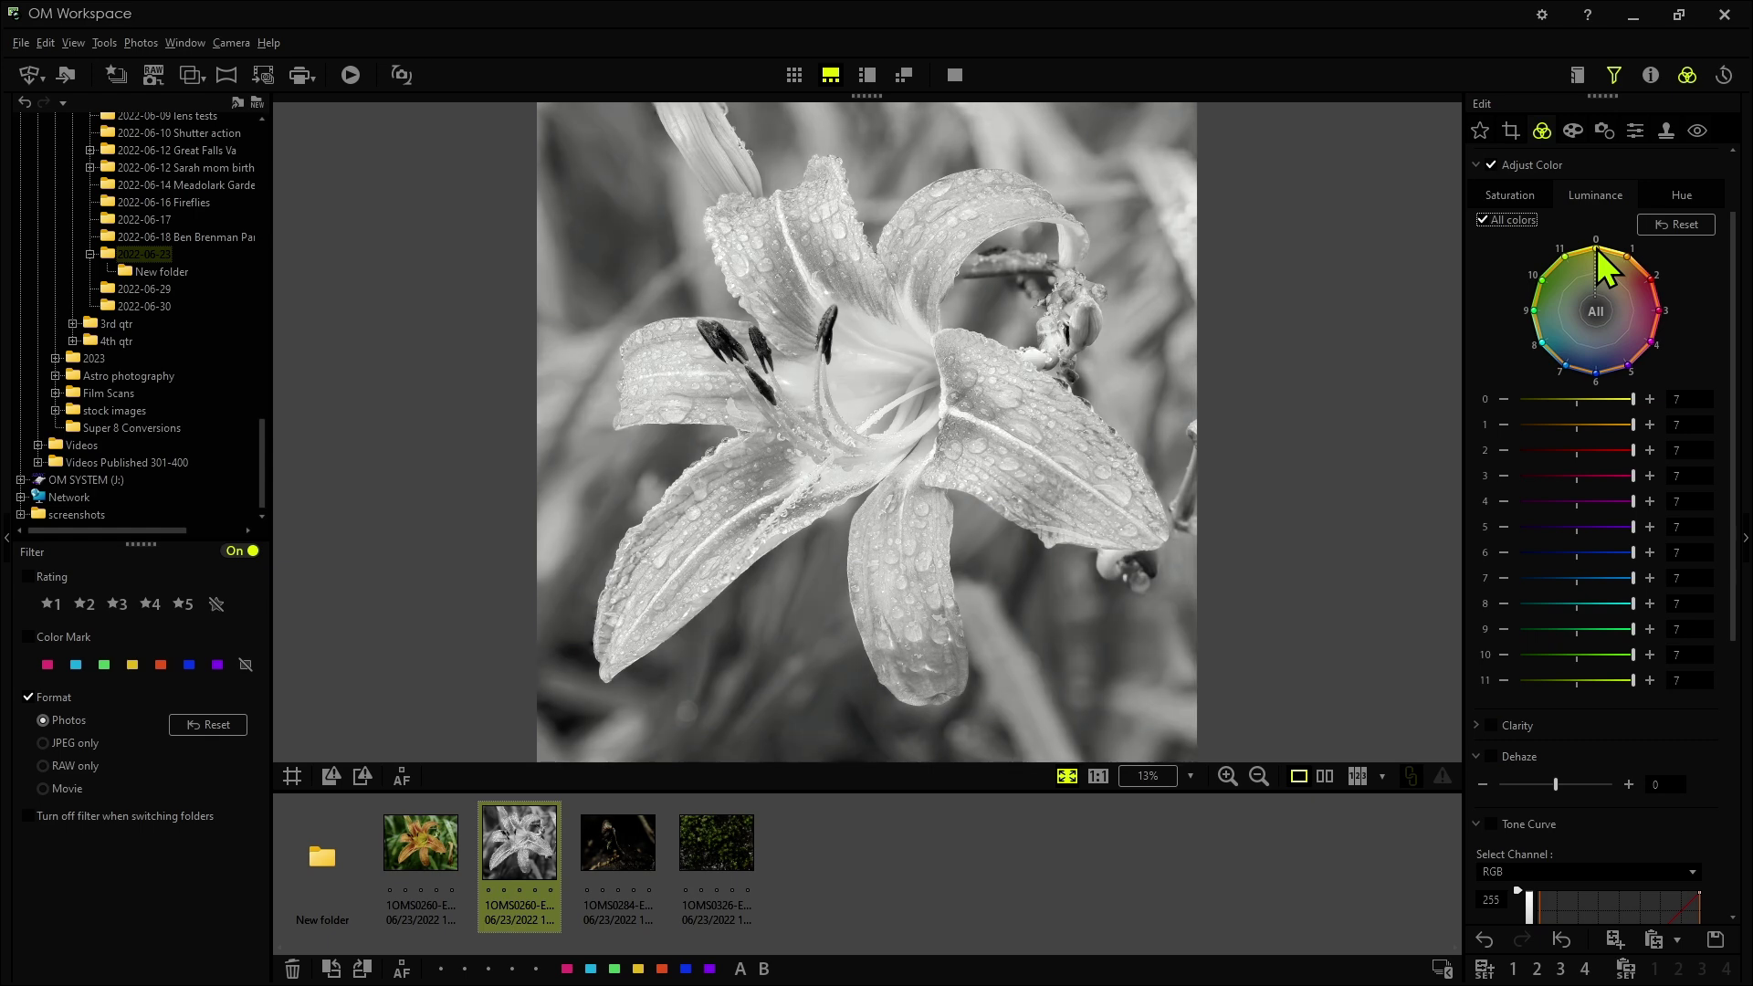
pyautogui.click(1511, 223)
pyautogui.click(1603, 308)
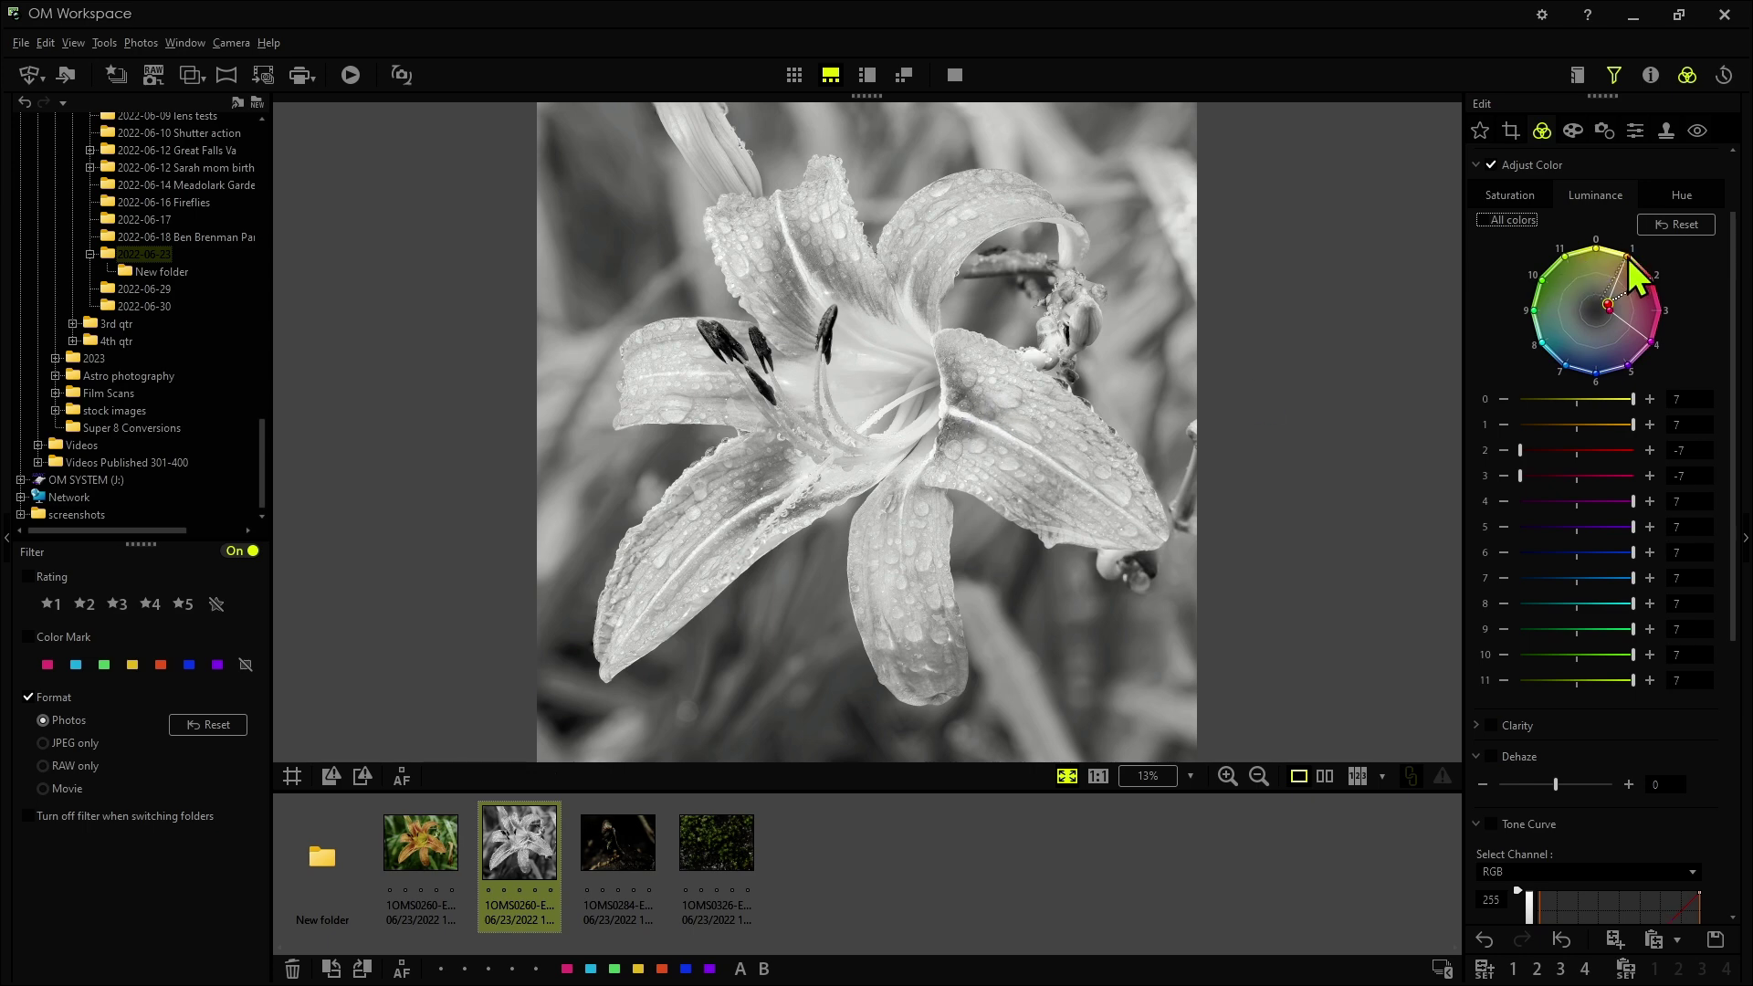
# - Set luminance of colour 0 to -1, colour 1 to -4, and colours 8–11 to -7
pyautogui.moveTo(1610, 295); pyautogui.dragTo(1604, 303)
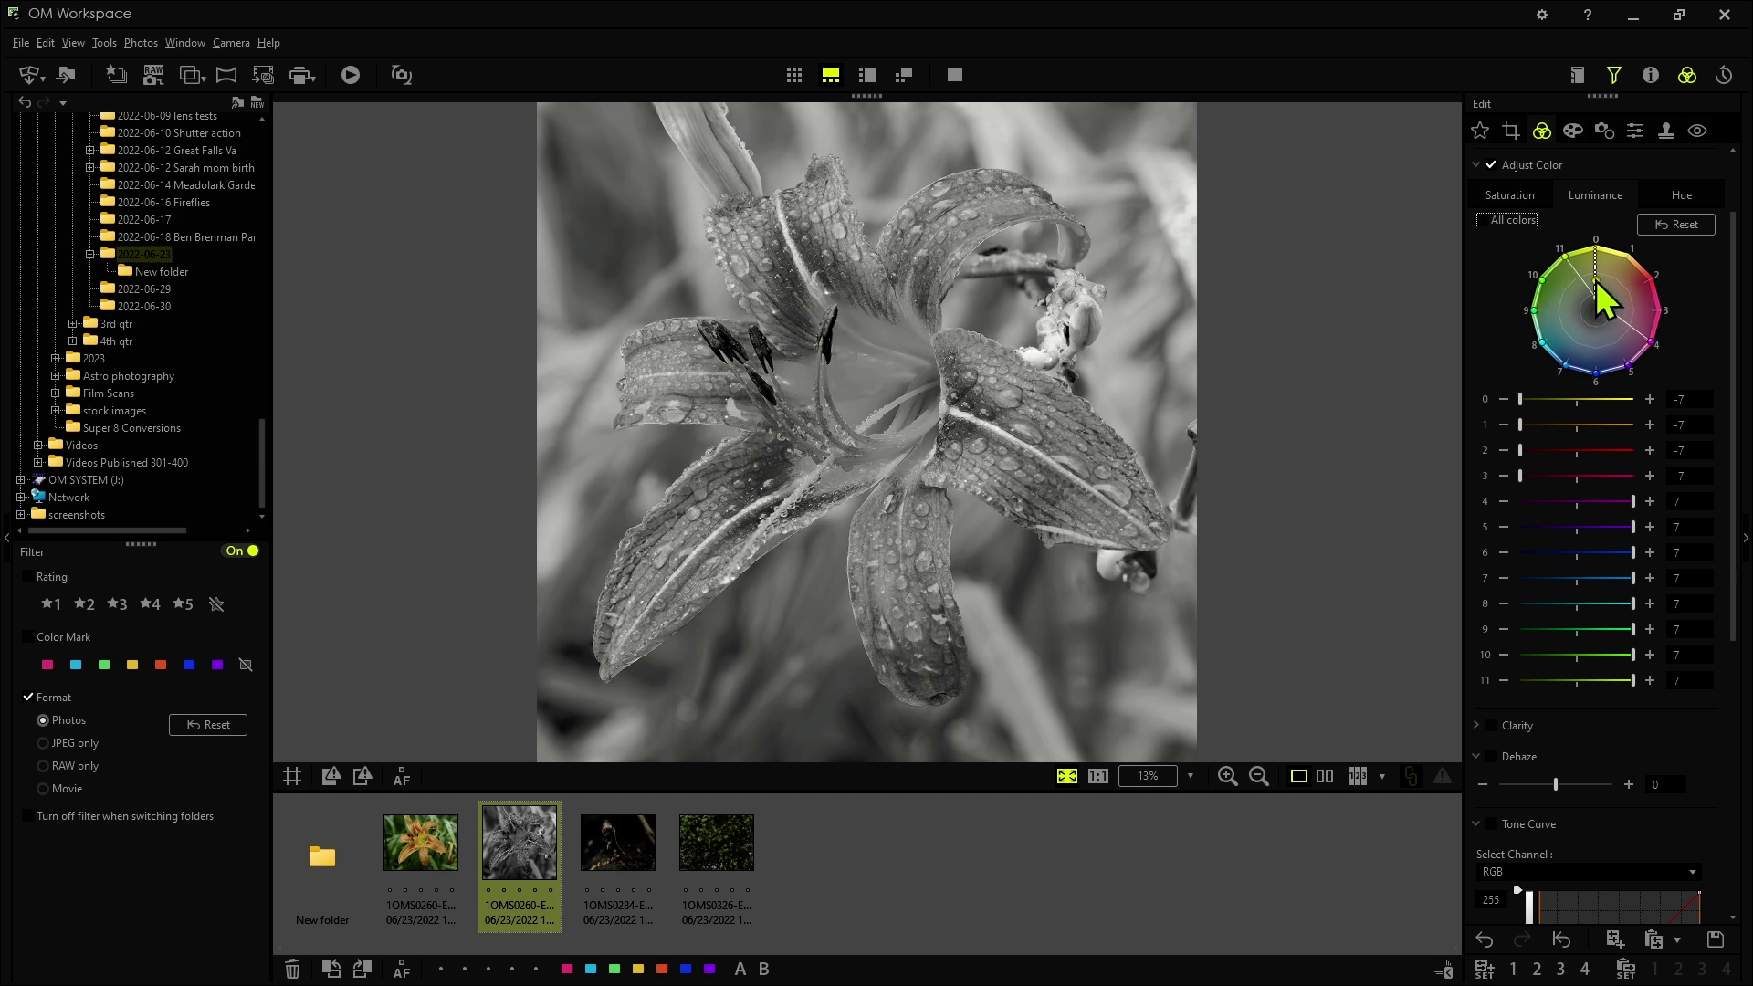
pyautogui.click(1598, 279)
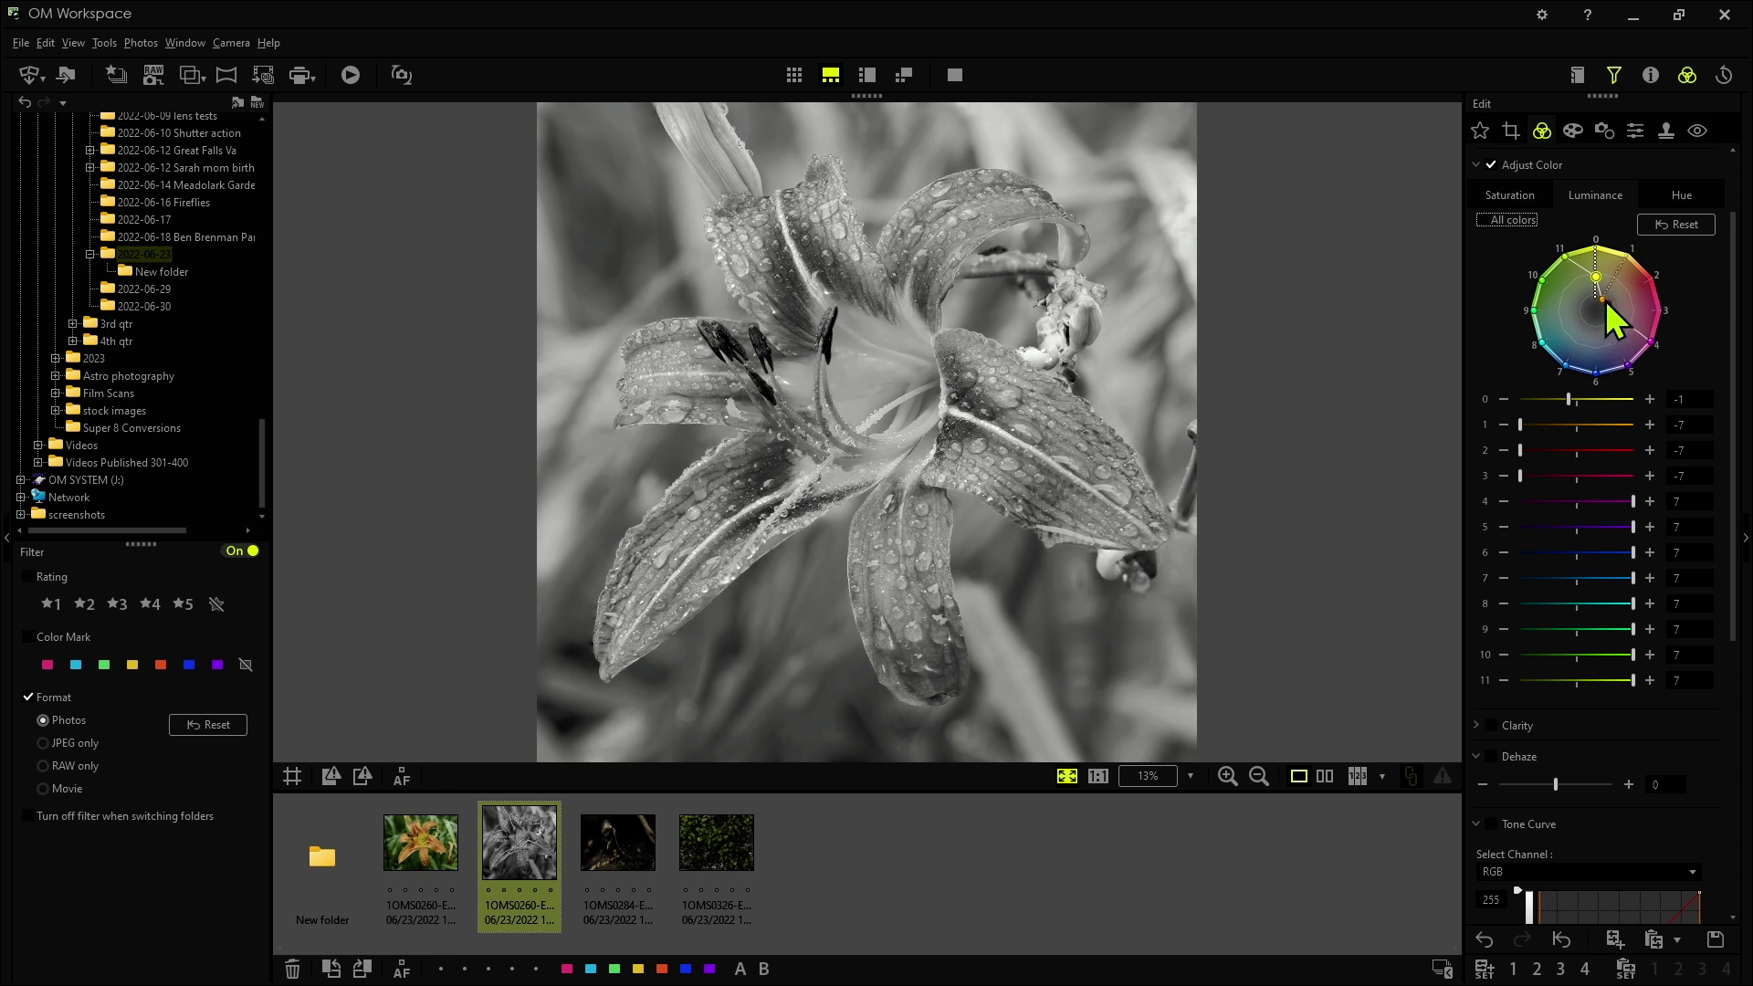
pyautogui.moveTo(1603, 297); pyautogui.dragTo(1608, 289)
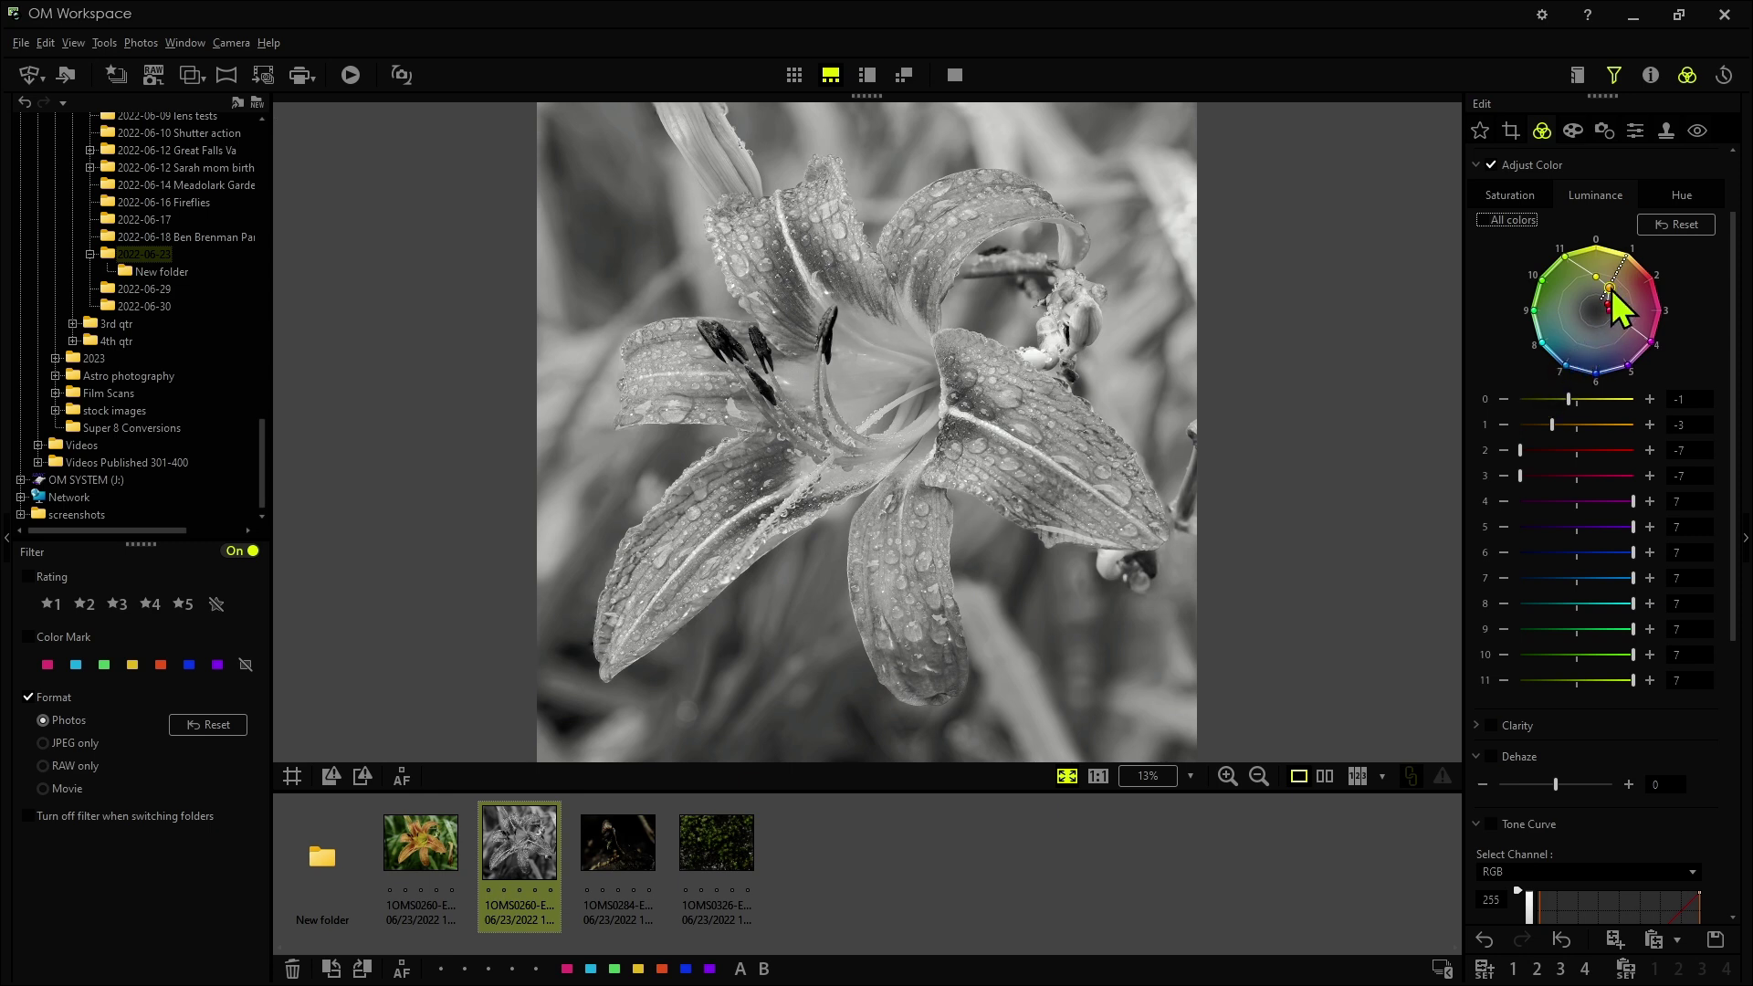
pyautogui.moveTo(1609, 292); pyautogui.dragTo(1577, 350)
pyautogui.moveTo(1578, 351); pyautogui.dragTo(1558, 349)
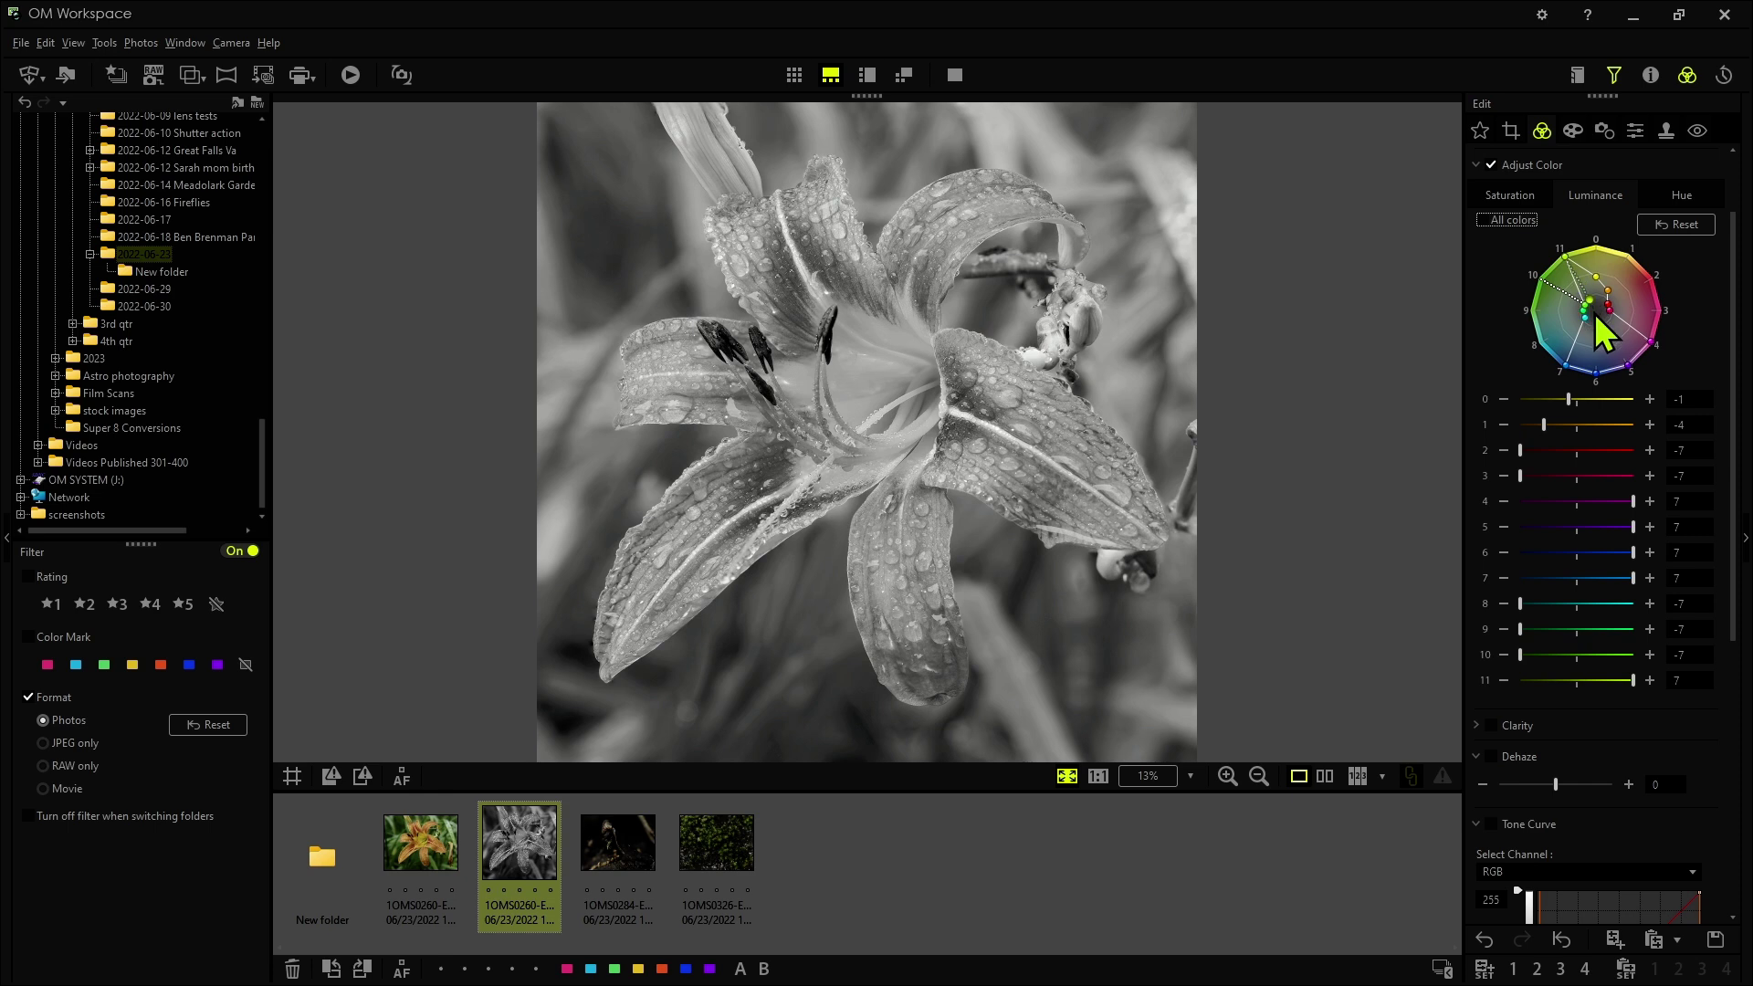
pyautogui.moveTo(1595, 313); pyautogui.dragTo(1583, 375)
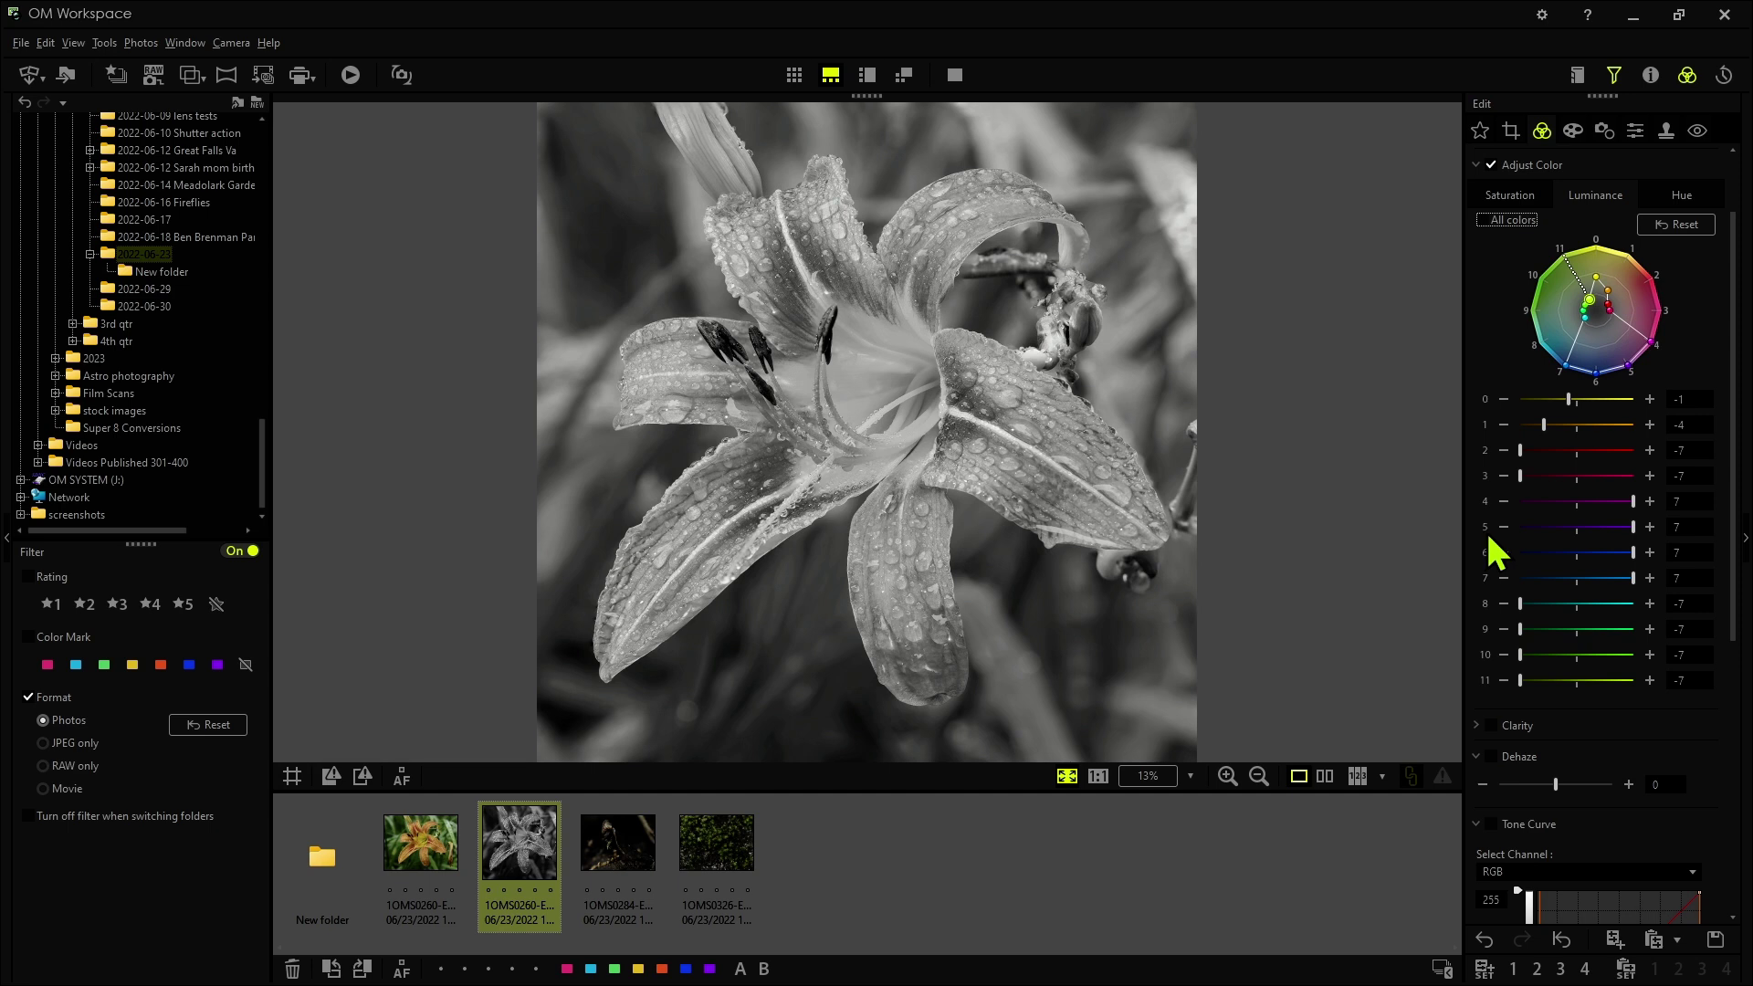
# - Set Dehaze to 43, darken shadows and lift highlights on the Tone Curve, and set Vignetting to -20
pyautogui.scroll(-5, 1504, 603)
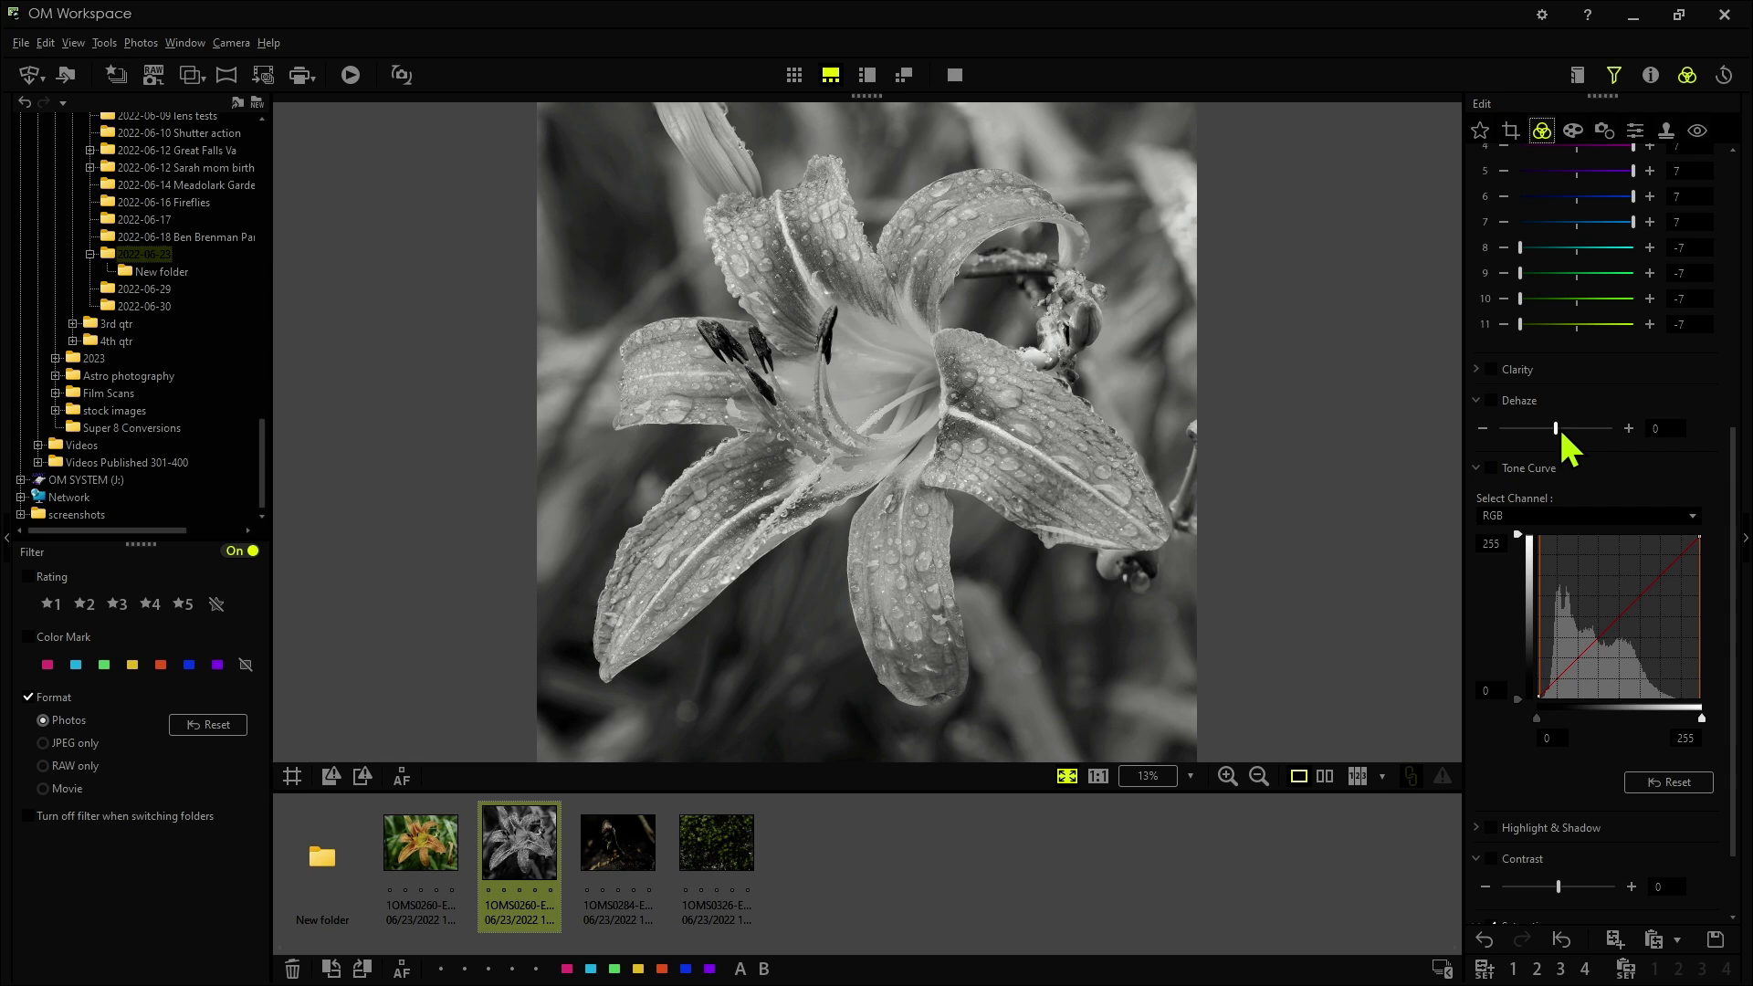
pyautogui.moveTo(1557, 429); pyautogui.dragTo(1580, 429)
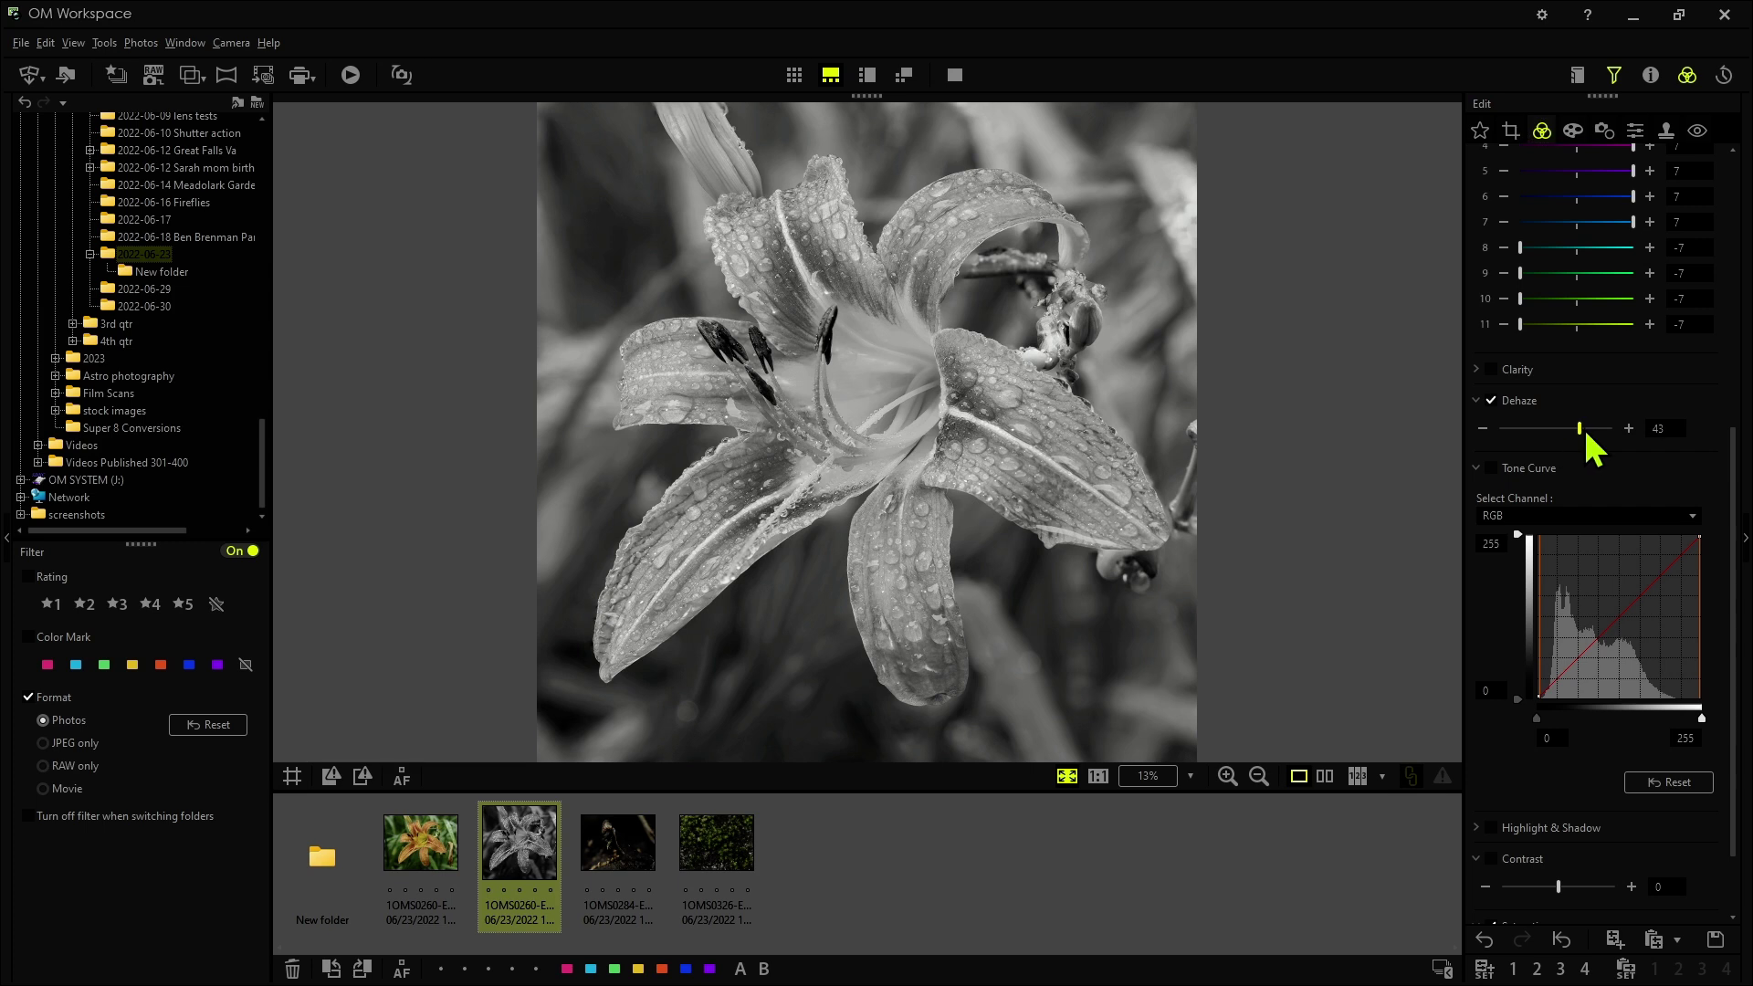
pyautogui.click(1572, 671)
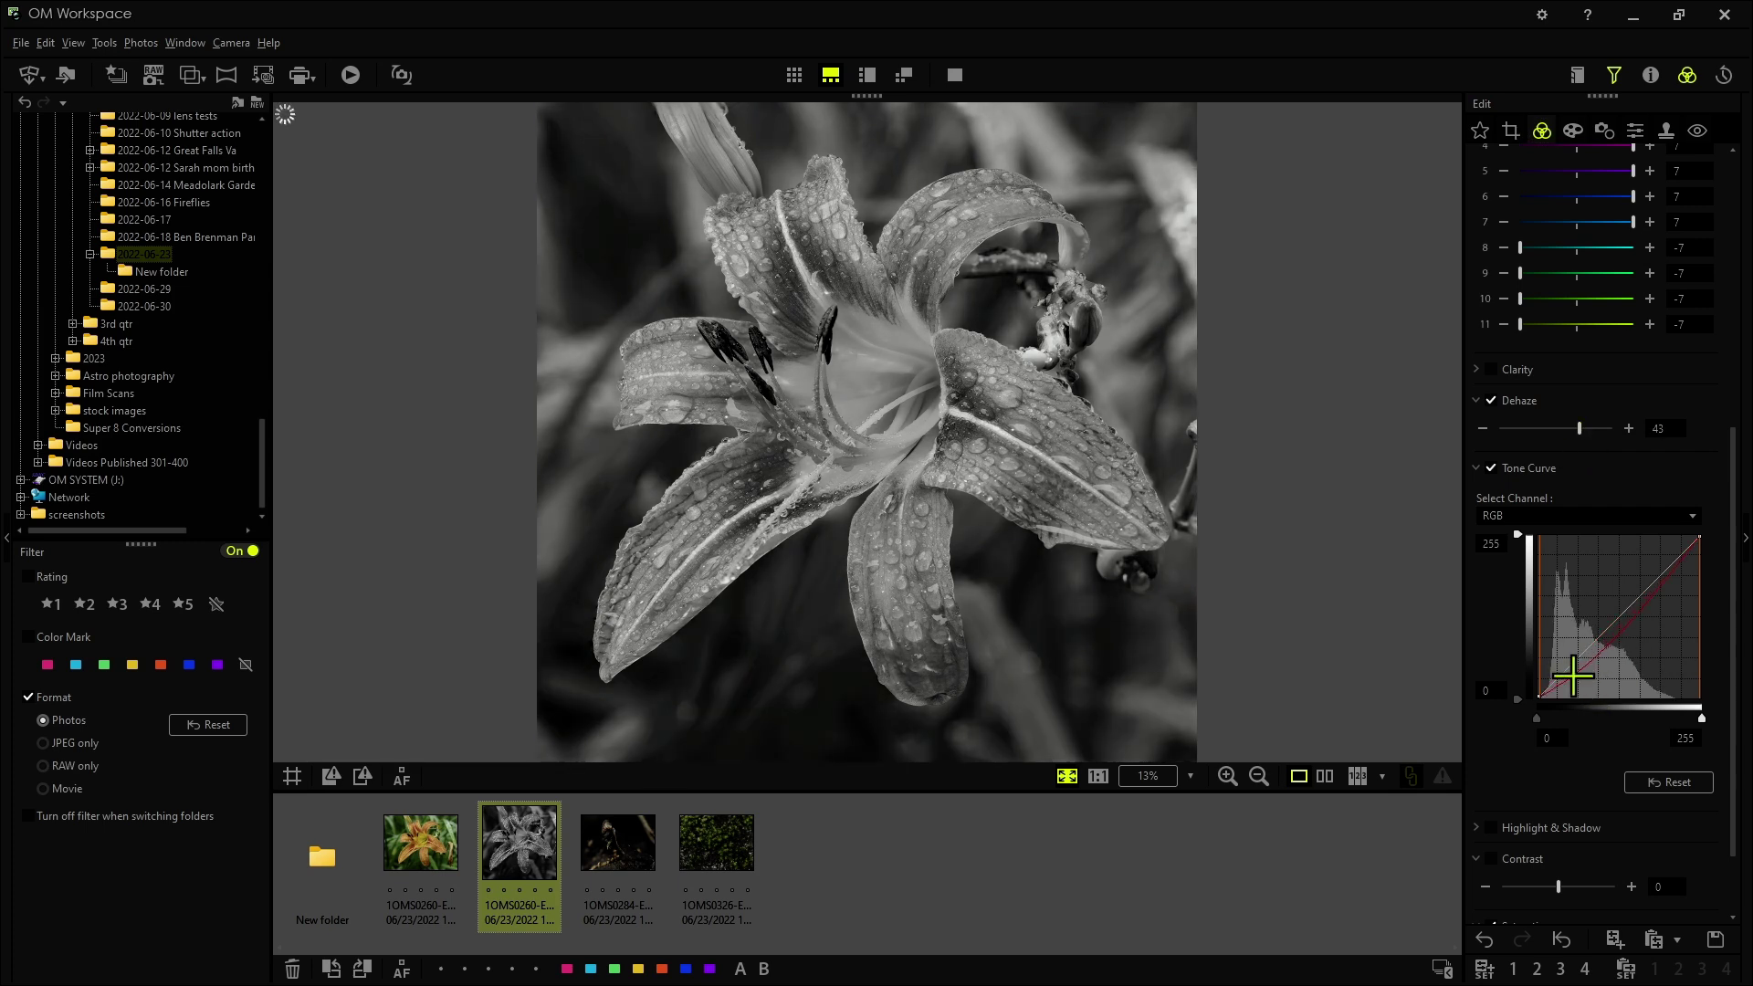
pyautogui.moveTo(1644, 607); pyautogui.dragTo(1644, 578)
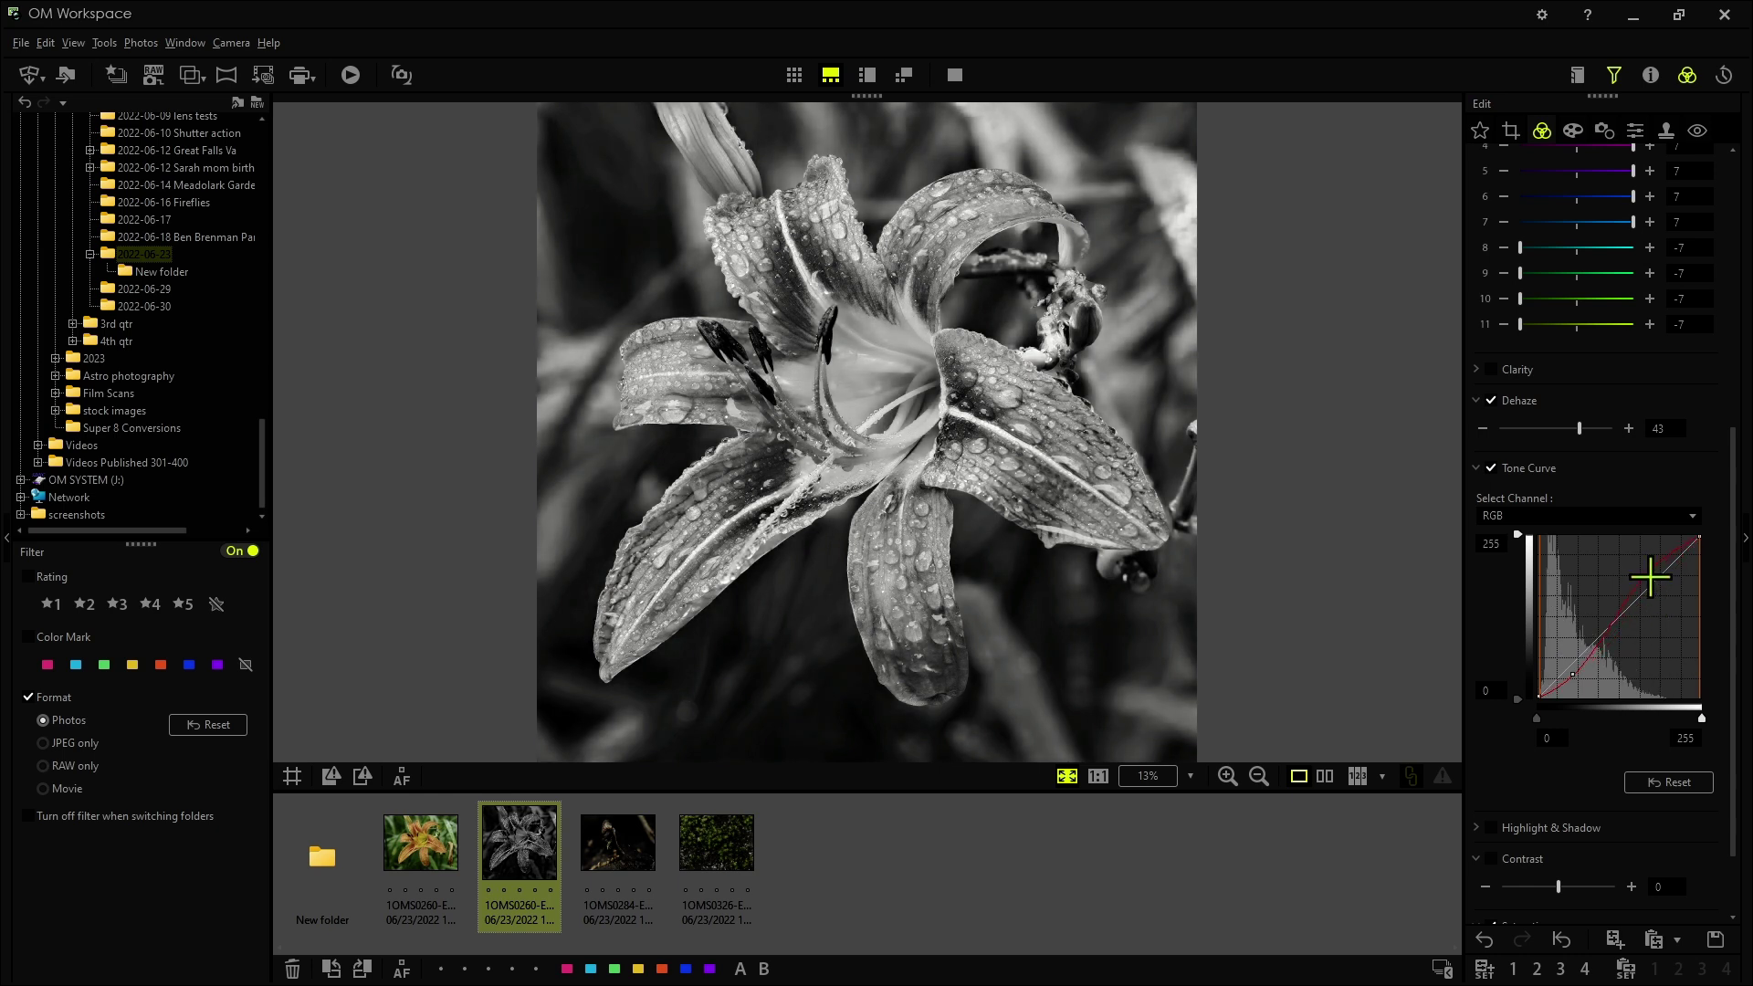
pyautogui.click(1573, 135)
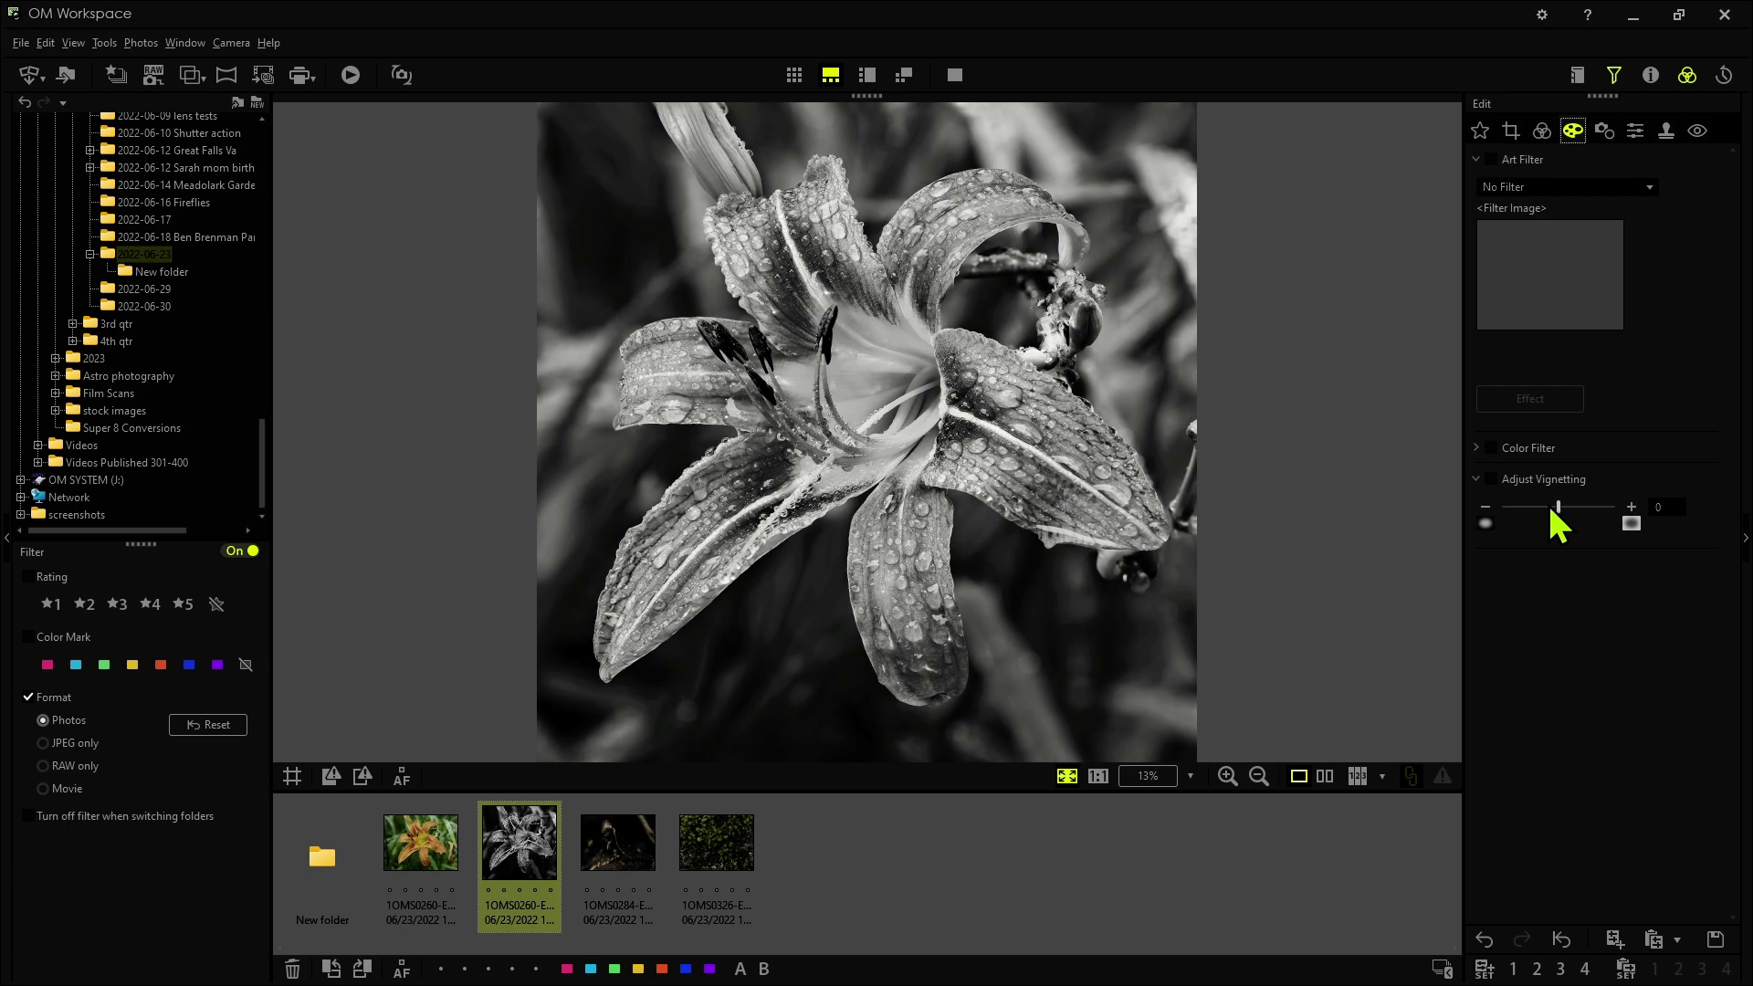
pyautogui.moveTo(1562, 517); pyautogui.dragTo(1520, 517)
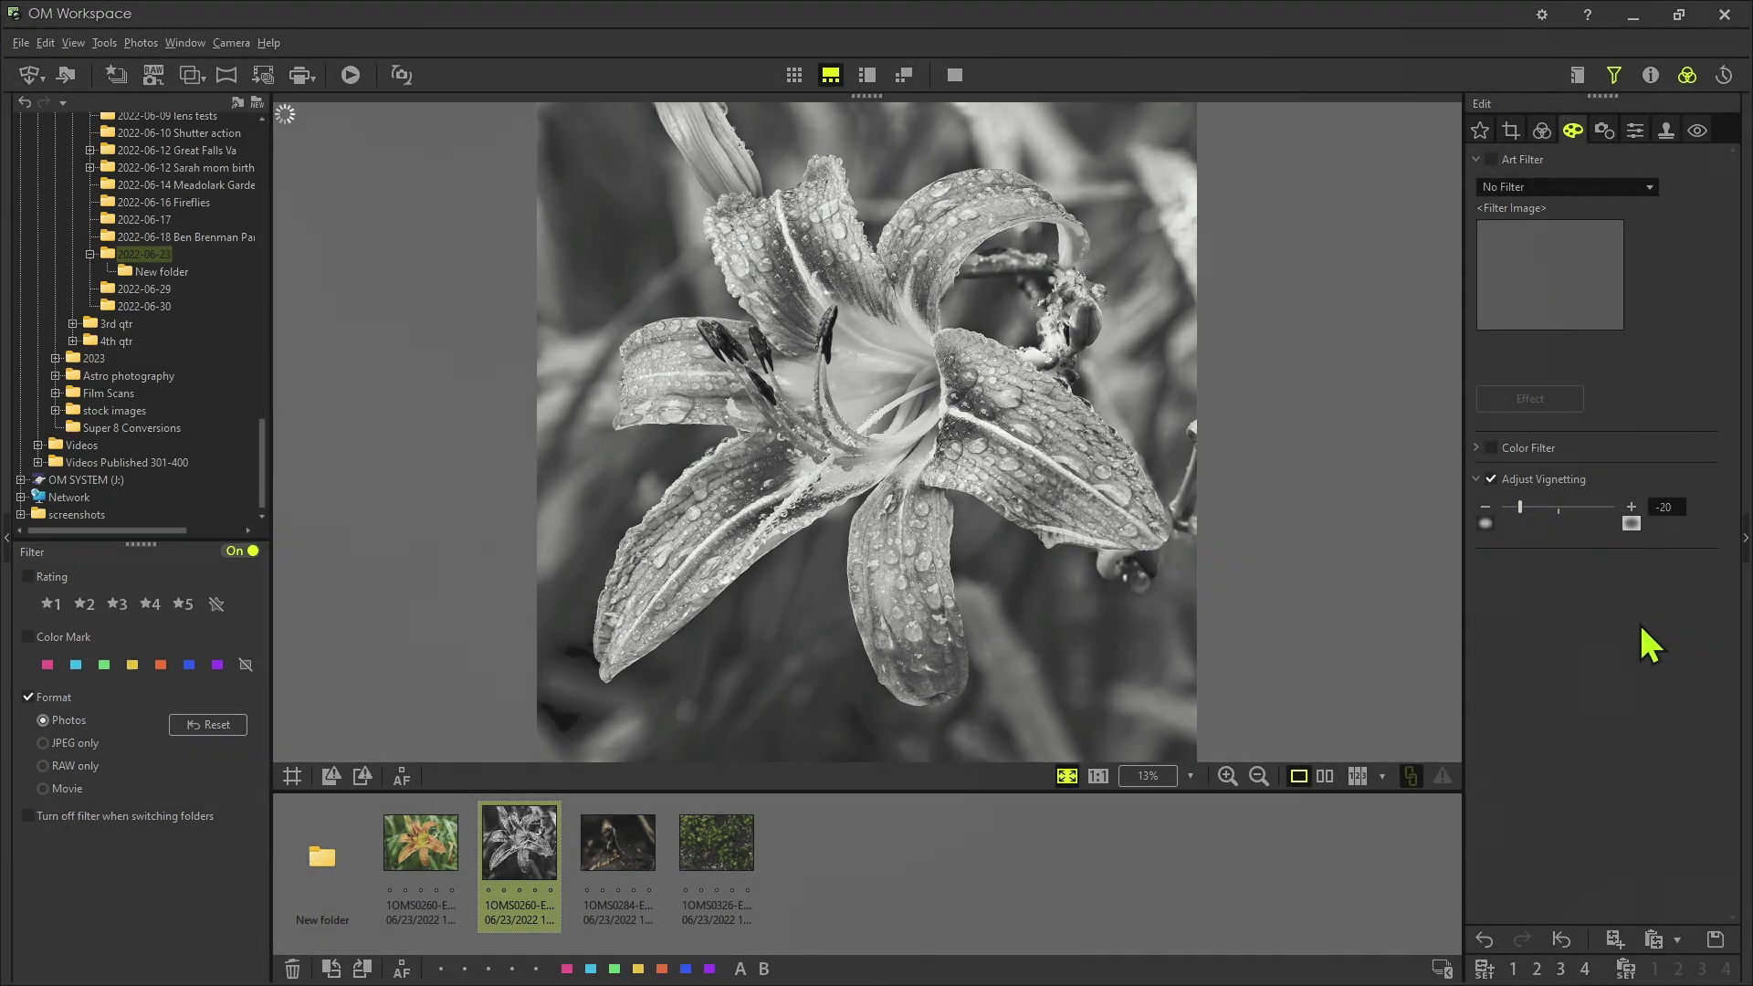